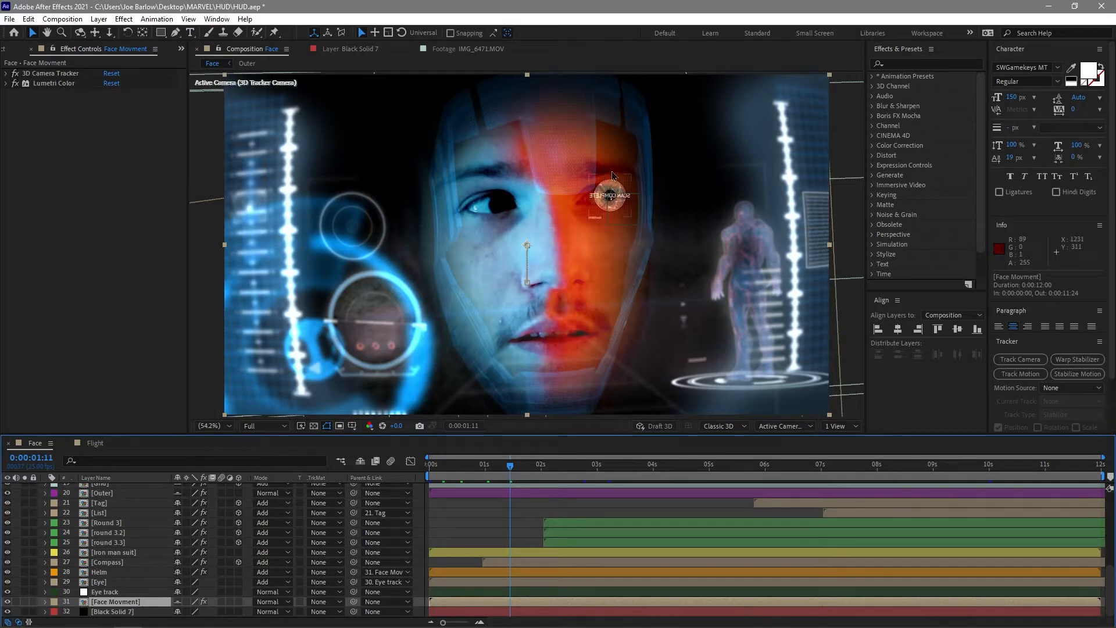
Scrub the Face composition between one and three seconds, and open the Face Movment precomp with its footage layer's masks revealed.
left_click_drag(511, 466, 542, 469)
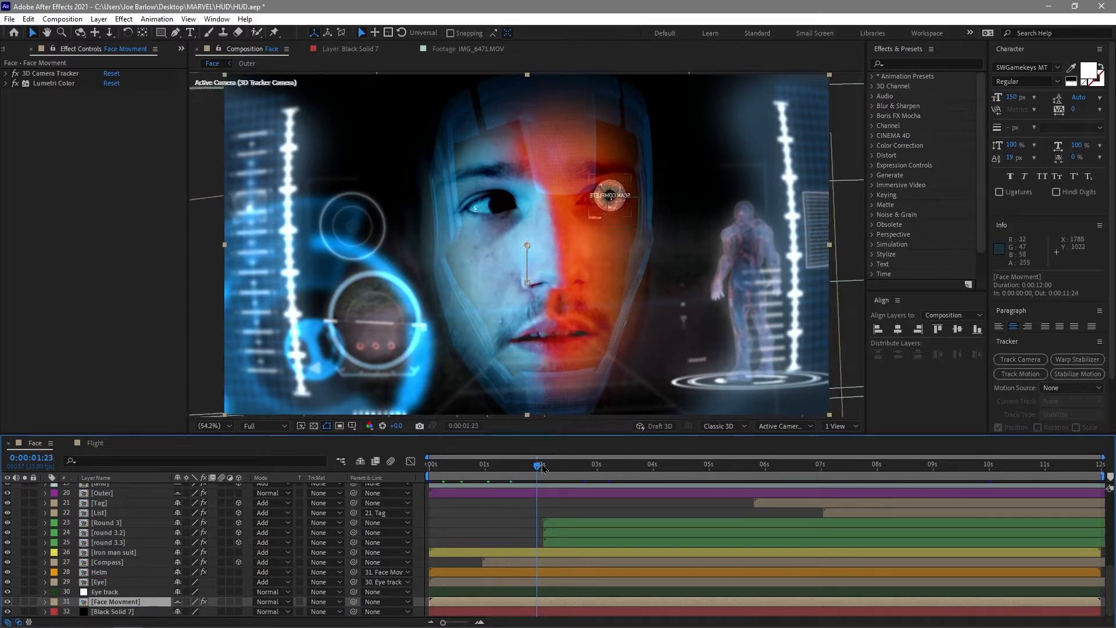
left_click(586, 465)
left_click_drag(601, 468, 499, 465)
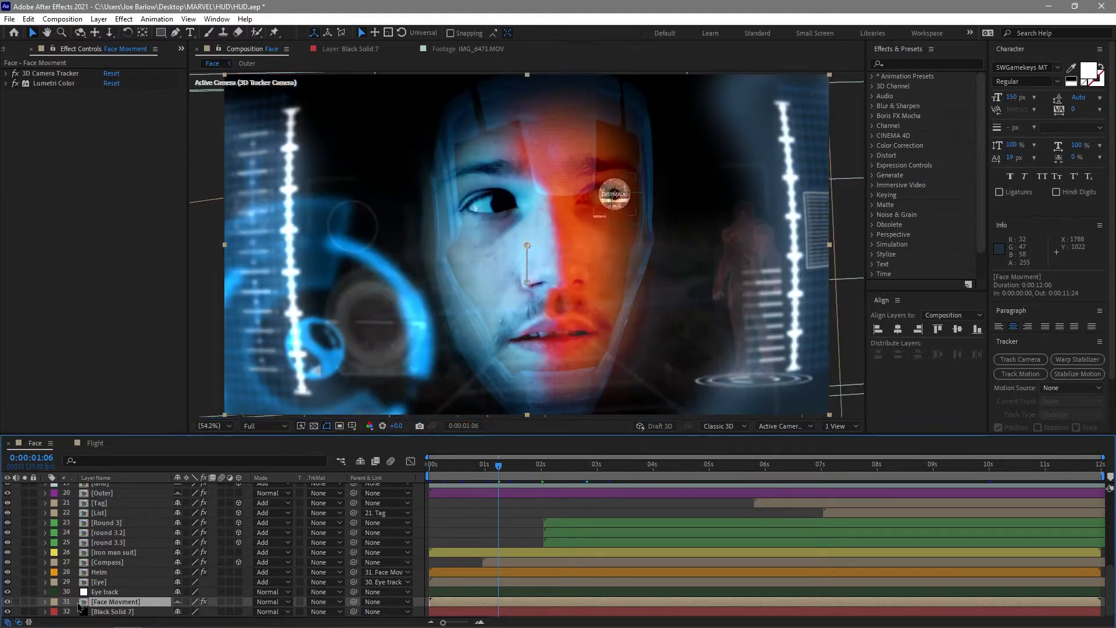
double_click(84, 604)
key("m")
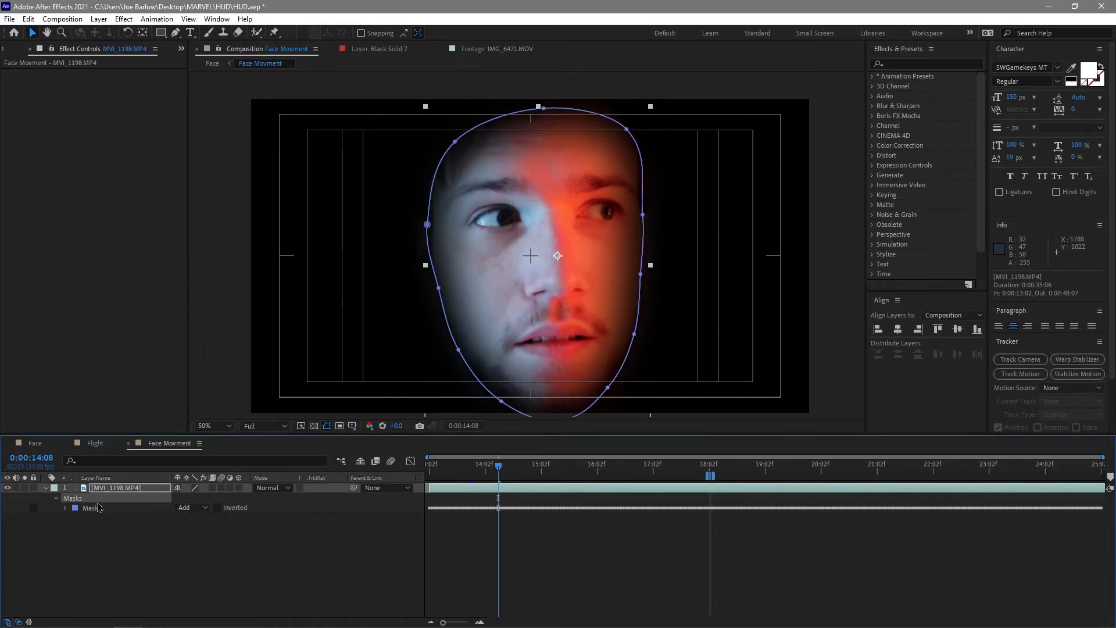
Delete Mask 1 from the MVI_1198.MP4 layer.
left_click(93, 508)
key("Delete")
left_click(201, 554)
Play and scrub the unmasked face footage from the start of the Face Movment composition to examine the head movement.
left_click_drag(465, 468, 433, 477)
key("space")
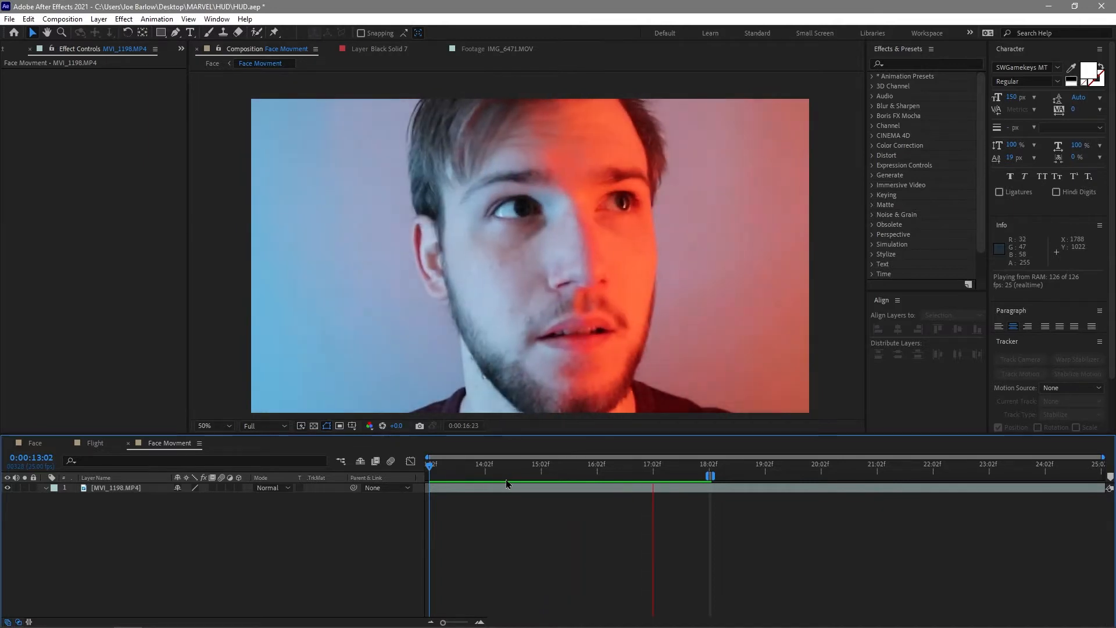
key("space")
key("apostrophe")
left_click_drag(669, 465, 532, 465)
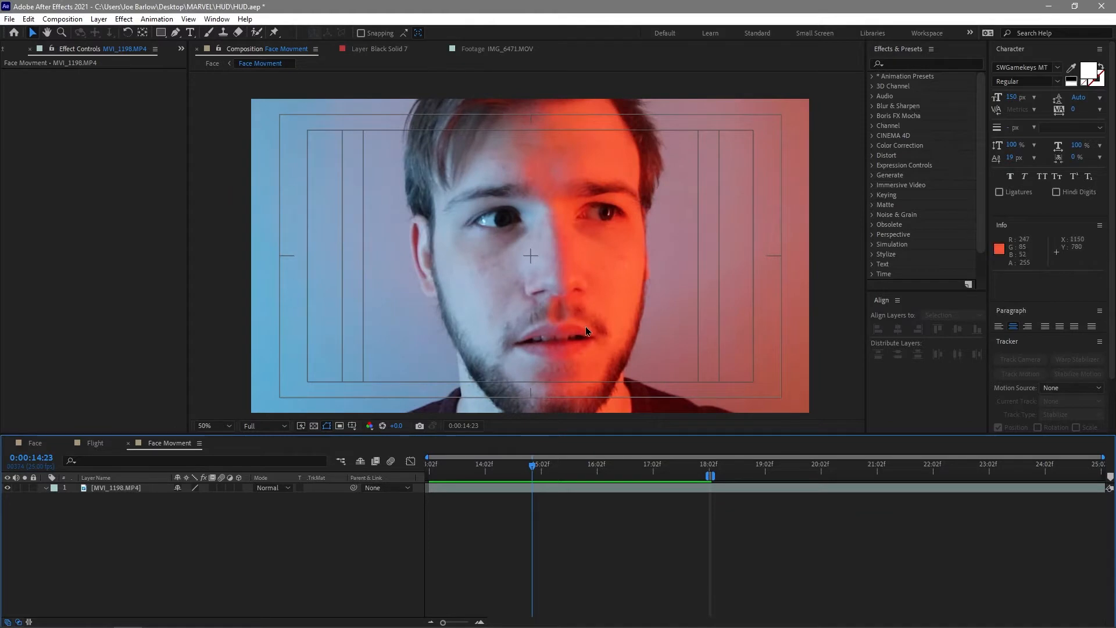
key("space")
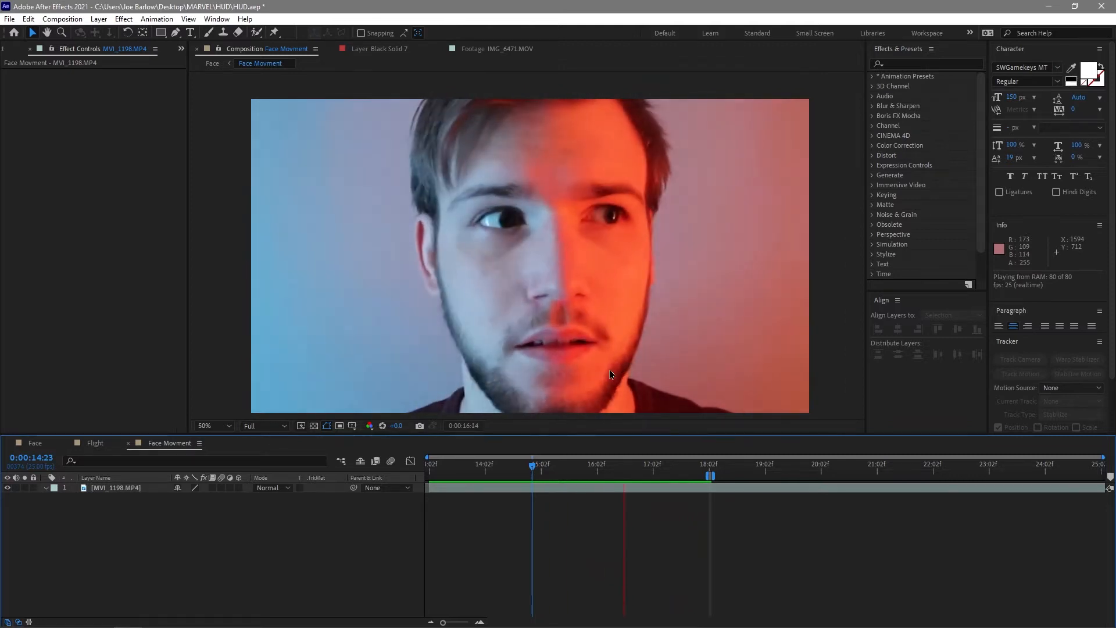
key("space")
key("space")
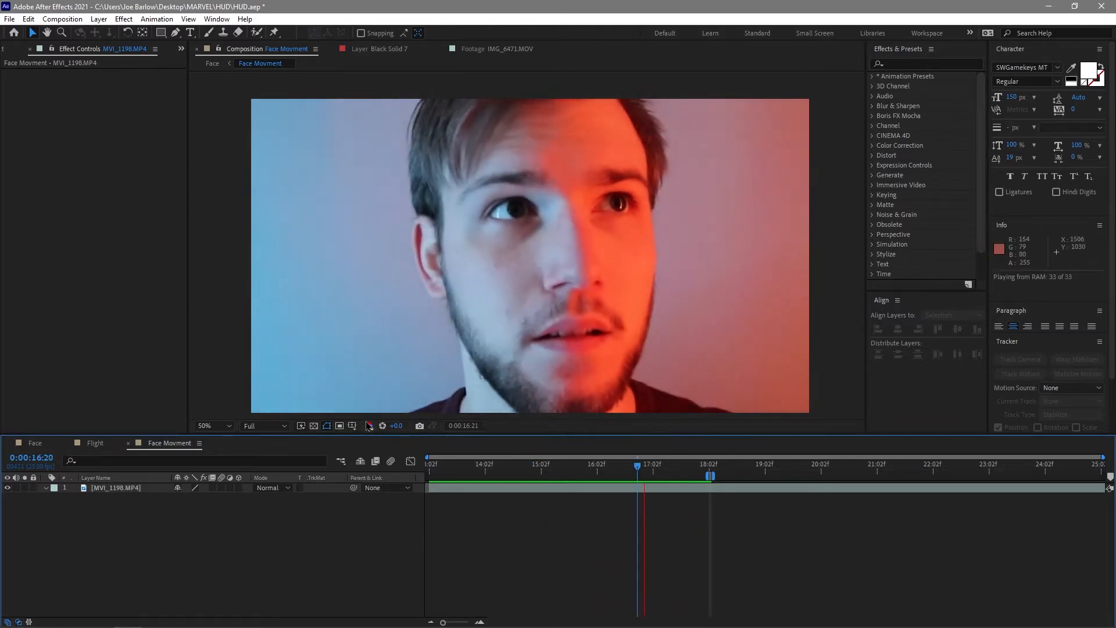
key("space")
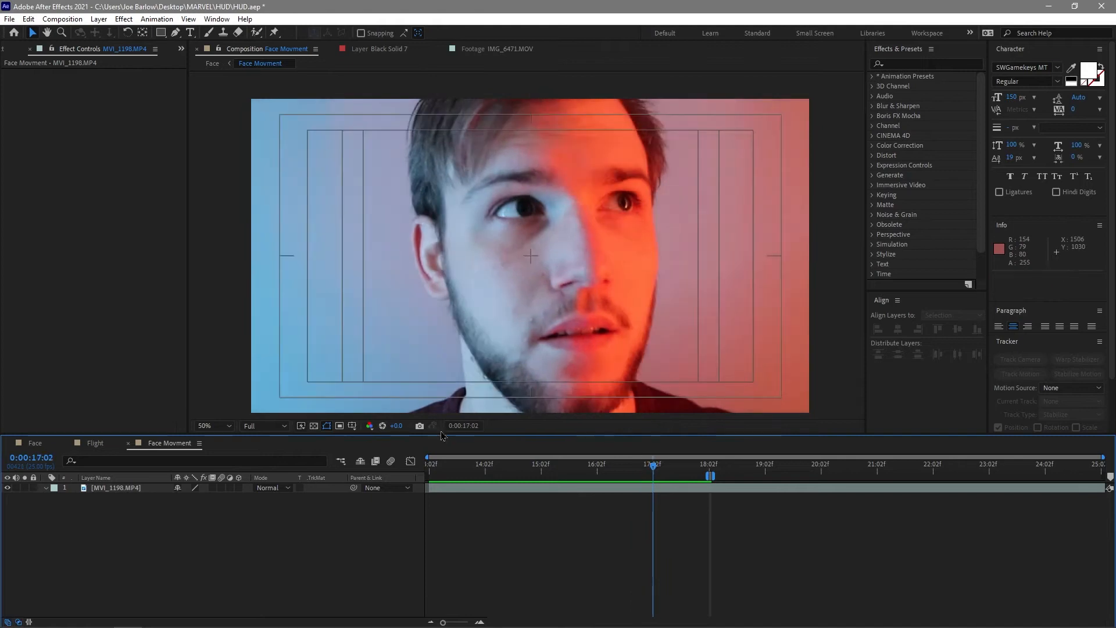
Undo the deletion of Mask 1.
key("ctrl+z")
left_click(319, 568)
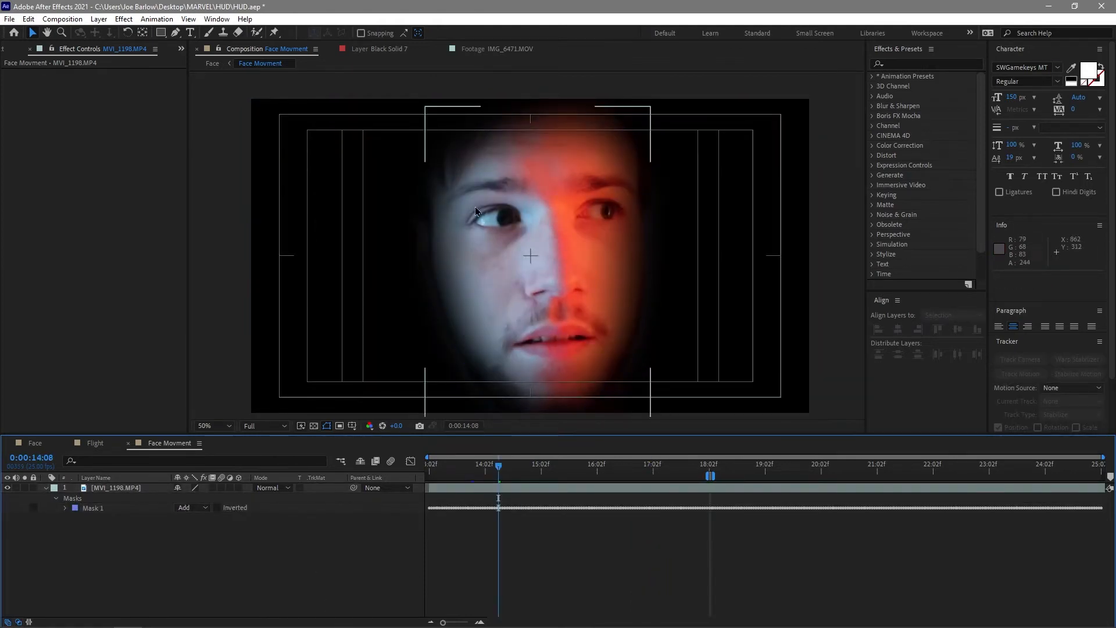
Start Track Mask on the footage layer's Mask 1 and set the tracking method to Face Tracking (Outline Only).
left_click(127, 513)
right_click(87, 508)
left_click(122, 520)
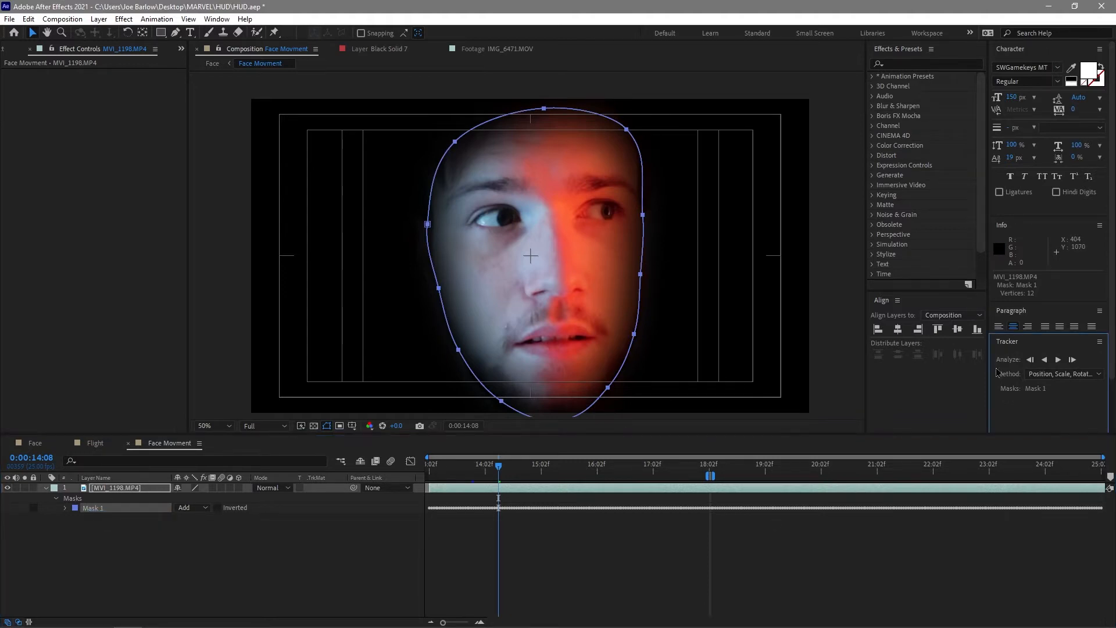
left_click(1063, 377)
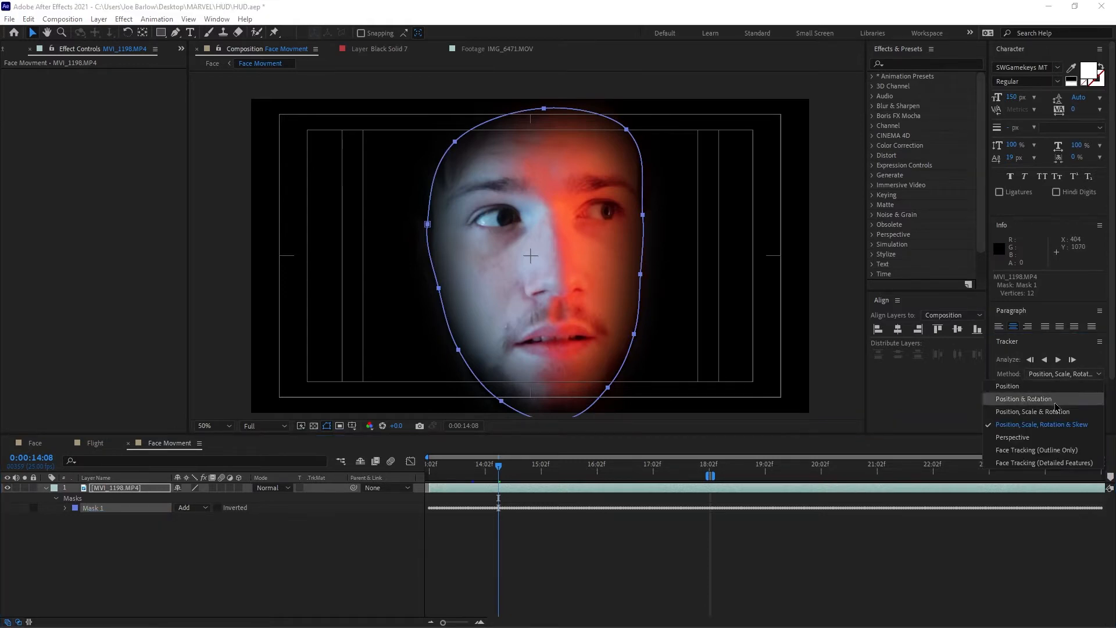
left_click(1026, 450)
Preview the masked face footage from the start of the composition to check how the mask follows the face.
left_click_drag(497, 466, 405, 482)
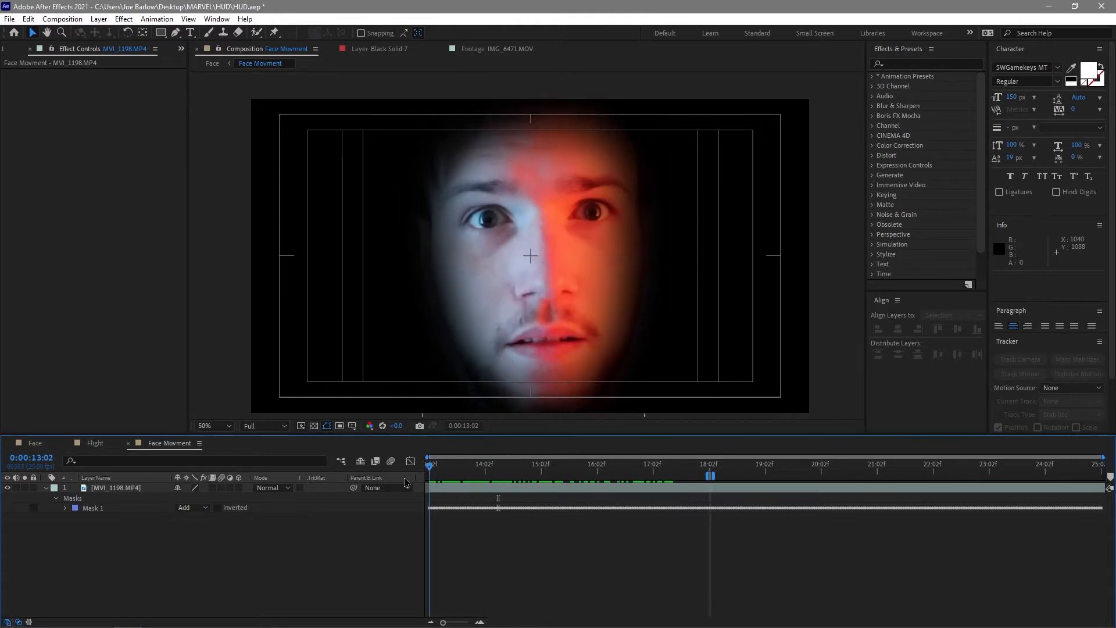
key("space")
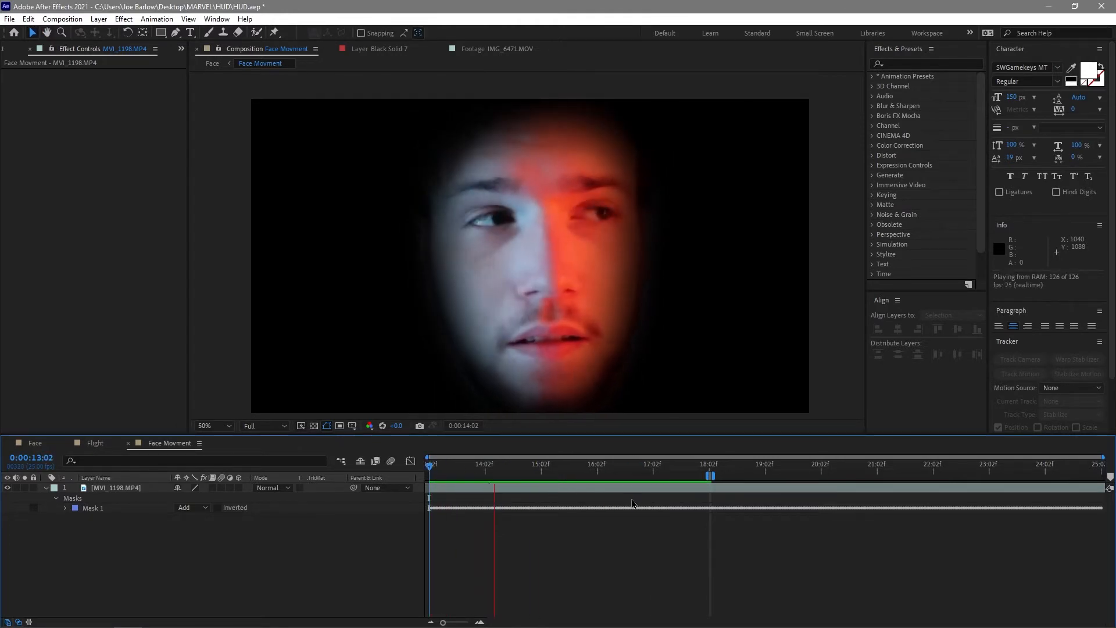
key("space")
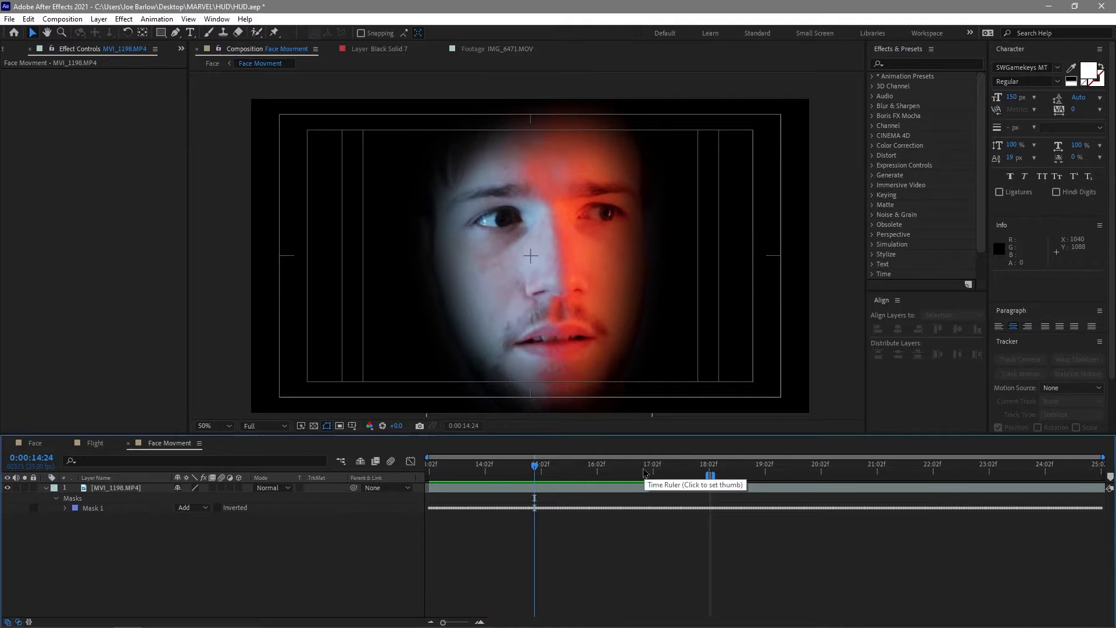
left_click_drag(644, 474, 424, 476)
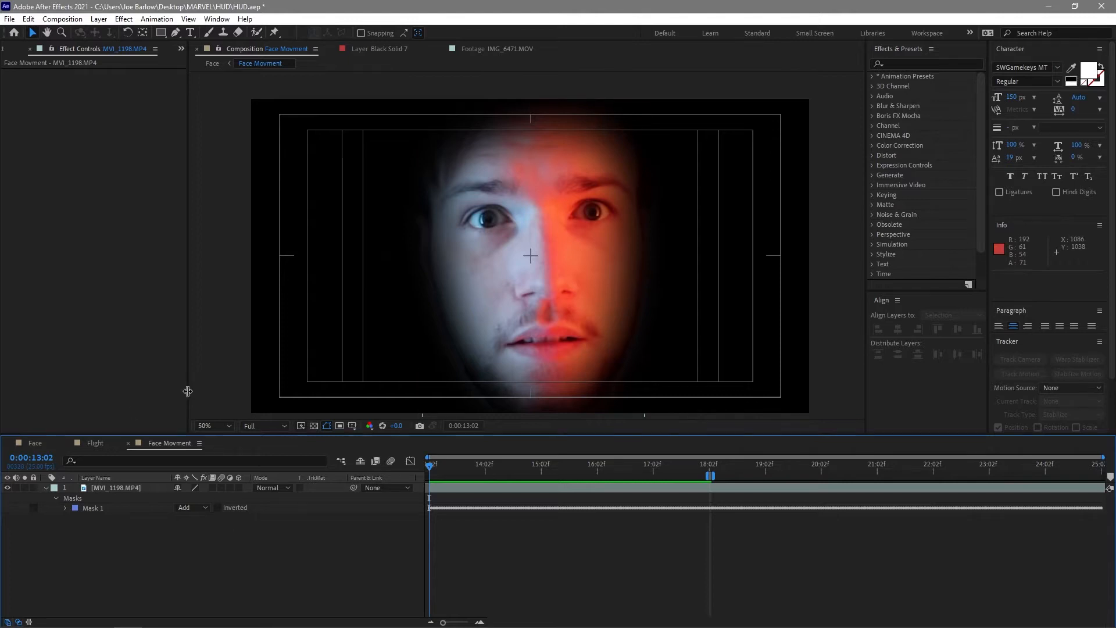
Return to the Face composition and show the 3D Camera Tracker's track points on the Face Movment layer around 0:00:01:15.
left_click(35, 444)
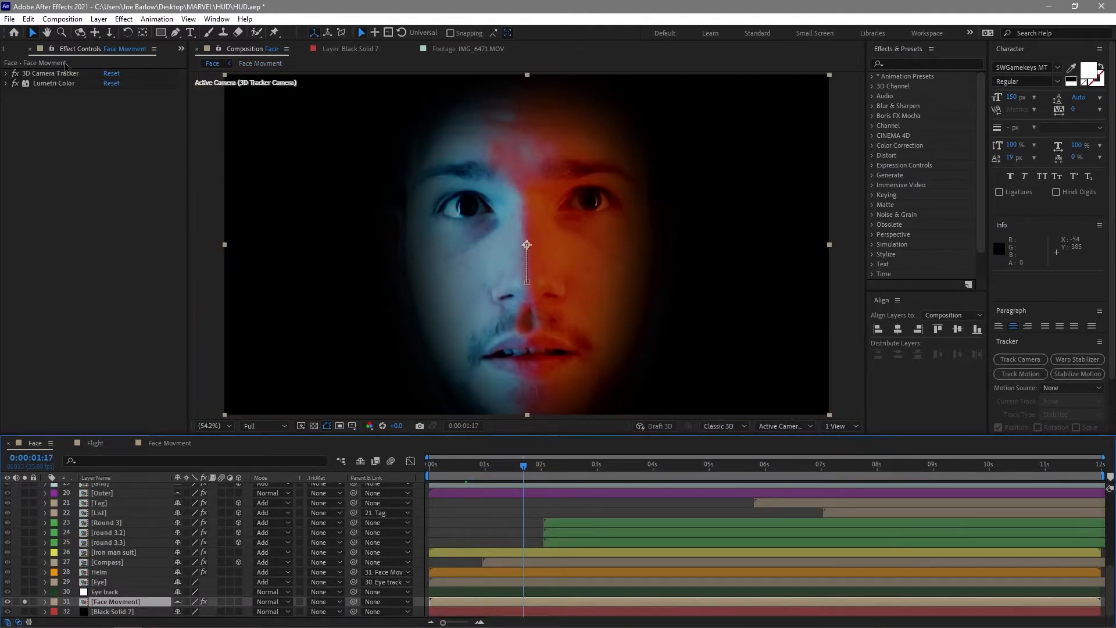
left_click(523, 465)
left_click(50, 76)
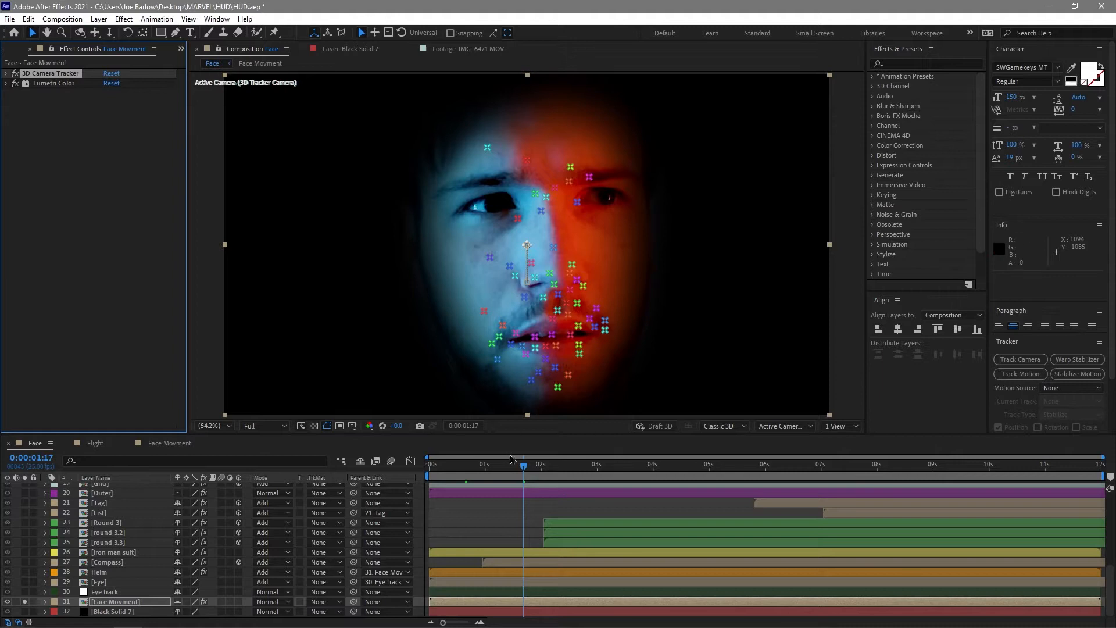
mouse_move(529, 468)
left_mouse_down()
mouse_move(635, 468)
mouse_move(506, 471)
mouse_move(630, 472)
mouse_move(552, 488)
mouse_move(630, 474)
mouse_move(550, 478)
mouse_move(487, 517)
mouse_move(520, 470)
left_mouse_up()
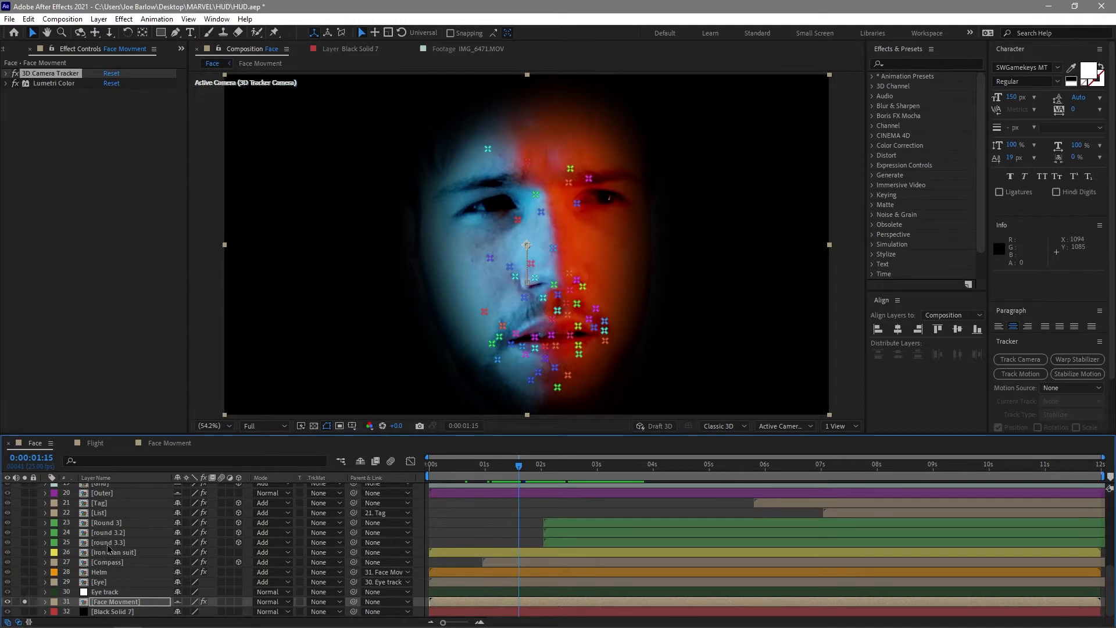
Select the 3D Tracker Camera layer in the Face composition to inspect it.
scroll(108, 548, "up", 6)
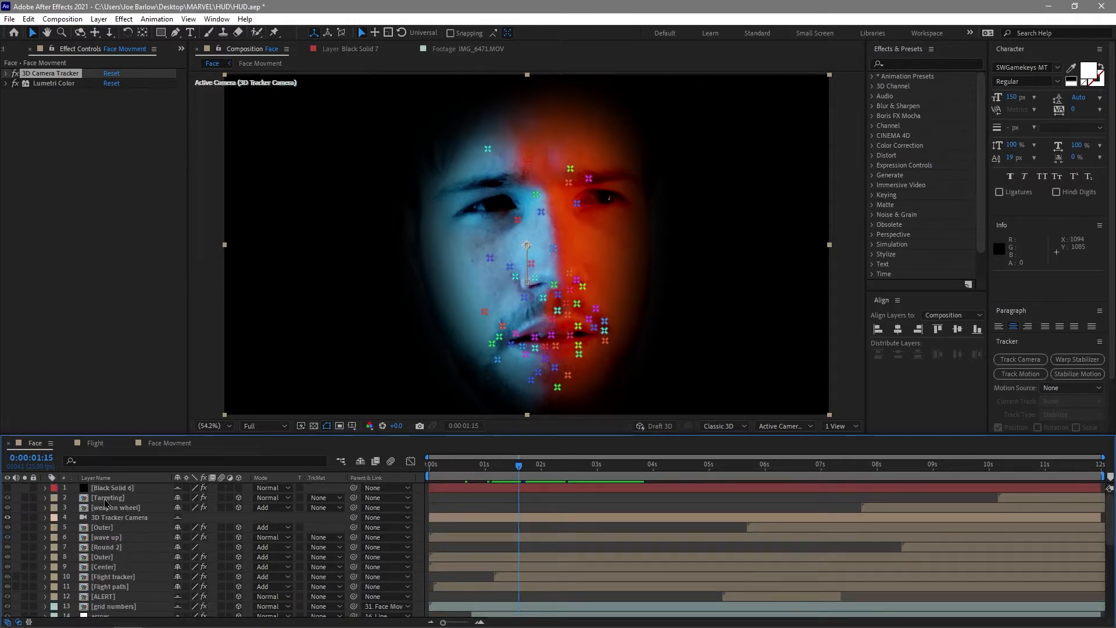
left_click(116, 517)
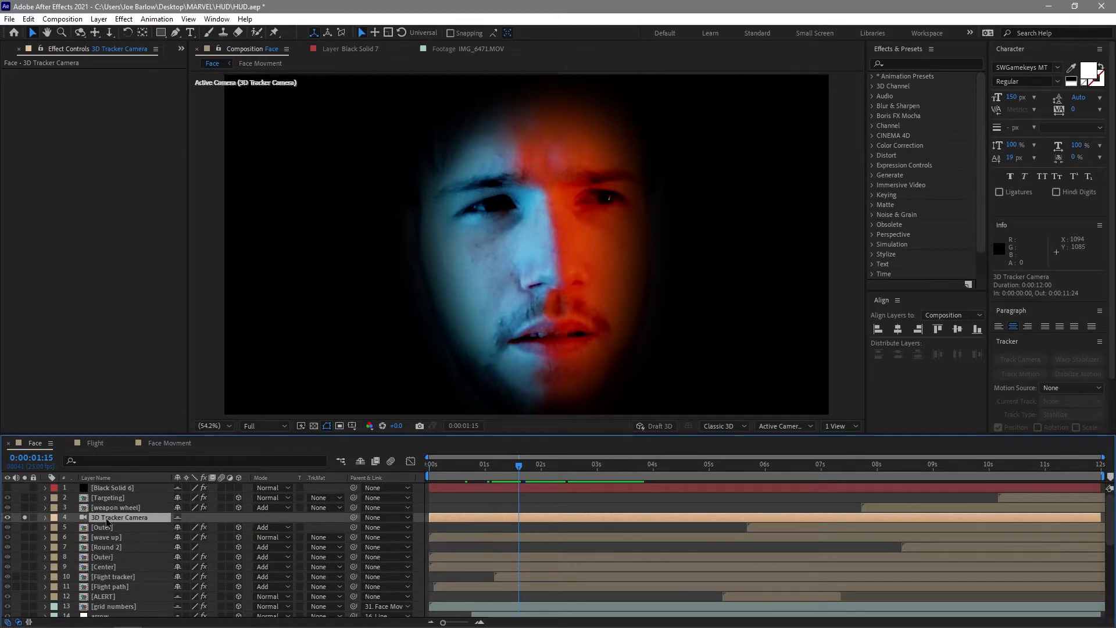
scroll(127, 520, "down", 6)
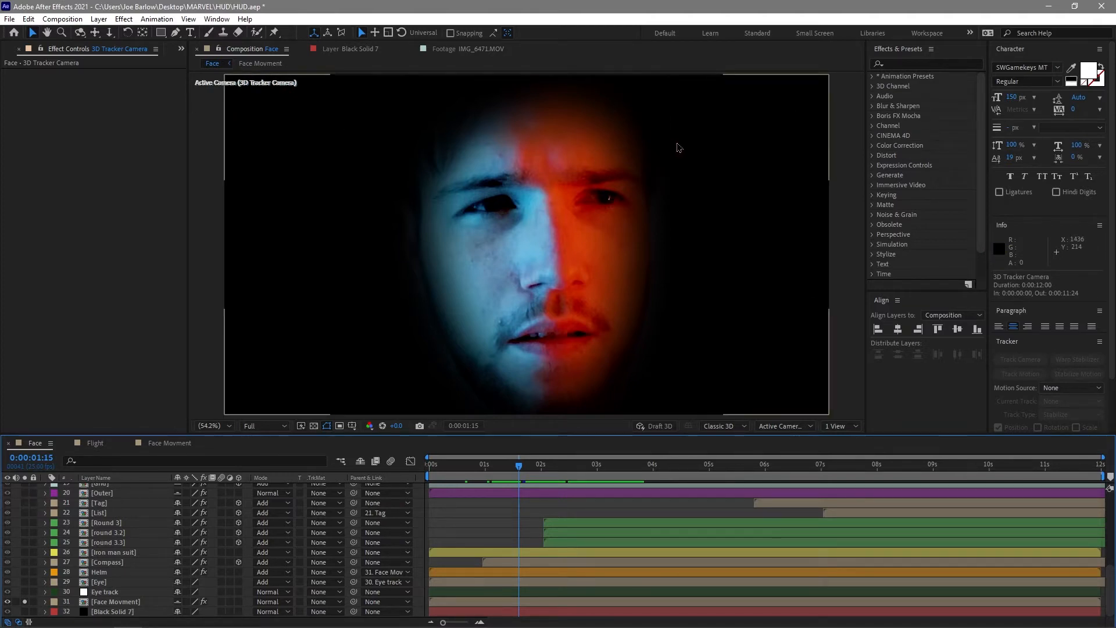
Select the Eye layer and preview the first second of the Face composition to examine how the graphic follows the eye.
left_click(99, 582)
key("space")
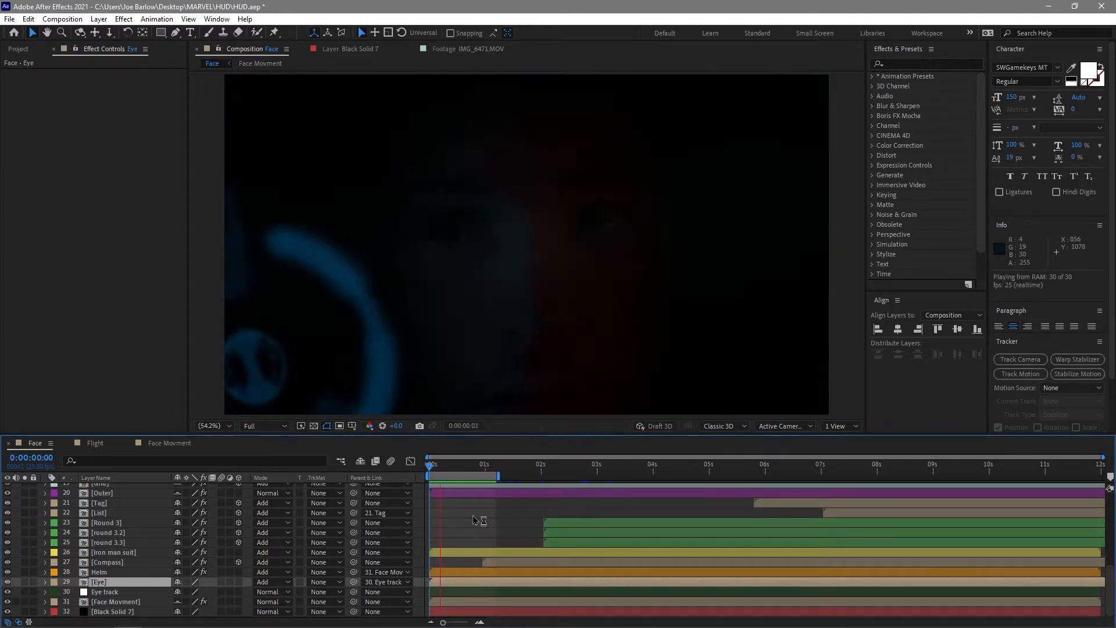
key("space")
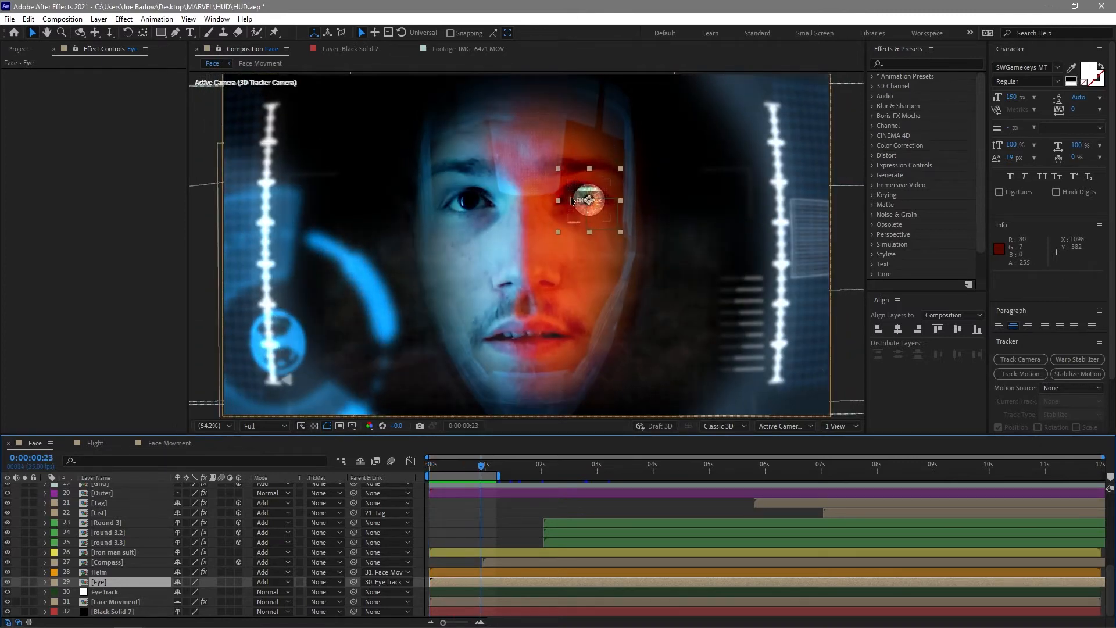
left_click(430, 474)
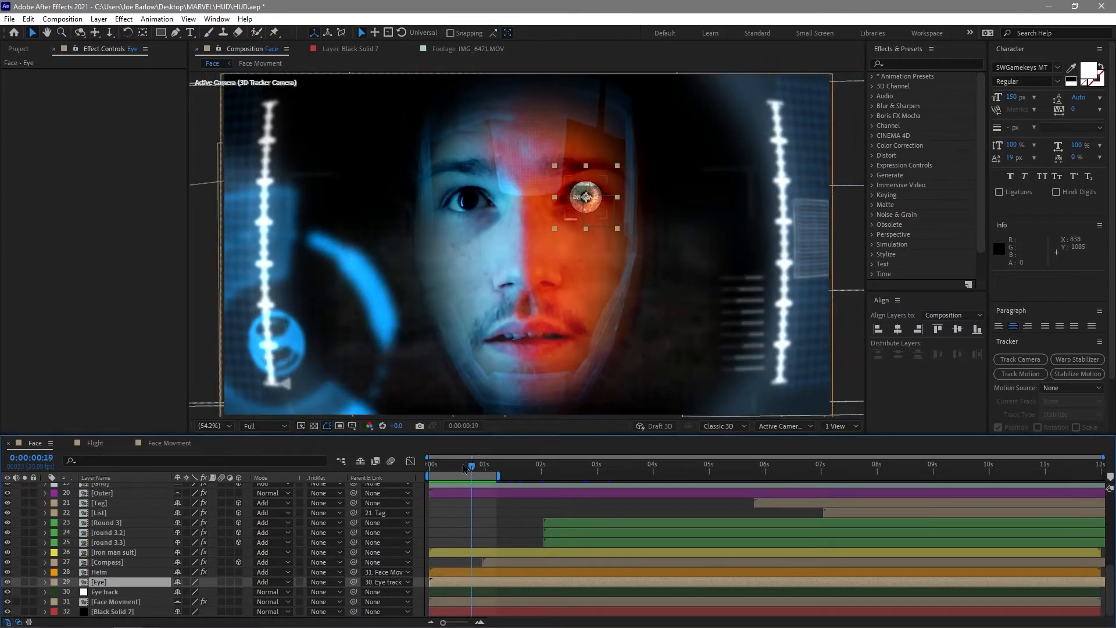
key("space")
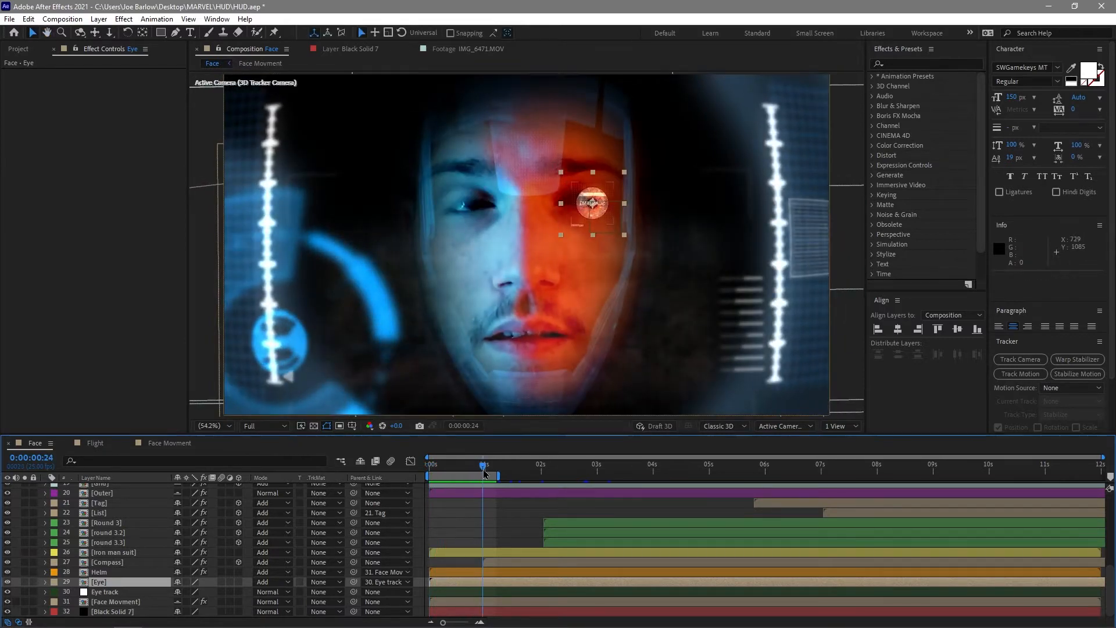
left_click(432, 468)
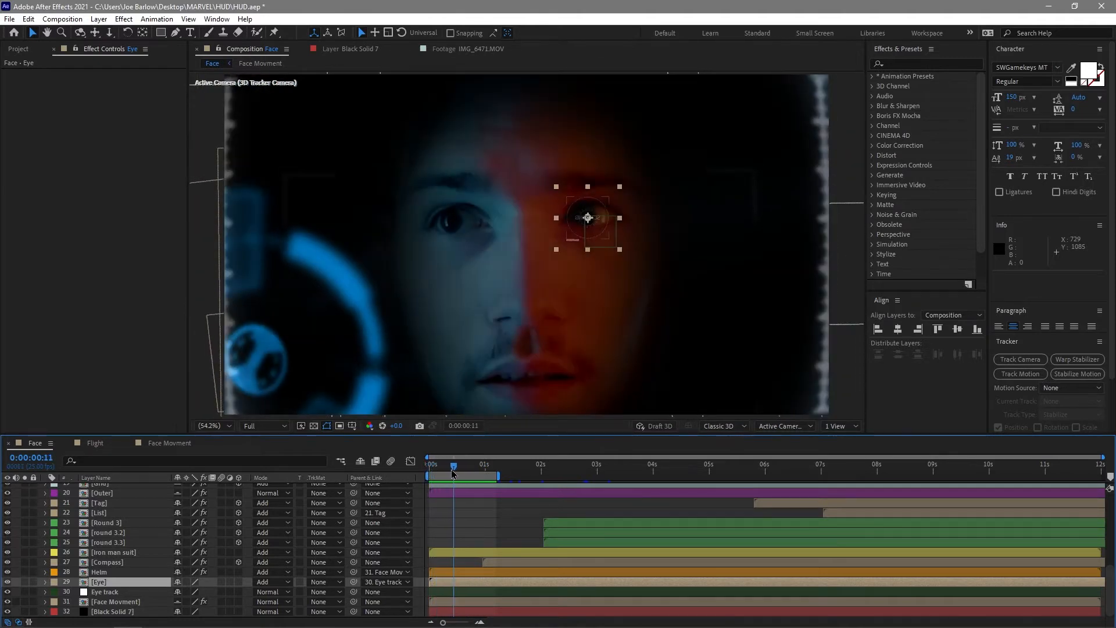
left_click(431, 471)
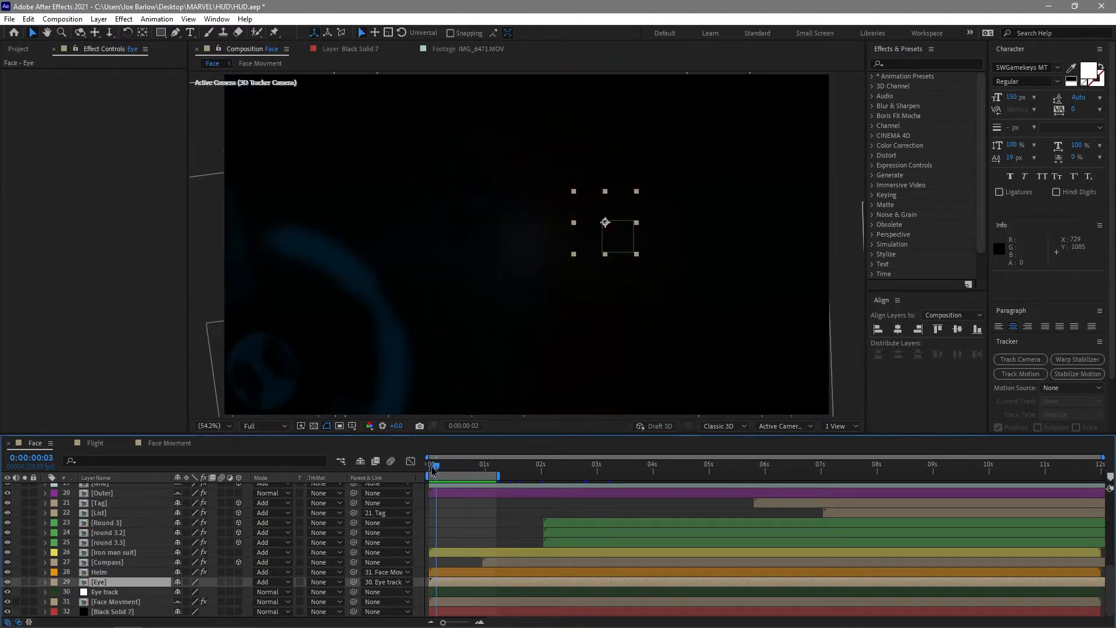
left_click(441, 469)
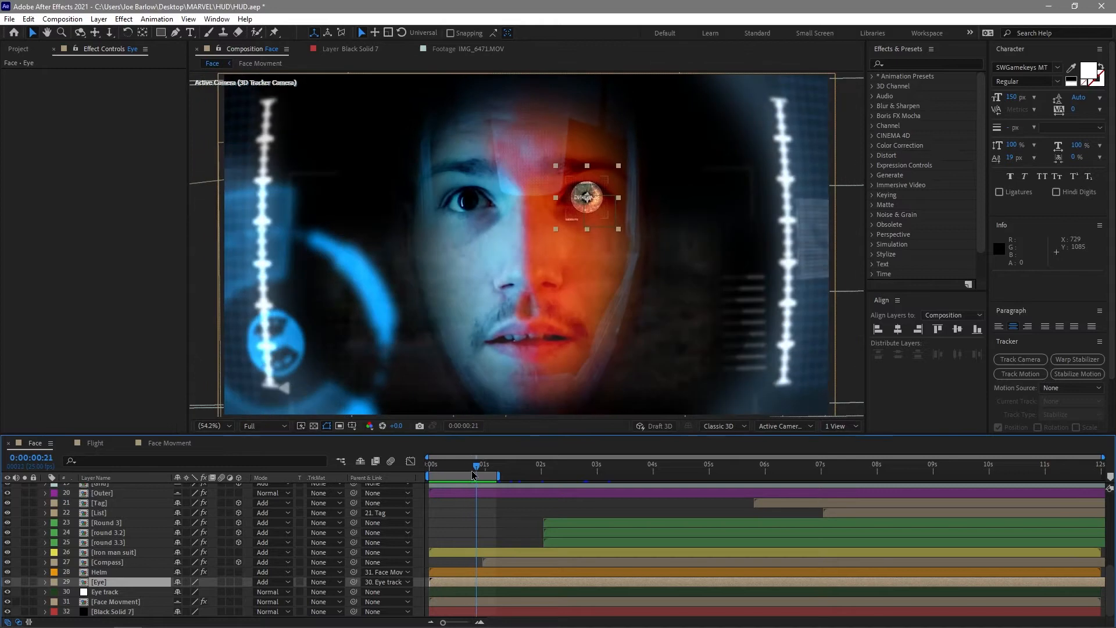
left_click(449, 475)
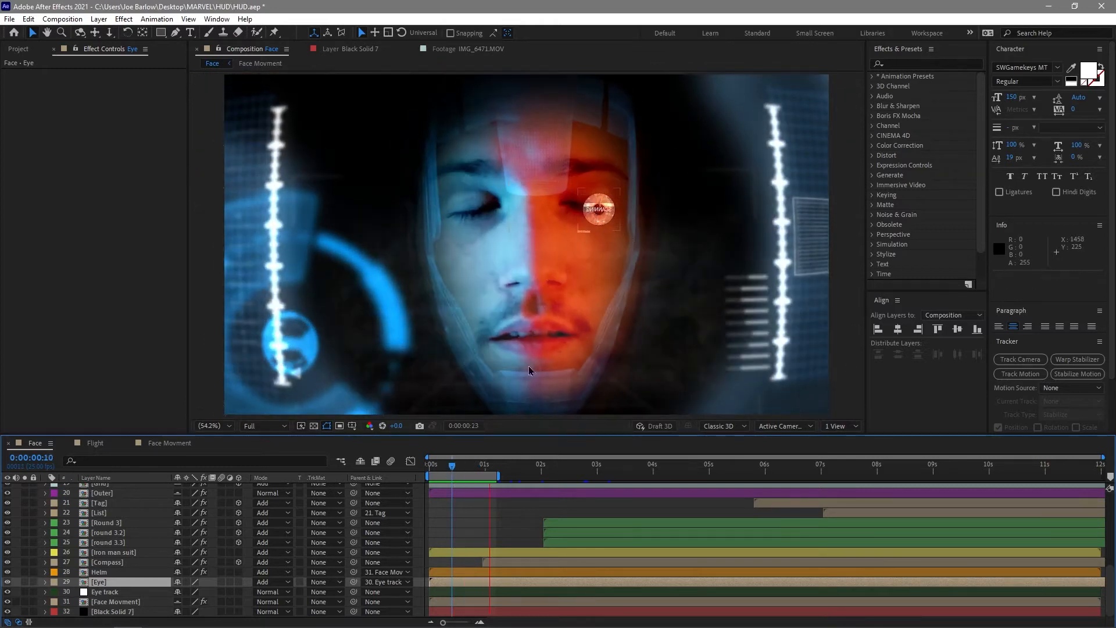
mouse_move(489, 470)
left_mouse_down()
mouse_move(472, 471)
mouse_move(485, 472)
left_mouse_up()
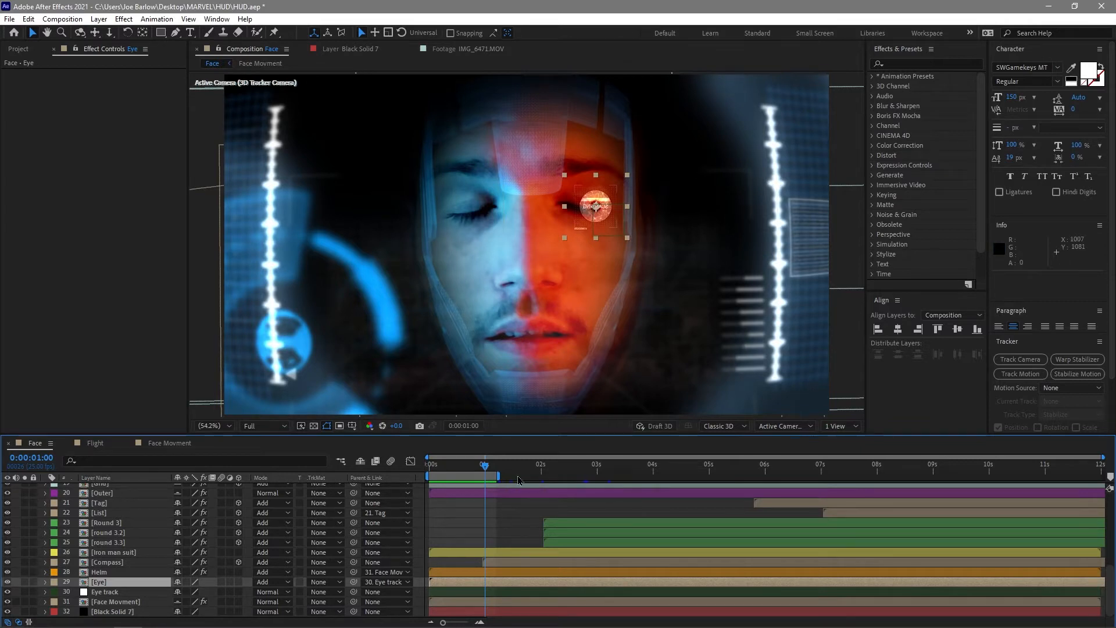
Open the Eye precomp and play its iris scan animation from the start.
double_click(100, 582)
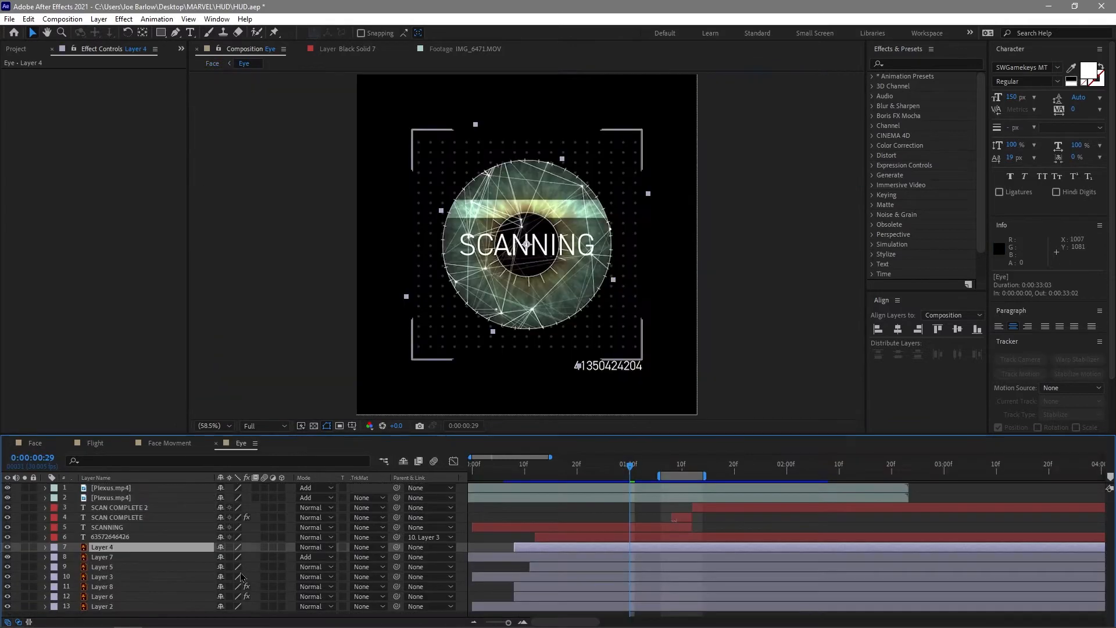
key("space")
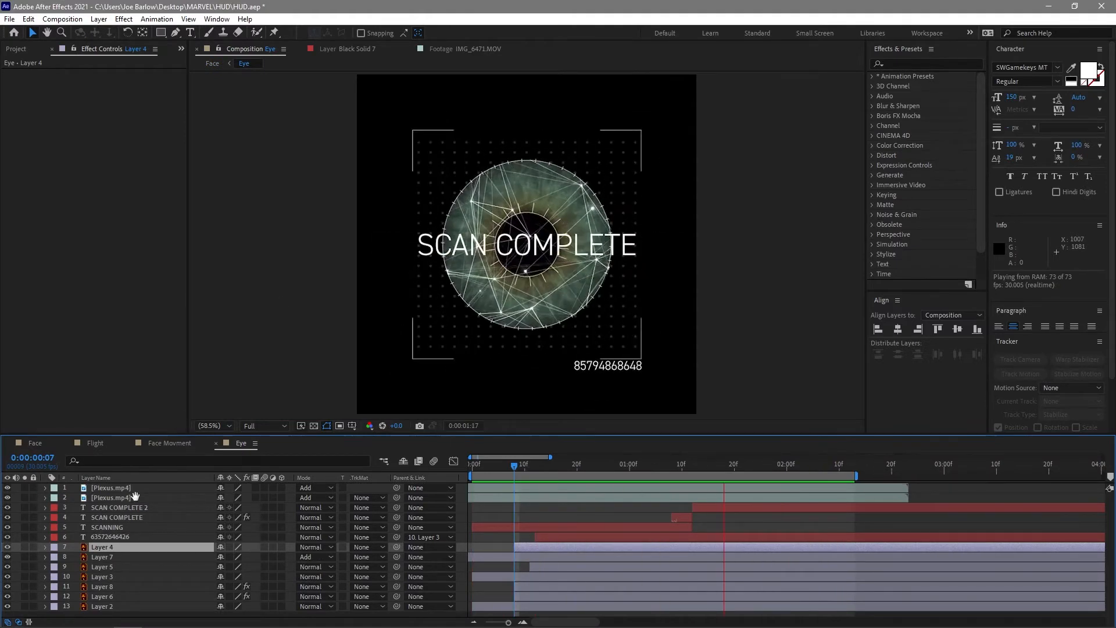
left_click_drag(488, 467, 582, 489)
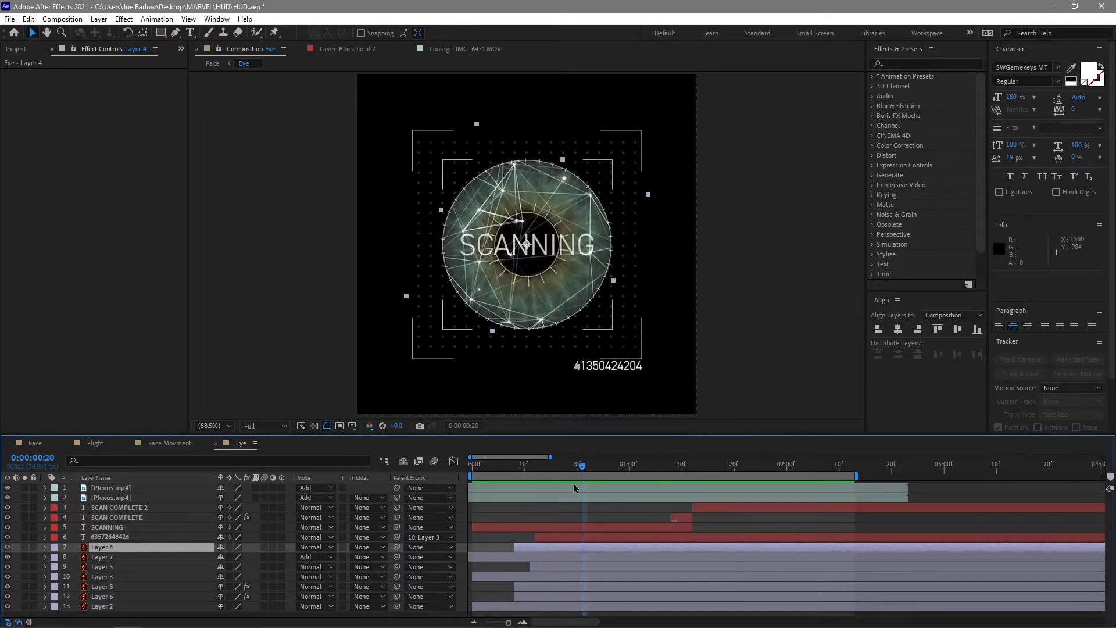
key("space")
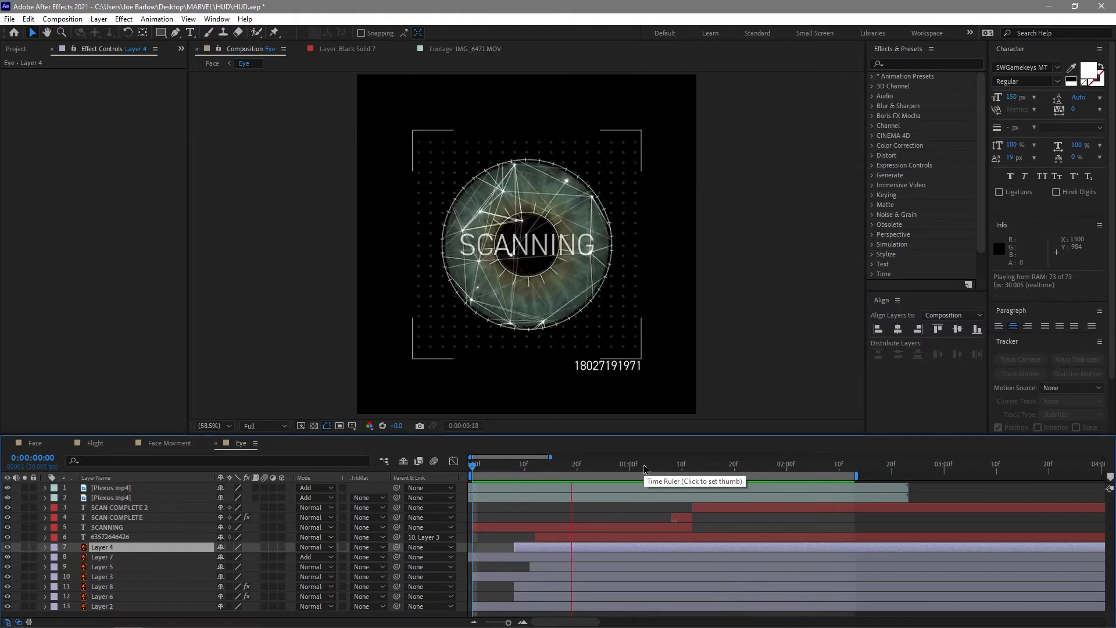
key("space")
Select the SCANNING text layer and scrub to 0:00:01:02 to examine the scan bar passing over the iris.
left_click(110, 528)
mouse_move(588, 474)
left_mouse_down()
mouse_move(628, 472)
mouse_move(554, 471)
mouse_move(614, 466)
mouse_move(582, 467)
left_mouse_up()
mouse_move(654, 476)
left_mouse_down()
mouse_move(669, 477)
mouse_move(608, 486)
mouse_move(645, 486)
left_mouse_up()
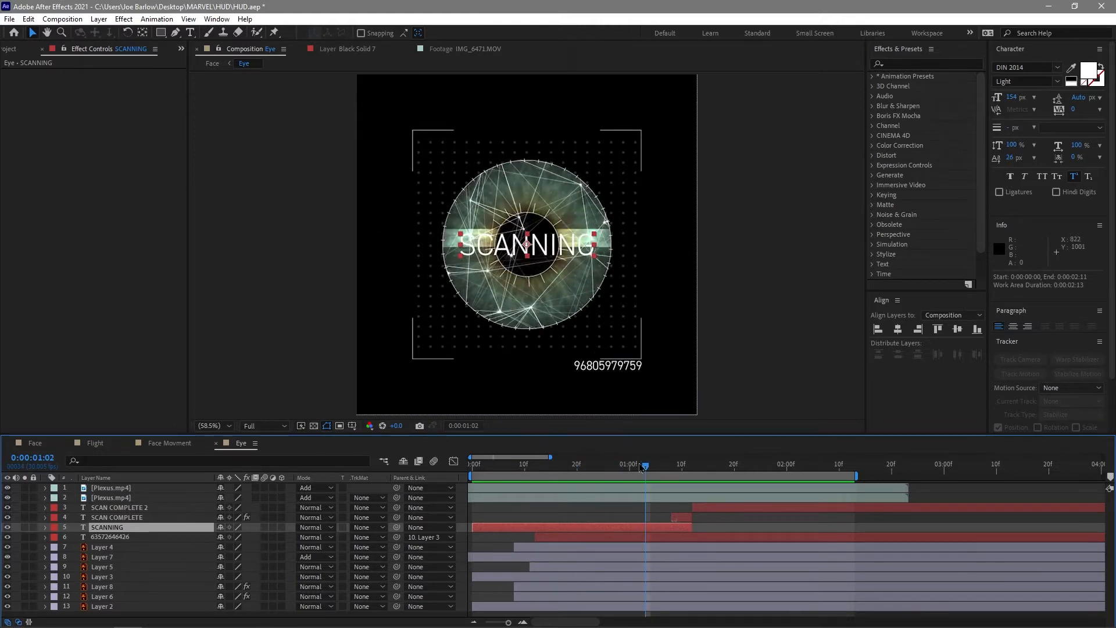
Reveal the Mask Expansion keyframes on both Plexus.mp4 layers and scrub through the Eye composition to examine the masked overlay.
left_click(108, 498, "shift")
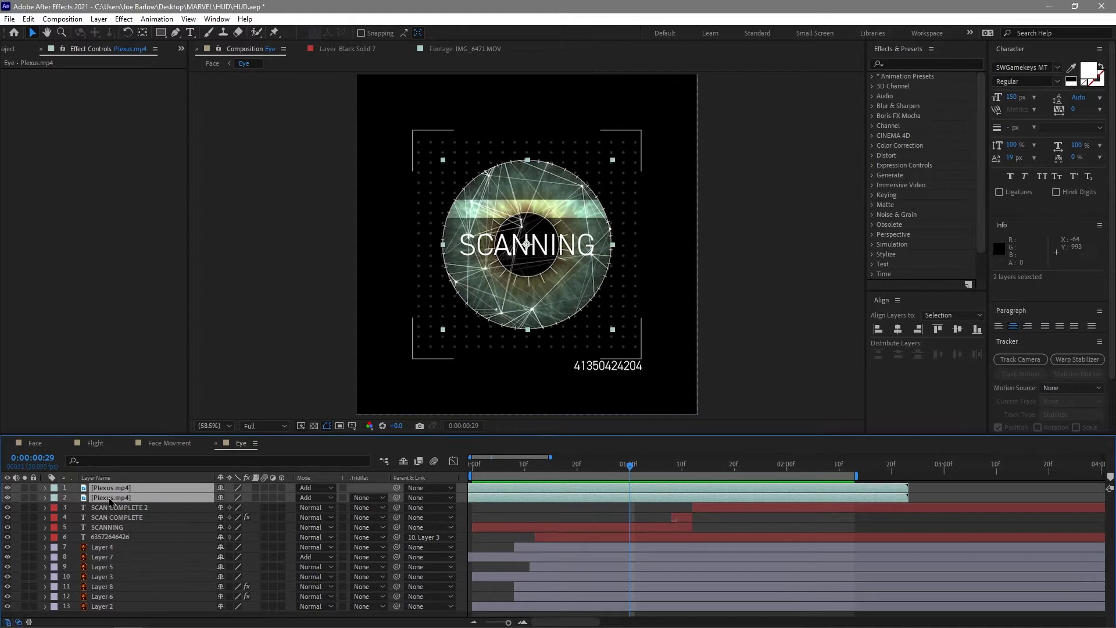
key("u")
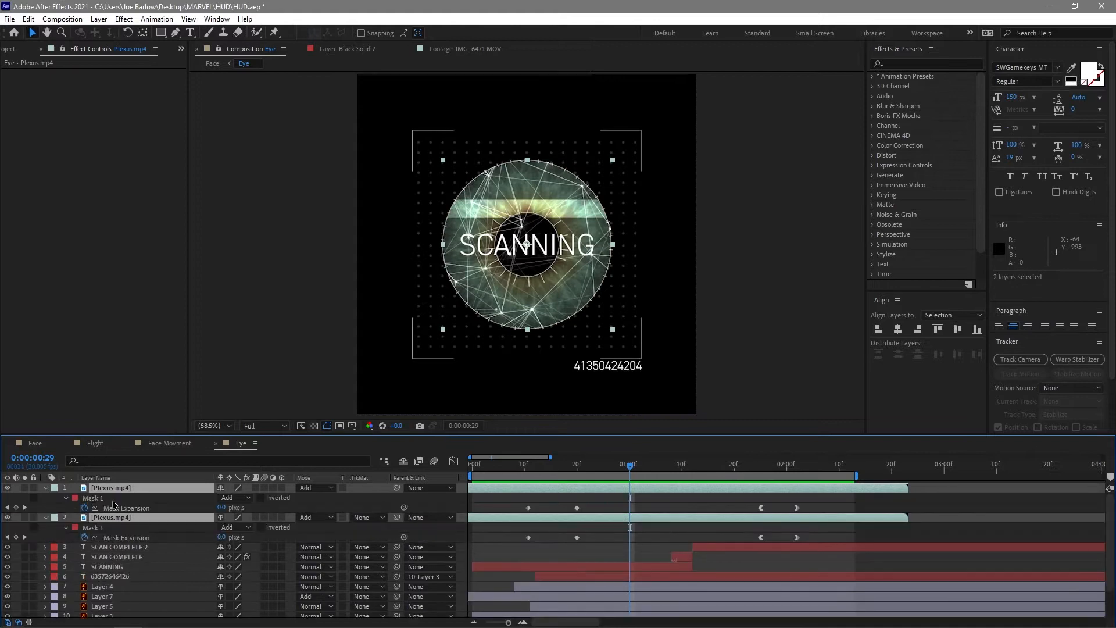
left_click(51, 511)
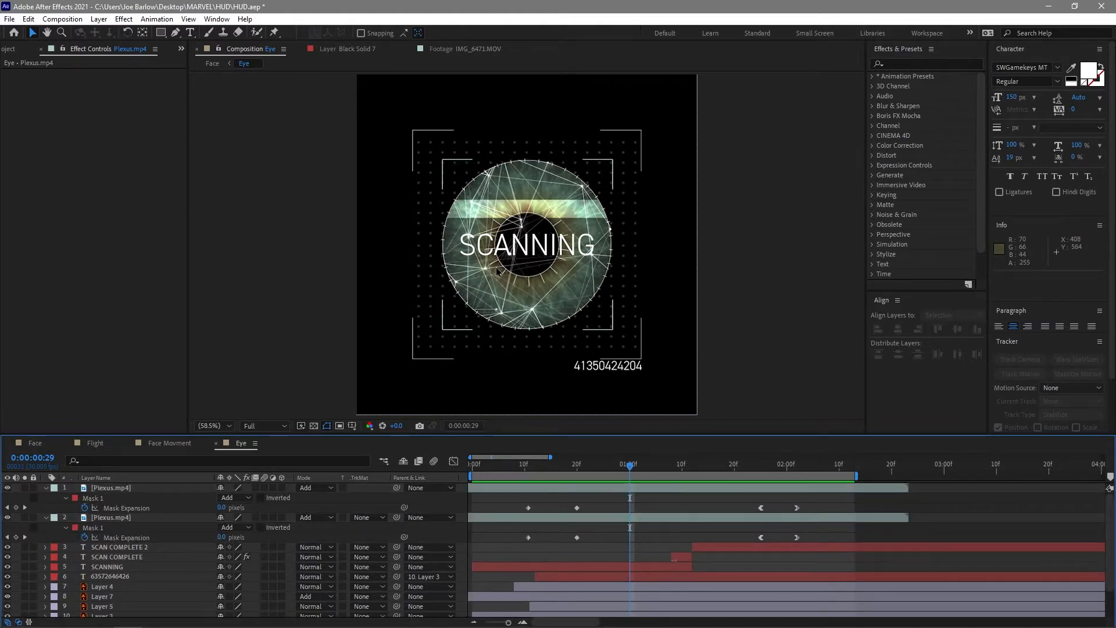
key("space")
left_click_drag(664, 462, 731, 498)
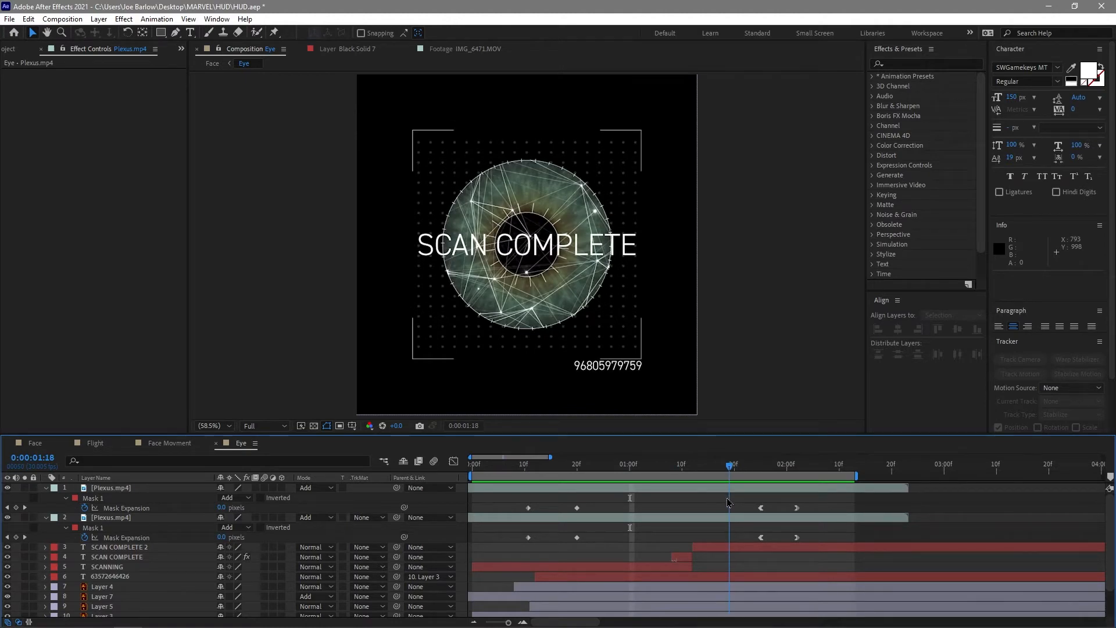
left_click_drag(731, 499, 735, 497)
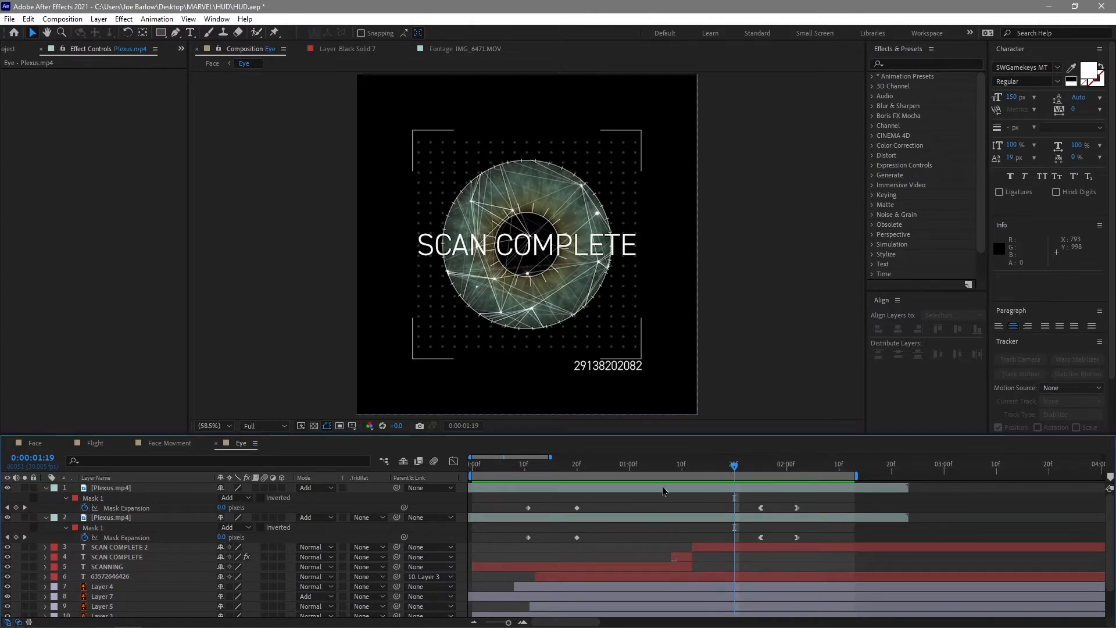
left_click(114, 490)
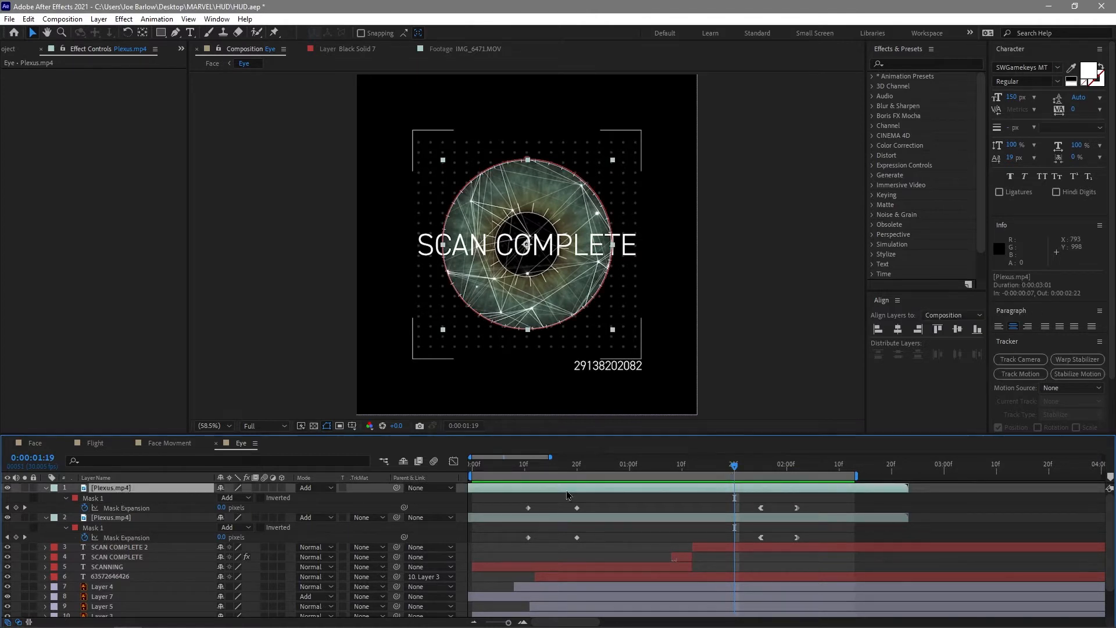
mouse_move(699, 472)
left_mouse_down()
mouse_move(642, 469)
mouse_move(708, 469)
left_mouse_up()
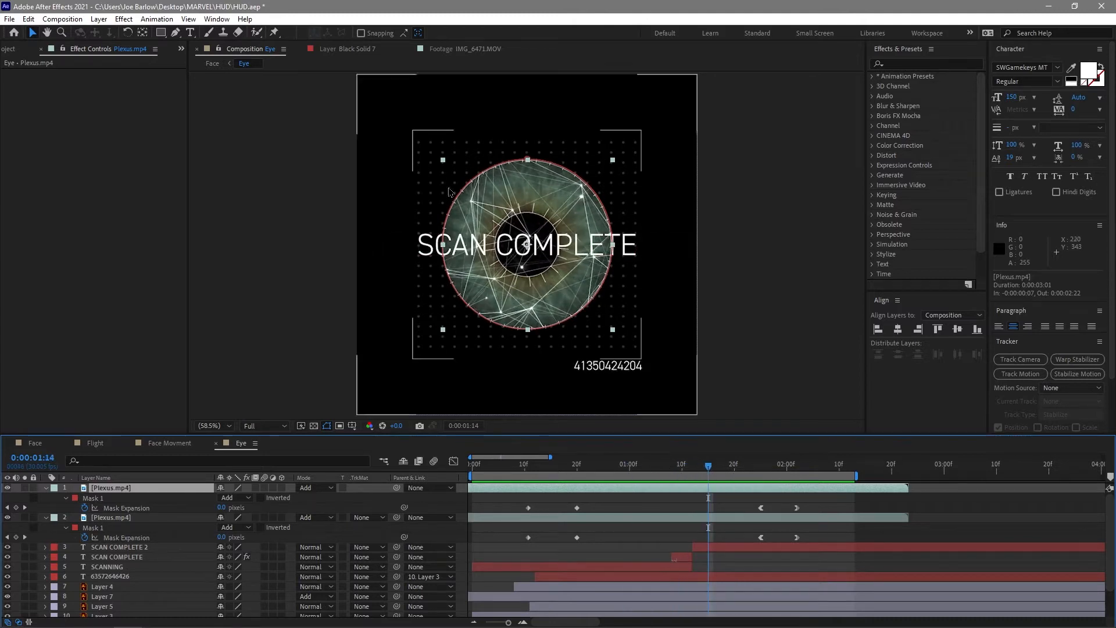
Select Layer 4 in the Eye composition to inspect its part of the iris graphic.
scroll(114, 558, "down", 3)
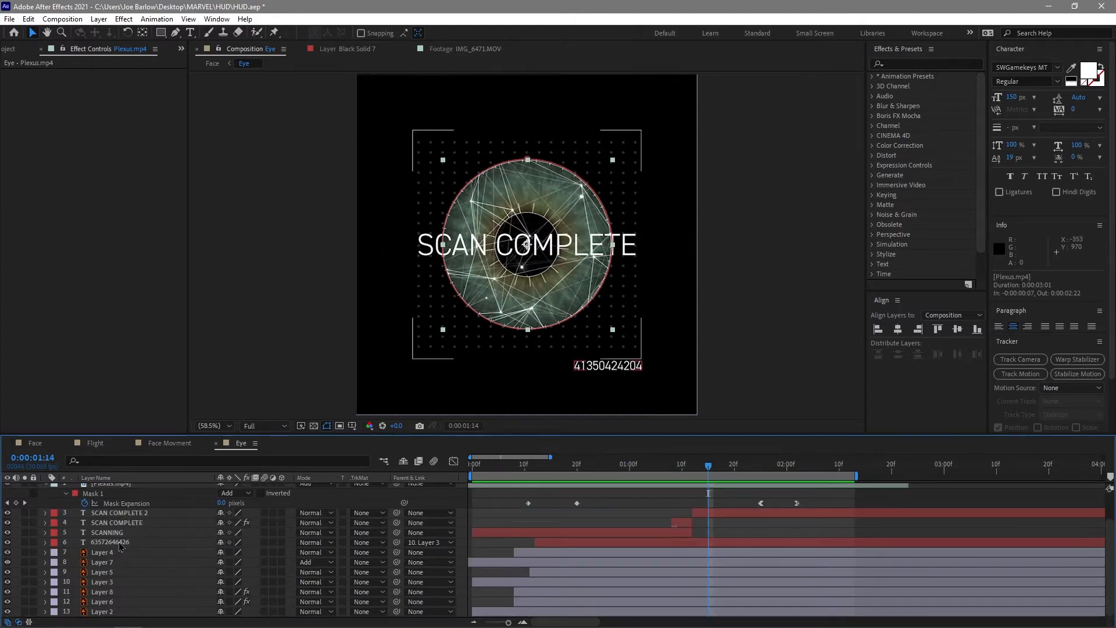
left_click(114, 555)
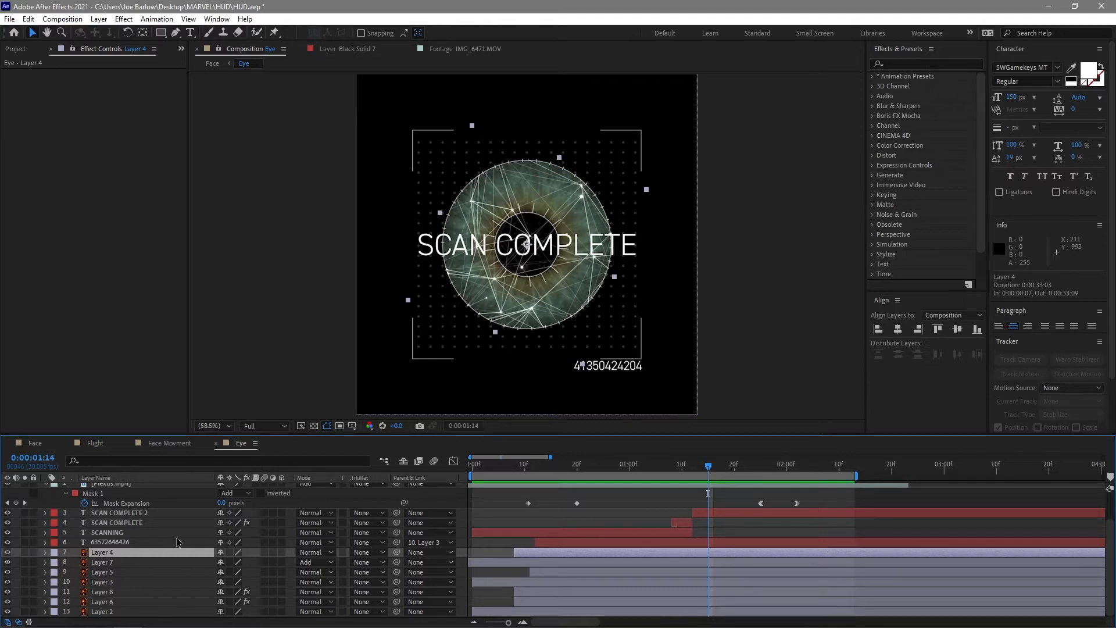
left_click(150, 536)
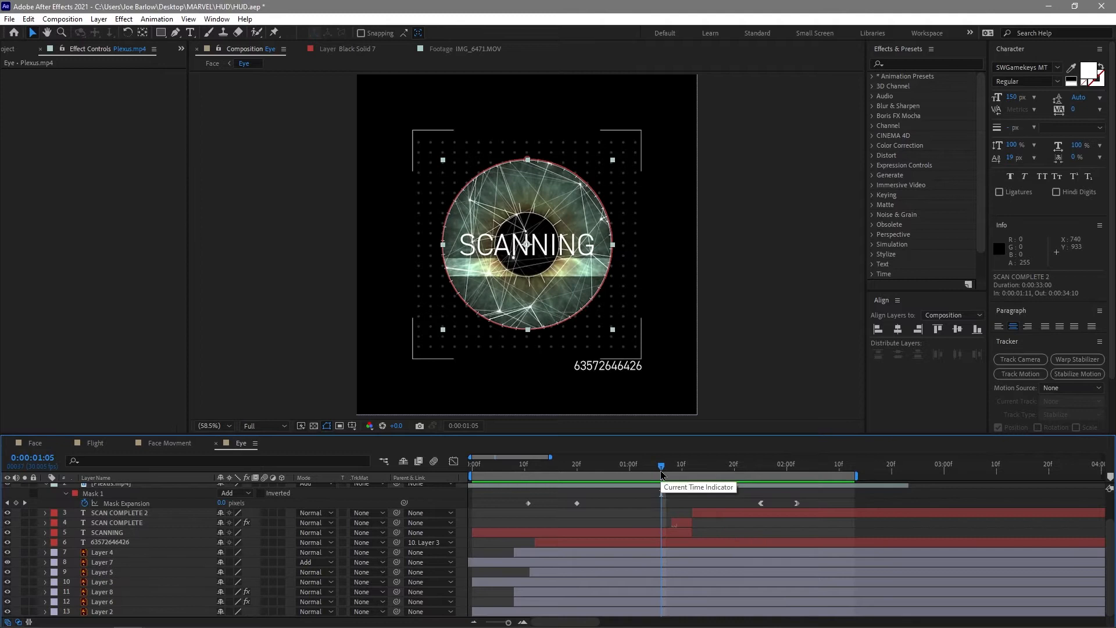
Limit the work area to 0:00:01:05 through 0:00:01:14, preview the text transition and inspect the SCAN COMPLETE layer's CC Cross Blur.
key("b")
left_click_drag(661, 474, 708, 466)
key("n")
key("space")
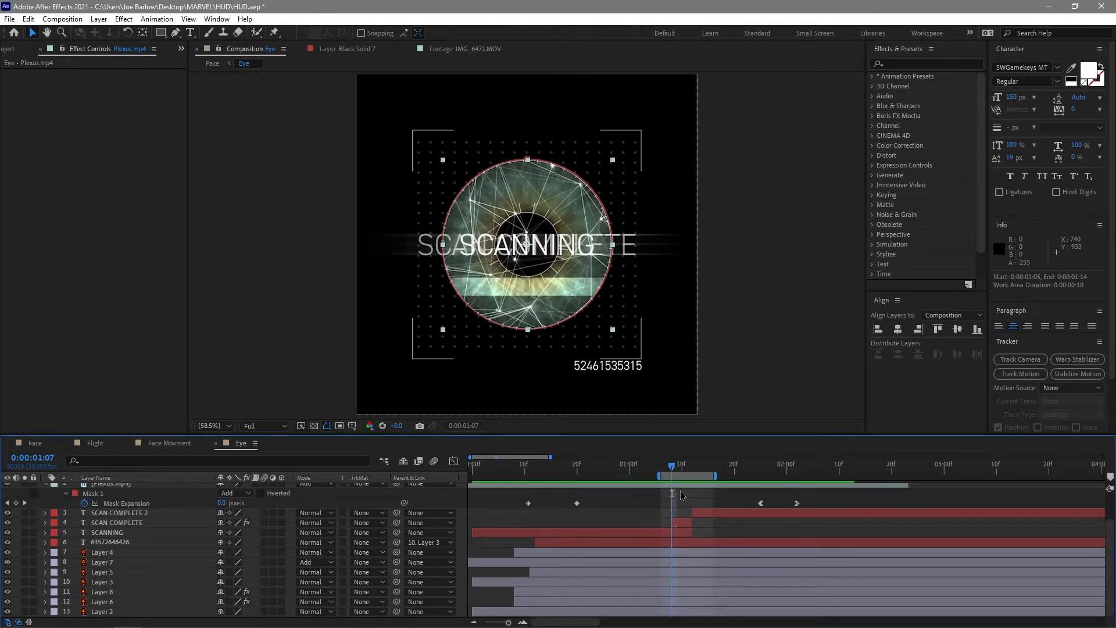
left_click(688, 525)
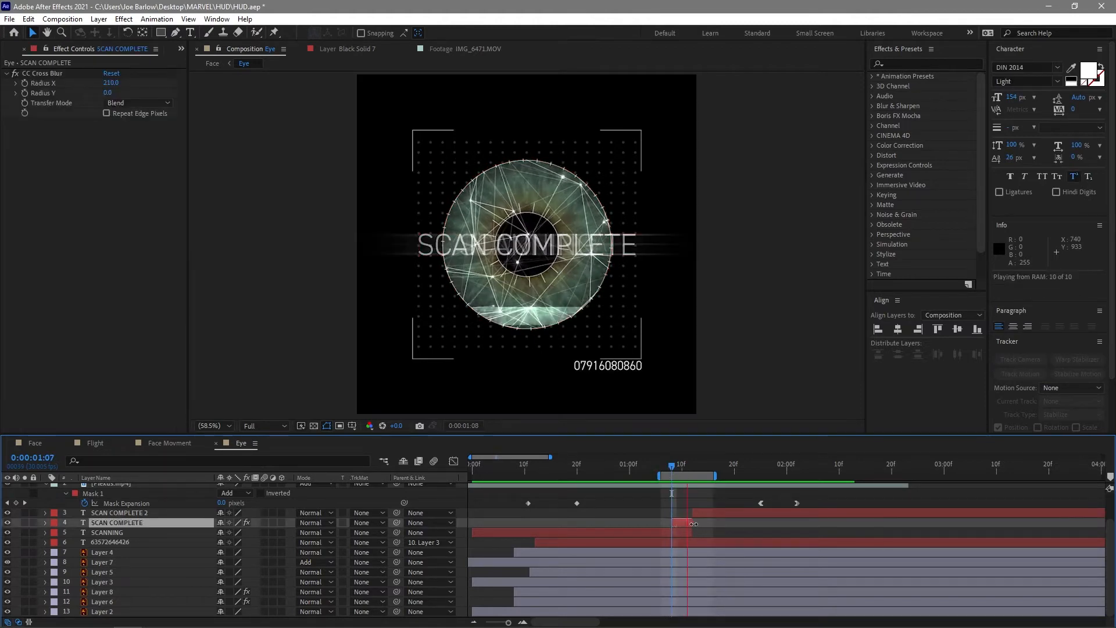
Extend the work area from the composition start to just past two seconds and preview the eye scan.
left_click_drag(659, 478, 471, 479)
left_click_drag(718, 476, 824, 477)
left_click(651, 468)
key("space")
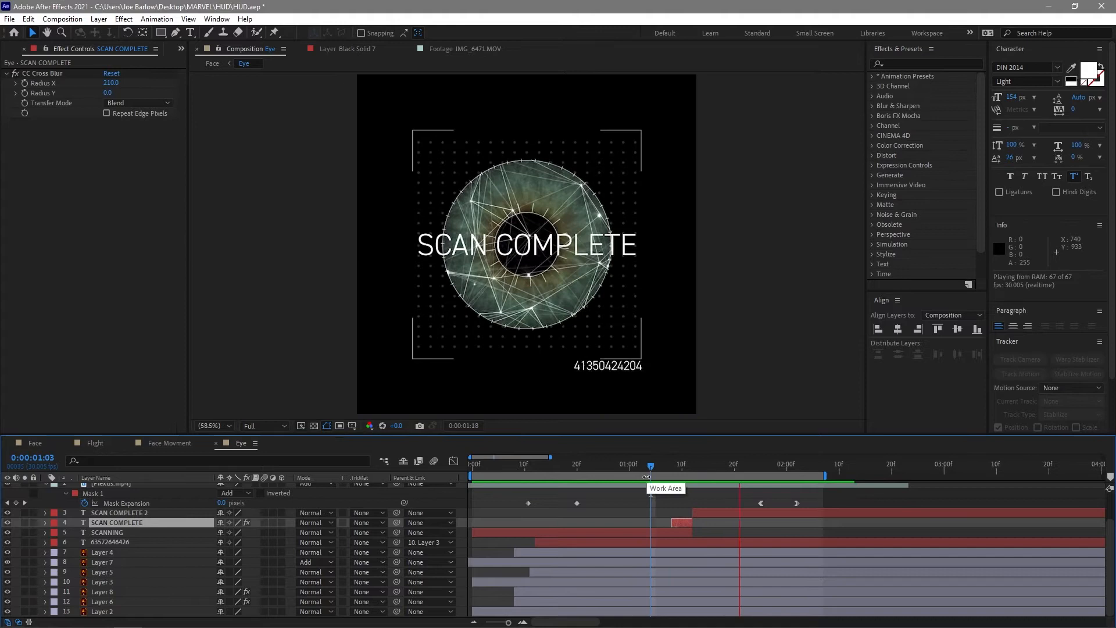
Expand the number text layer's Character Offset to inspect its wiggle expression and preview the changing digits.
left_click(608, 368)
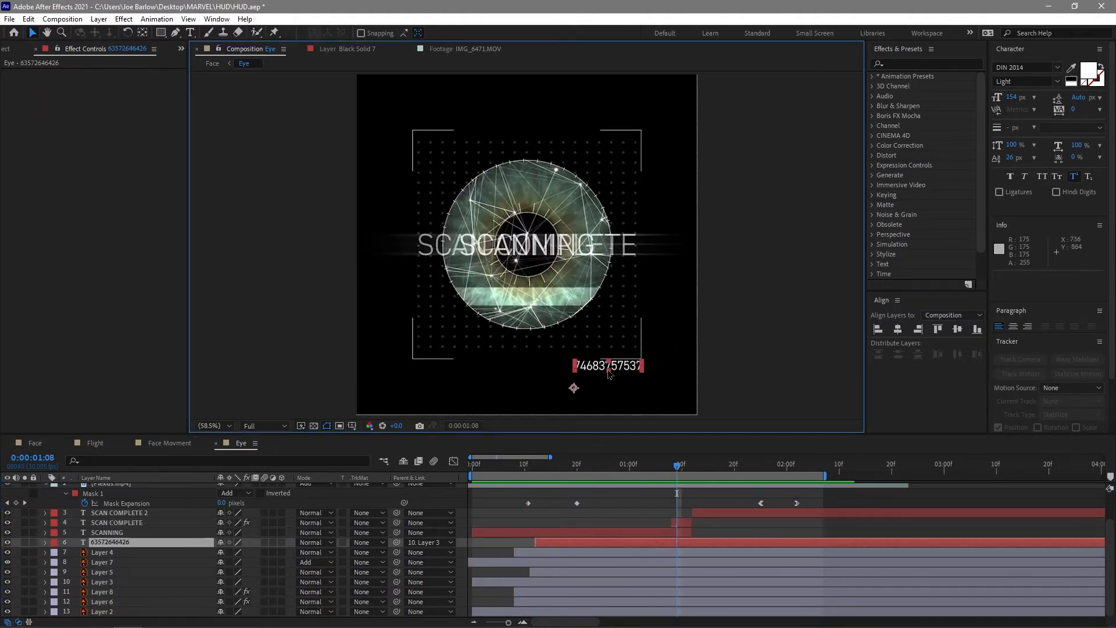
left_click(46, 543)
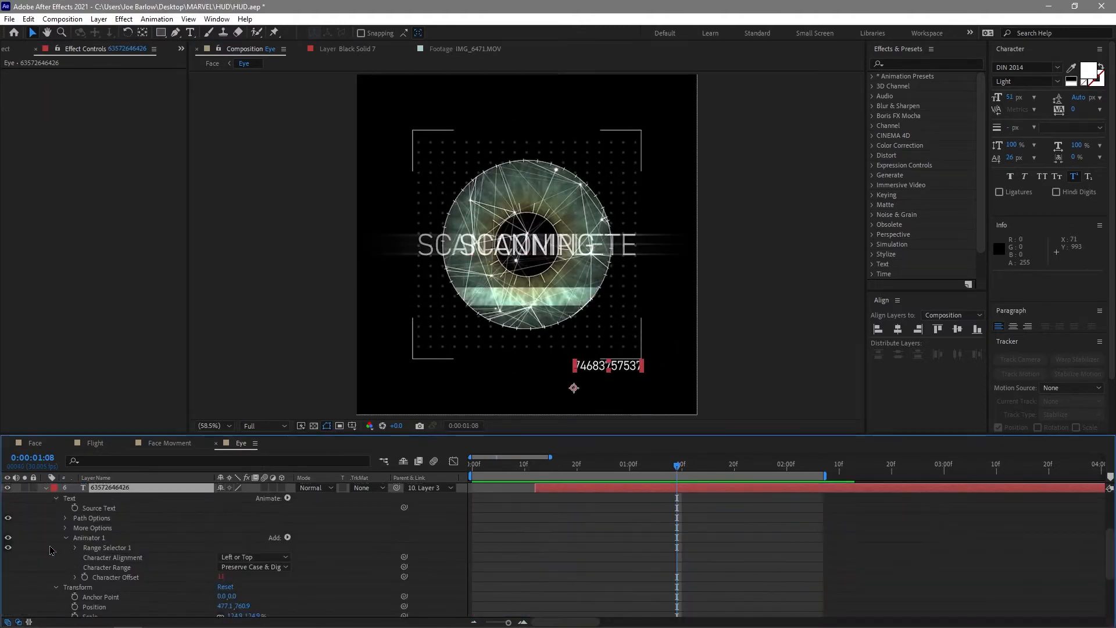
left_click(75, 578)
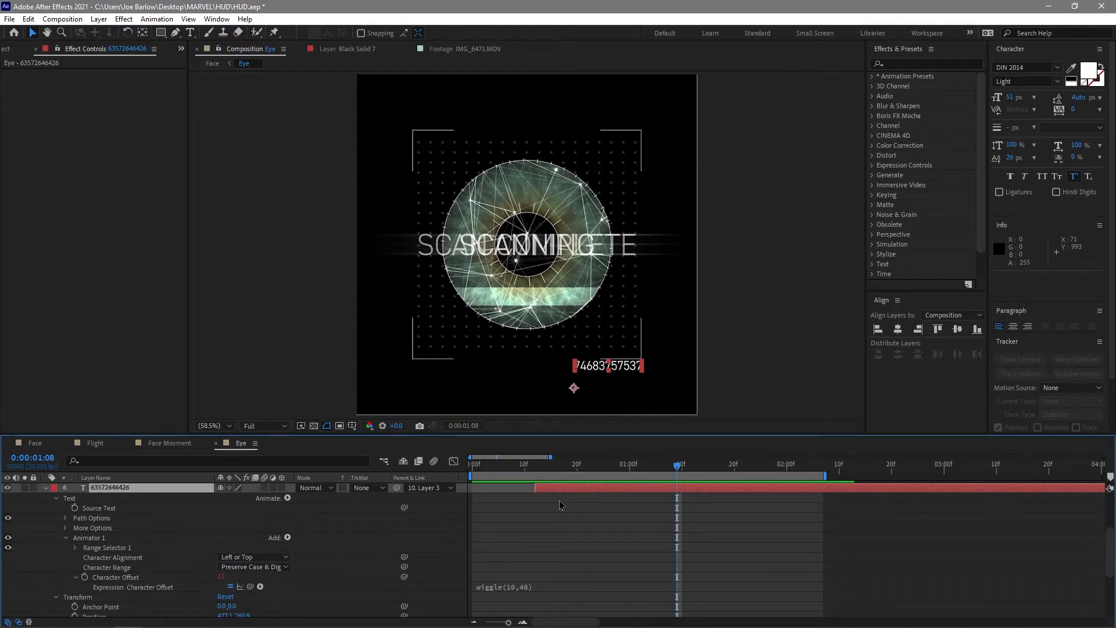
left_click_drag(529, 467, 721, 498)
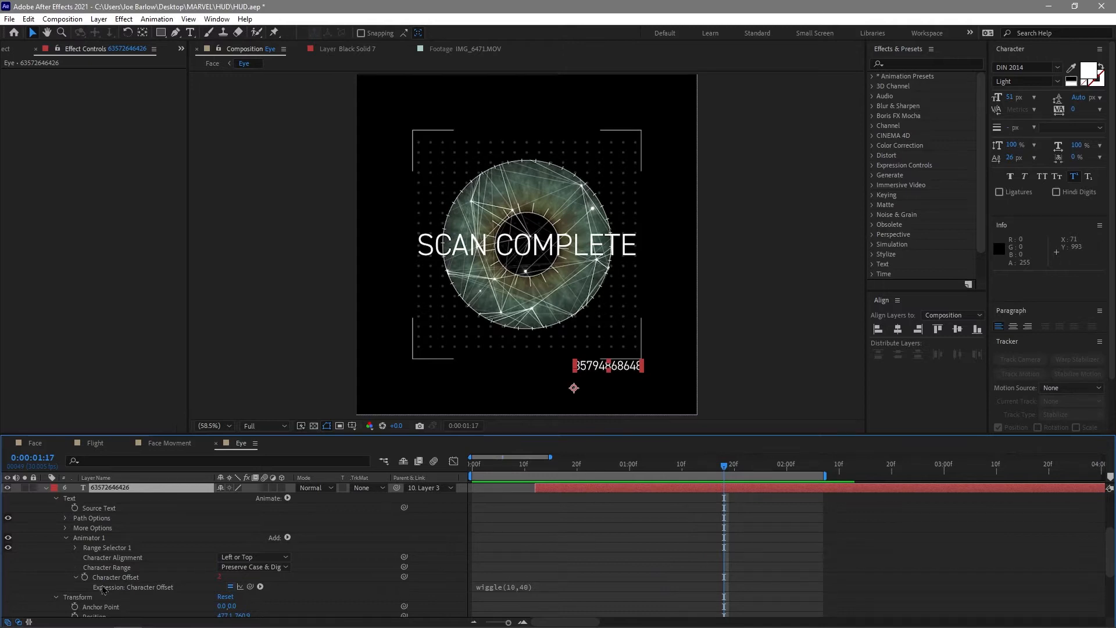
left_click(115, 579)
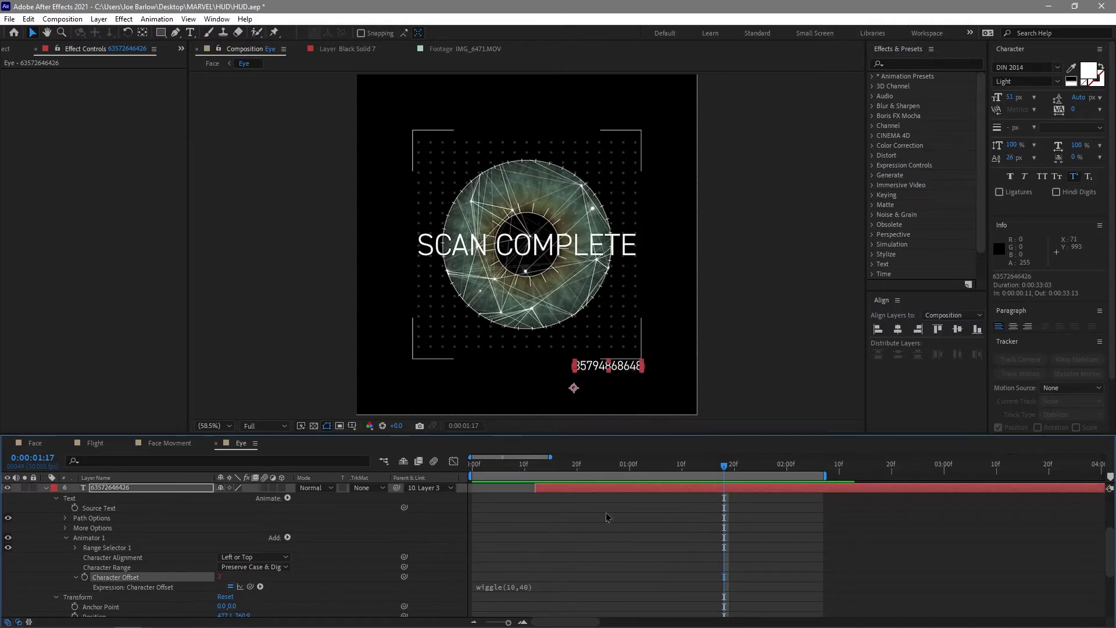
key("Home")
key("space")
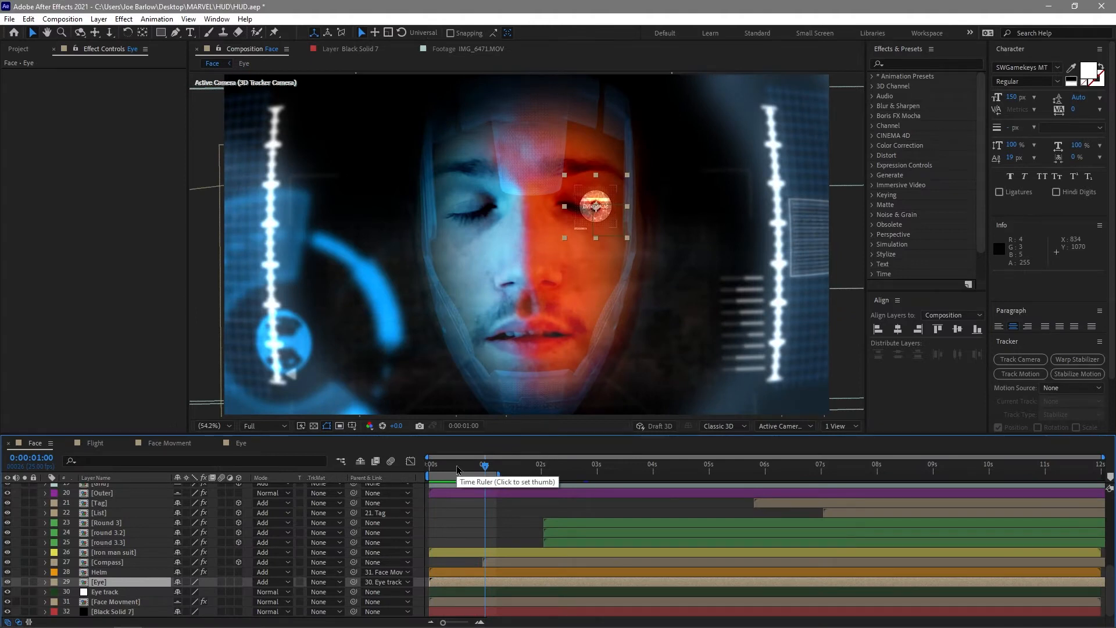
Open the Helm precomp from the Face composition, play the helmet animation and select Black Solid 2 to inspect its Element effect.
left_click(115, 574)
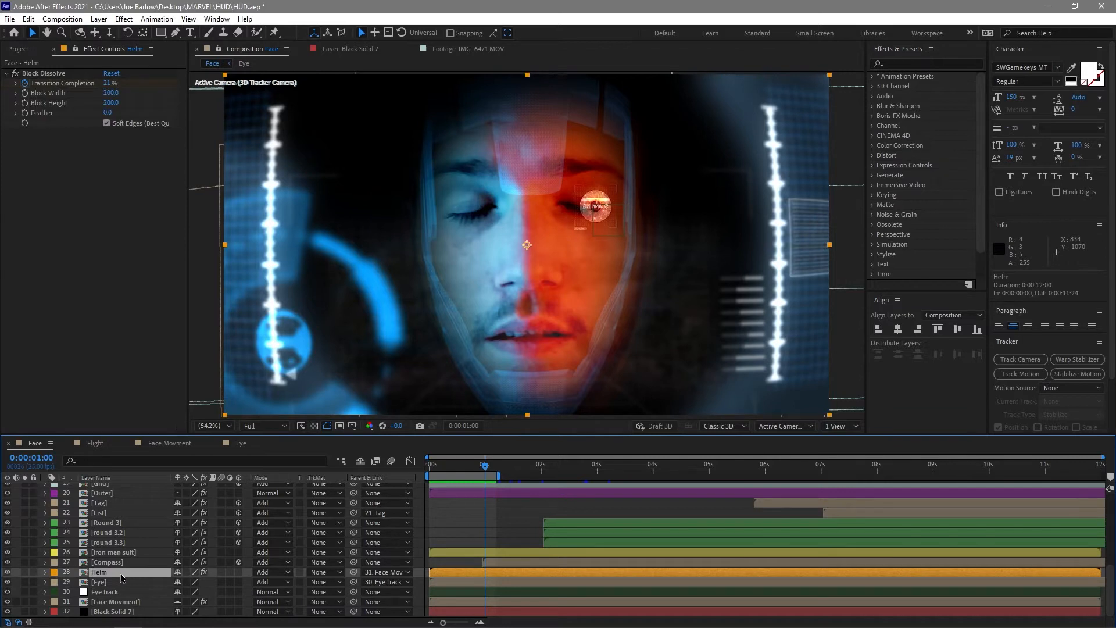
double_click(119, 577)
key("space")
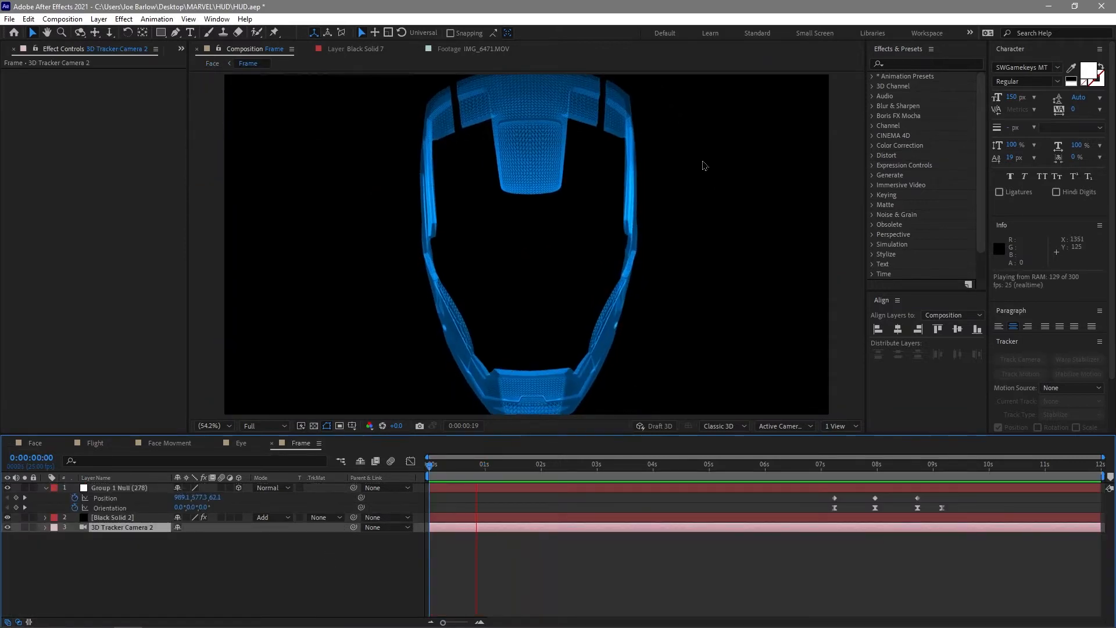
left_click(112, 518)
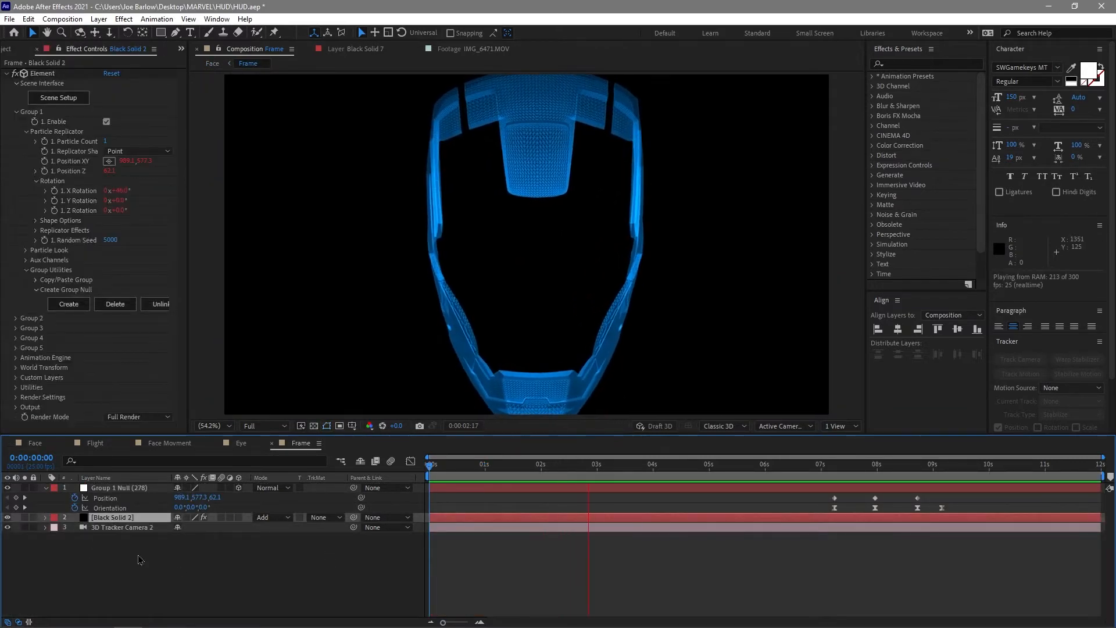
key("space")
Scrub and play the Frame composition with Black Solid 2 selected to examine how the 3D helmet moves over time.
left_click_drag(541, 465, 666, 465)
left_click_drag(680, 509, 772, 526)
left_click(136, 572)
left_click(129, 519)
key("space")
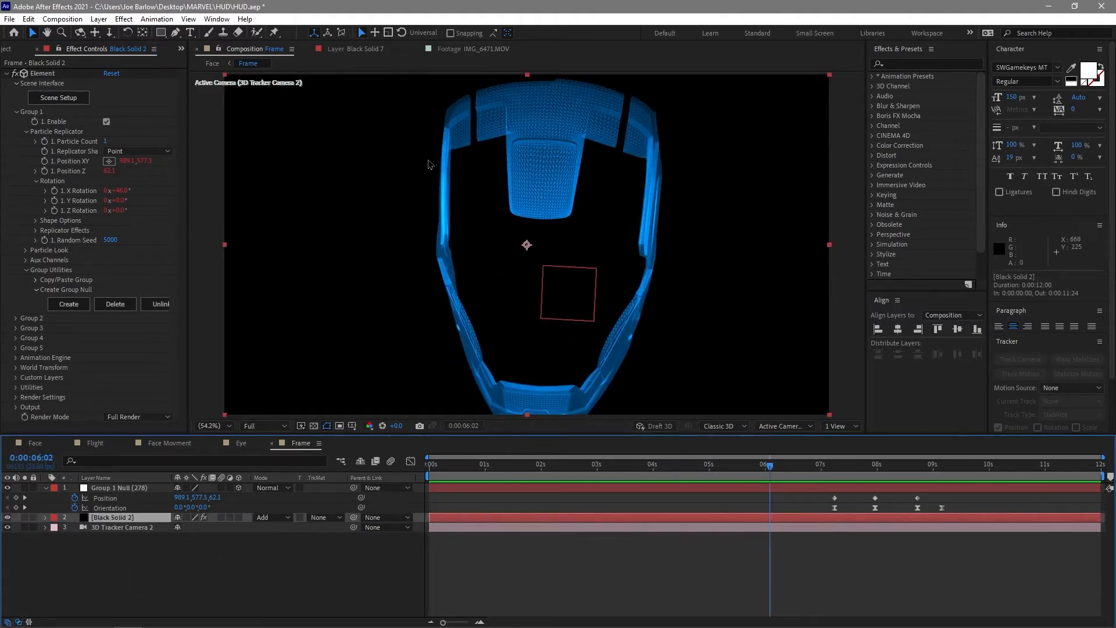
left_click_drag(544, 469, 439, 477)
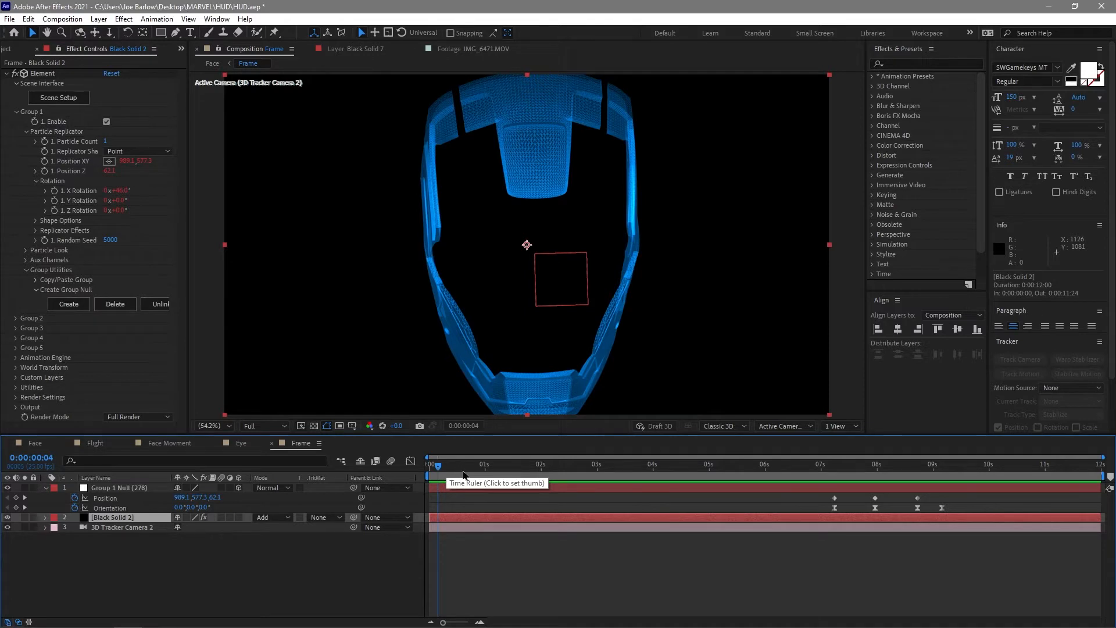
key("space")
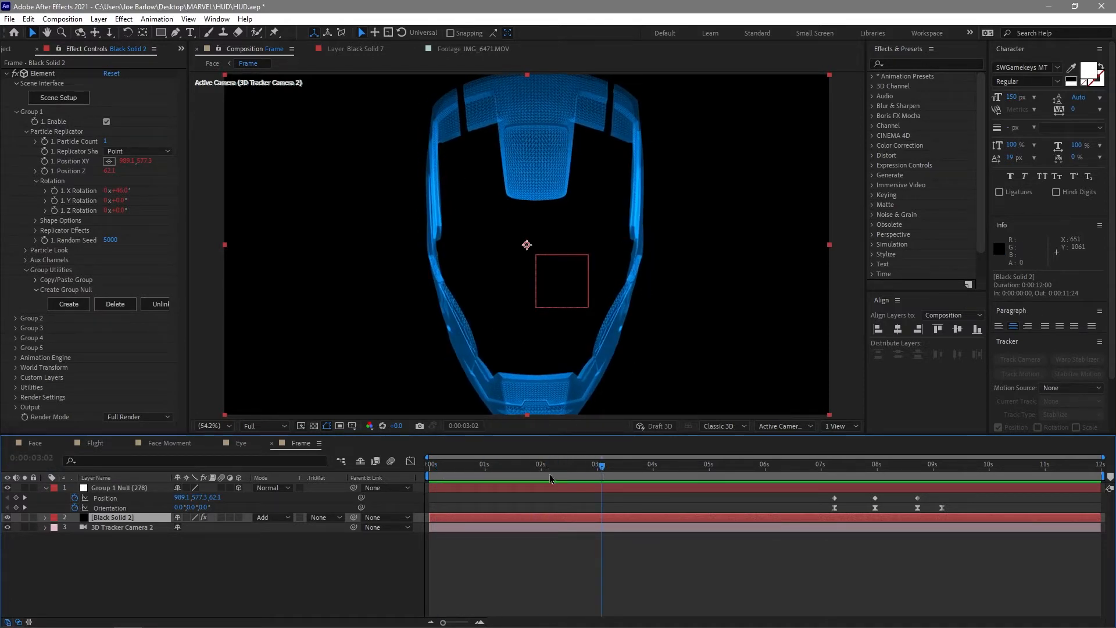
left_click_drag(617, 469, 504, 484)
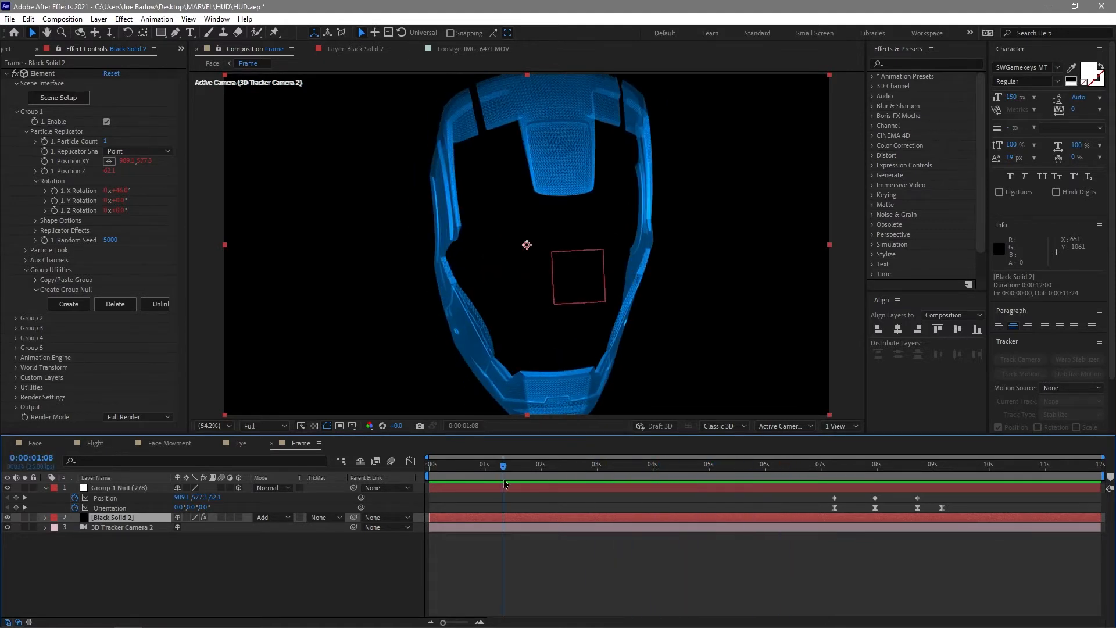
Open Element's Scene Setup to inspect the Helm model and its Wireframe_Glass material, and return to the first frame of the composition.
left_click(65, 100)
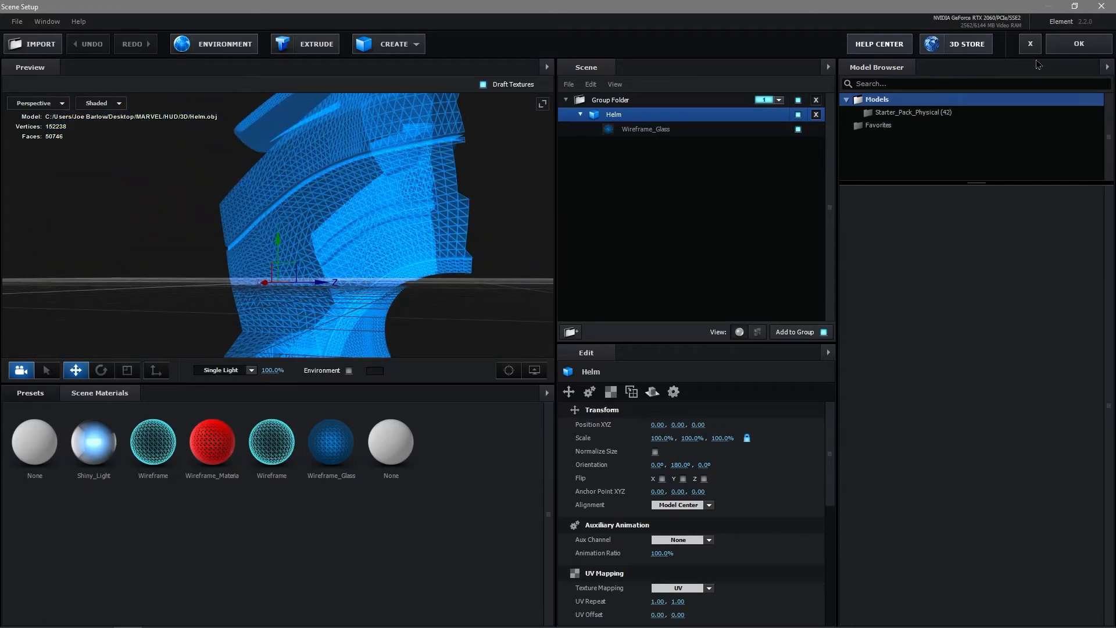
left_click(1057, 46)
key("Home")
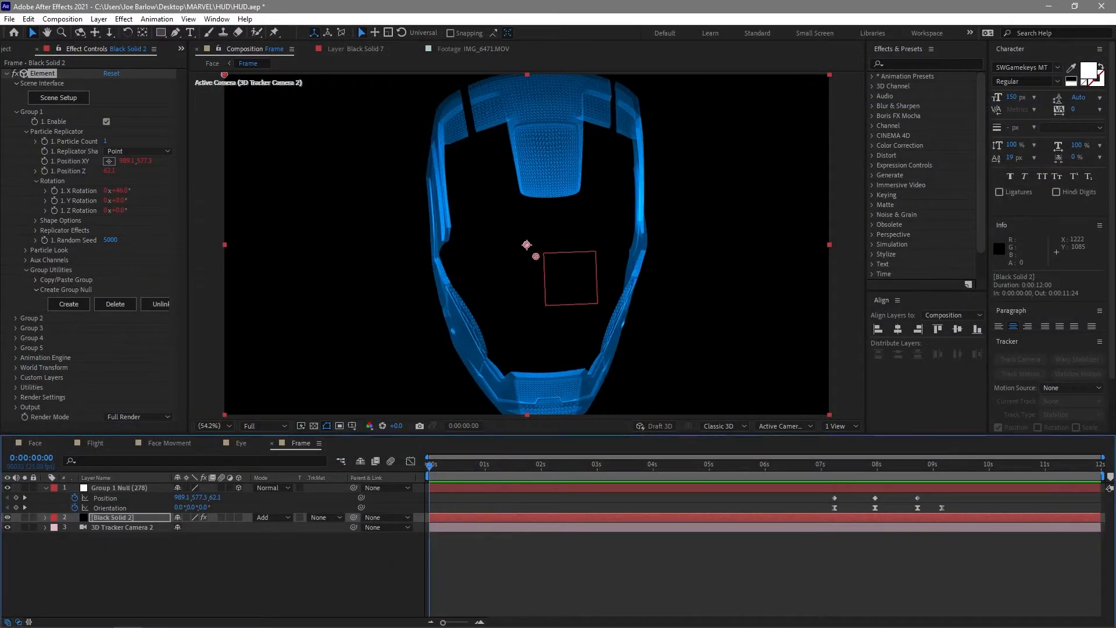
Switch back to the Face composition, preview the helmet over the face and scrub back to 0:00:00:16.
left_click(36, 443)
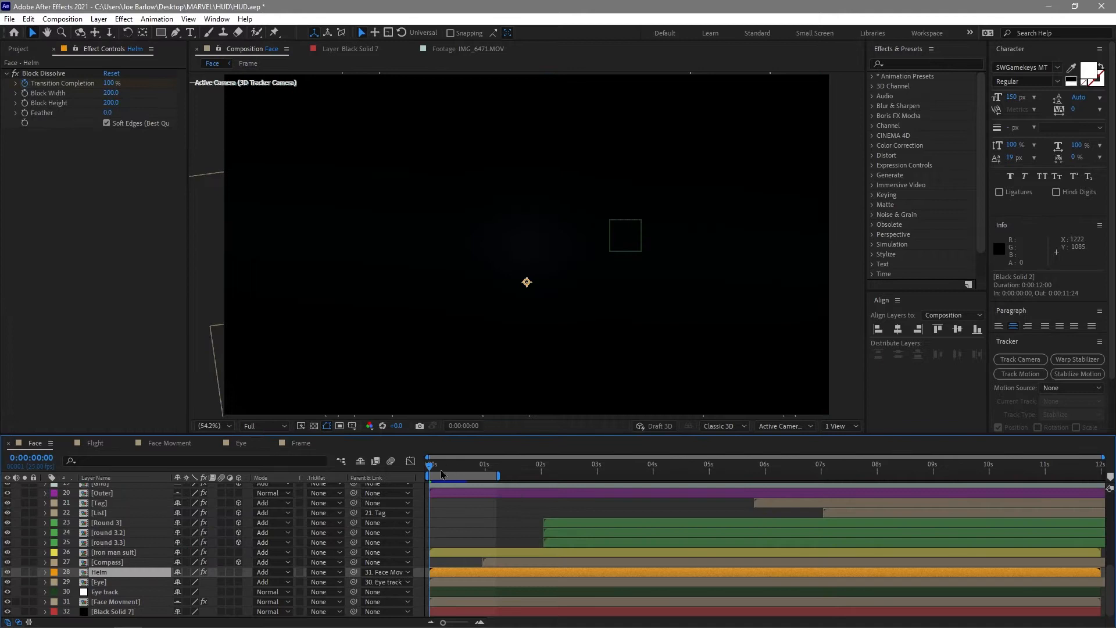
key("space")
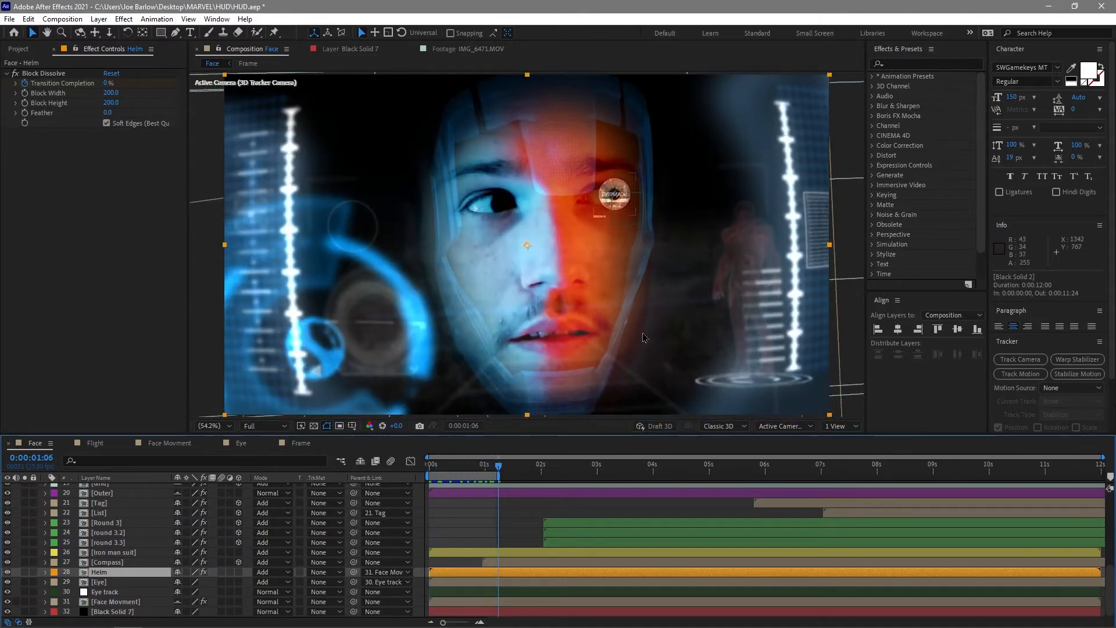
left_click_drag(514, 472, 736, 469)
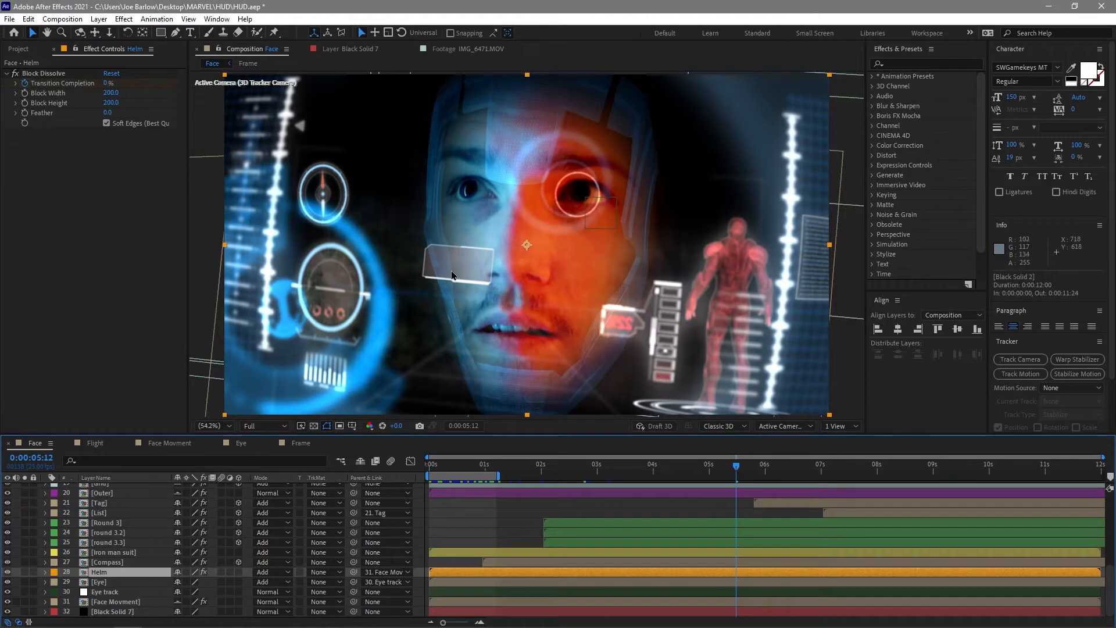
left_click_drag(736, 468, 466, 471)
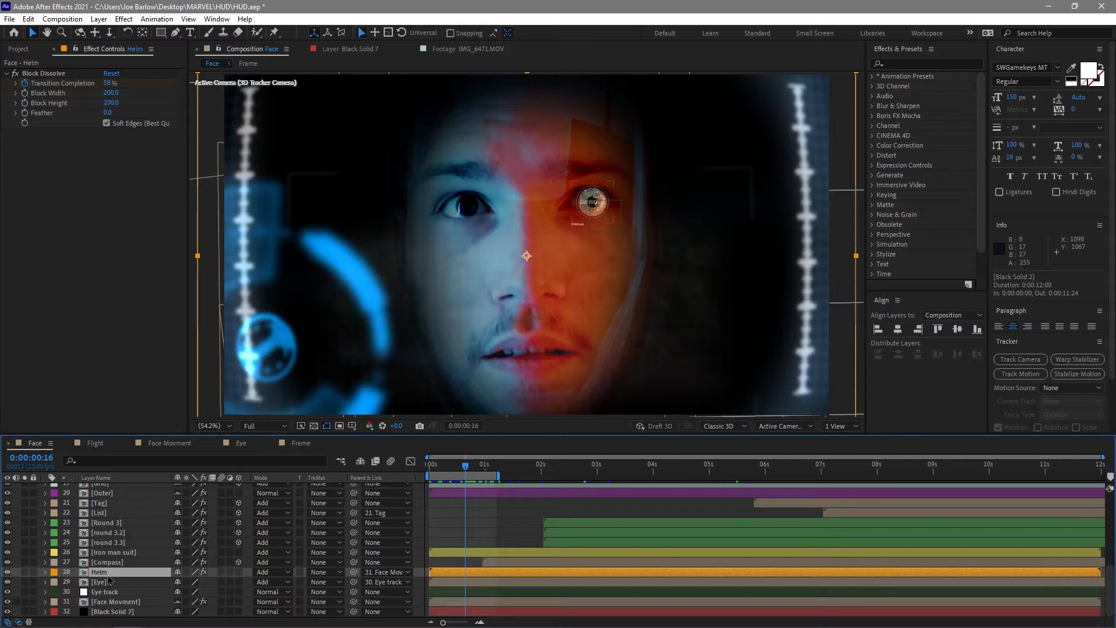
Solo the Helm layer to preview its Block Dissolve effect, and solo the Face Movment layer along with it.
left_click(53, 76)
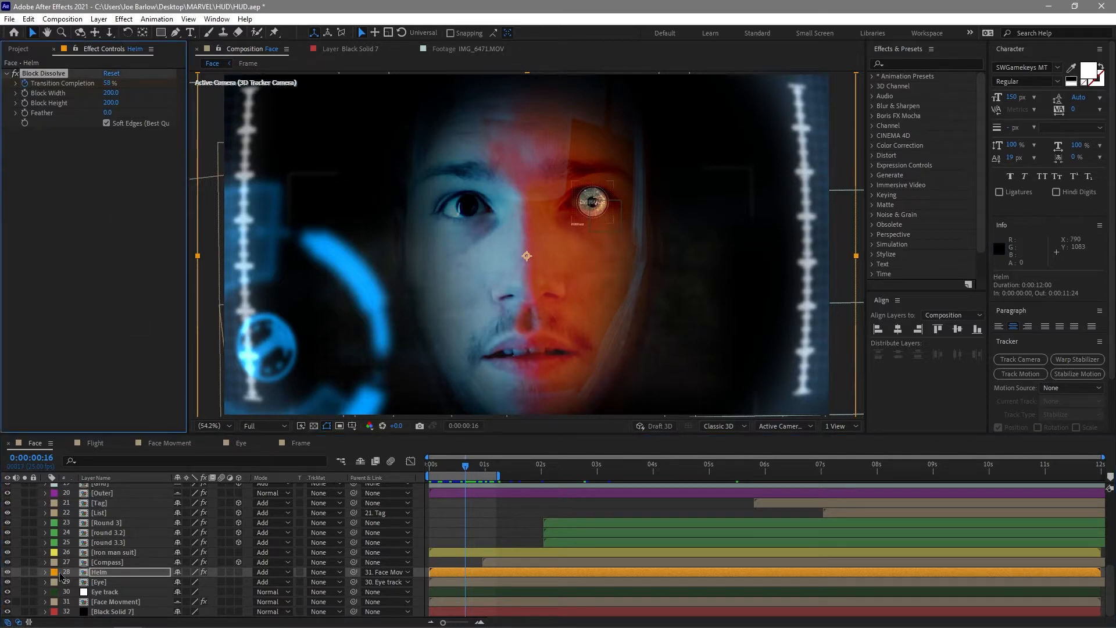
left_click(25, 572)
key("space")
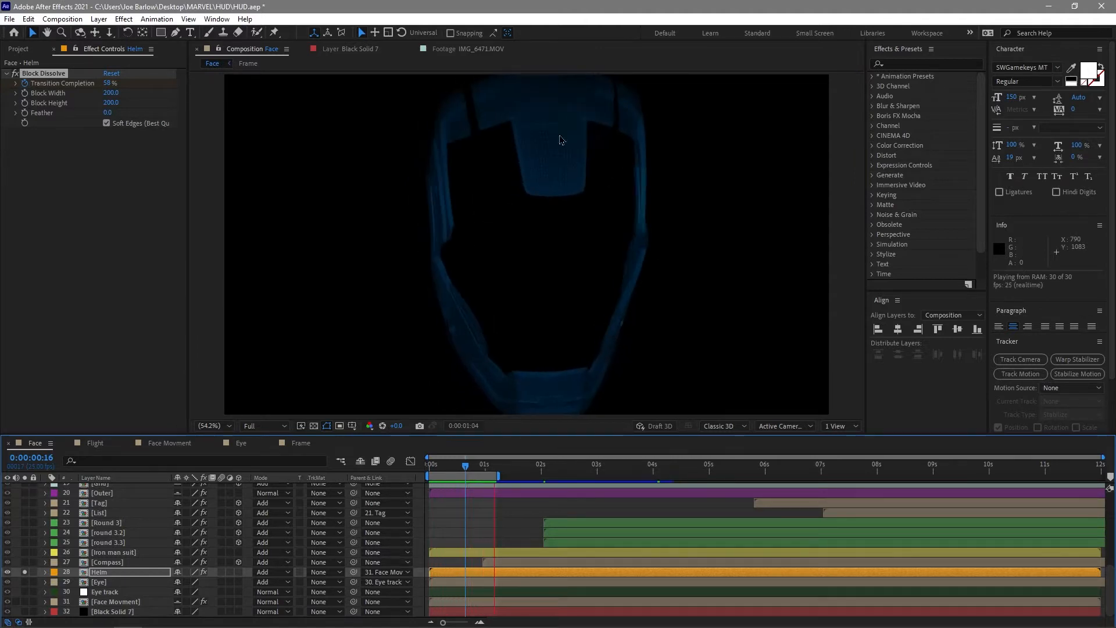
left_click(85, 602)
left_click(25, 602)
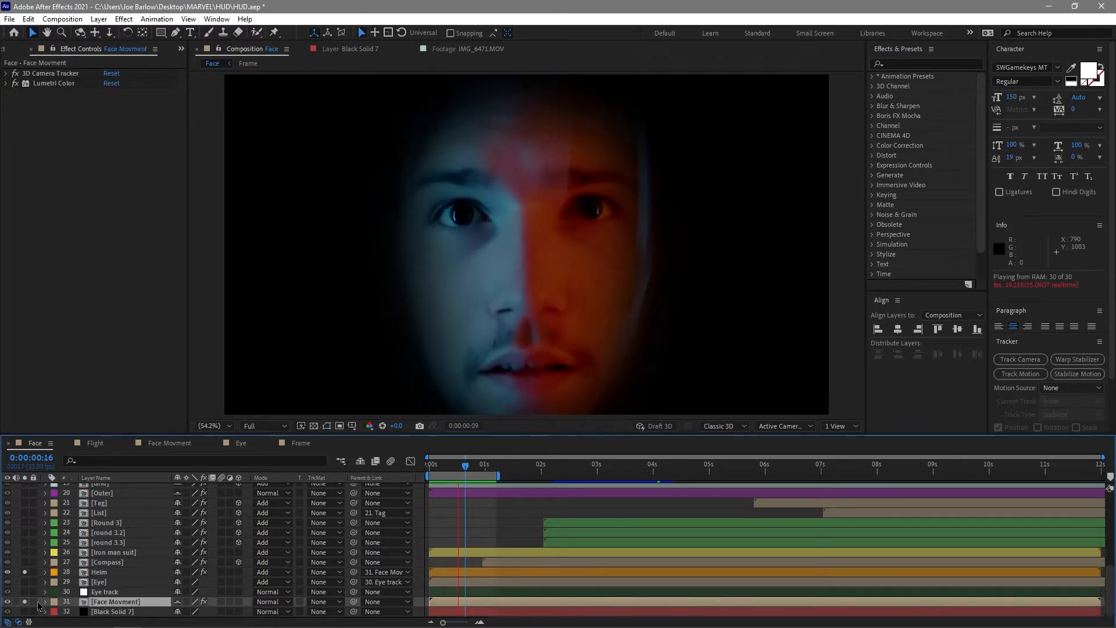
Play and scrub the Face composition up to 0:00:01:03 to preview the helmet and the soloed grid, line and measure layers.
left_click(480, 478)
left_click_drag(480, 478, 483, 478)
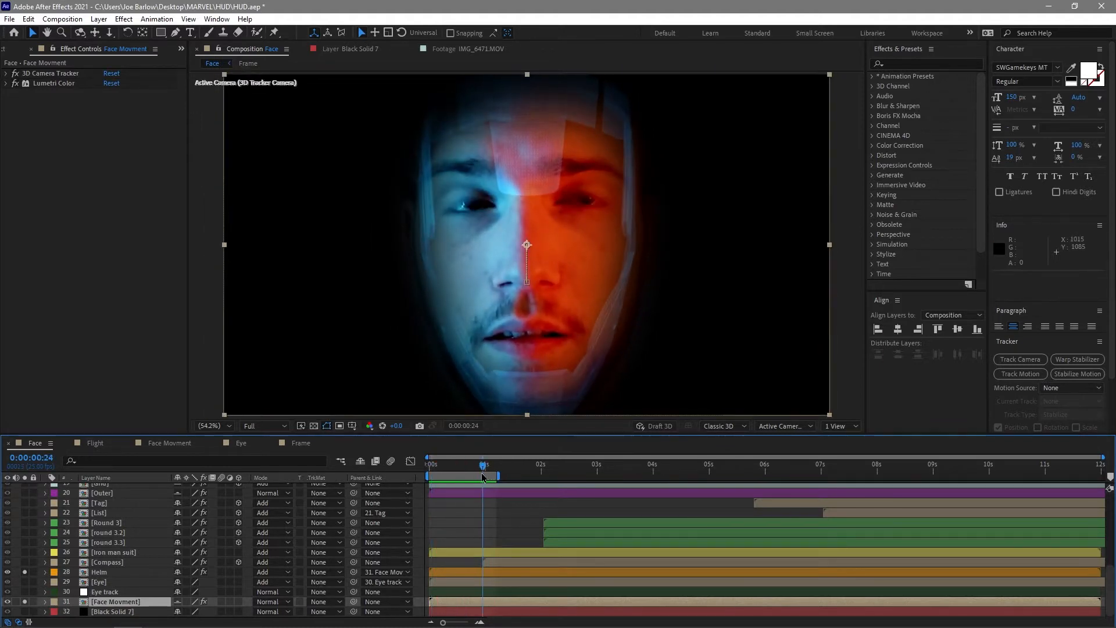
left_click(502, 563)
key("space")
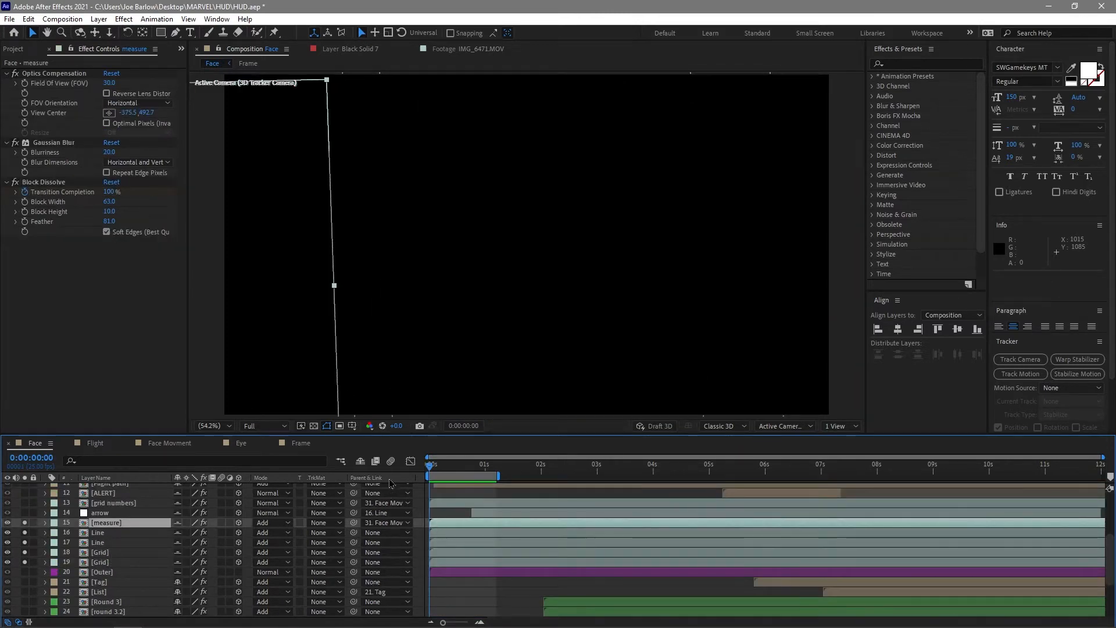
key("space")
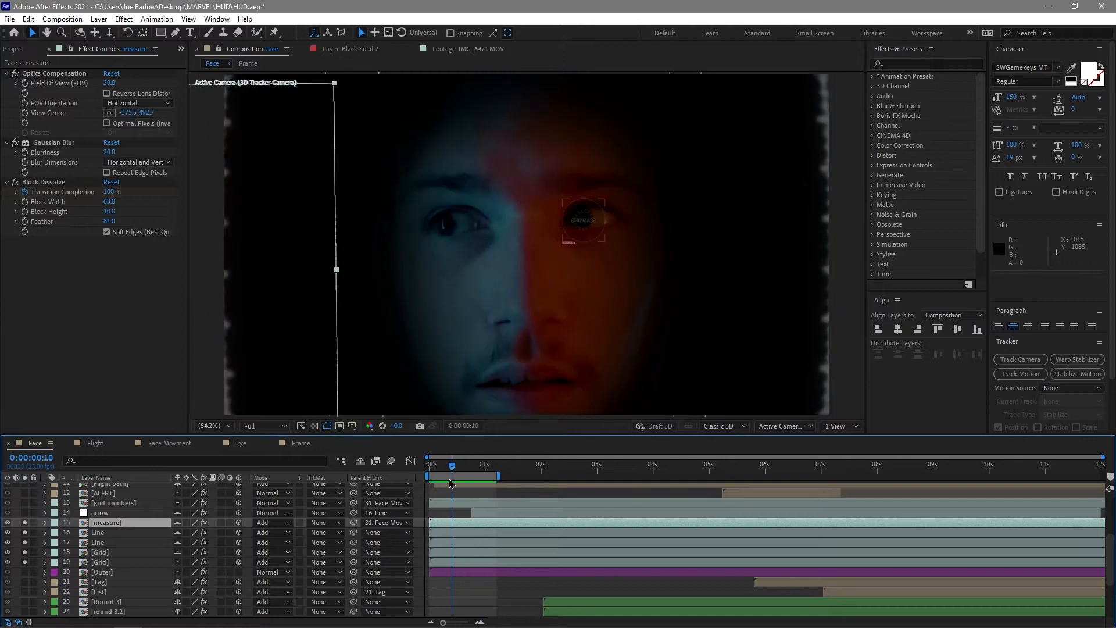
left_click_drag(450, 484, 493, 485)
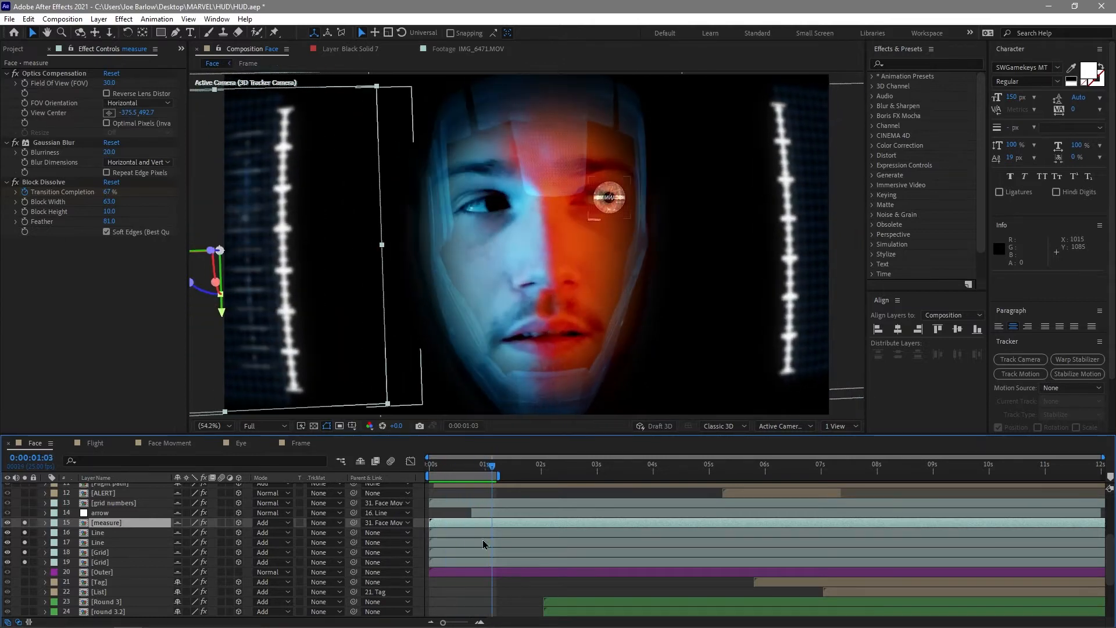
Select the two Grid layers in turn, open the Grid composition to examine its White Solid 4, and return to the Face composition.
left_click(463, 580)
left_click(461, 564)
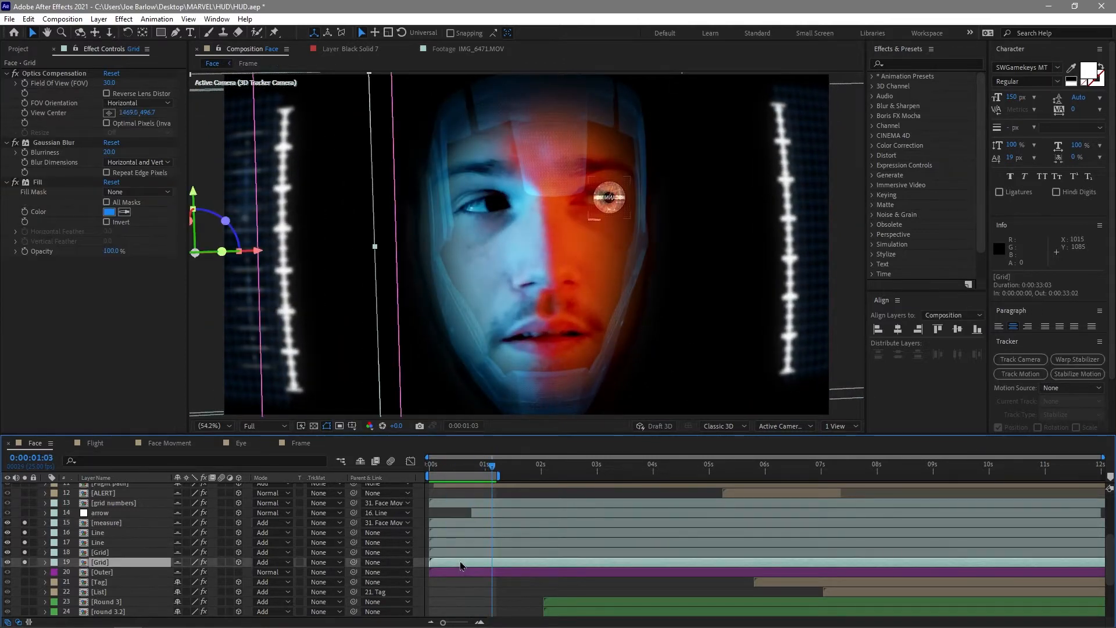
left_click(462, 554)
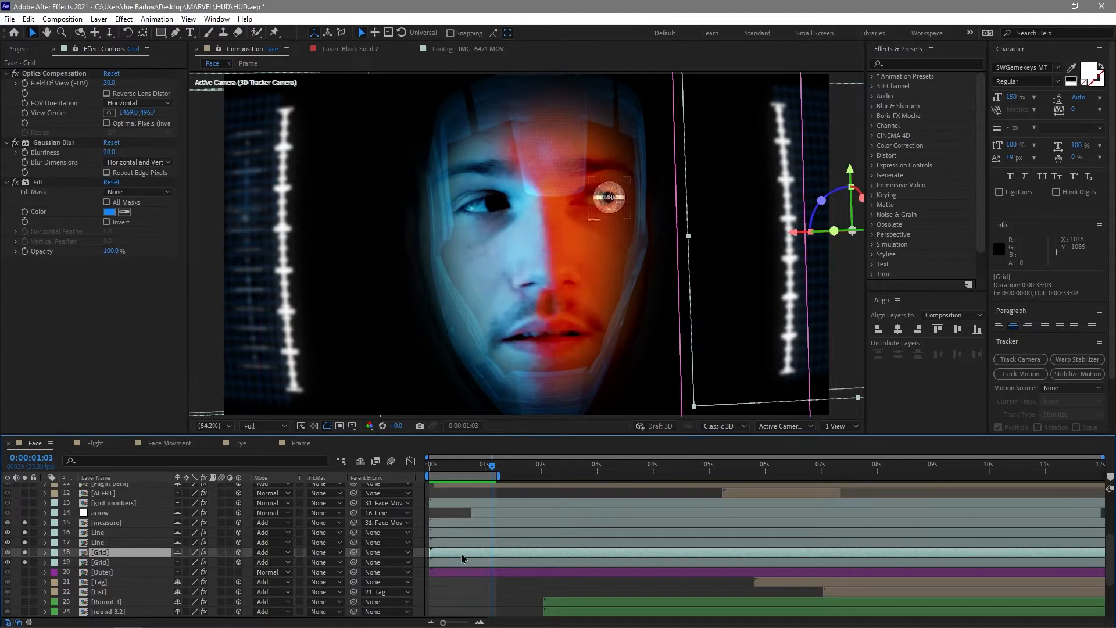
double_click(104, 559)
left_click(504, 99)
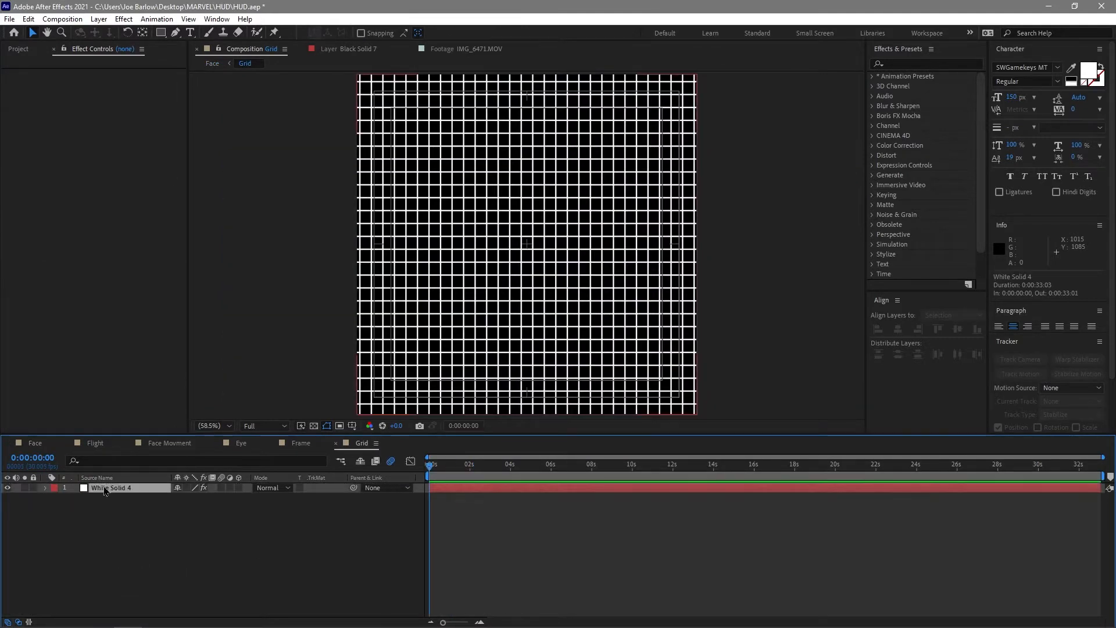
left_click(38, 445)
Inspect the Gaussian Blur and Fill effects on the Grid layer and scrub to 0:00:01:00 to view the blue grid.
left_click(47, 144)
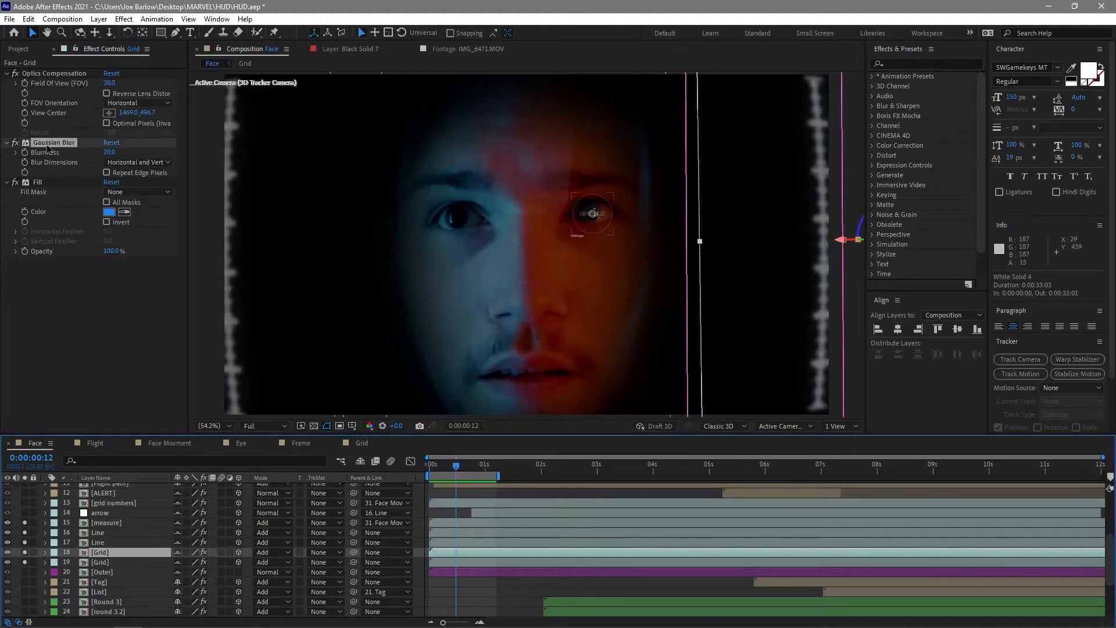
left_click(44, 183)
left_click_drag(442, 461, 489, 473)
left_click(117, 285)
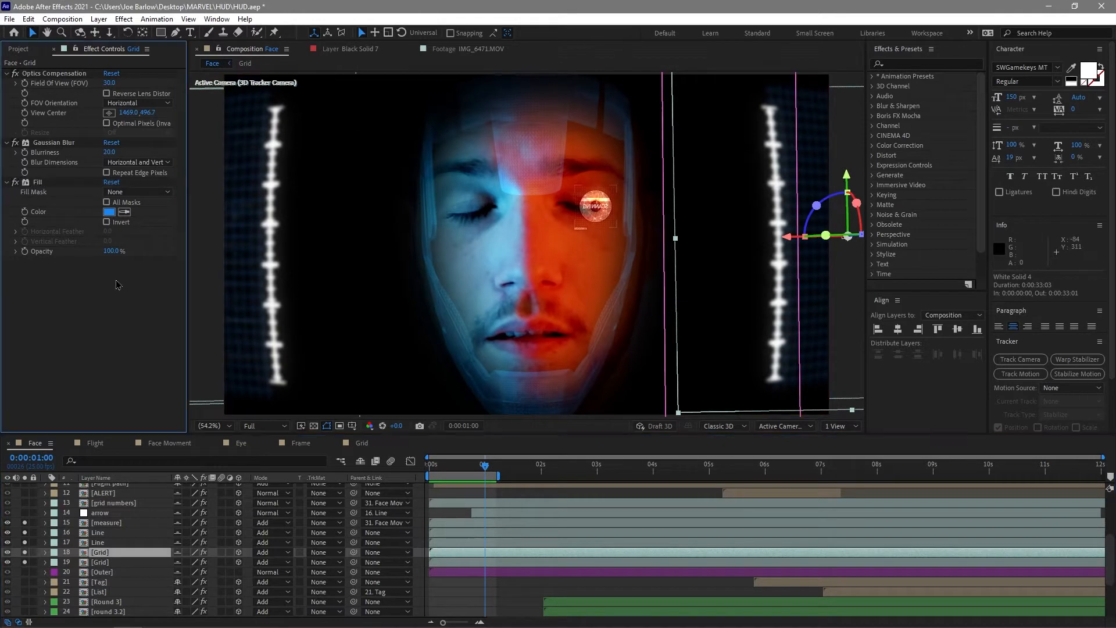
Examine the Grid layer's Optics Compensation effect while scrubbing and playing the first two seconds of the Face composition.
left_click(71, 74)
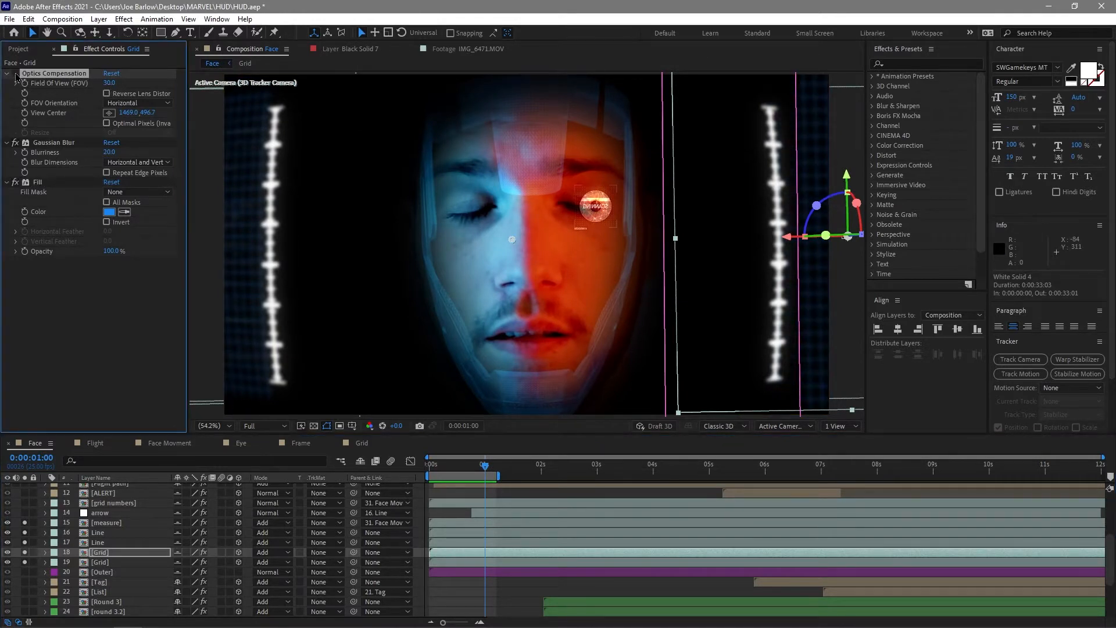
left_click_drag(485, 467, 491, 468)
key("space")
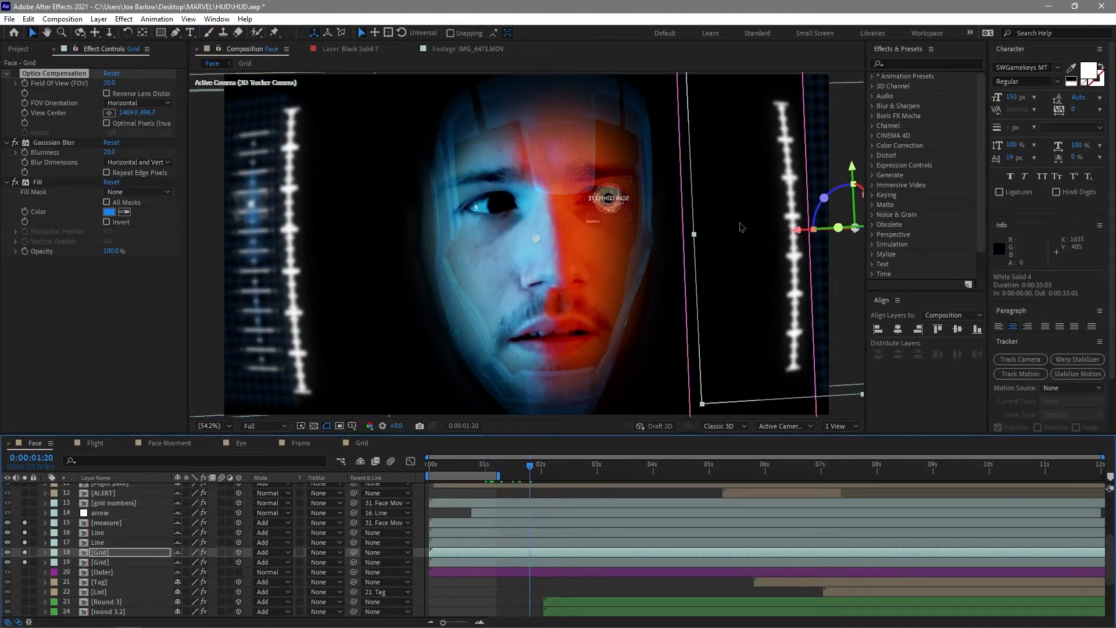
left_click(18, 76)
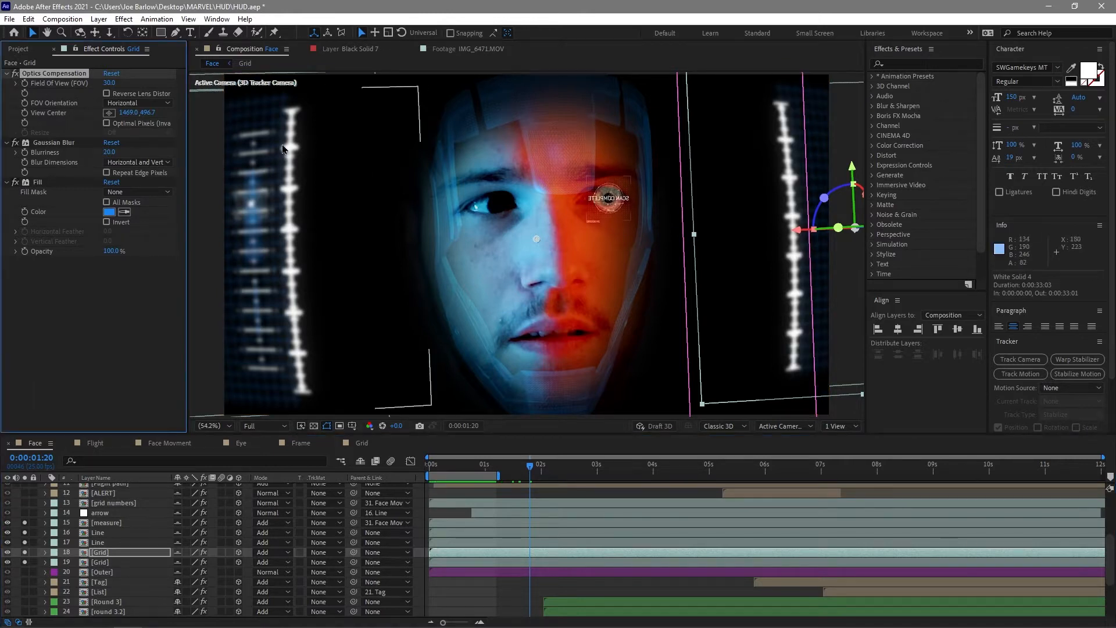
left_click(481, 468)
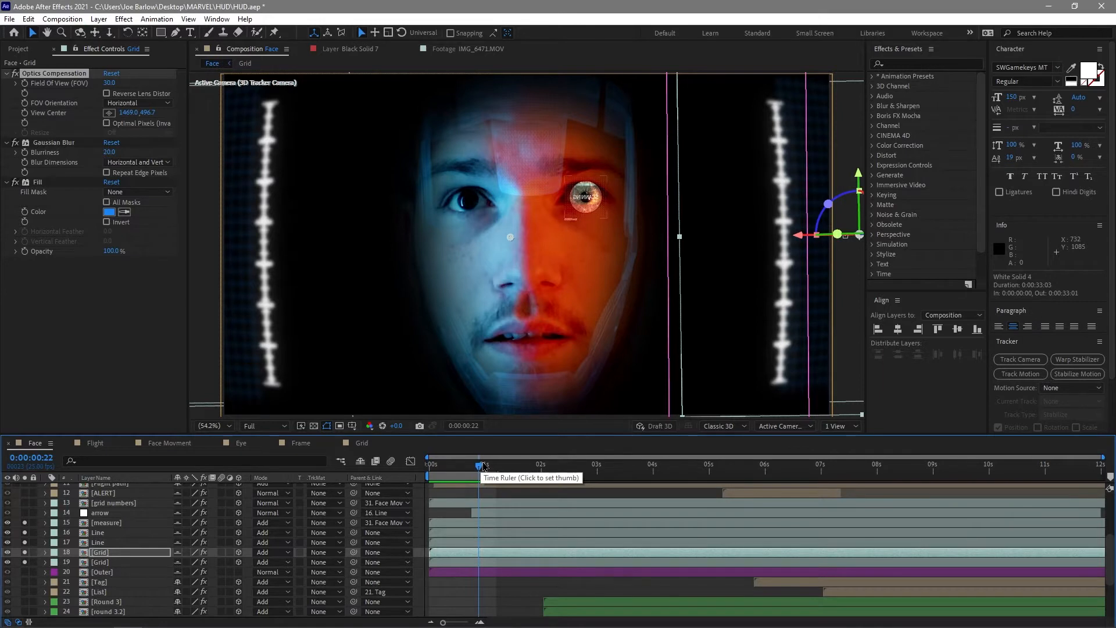
left_click_drag(483, 466, 511, 472)
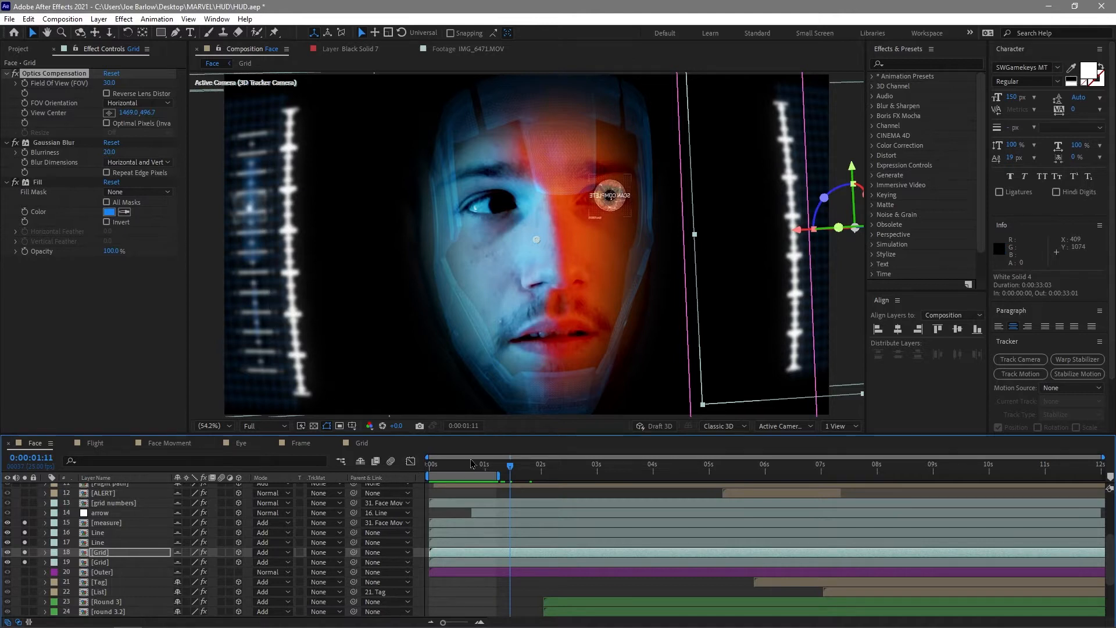
key("space")
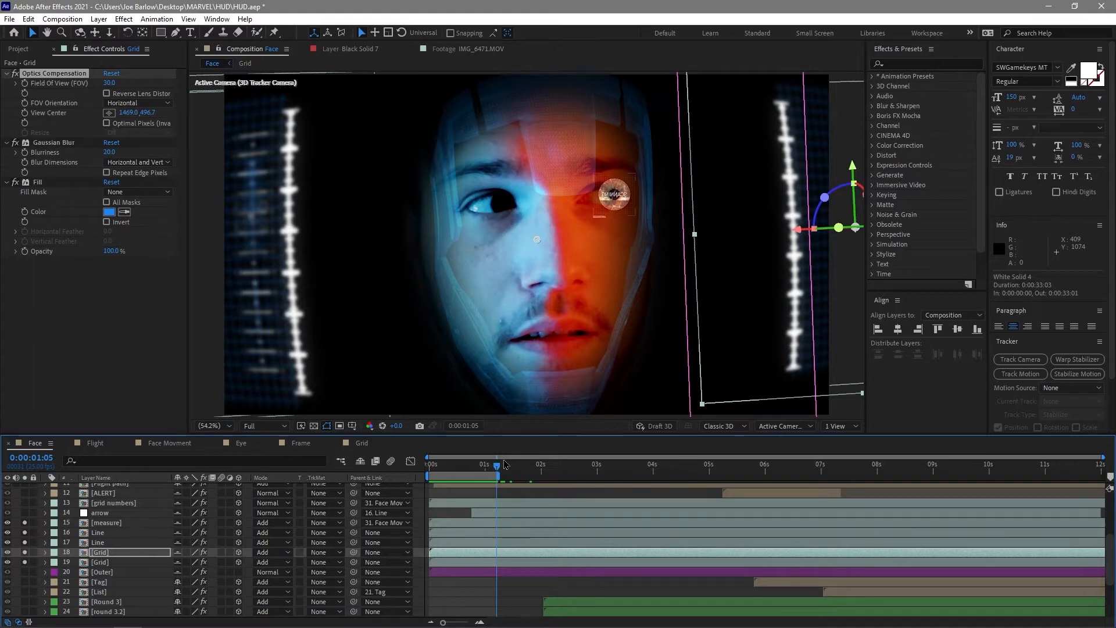
Inspect the Line layer's effects, open its Comp 2 composition and scrub to 0:00:03:10 to examine the ruler graphic.
left_click(129, 533)
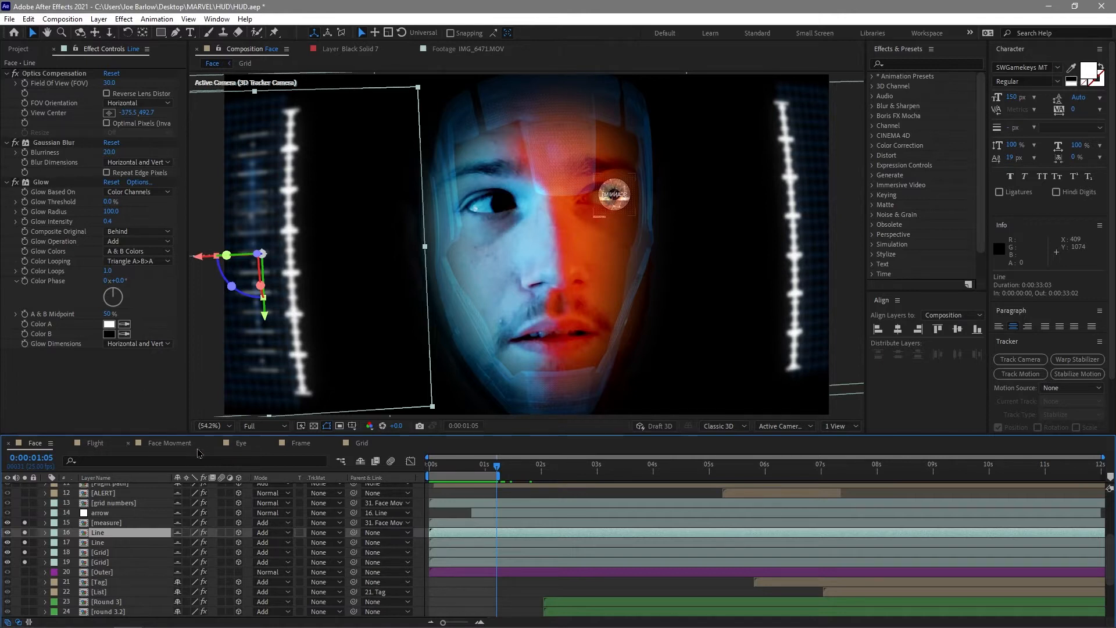
left_click(102, 526)
double_click(102, 527)
left_click_drag(457, 470, 383, 486)
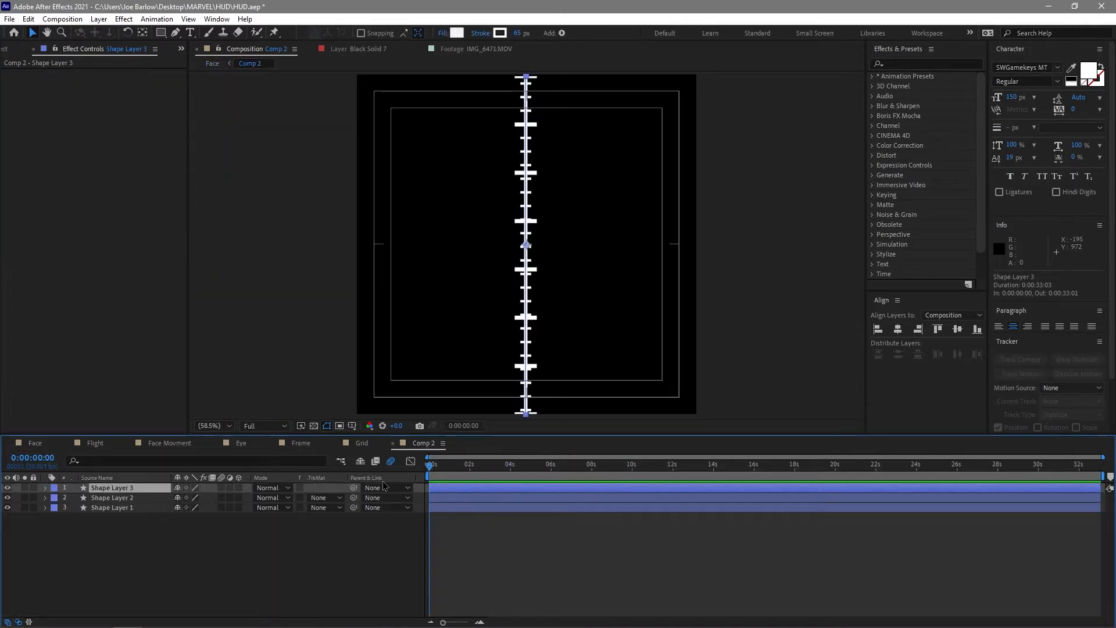
left_click_drag(905, 480, 651, 510)
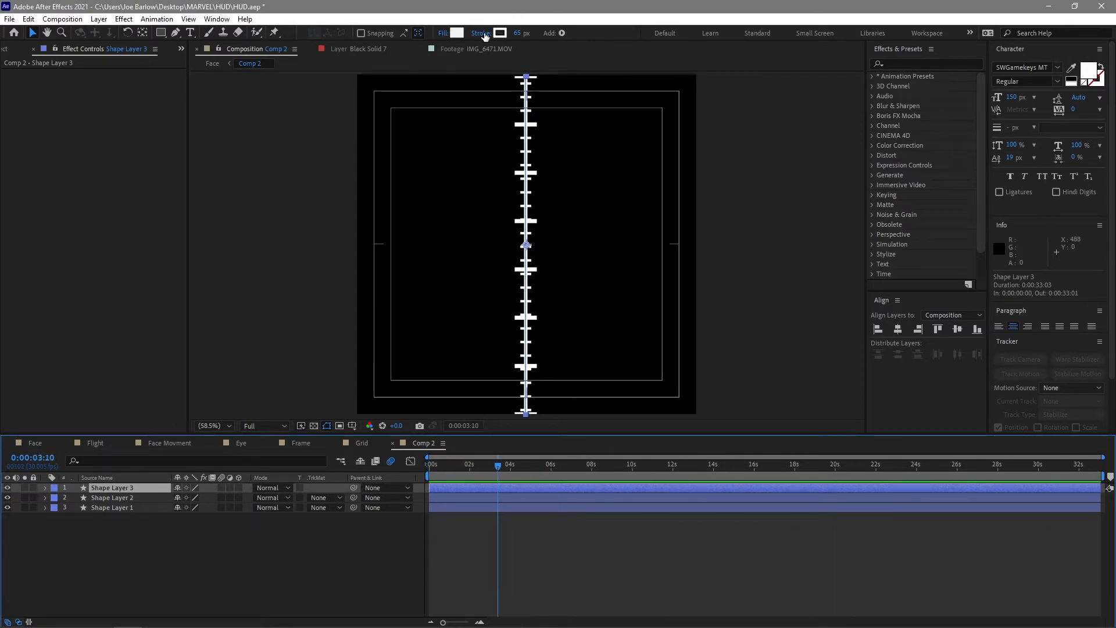
Expand Shape Layer 3's stroke dash settings, try a Dash value of 50 and undo the change.
left_click(40, 492)
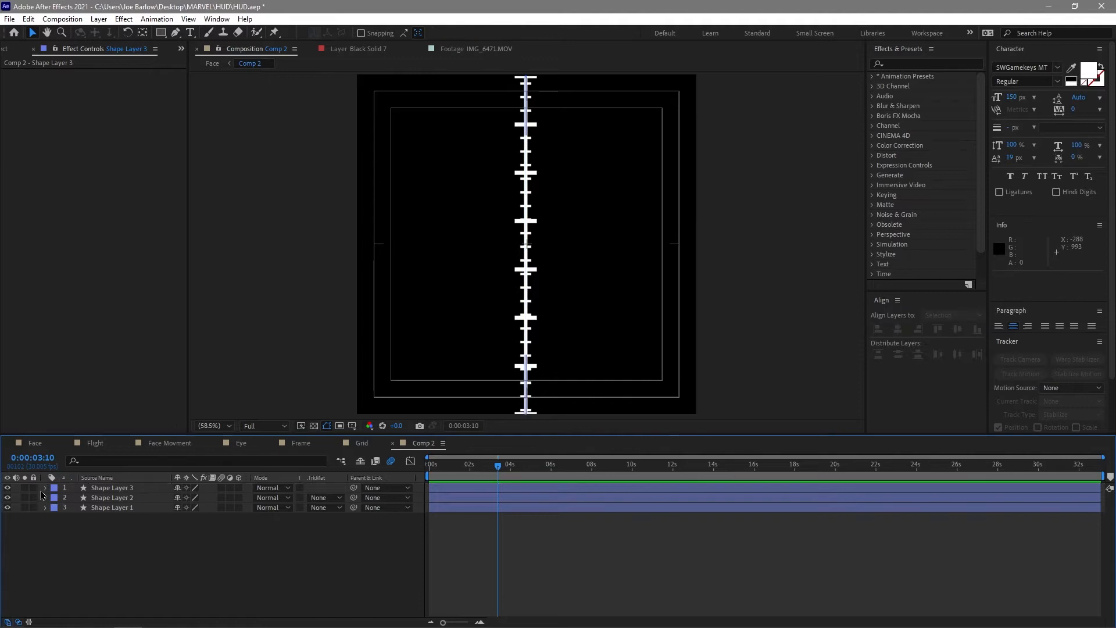
left_click(45, 489)
left_click(55, 499)
left_click_drag(178, 592, 194, 601)
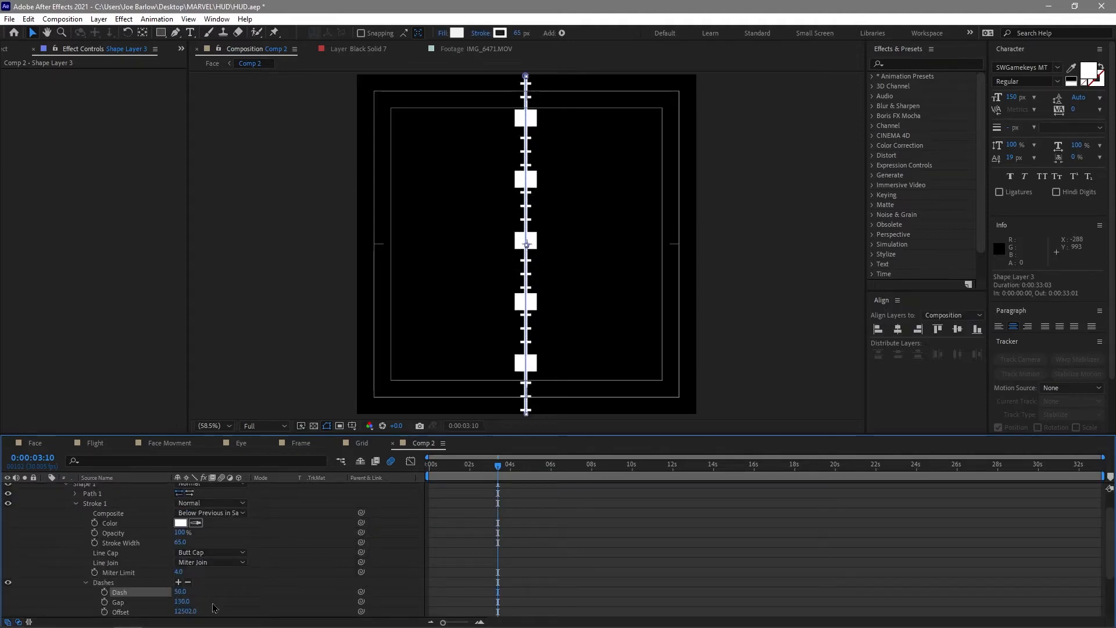
key("ctrl+z")
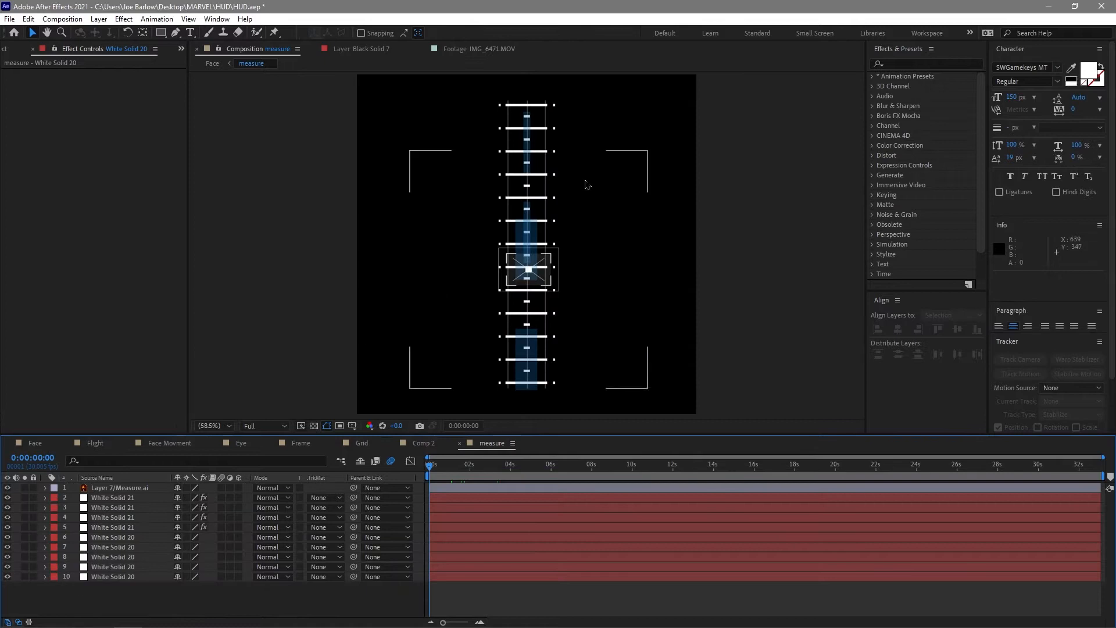
Scrub the measure composition to 0:00:02:19 and reveal the Position property of all its layers.
left_click_drag(455, 477, 483, 479)
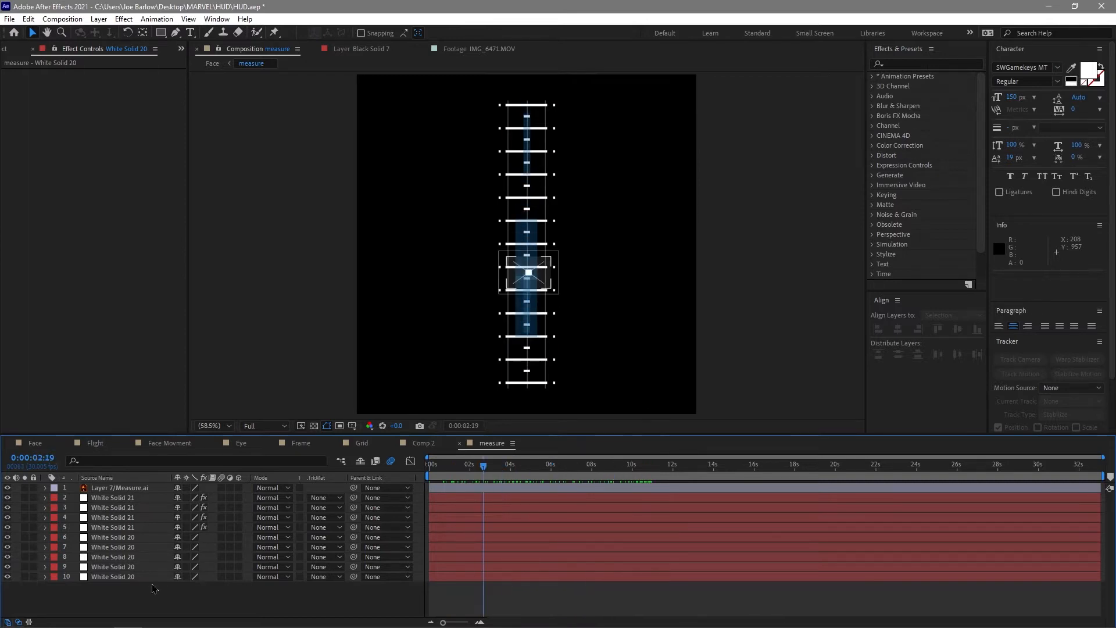
key("ctrl+a")
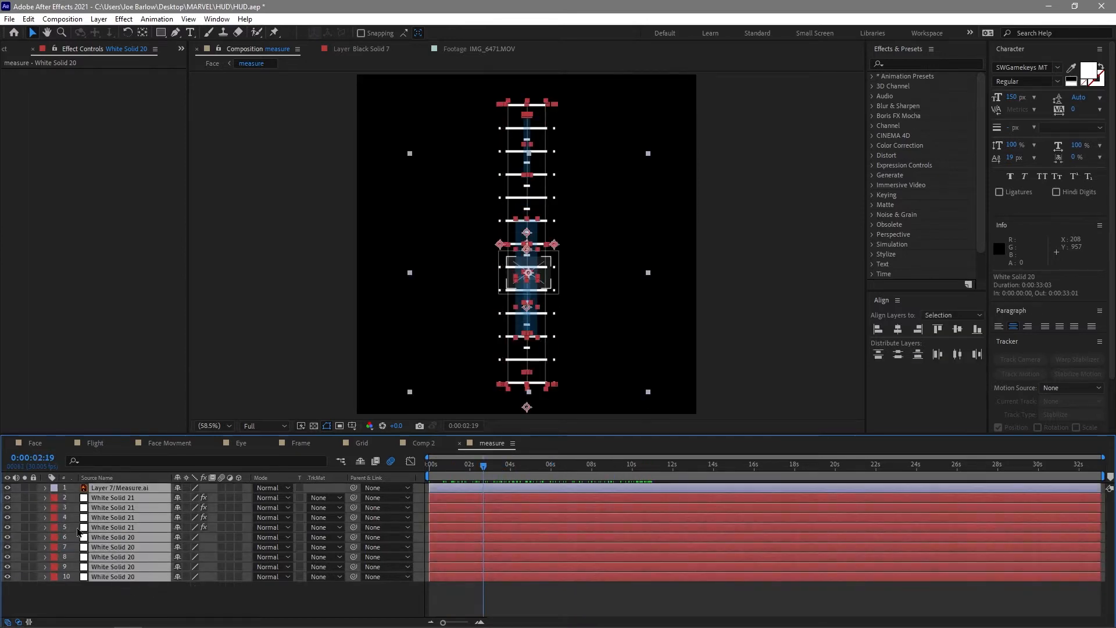
key("s")
key("p")
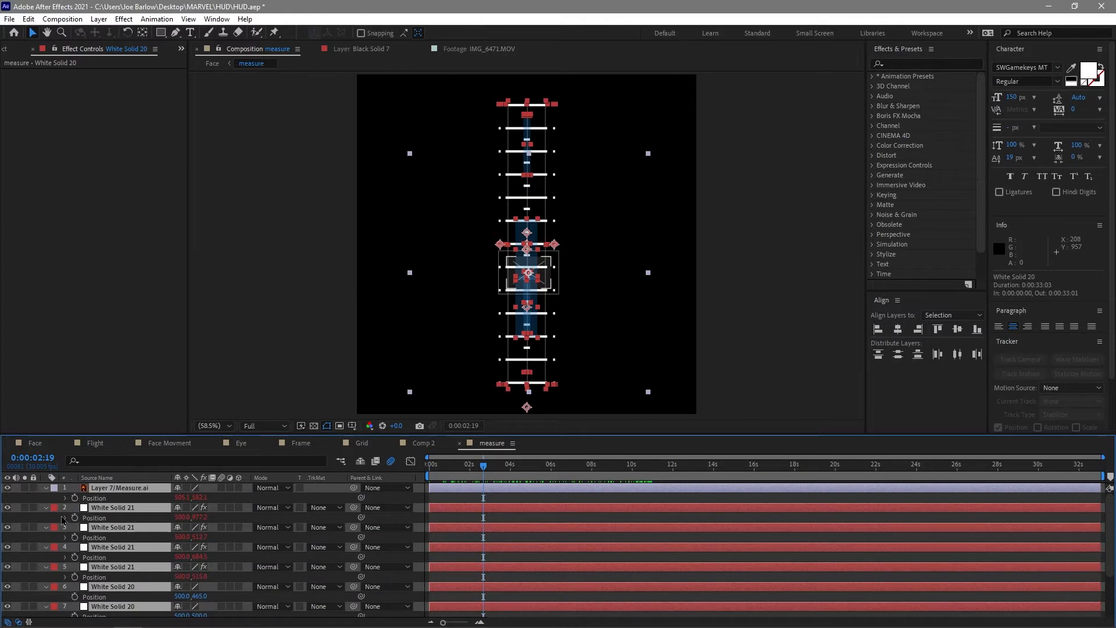
Expand the Position expression on the Layer 7/Measure.ai layer to read its complete wiggle code.
left_click(57, 500)
left_click(65, 499)
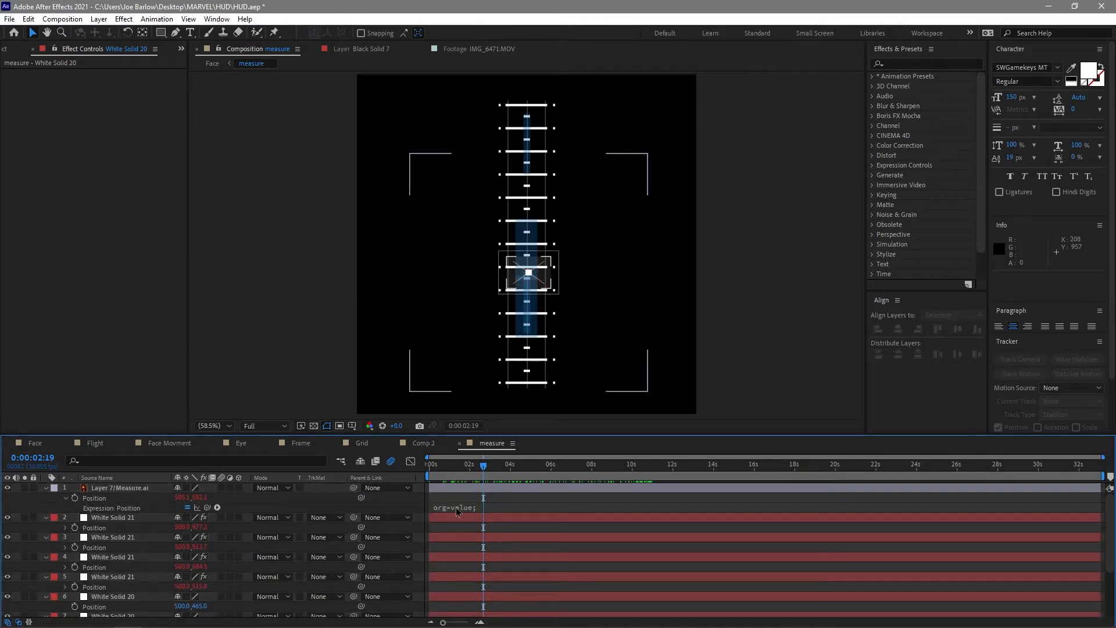
left_click(66, 499)
left_click(65, 500)
left_click(437, 509)
left_click(569, 517)
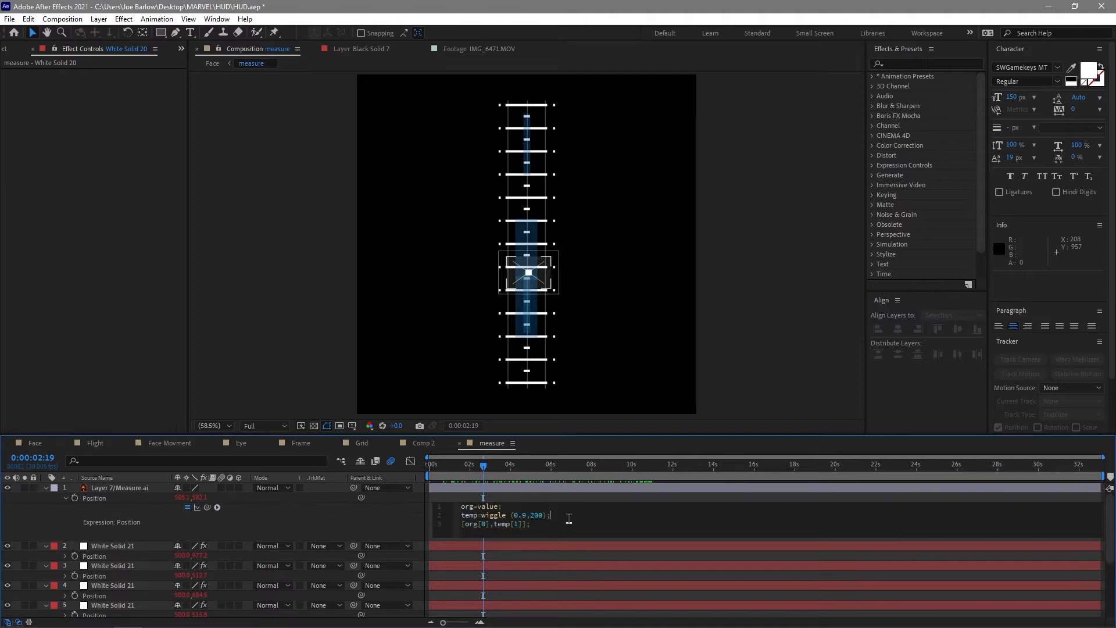
Preview the measure composition from the first frame, zooming into the gauge for detail and fitting it back, to examine the wiggle motion.
left_click_drag(483, 467, 424, 478)
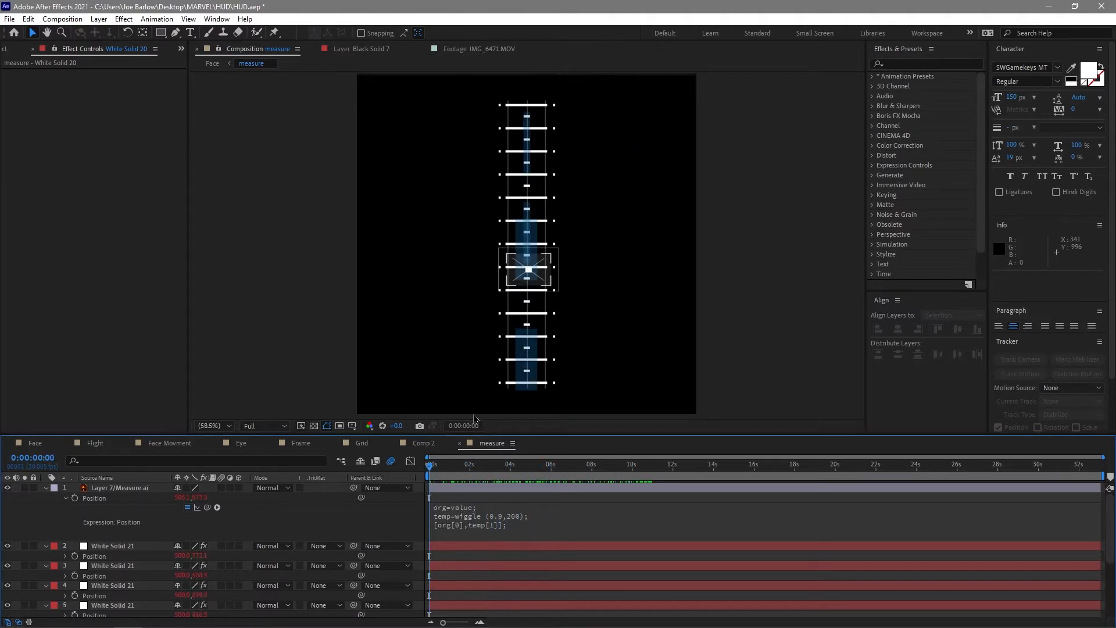
left_click(127, 489)
left_click(770, 259)
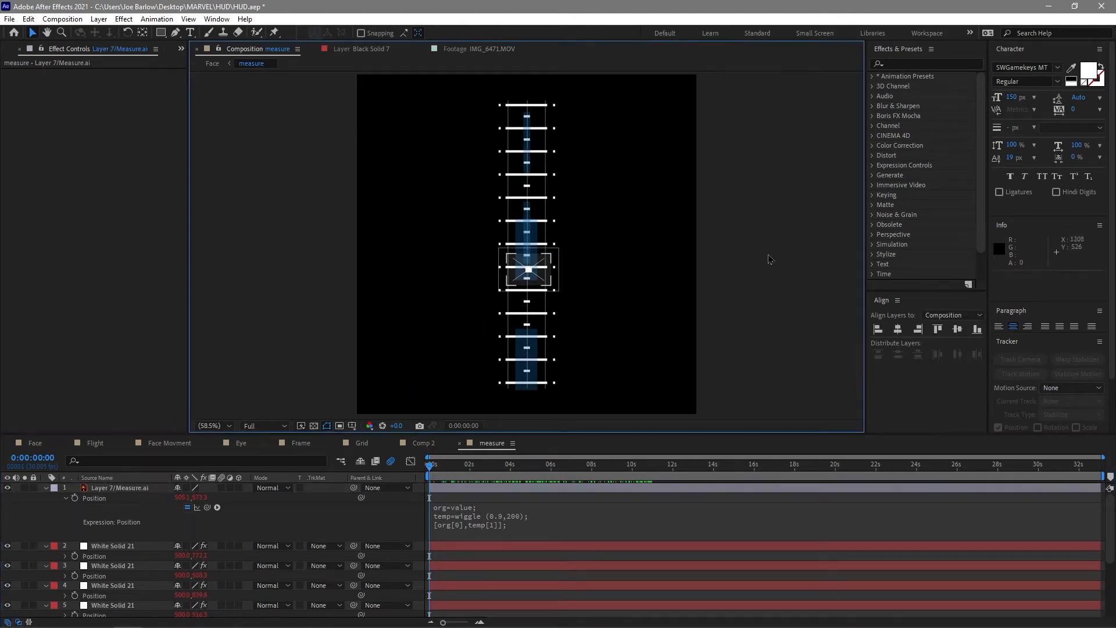
key("z")
left_click(498, 227)
left_click(645, 226)
key("v")
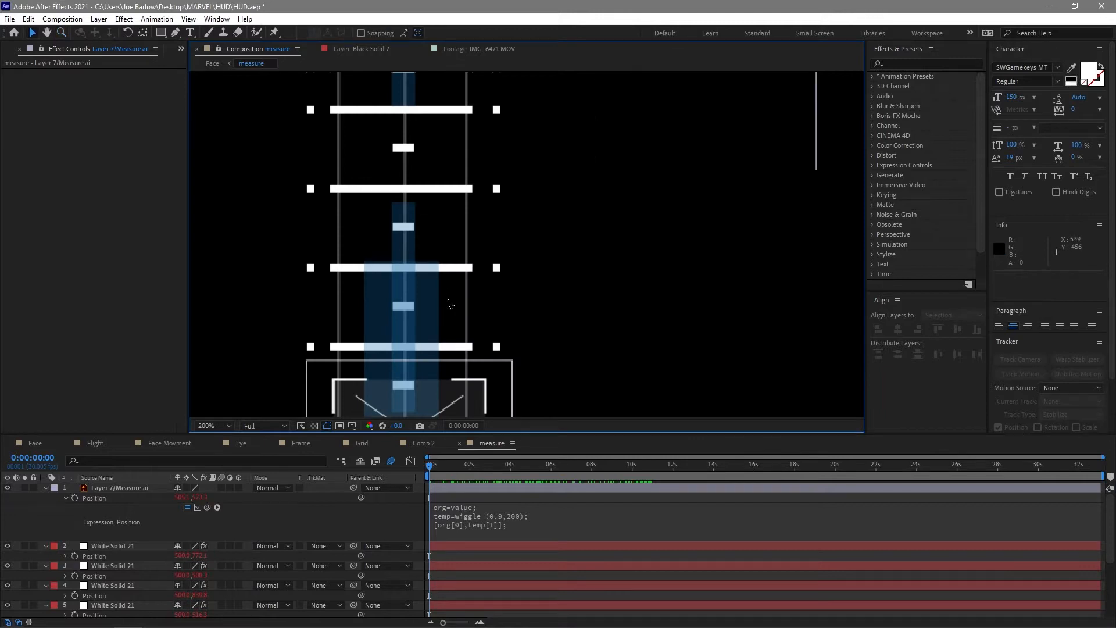
left_click_drag(489, 470, 560, 469)
key("shift+slash")
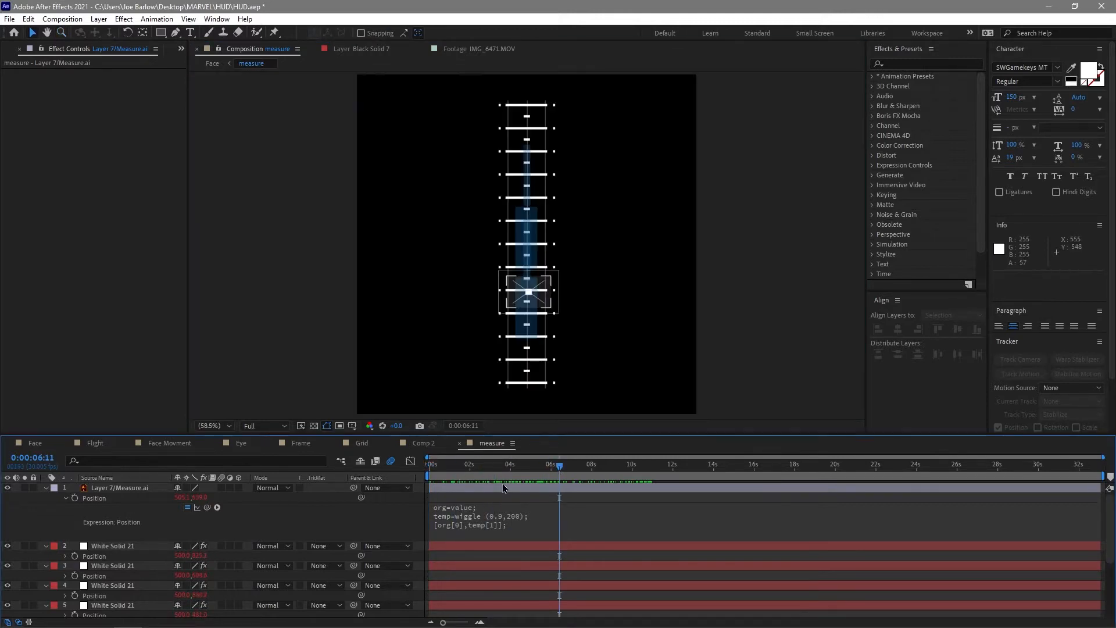
key("space")
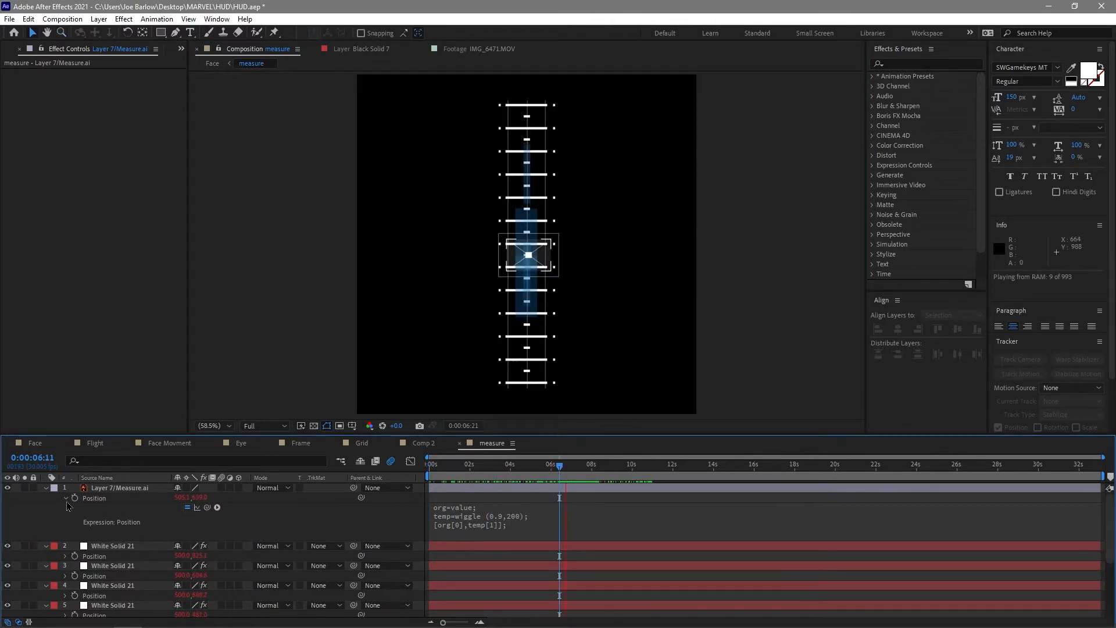
key("space")
Collapse all layer properties, solo Layer 7/Measure.ai to scrub through its motion alone, and unsolo it again.
key("ctrl+a")
key("u")
left_click(91, 588)
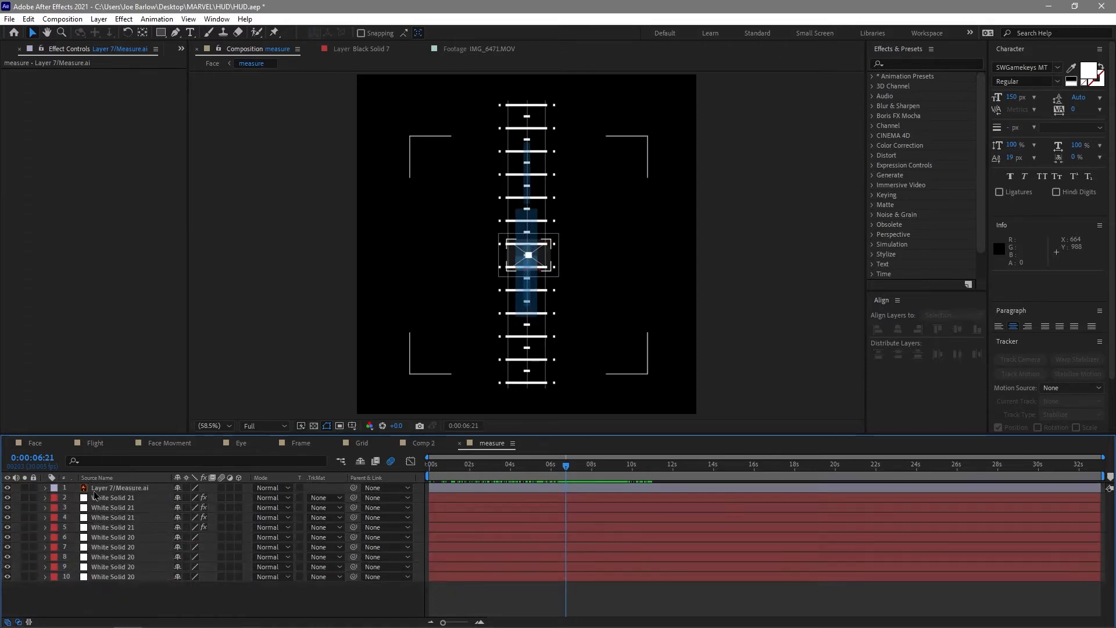
left_click(95, 490)
left_click(24, 489)
left_click_drag(435, 466, 517, 471)
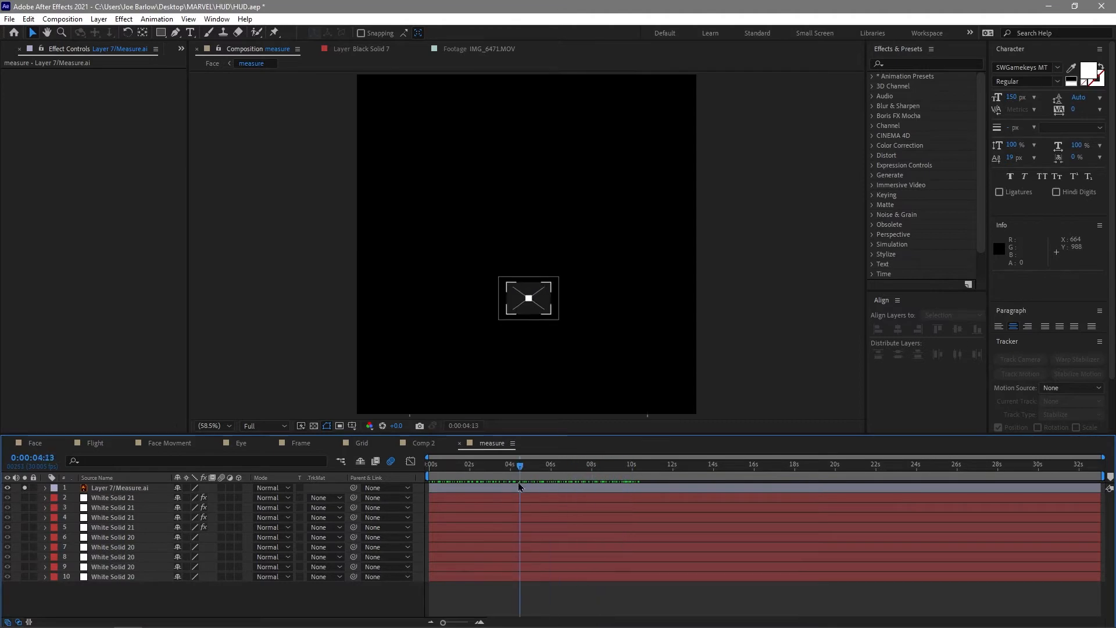
left_click(25, 488)
Play the complete measure animation, stop playback and switch back to the Face composition.
key("space")
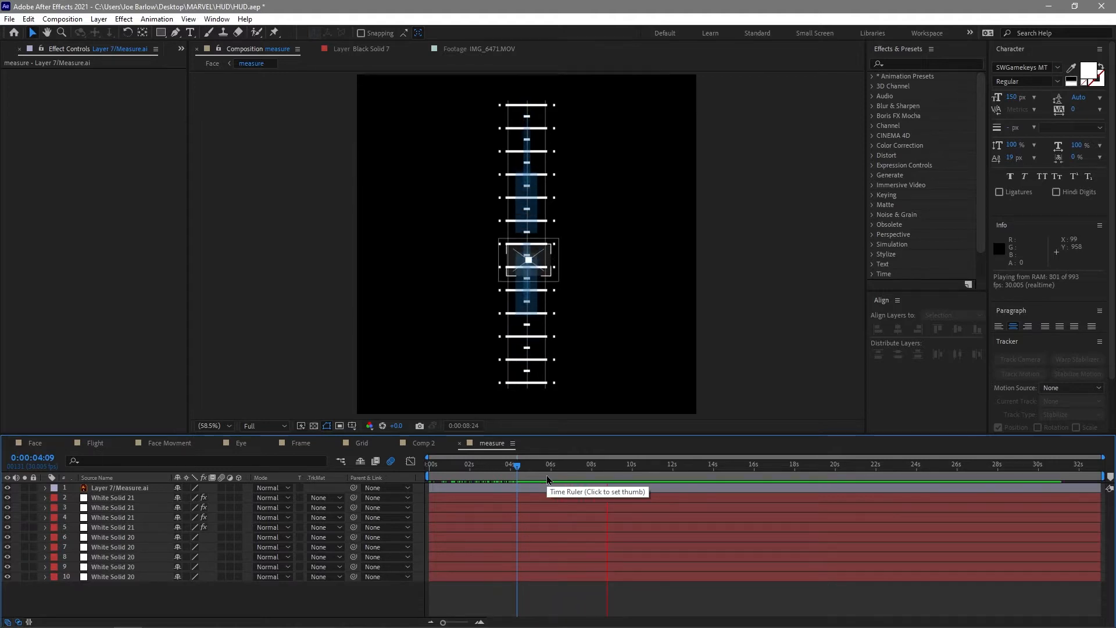
key("space")
left_click(35, 443)
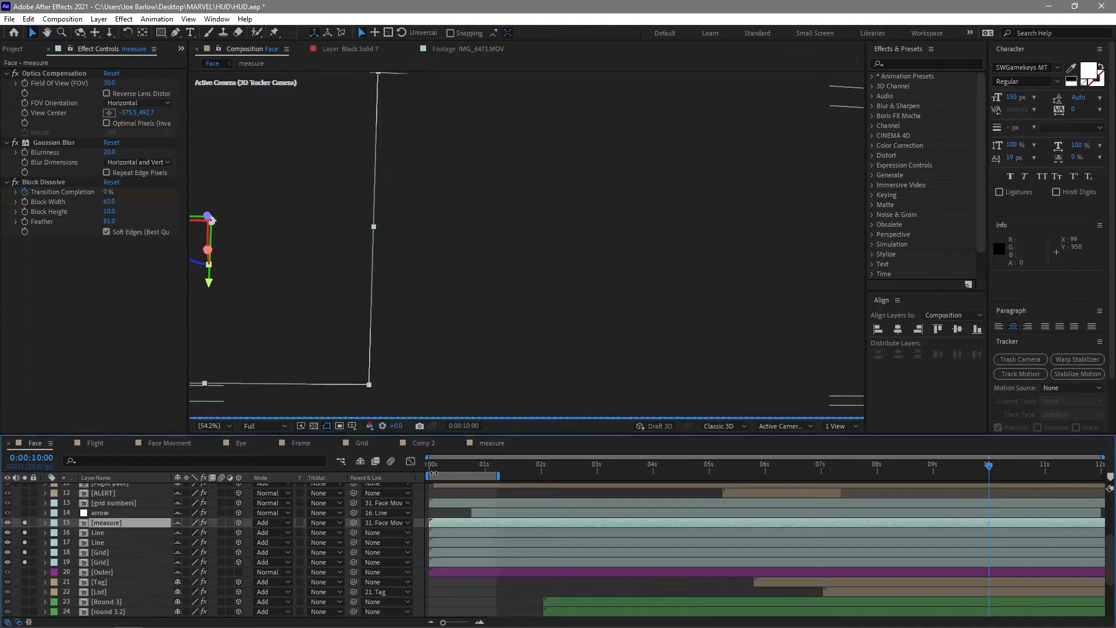
Preview the Face composition with the measure graphics from the first frame, stop playback and scrub to just past one second.
left_click_drag(459, 470, 395, 477)
key("space")
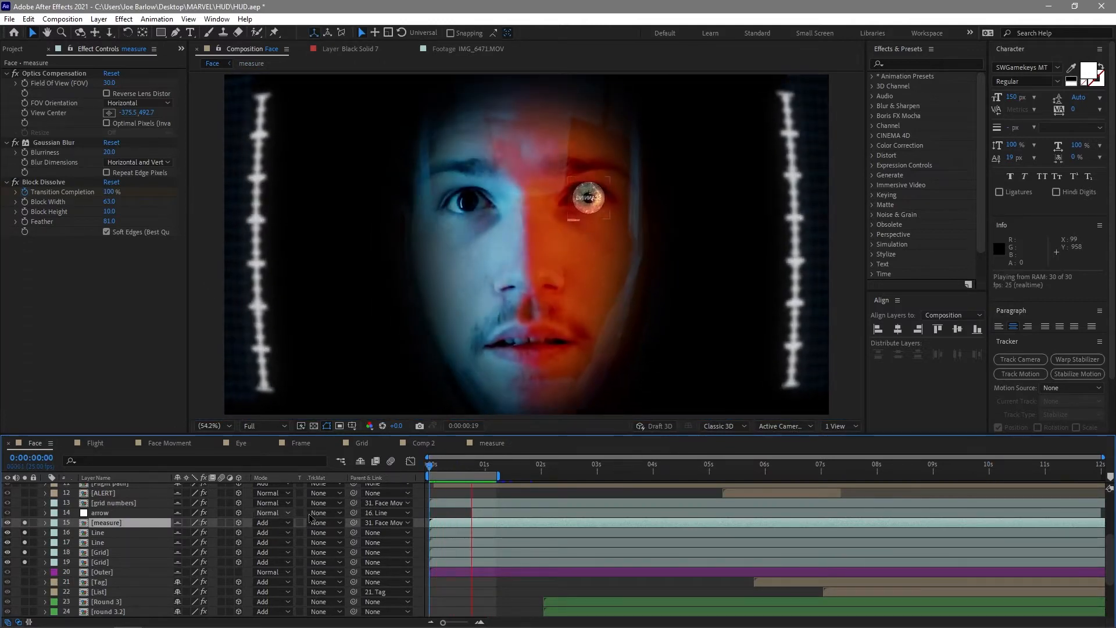
key("space")
left_click_drag(476, 470, 530, 482)
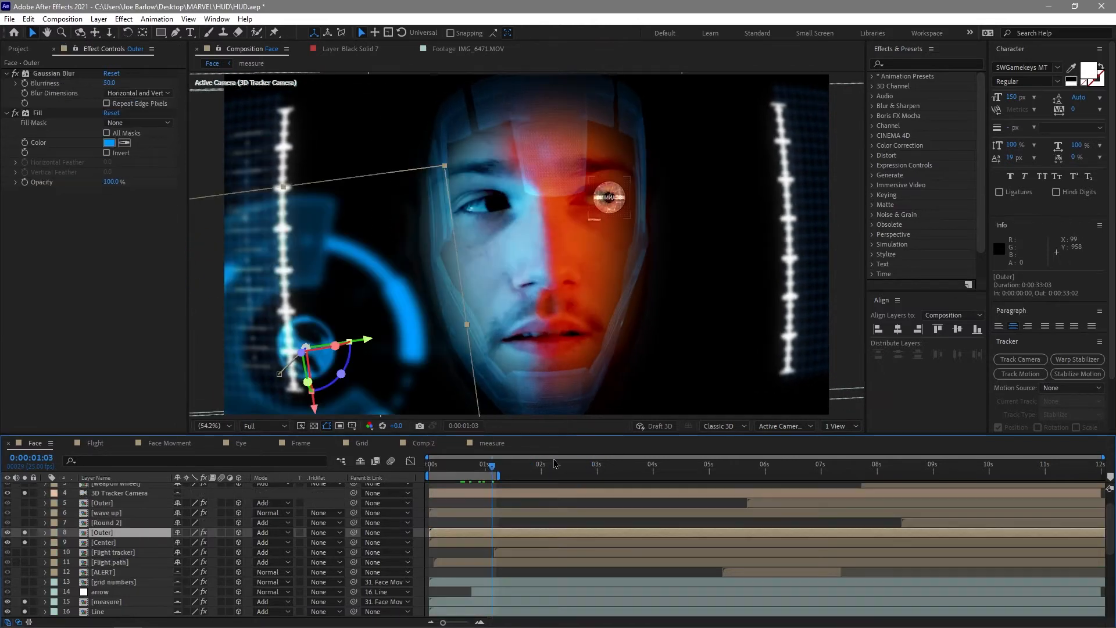
Inspect the Center and Outer wheel layers in the Face composition and open the Center precomposition.
left_click(103, 543)
left_click(102, 533)
left_click(470, 469)
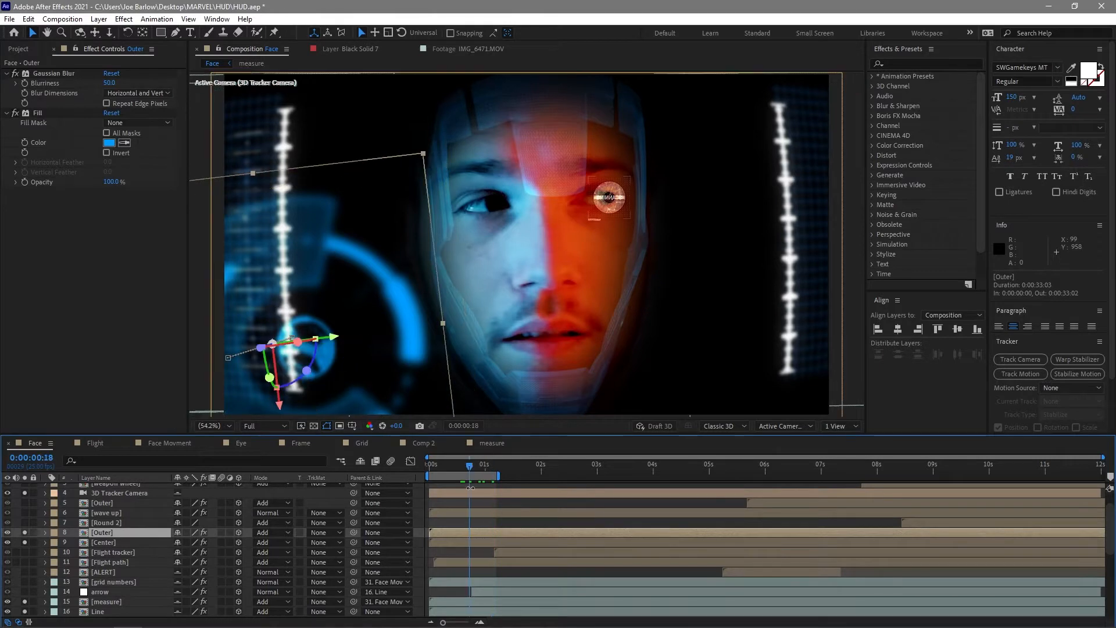
left_click(455, 550)
double_click(455, 543)
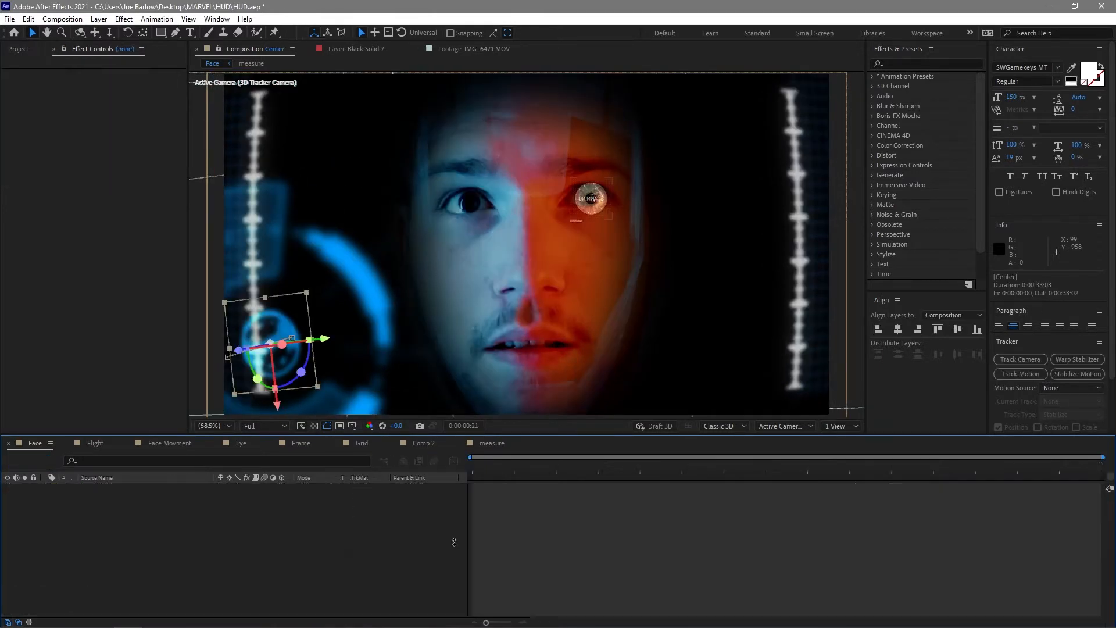
Preview the Center composition's wheel animation from the first frame and stop playback.
left_click_drag(445, 467, 429, 470)
key("space")
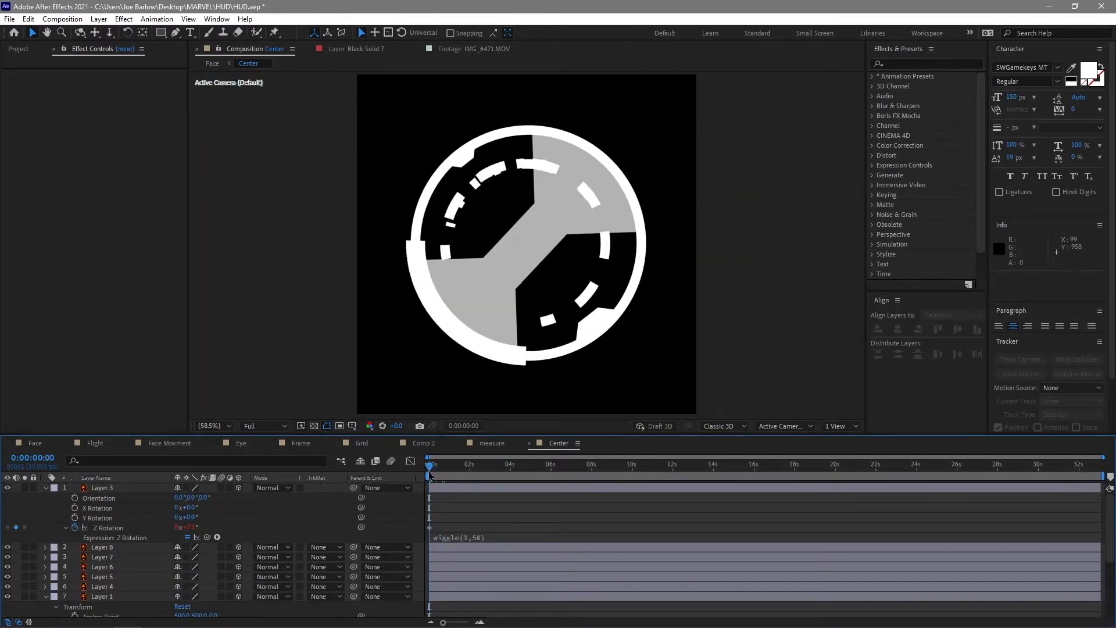
key("space")
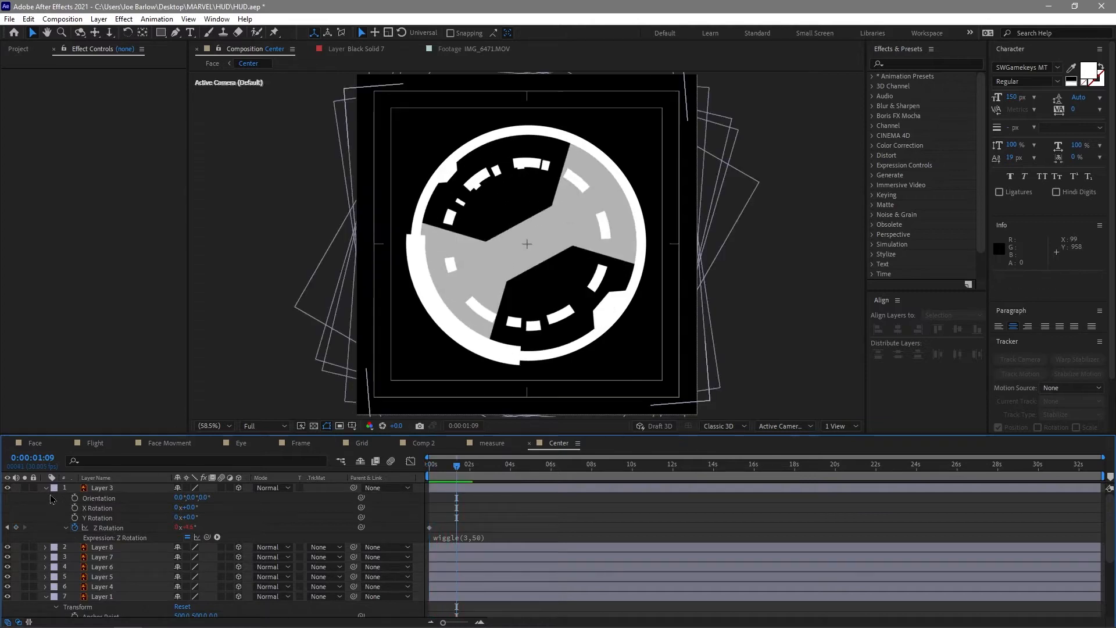
Collapse the open layer properties, reveal the animated Z Rotation on every Center layer and expand Layer 5's wiggle expression.
key("ctrl+a")
left_click(46, 488)
left_click(102, 563)
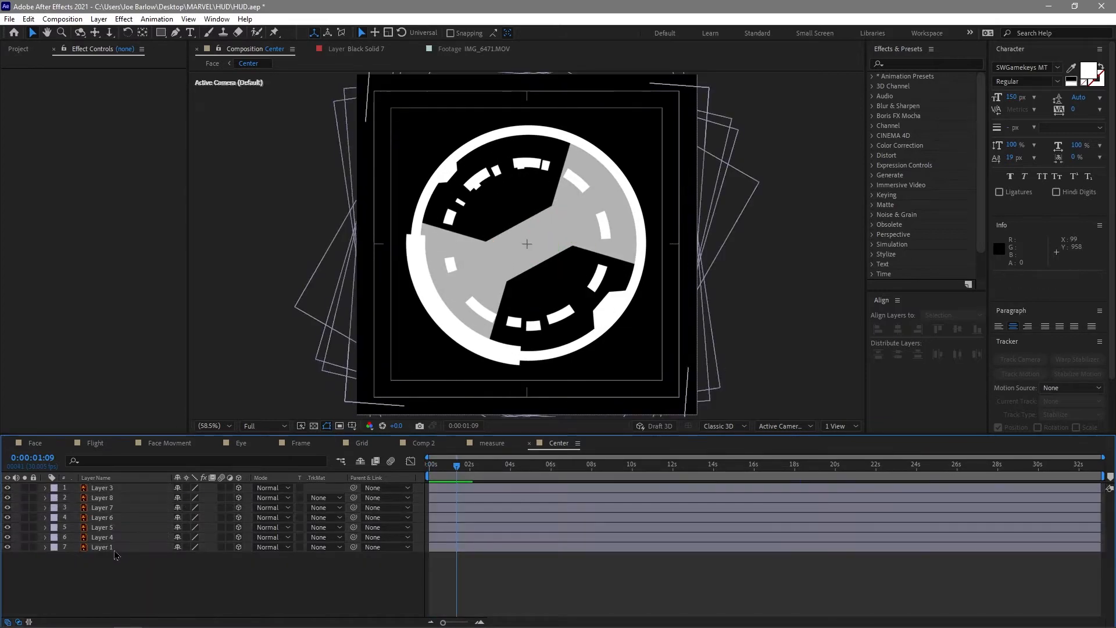
key("ctrl+a")
key("u")
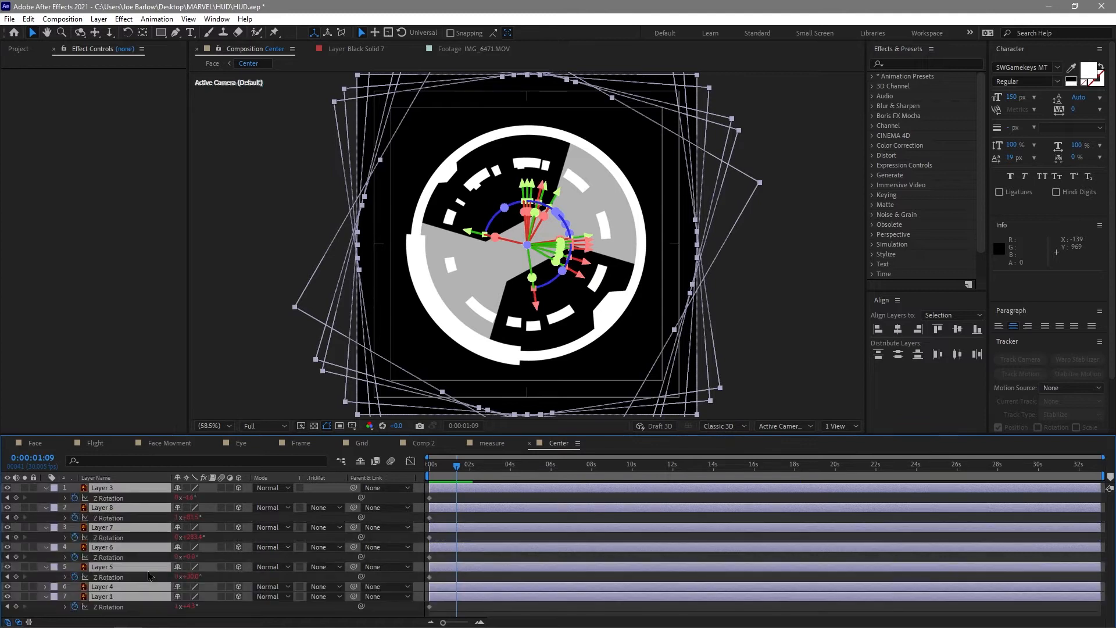
left_click(59, 615)
left_click(66, 576)
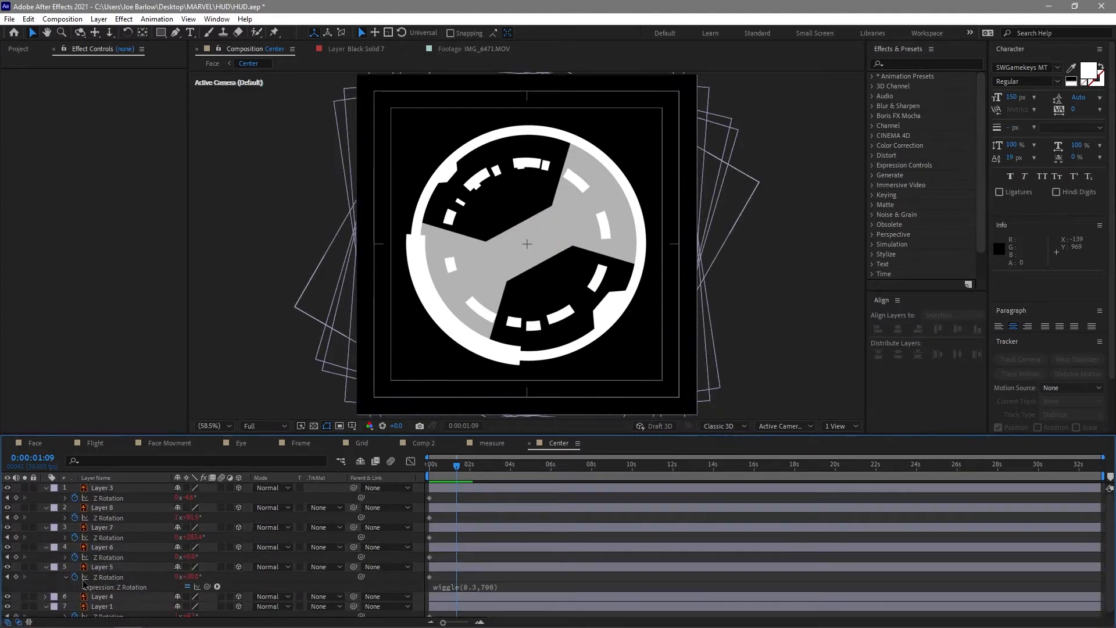
Play the Center animation again, stop it and open the Outer precomposition from the Face composition.
key("space")
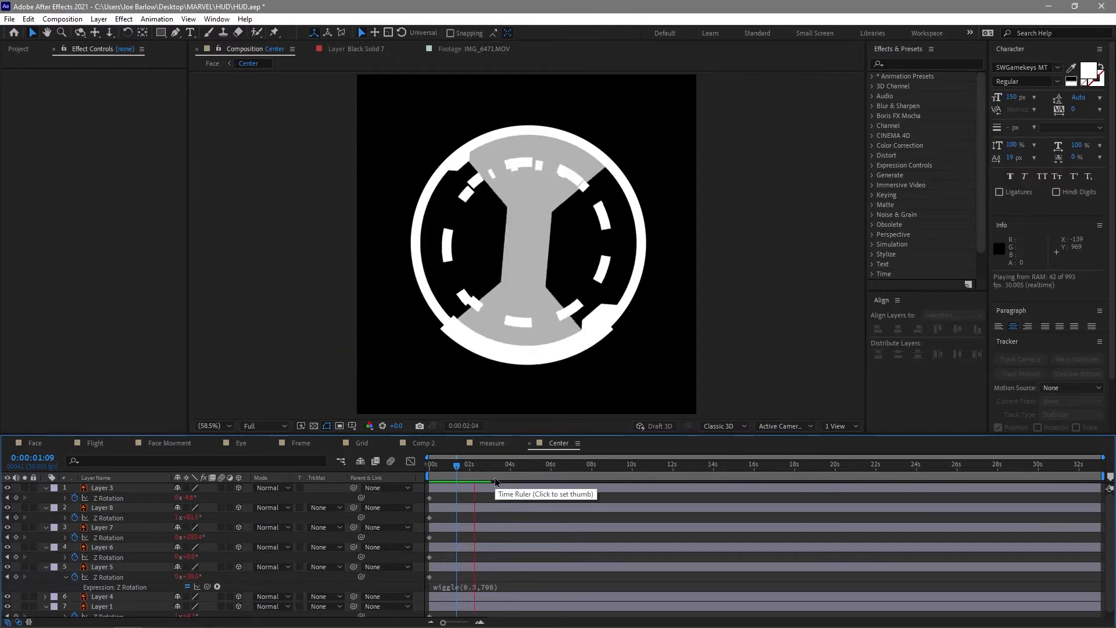
key("space")
left_click(35, 443)
double_click(105, 541)
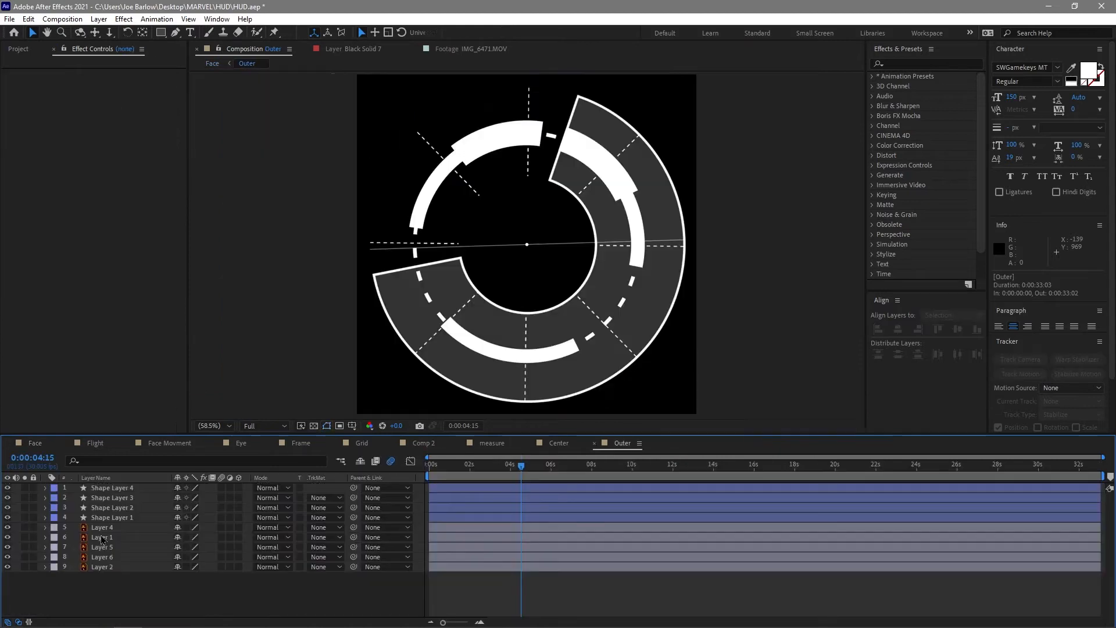
Preview the Outer composition from the first frame, selecting Shape Layers 4 to 2 to identify its drawn parts.
key("Home")
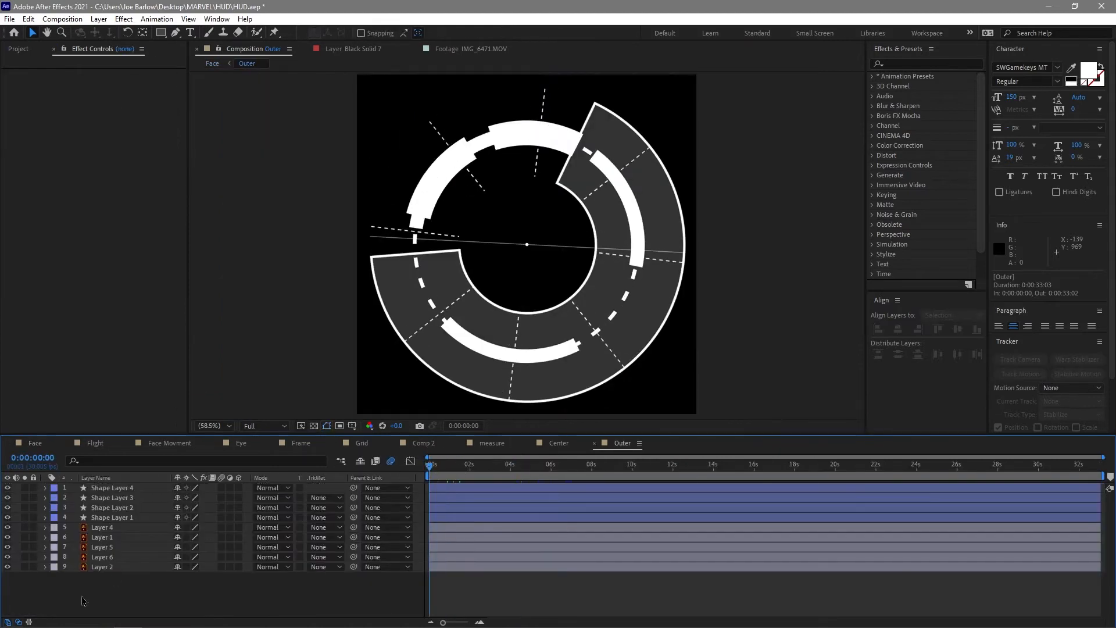
key("space")
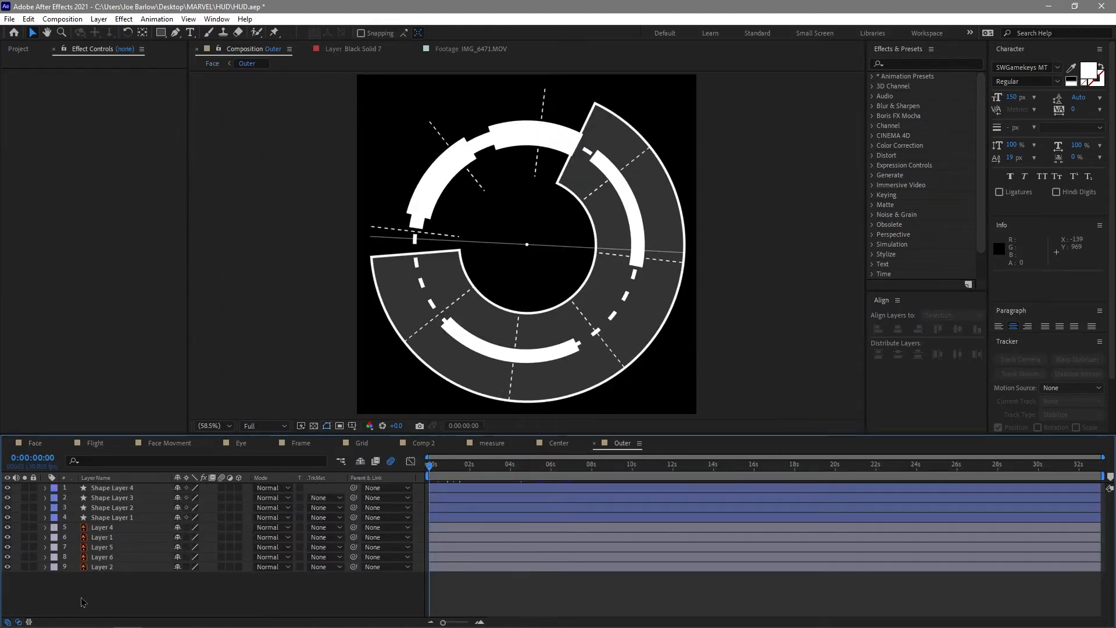
left_click(114, 488)
left_click(110, 508, "shift")
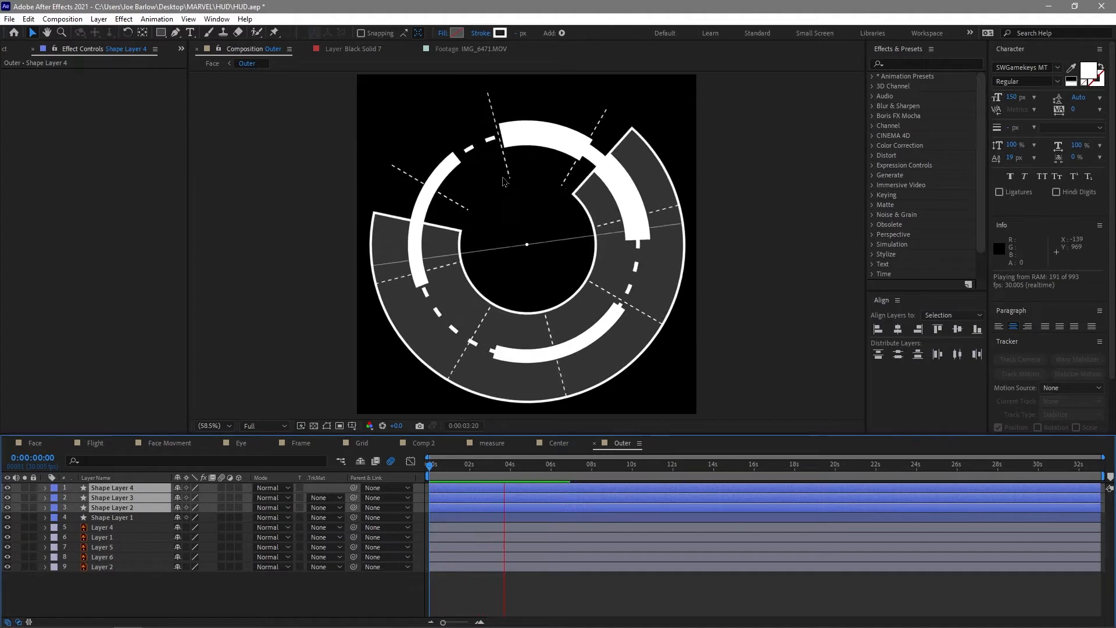
left_click(138, 597)
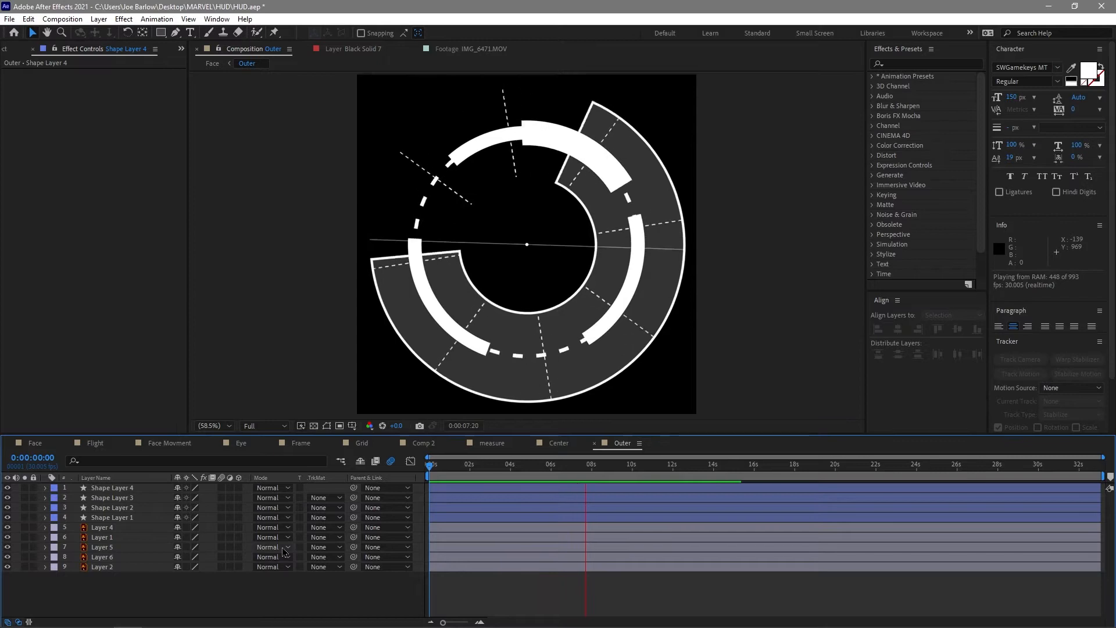
Return to the Face composition and preview the wheel graphics with the work area extended to about 3.7 seconds.
left_click(35, 443)
left_click_drag(470, 475, 515, 475)
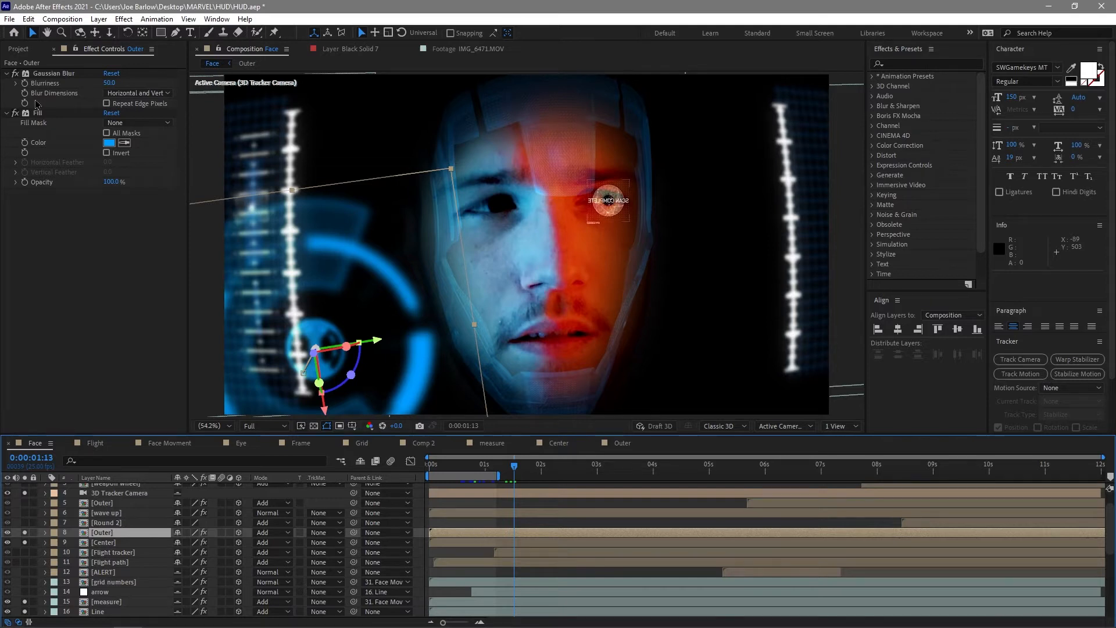
left_click_drag(516, 474, 483, 473)
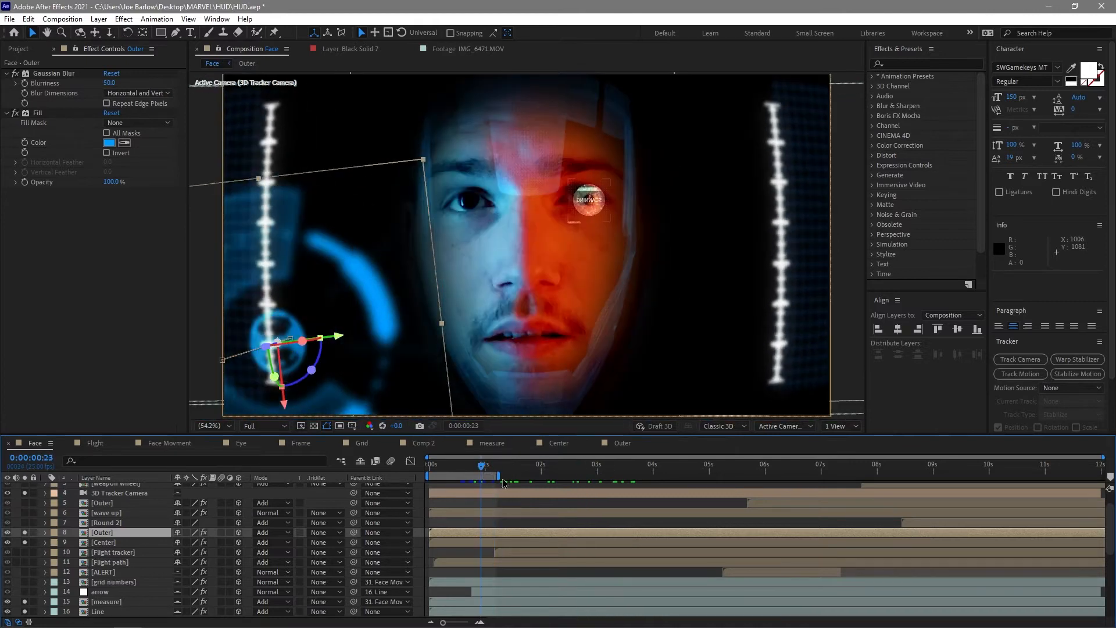
left_click(502, 482)
key("space")
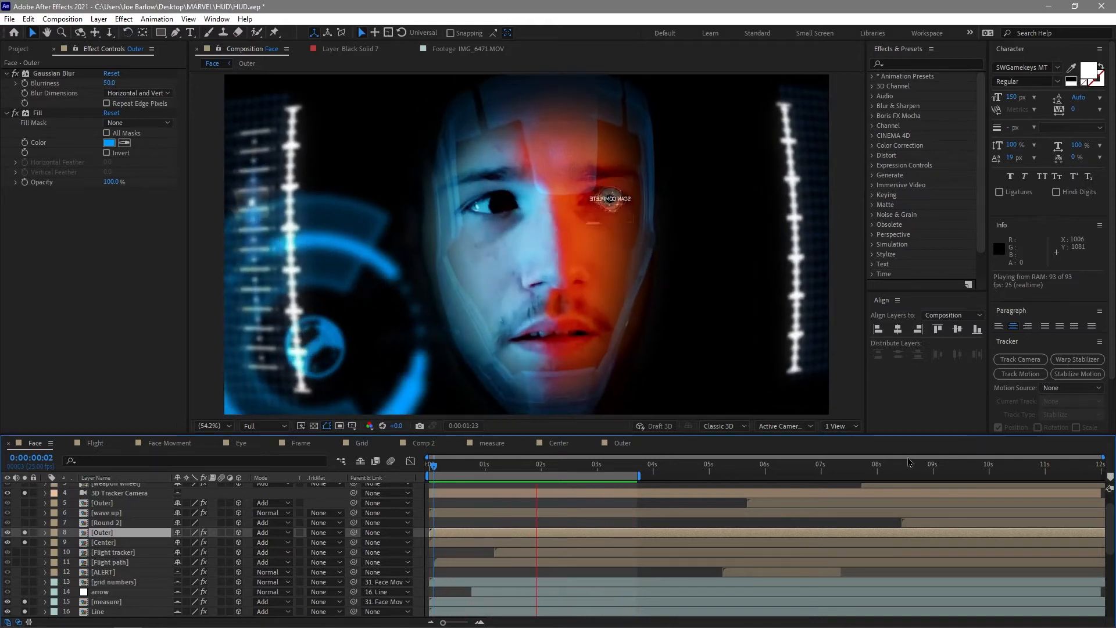
Solo the Flight path layer in the Face composition, reveal its Opacity and scrub through to examine how it sits behind the face.
left_click(759, 249)
key("t")
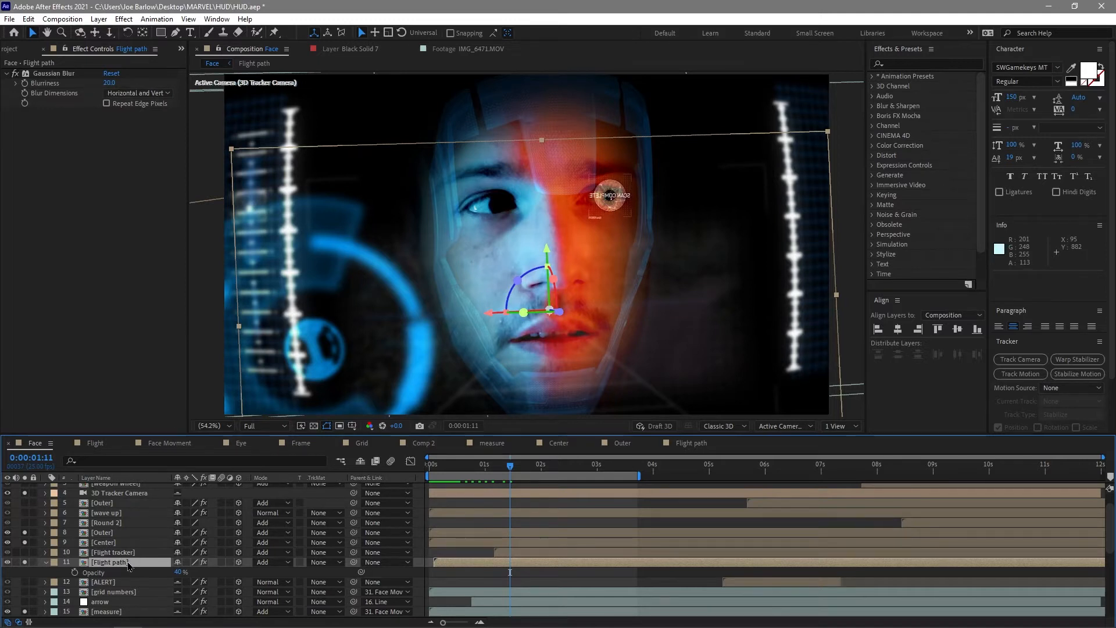
left_click_drag(520, 471, 612, 470)
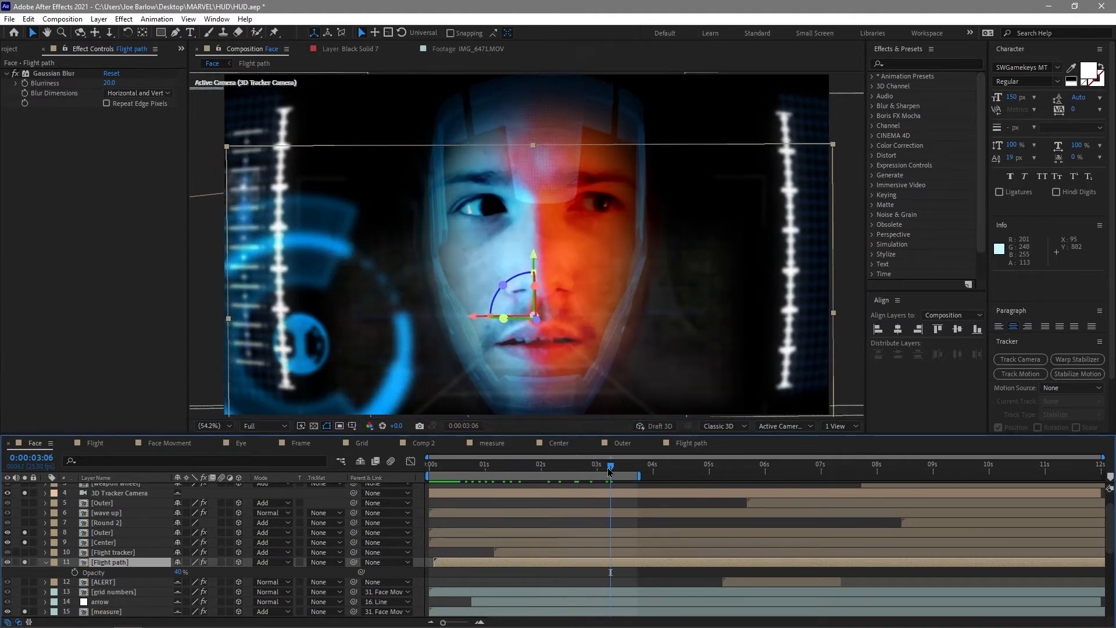
Open the Flight path precomposition and preview the IMG_6473.MOV footage with the graphic layers hidden.
double_click(138, 562)
left_click_drag(509, 467, 434, 470)
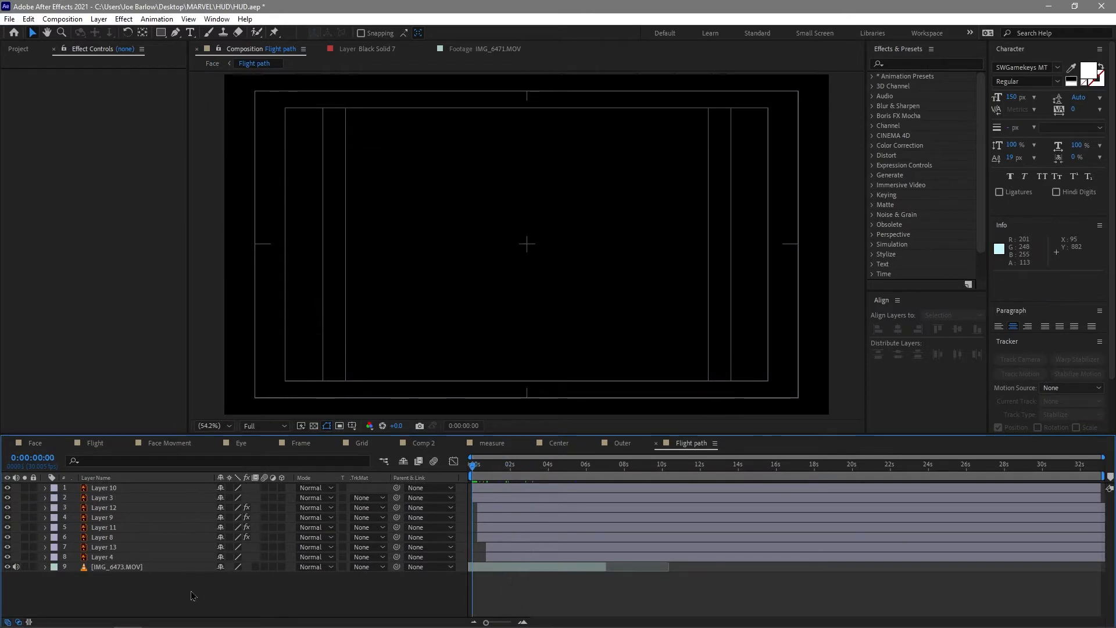
key("space")
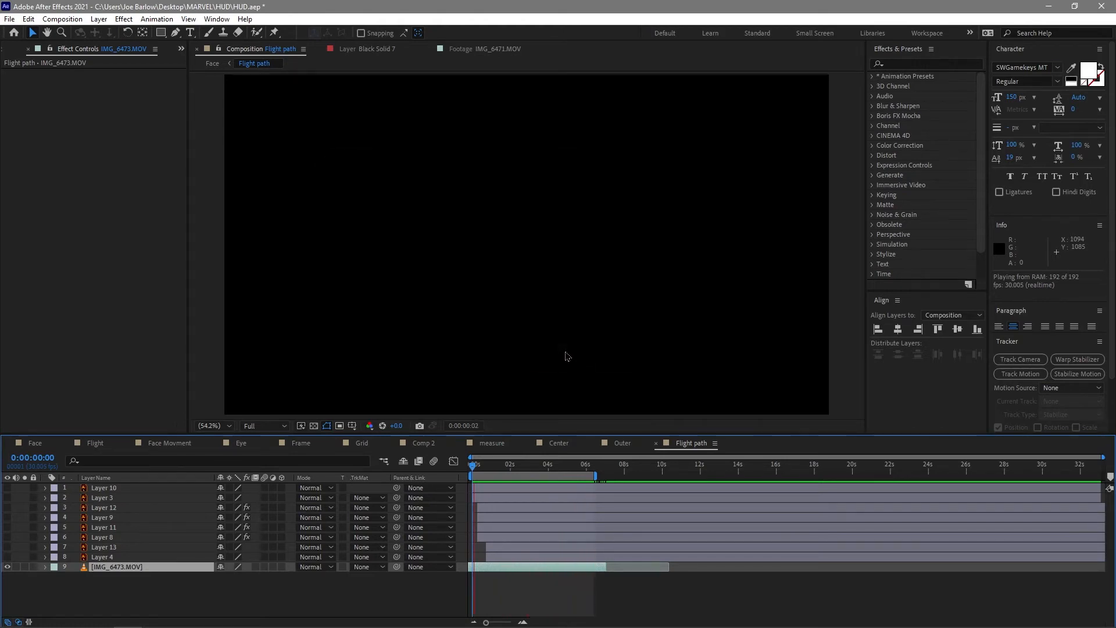
left_click_drag(502, 469, 475, 474)
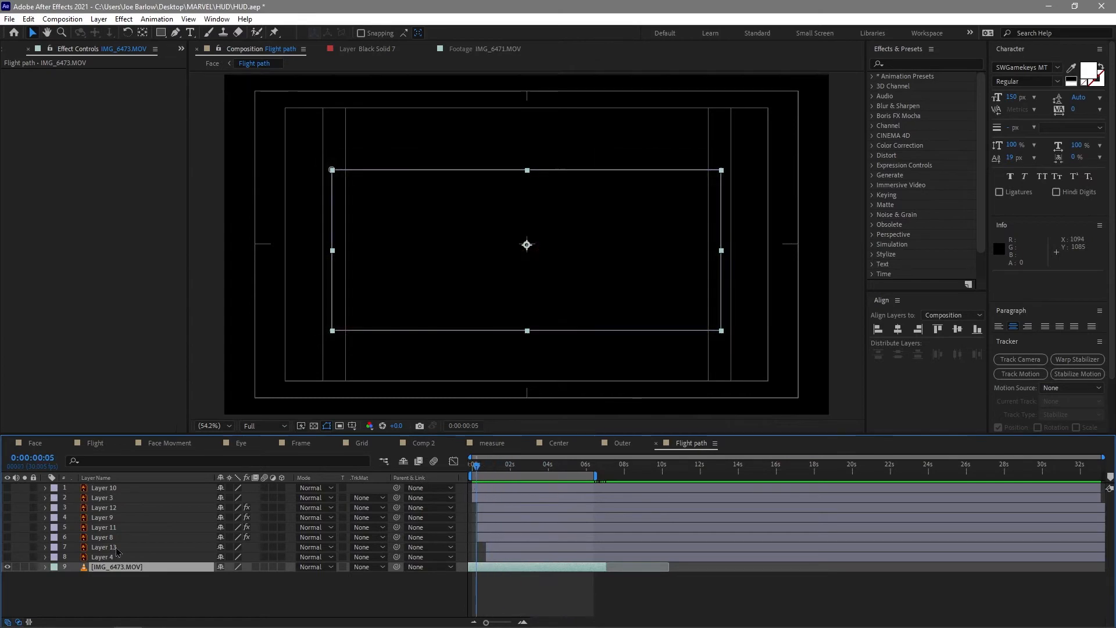
Show Layer 4 and Layer 13 over the path footage and check them at 0:00:03:19.
left_click(8, 556)
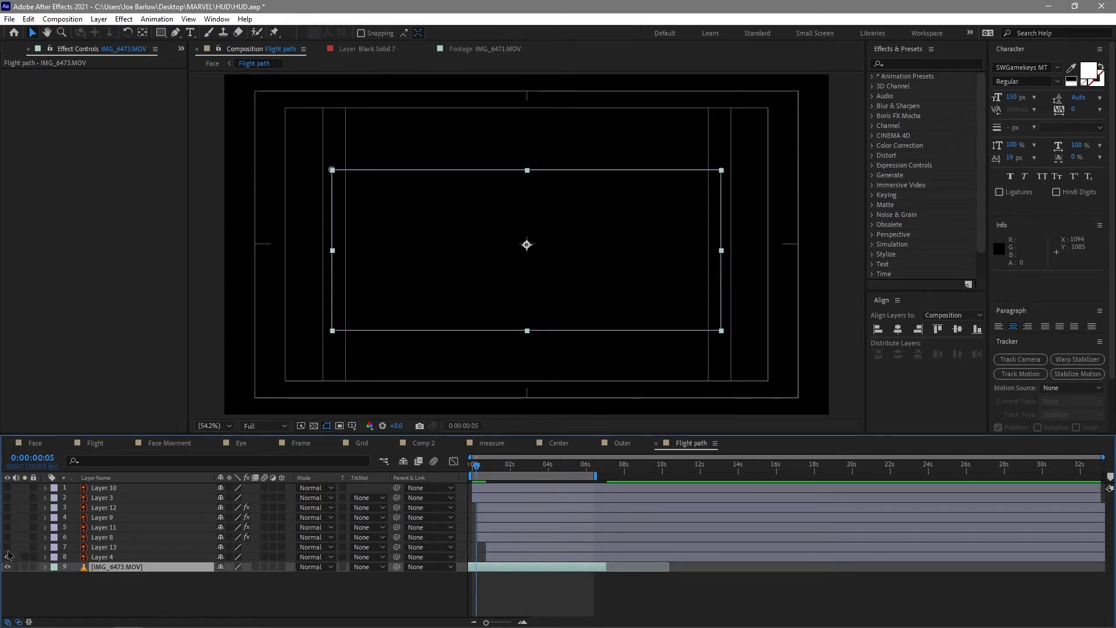
left_click(93, 557)
left_click_drag(504, 468, 542, 469)
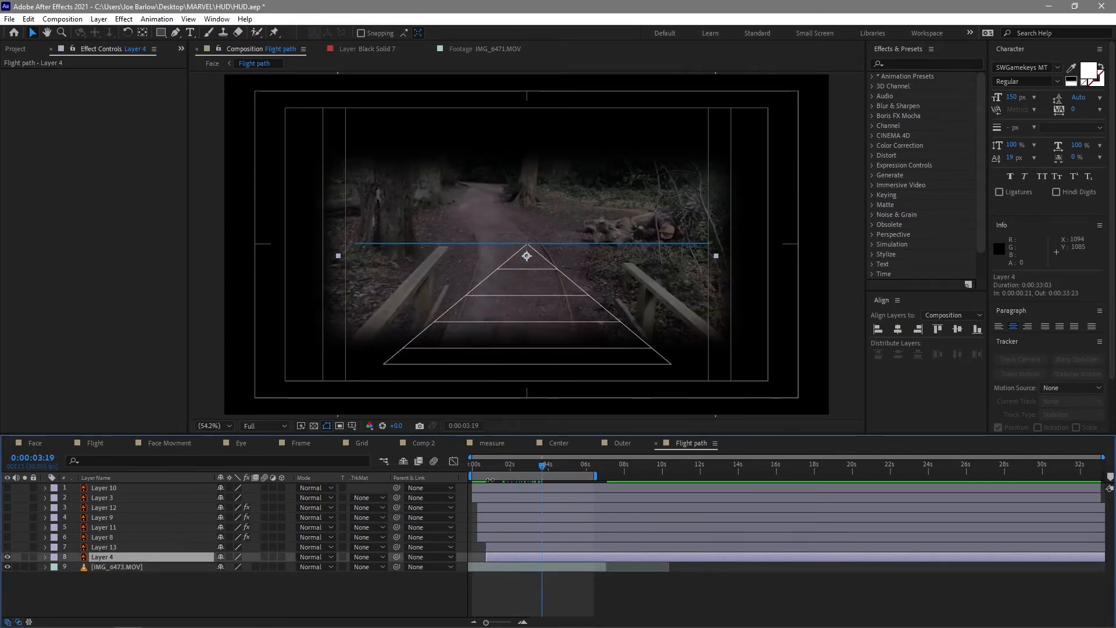
left_click(103, 546)
left_click(7, 556)
left_click(100, 557)
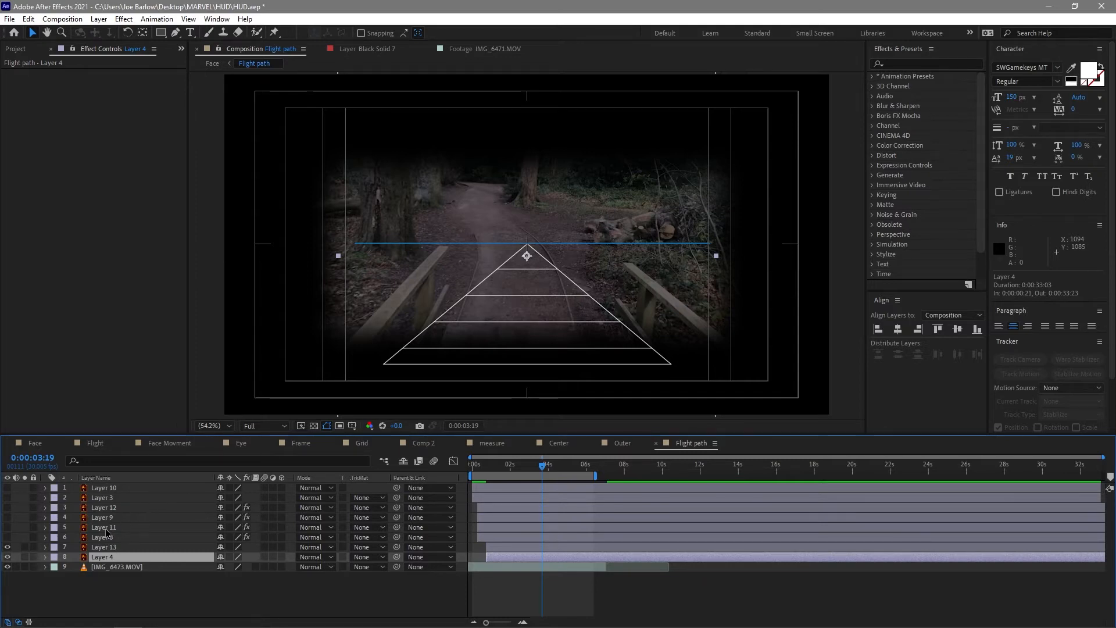
Show the remaining Flight path graphics, including dot-grid Layers 8 and 11 plus Layers 9 and 12.
left_click(105, 527)
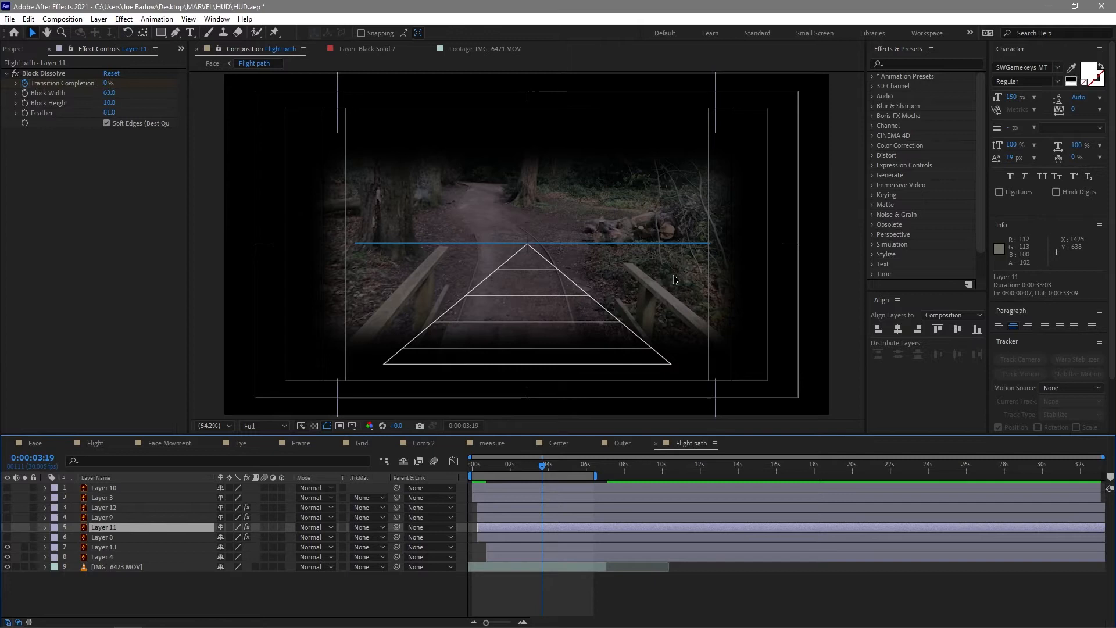
left_click(7, 538)
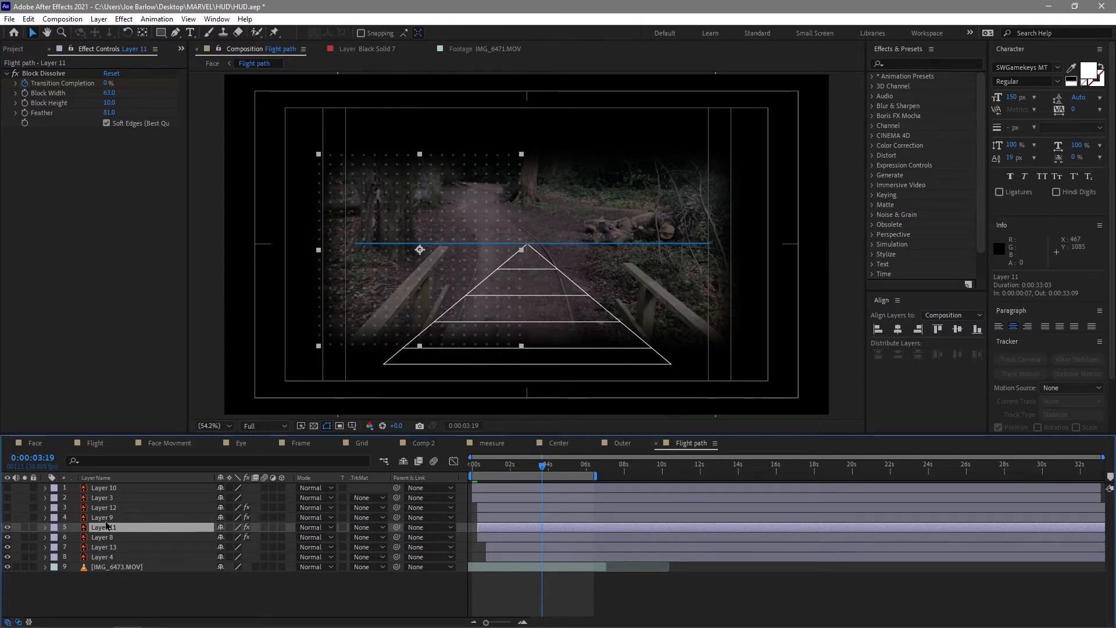
left_click(85, 518)
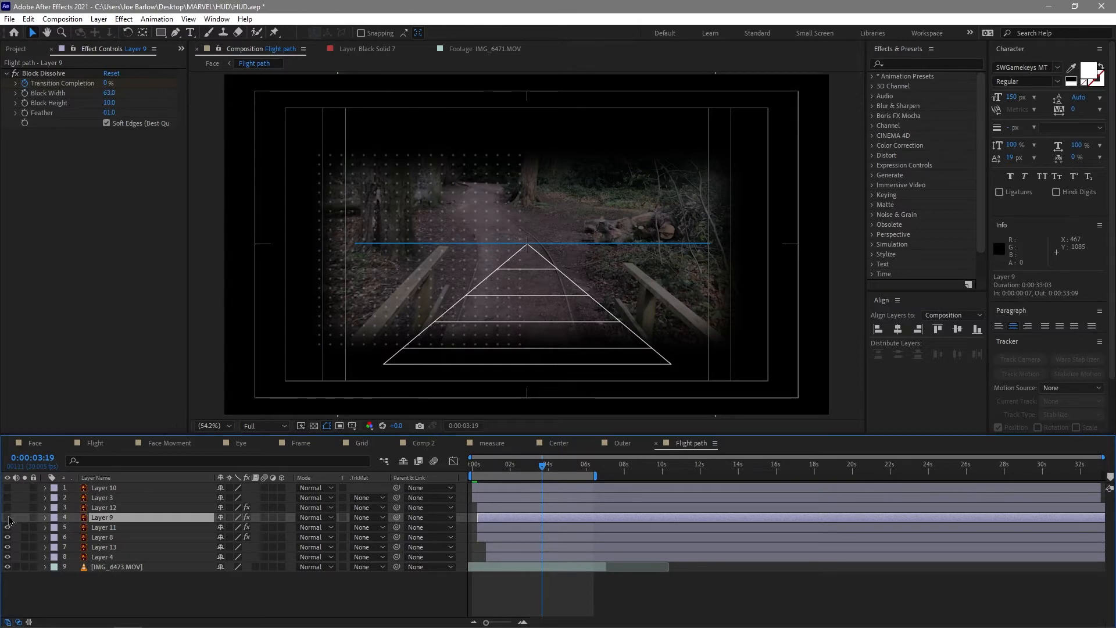
left_click(7, 518)
left_click(7, 507)
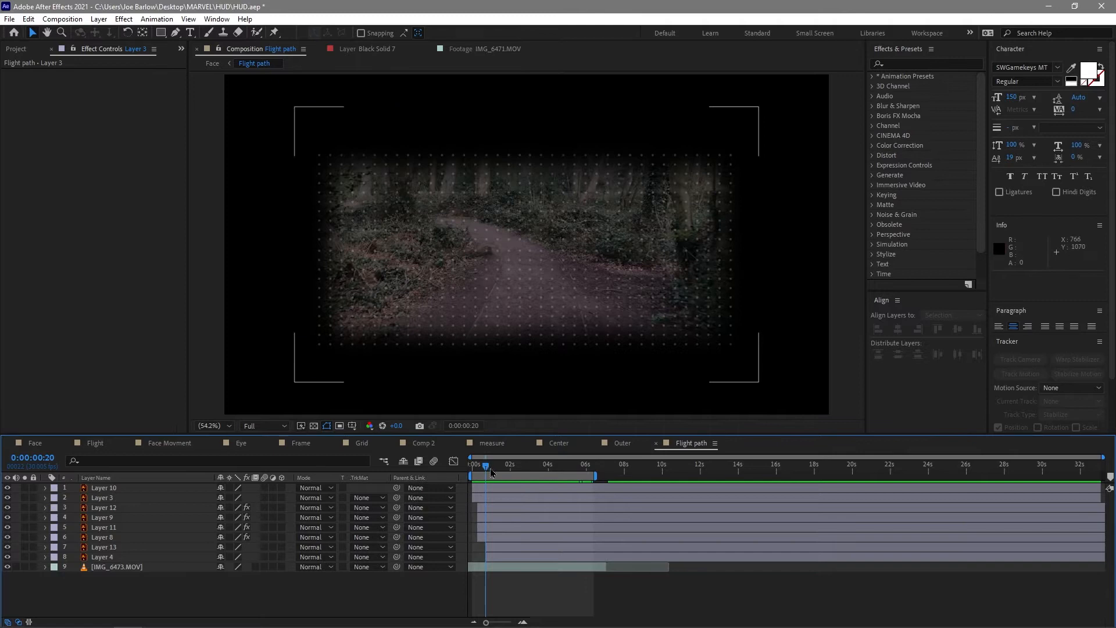
Preview the complete Flight path composition from the first frame and switch back to the Face composition.
key("space")
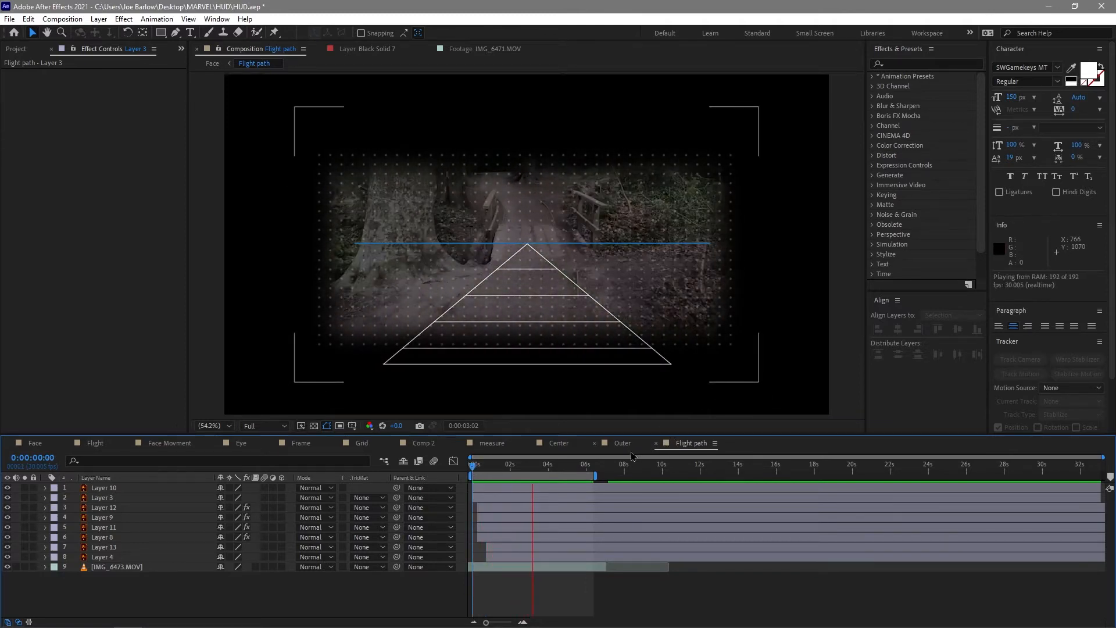
key("space")
key("space")
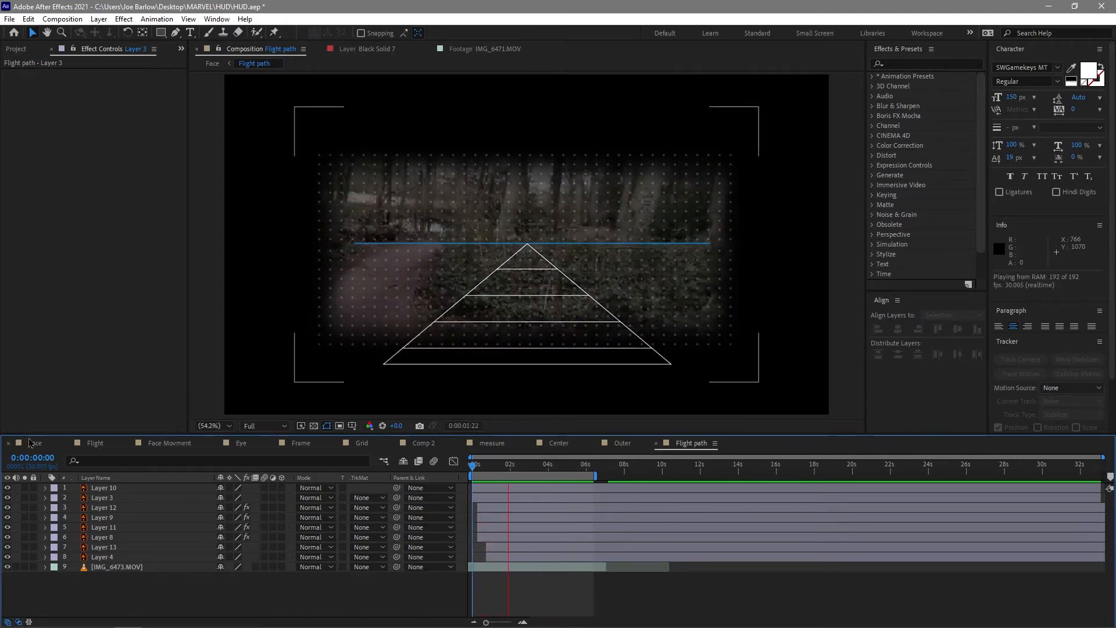
left_click(32, 443)
Preview the flight path within the Face composition, select the Flight tracker layer and play from the first frame again.
key("space")
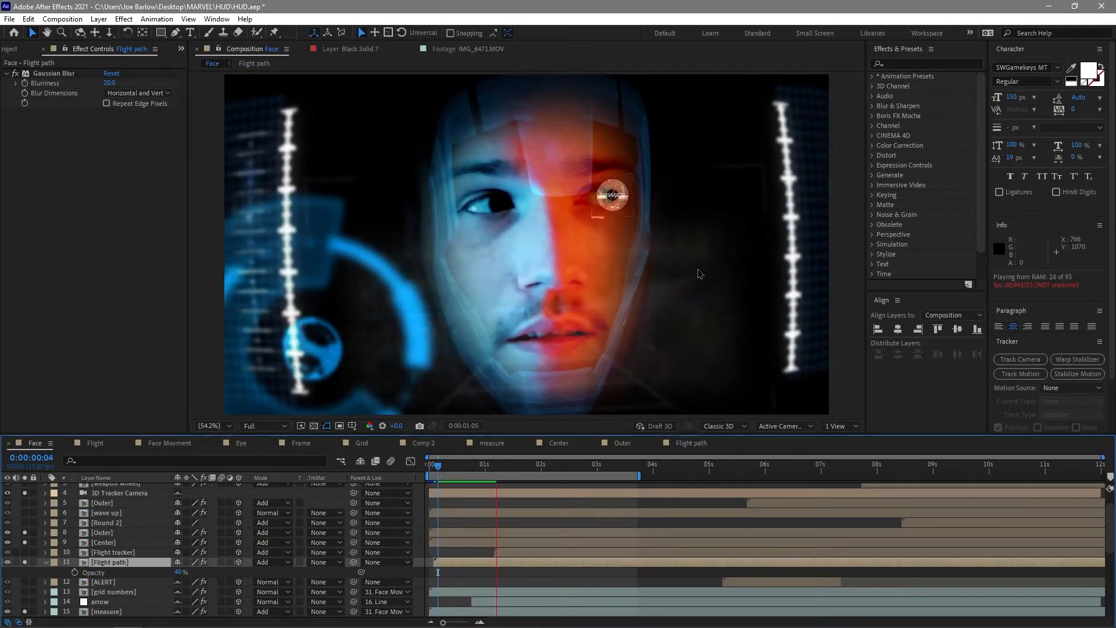
key("space")
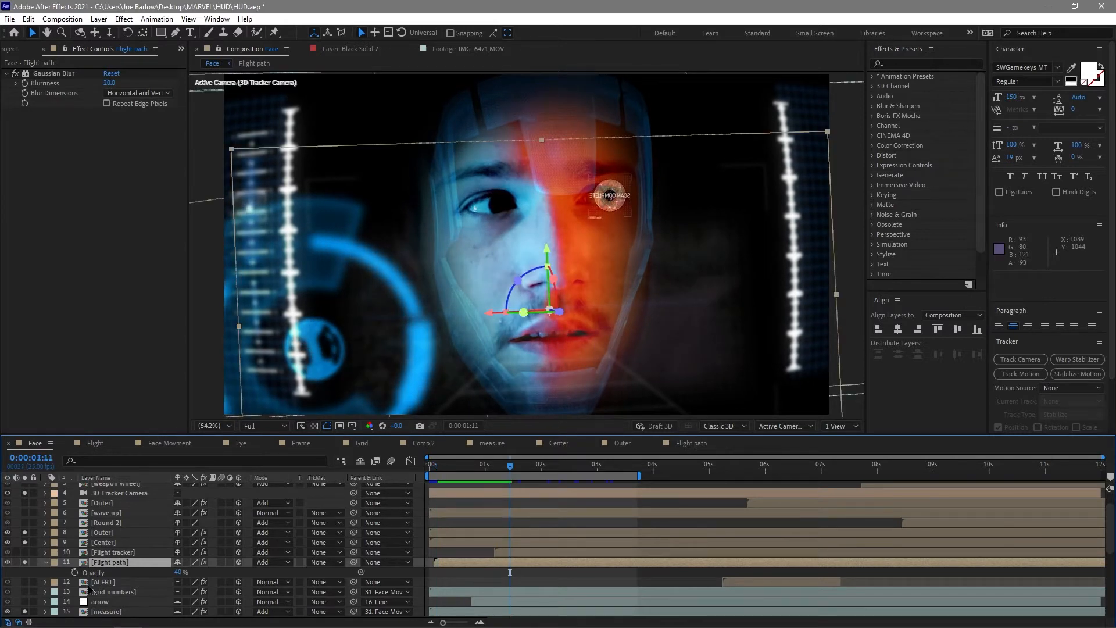
left_click(109, 552)
key("space")
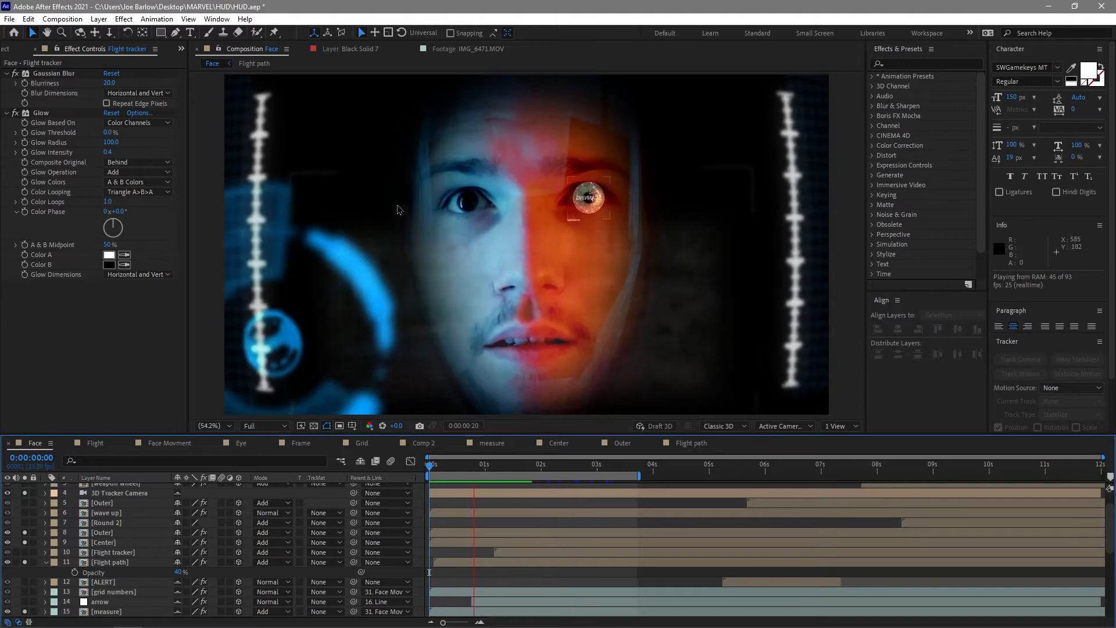
Replay the Face composition and stop at 0:00:02:05 to check the flight graphics around the face.
key("space")
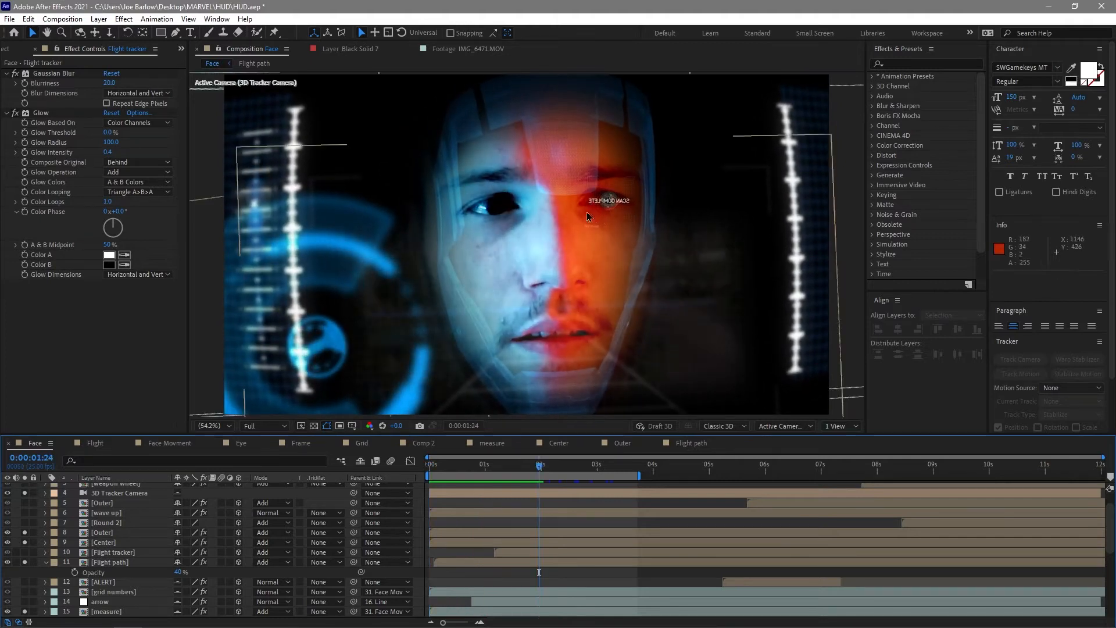
key("space")
key("space")
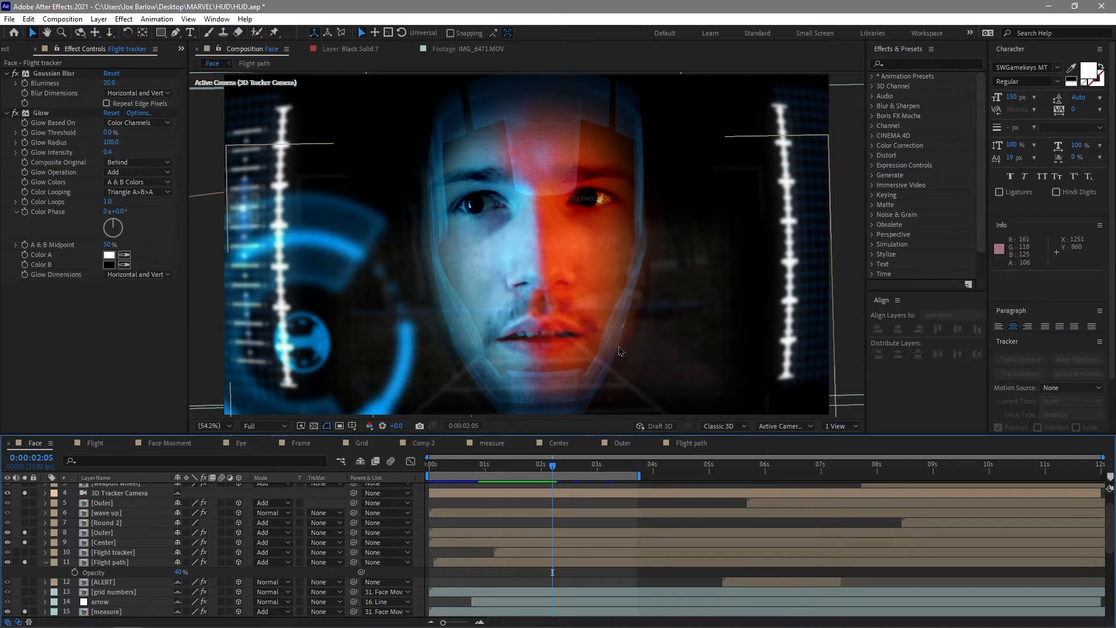
Select the Compass layer in the Face composition and solo it alongside the visible HUD layers.
scroll(128, 553, "down", 5)
left_click(128, 561)
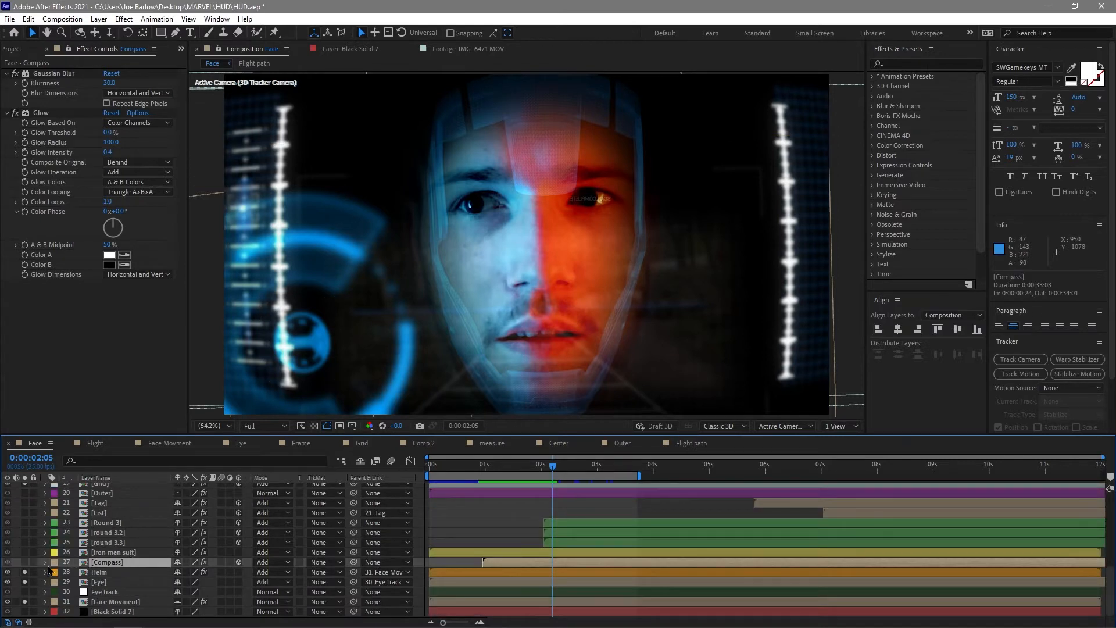
left_click(24, 562)
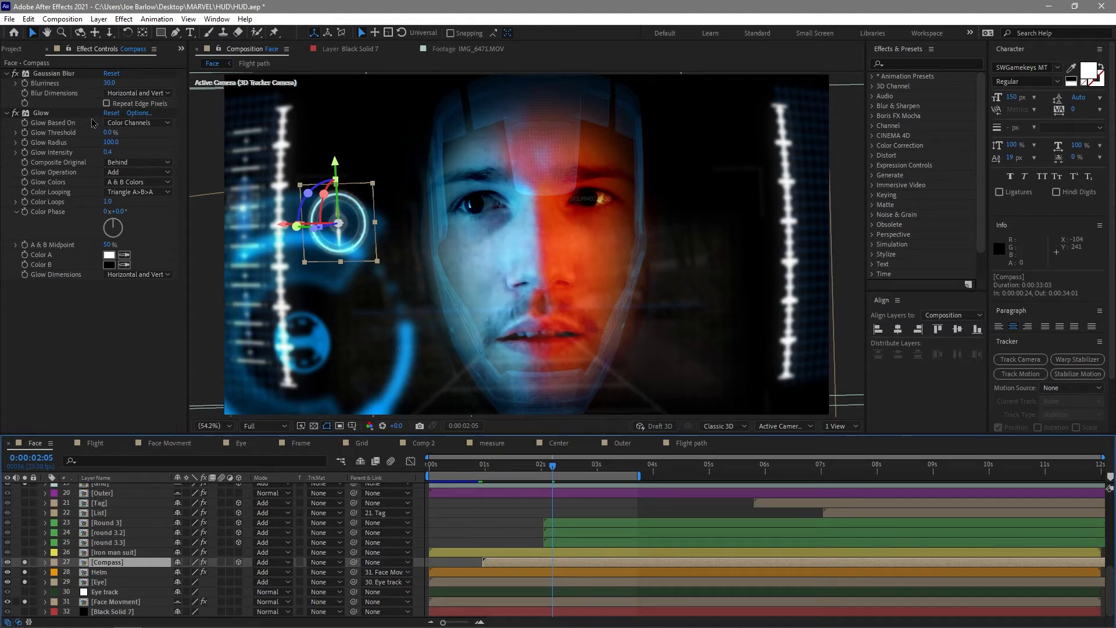
Open the Compass composition, preview its rings and needle animation, and replay it from 0:00:00:08.
double_click(493, 562)
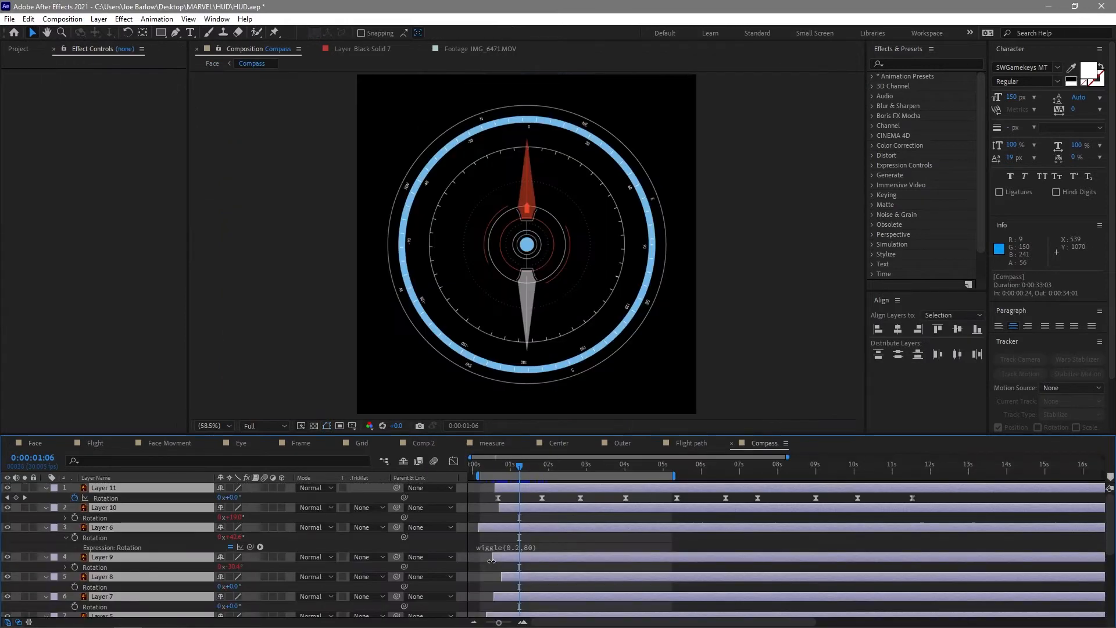
key("space")
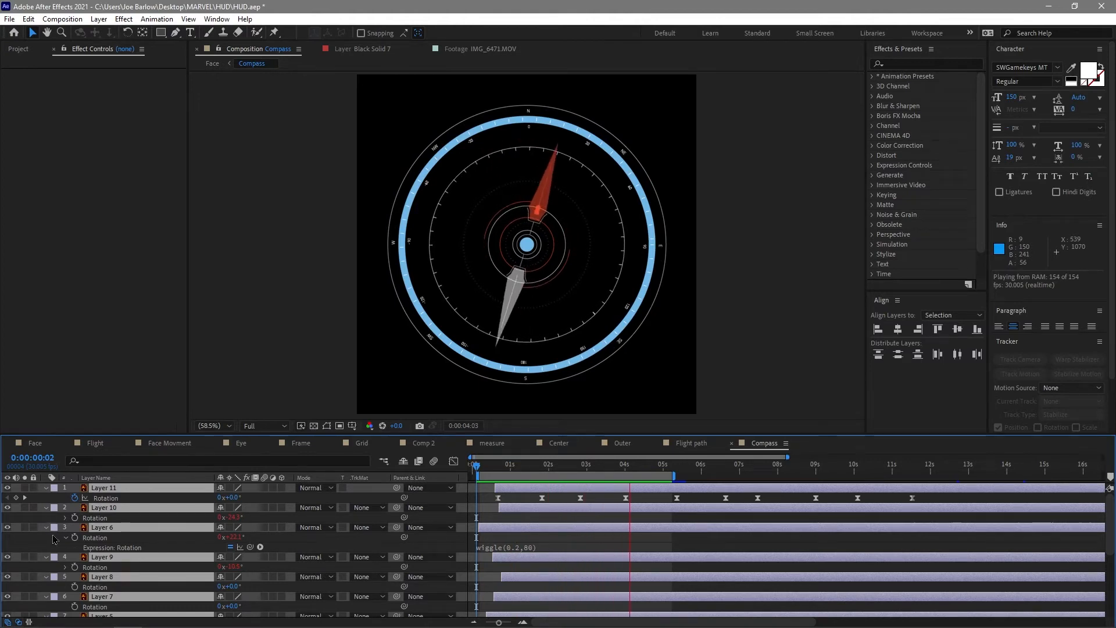
left_click(308, 499)
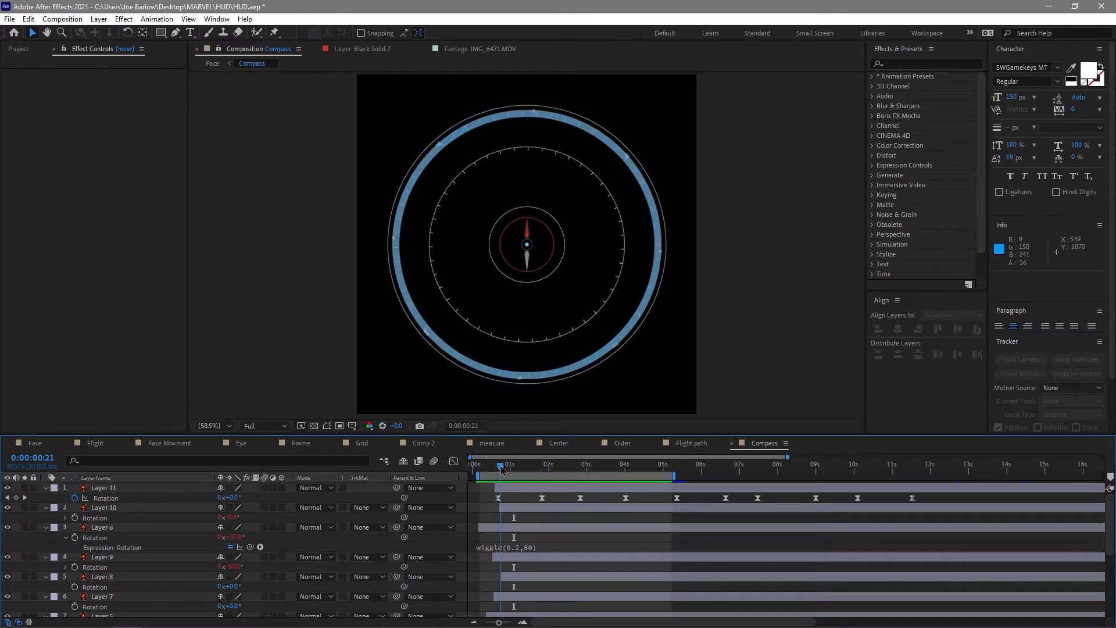
left_click_drag(525, 477, 486, 479)
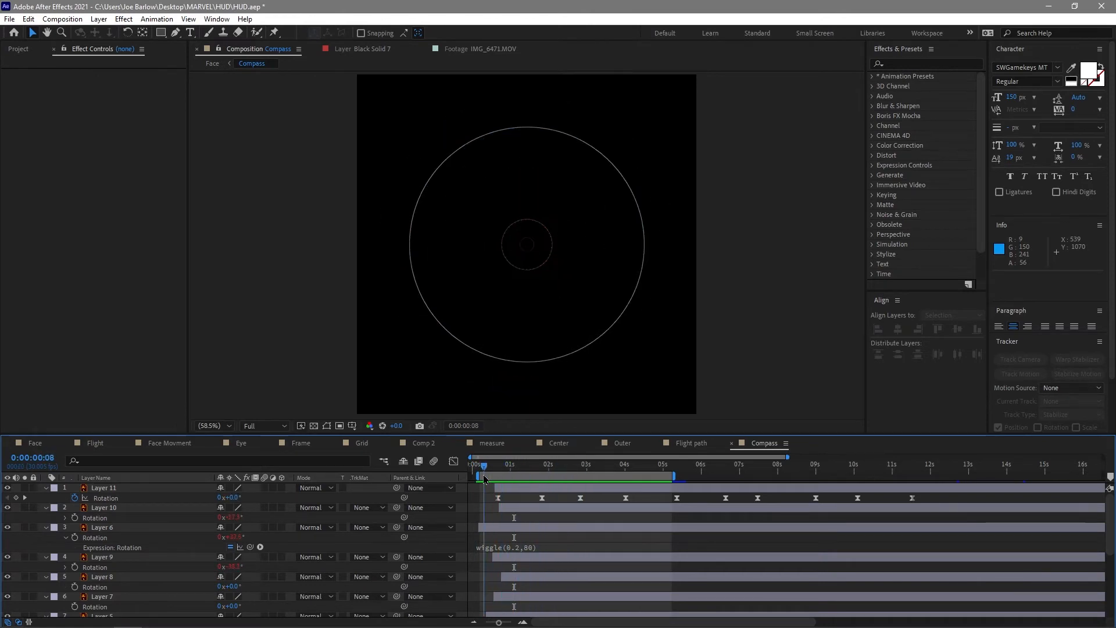
key("space")
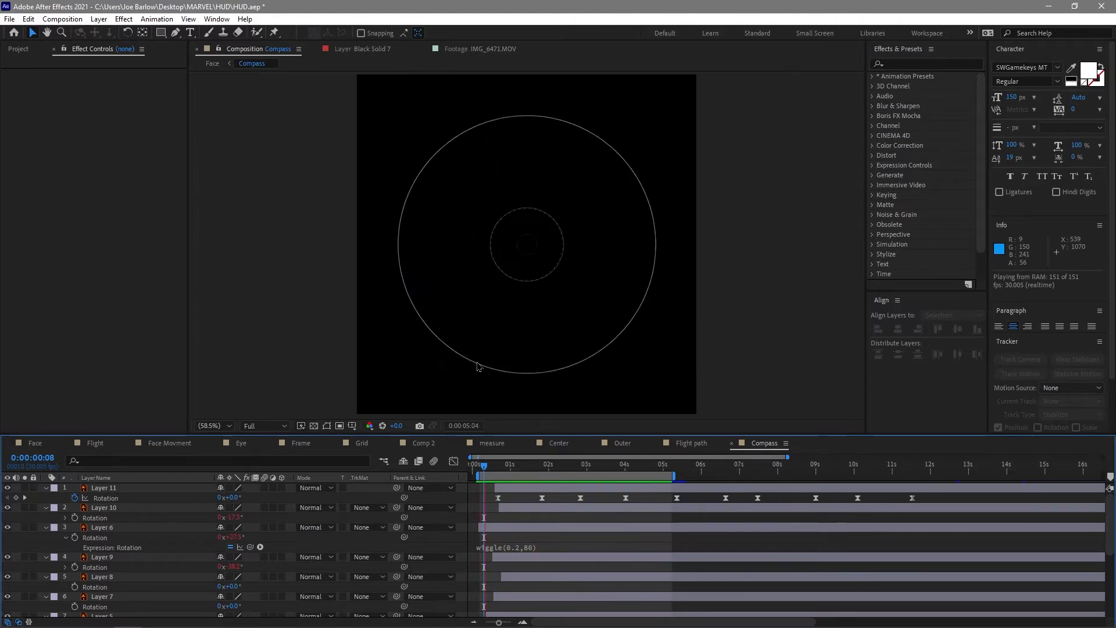
Scrub back and forth through the compass needle's rotation and ring reveal, and replay from 0:00:00:23.
left_click_drag(539, 472, 560, 473)
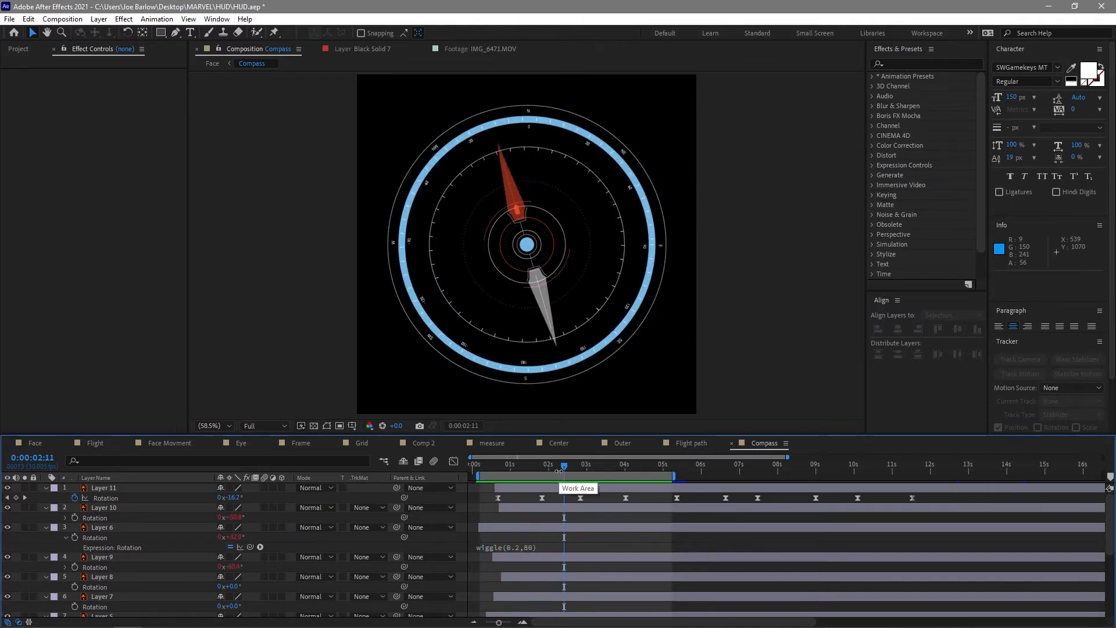
left_click_drag(558, 471, 521, 479)
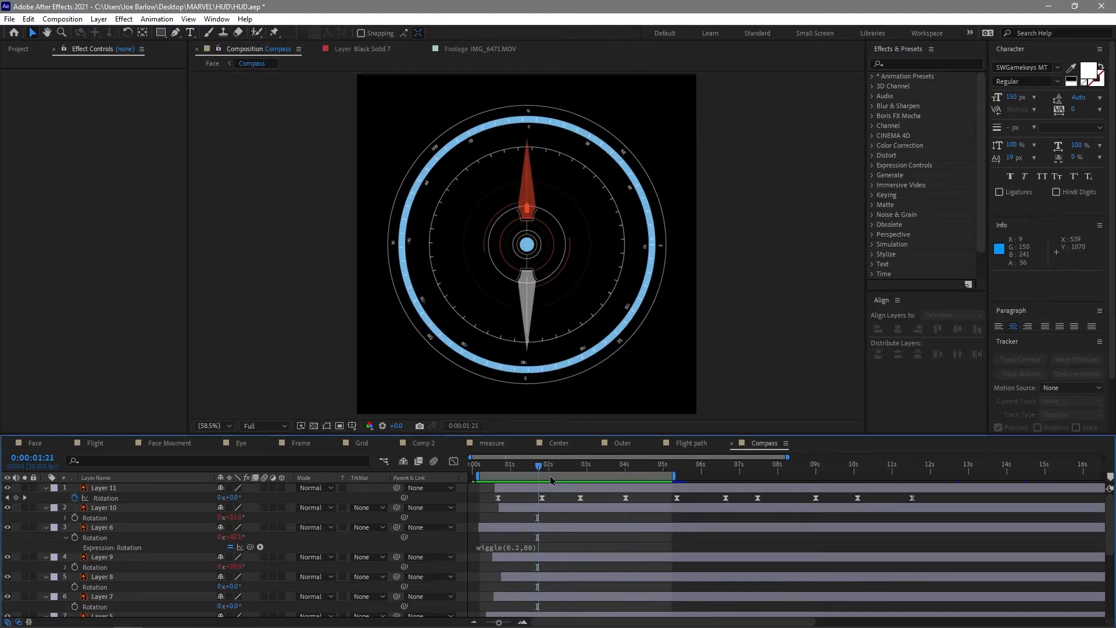
left_click_drag(594, 476, 527, 476)
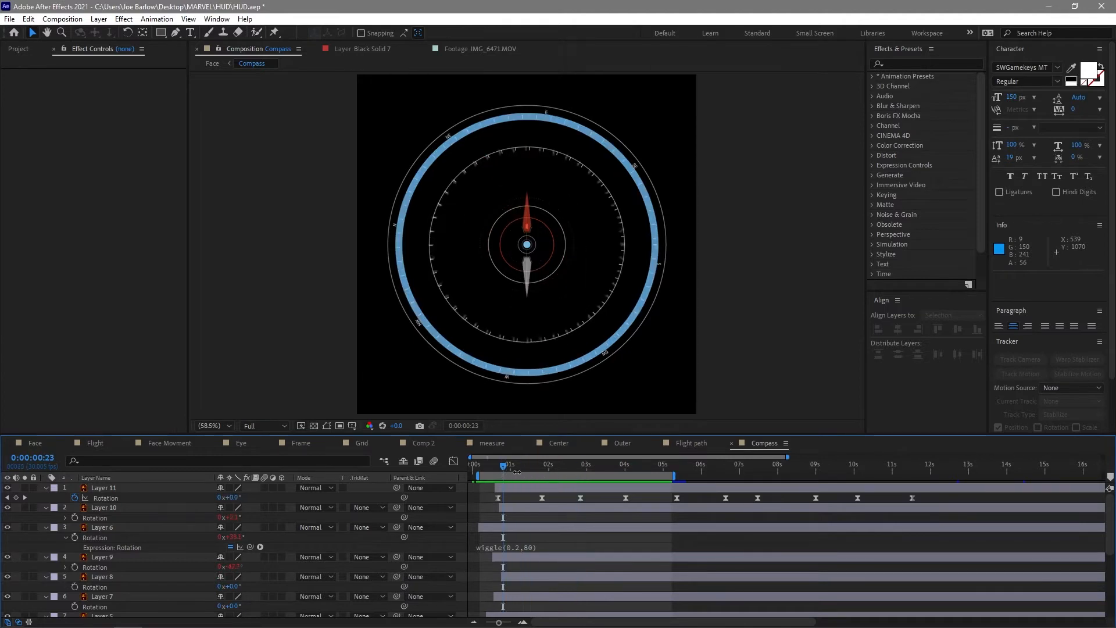
key("space")
Collapse the rotation properties of all layers in the Compass composition and clear the selection.
key("ctrl+a")
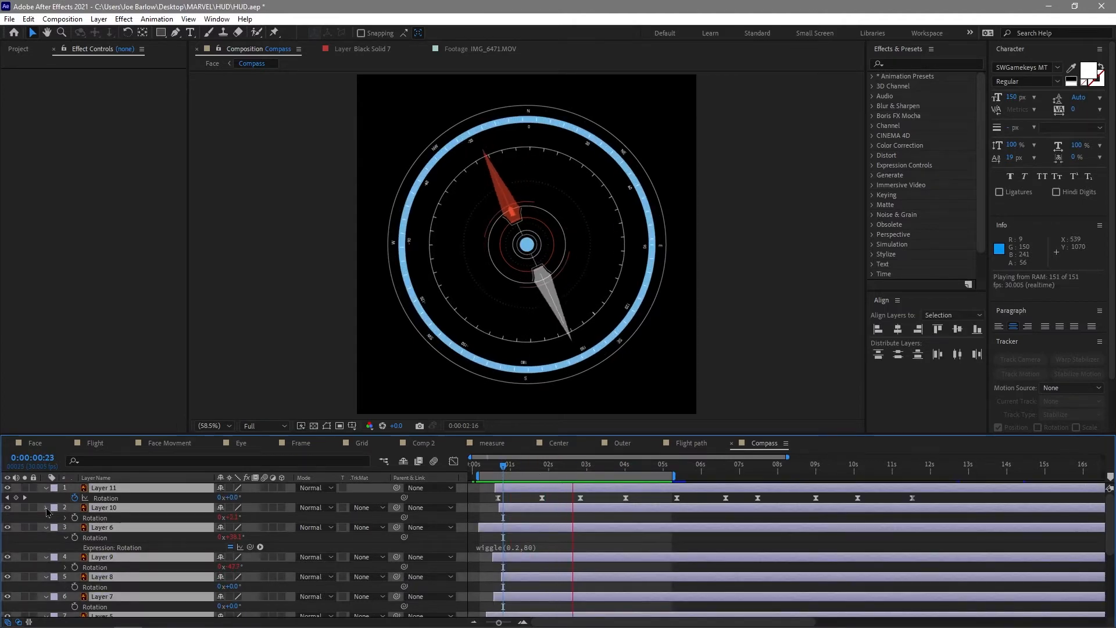
left_click(47, 508)
left_click(185, 614)
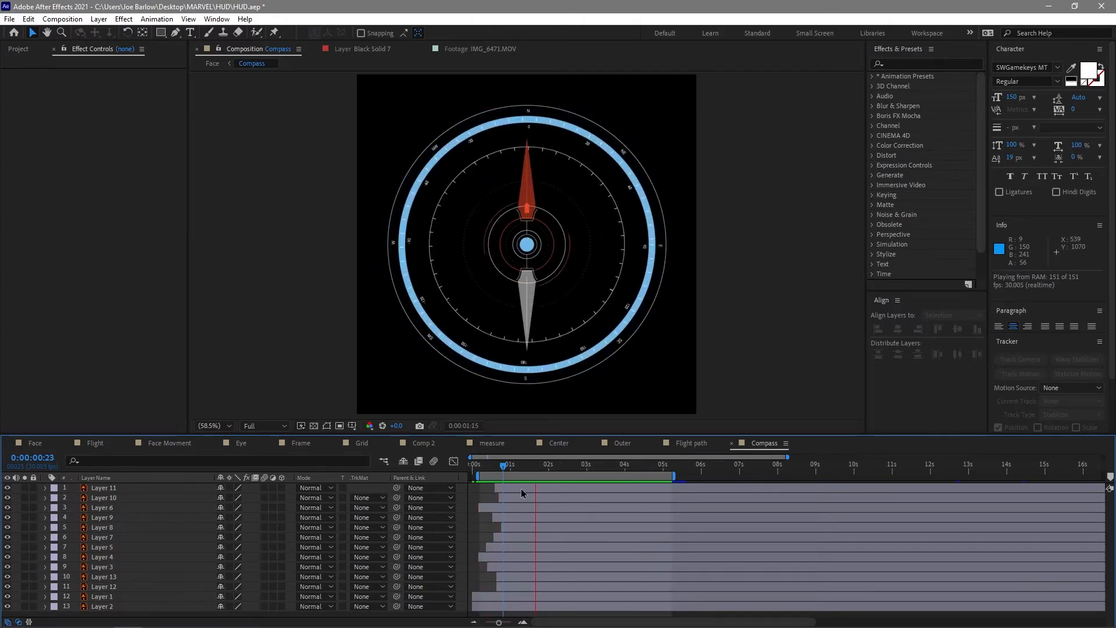
Return to the Face composition and preview the glowing compass beside the face from about one second.
left_click(33, 443)
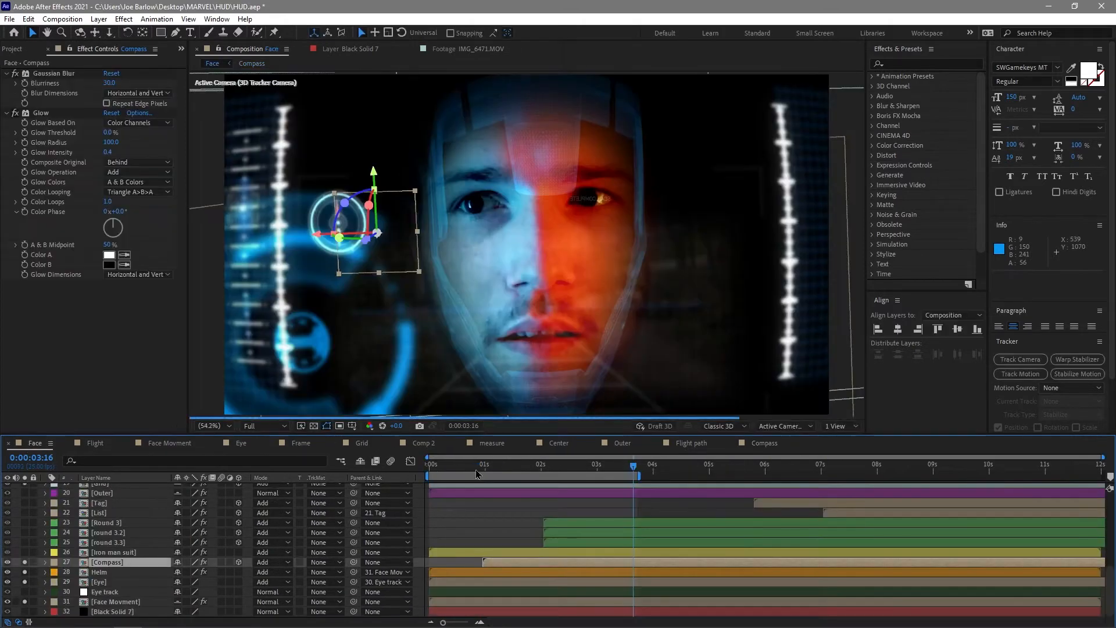
left_click(479, 468)
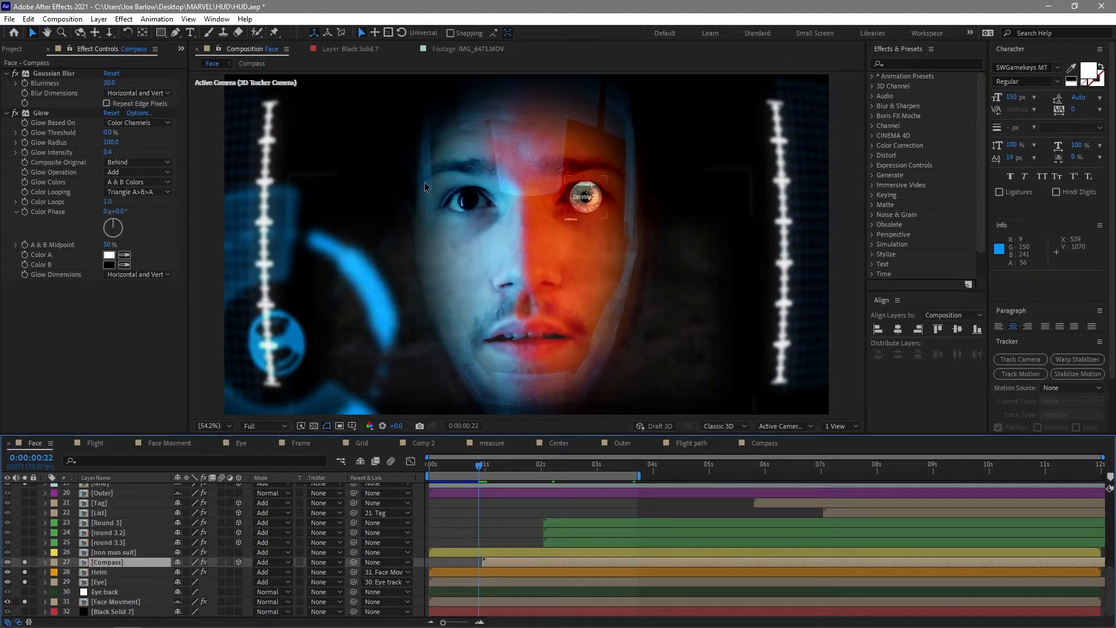
key("space")
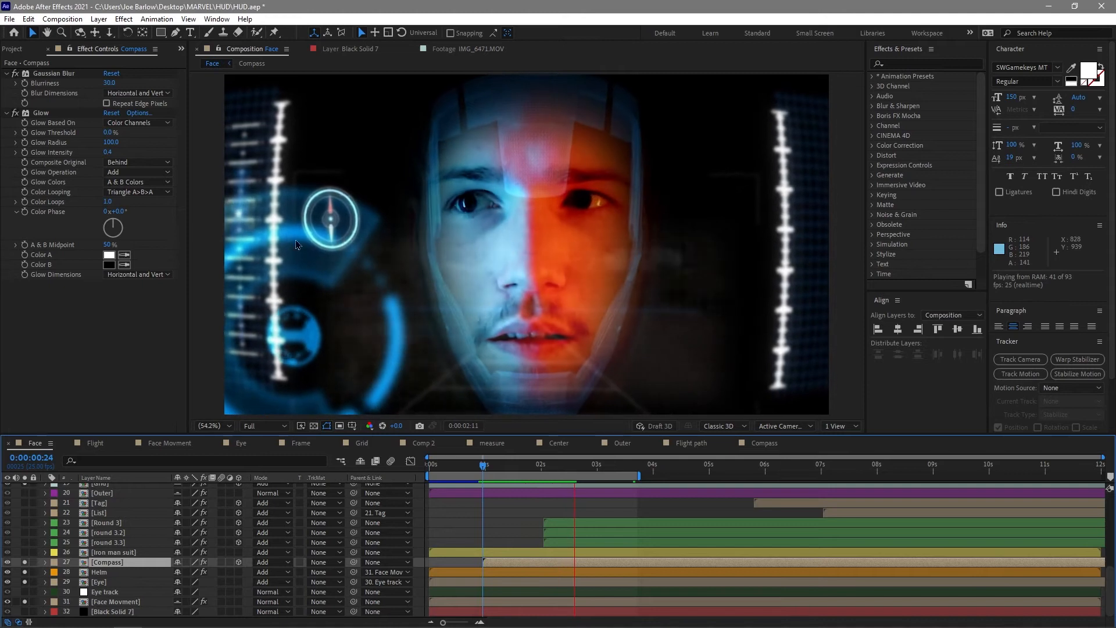
key("space")
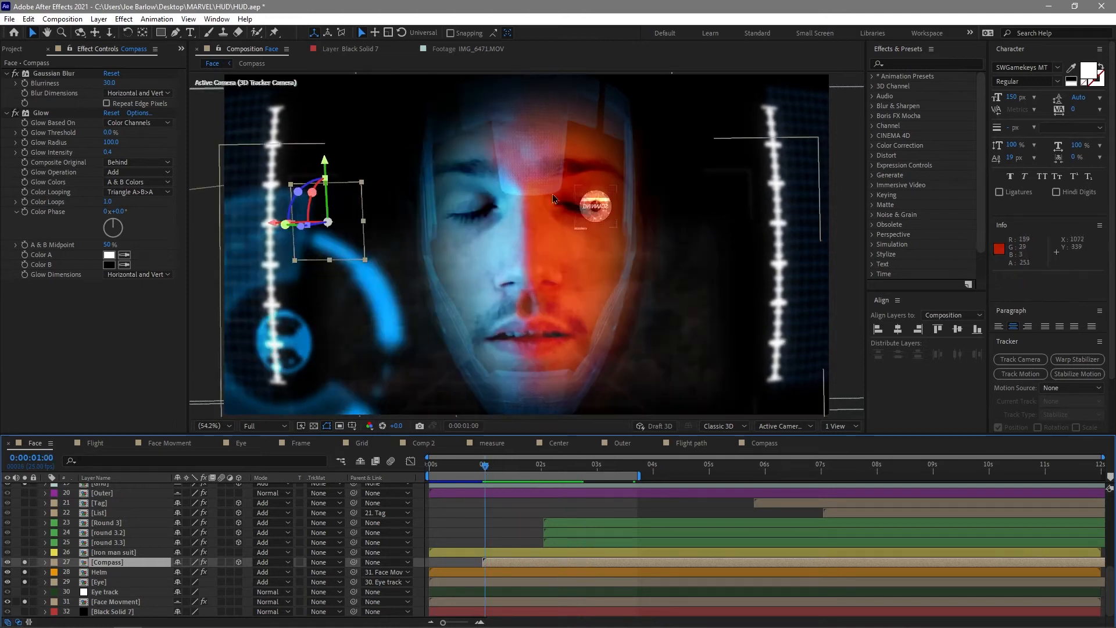
key("space")
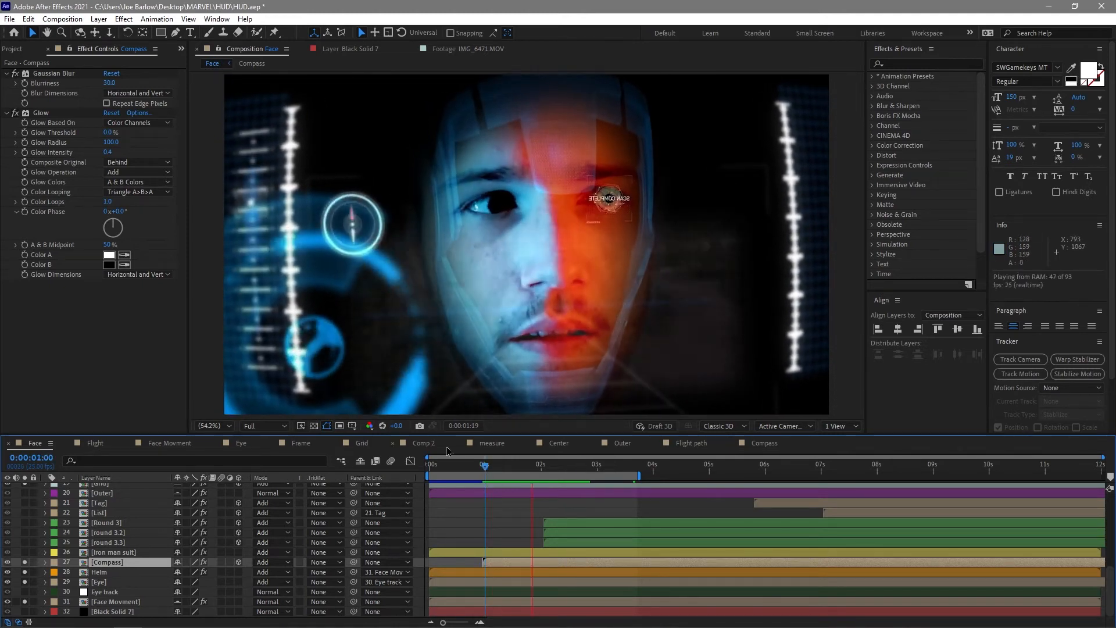
key("space")
Solo the Iron man suit layer and preview it in the Face composition up to 0:00:01:21.
left_click(490, 555)
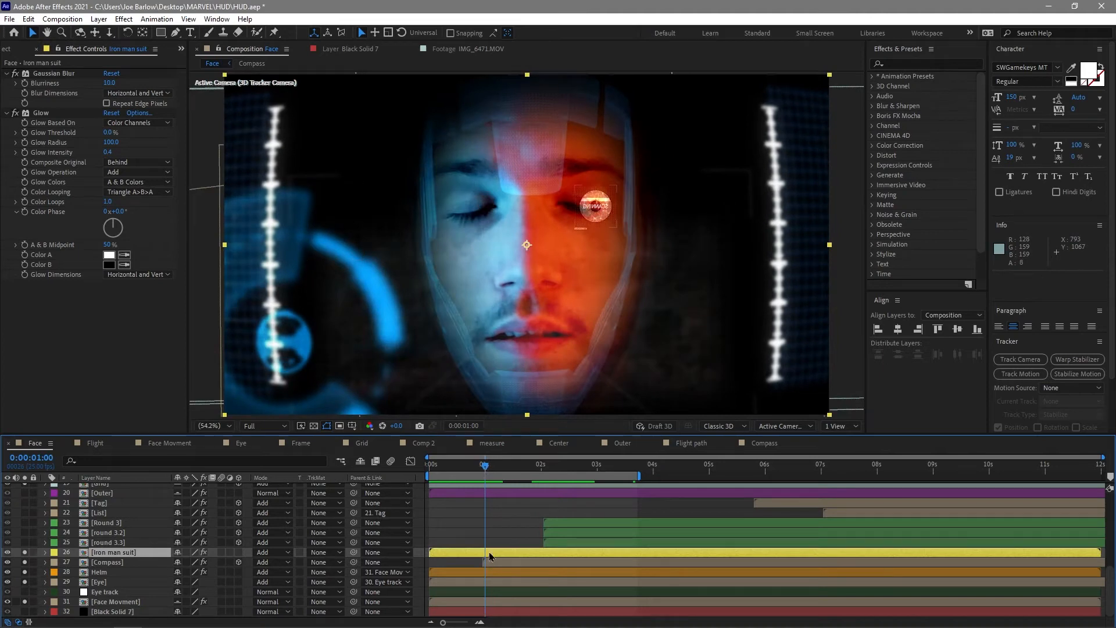
key("space")
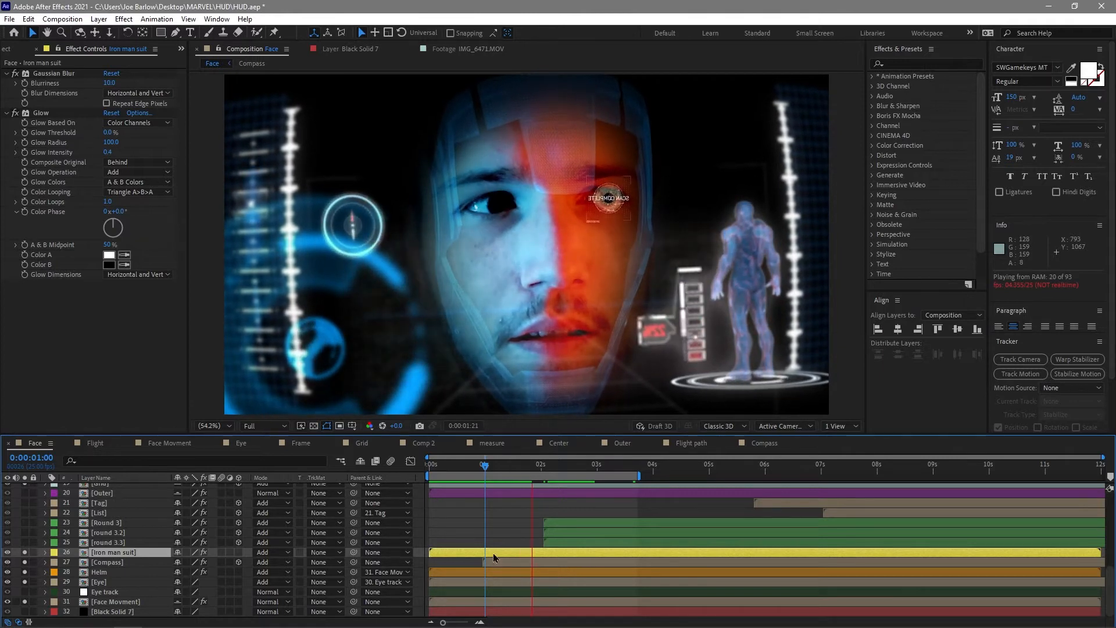
key("space")
Open the Iron man suit composition and preview its suit layers from the first frame with the circle1 and Measure layers hidden.
double_click(471, 554)
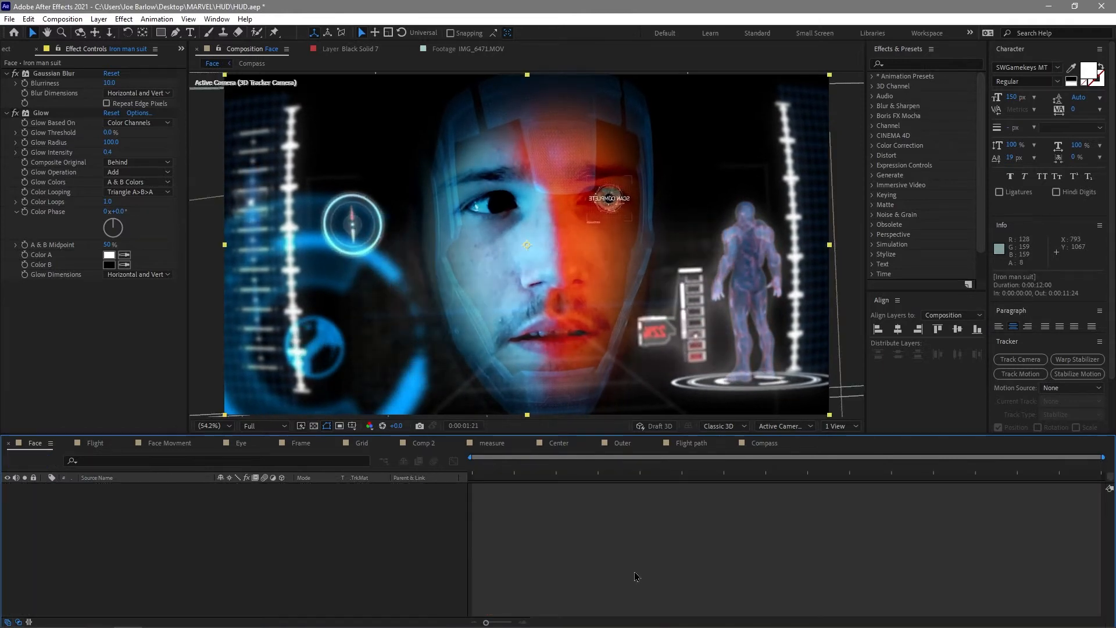
key("Home")
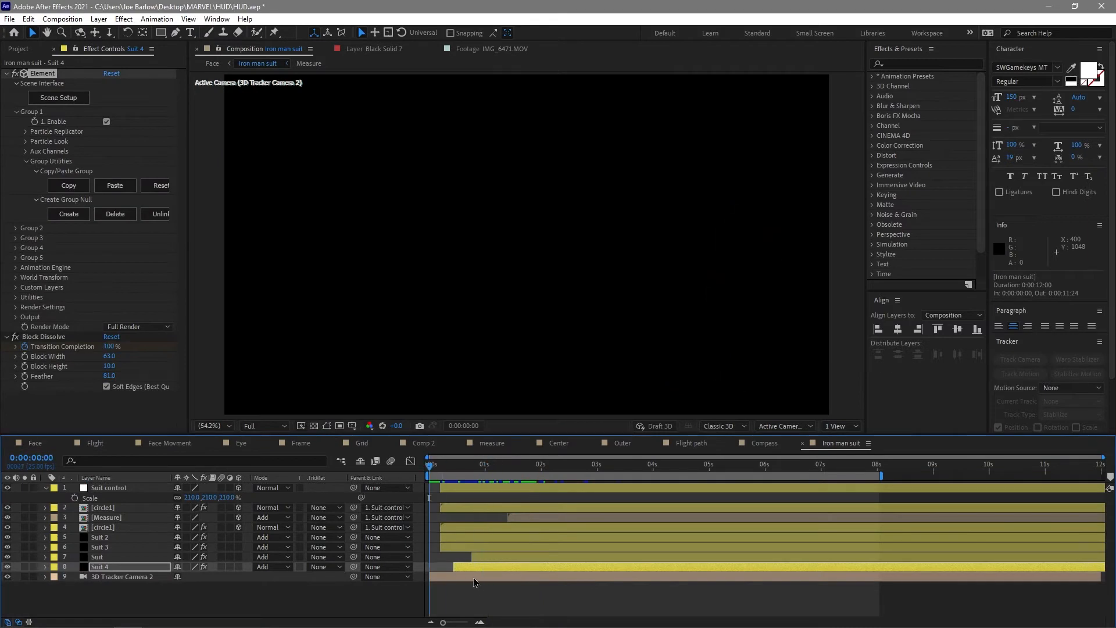
left_click(478, 589)
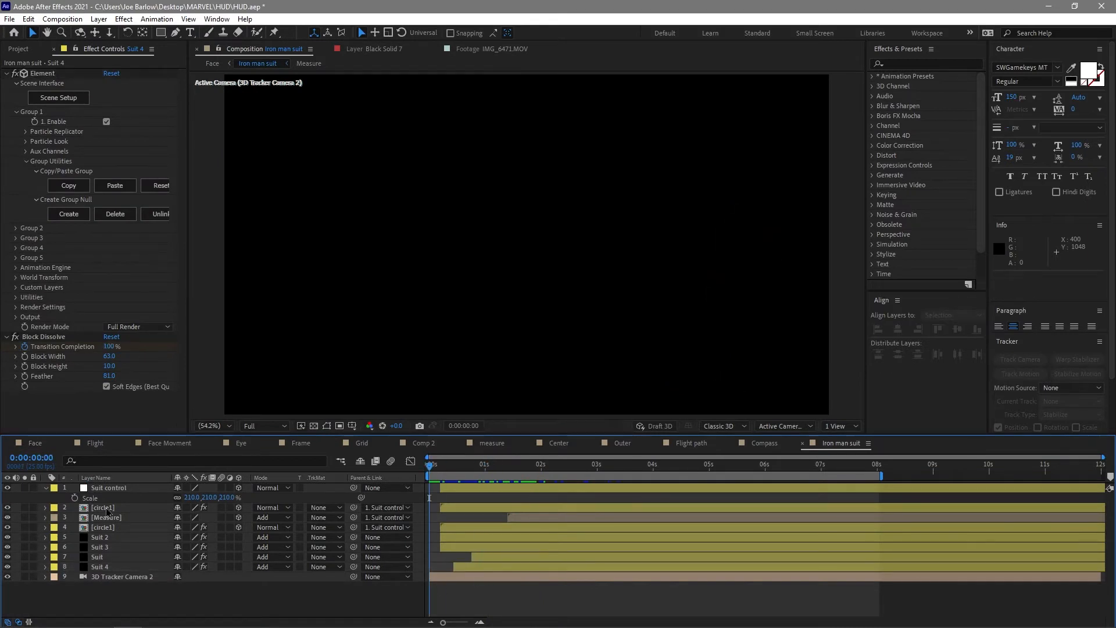
left_click(109, 509)
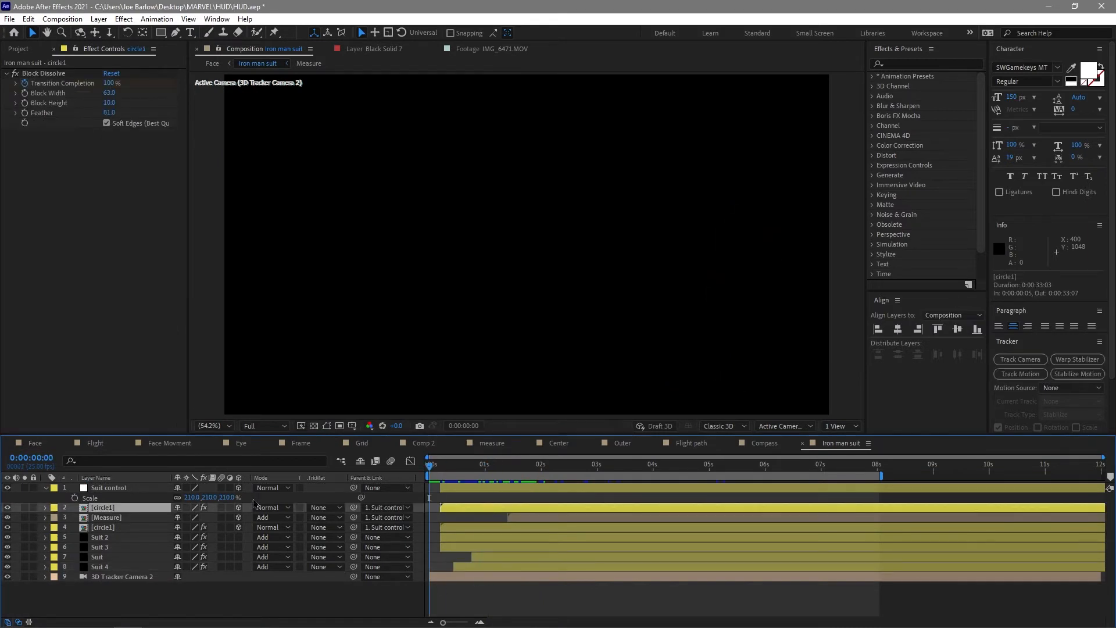
key("space")
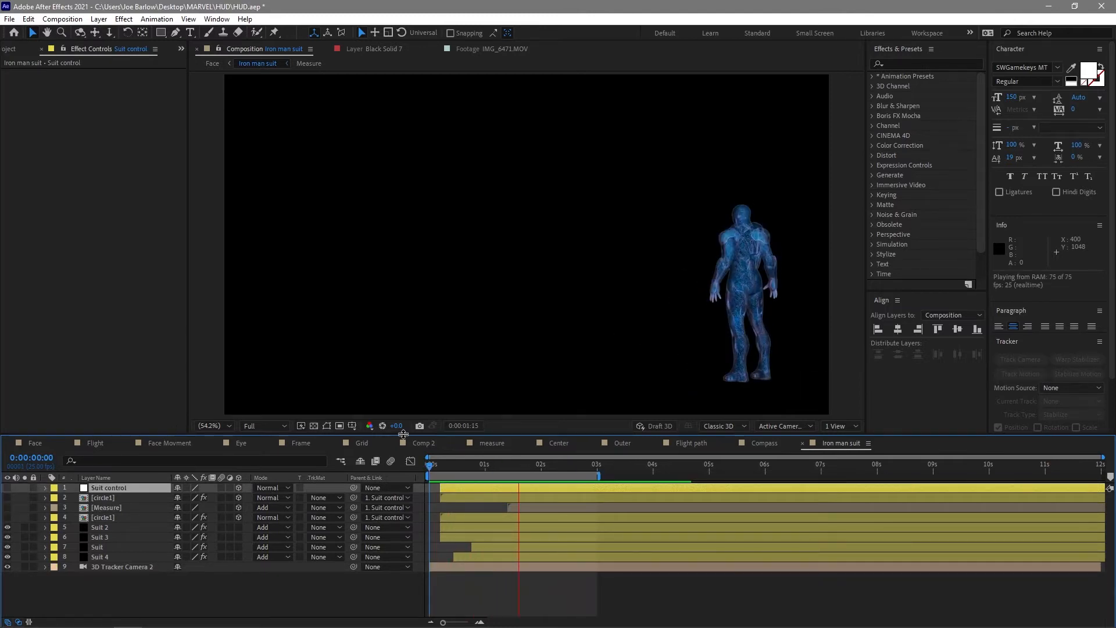
Highlight the 3D Tracker Camera 2 layer and the four suit layers from Suit 2 to Suit 4 during playback.
left_click(110, 568)
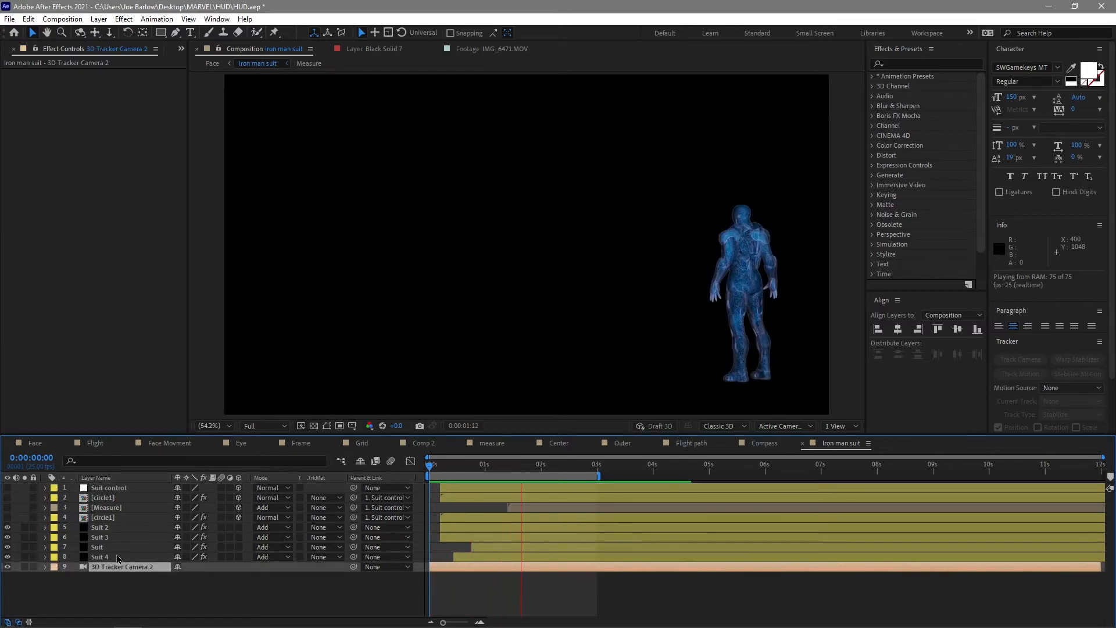
left_click(107, 528)
left_click(110, 557, "shift")
left_click(128, 599)
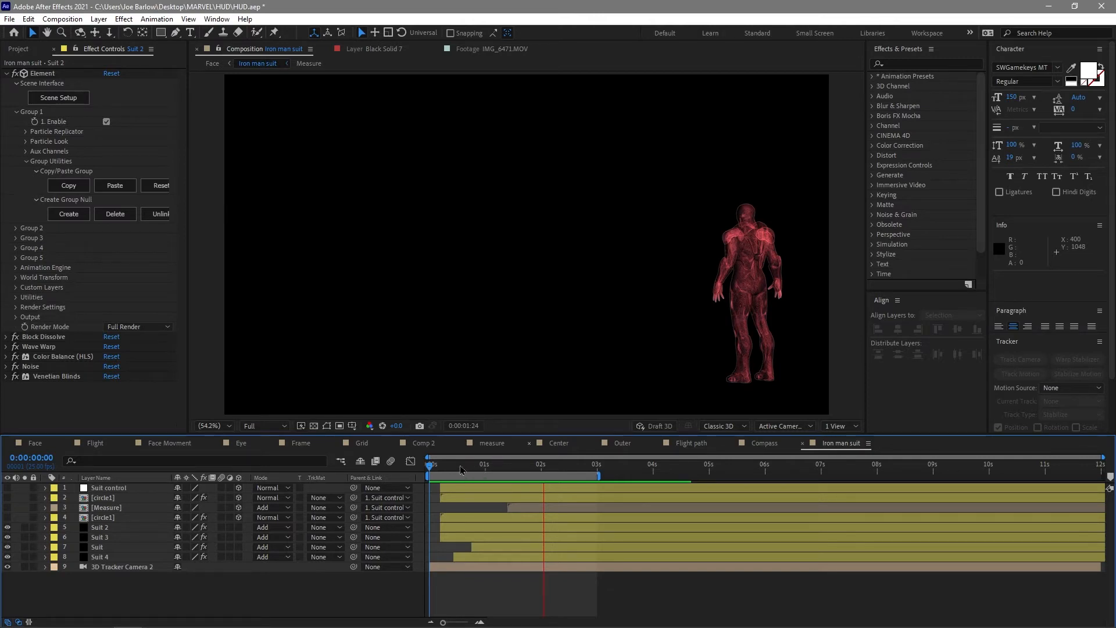
Examine the Iron man model and its Wireframe_Glass material from several angles in the Suit 2 layer's Element scene setup, and close it.
left_click_drag(465, 478, 476, 473)
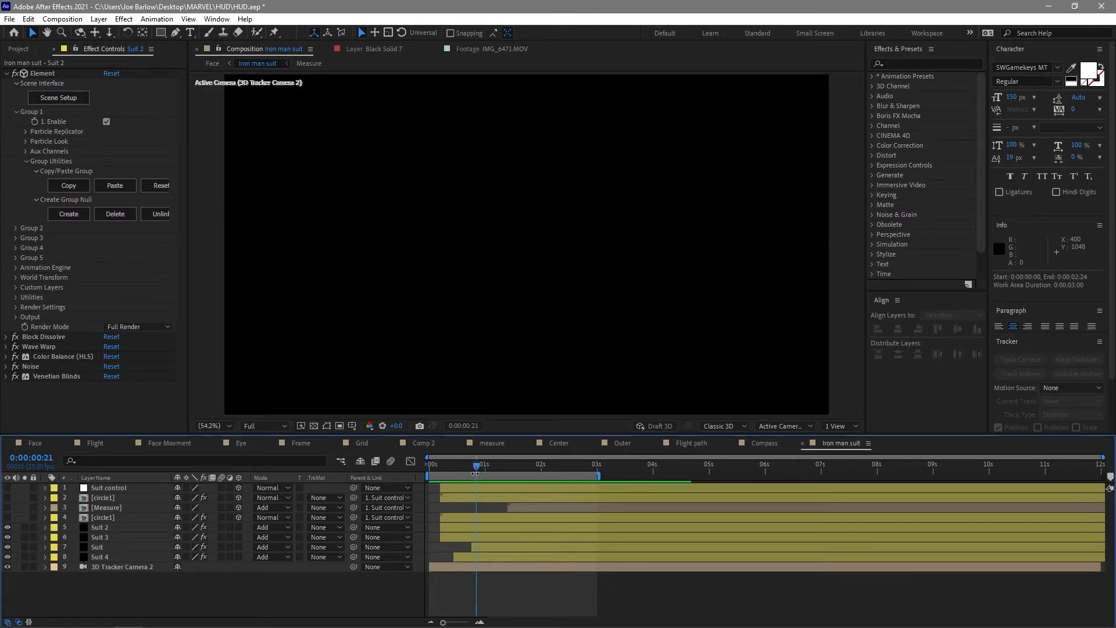
key("space")
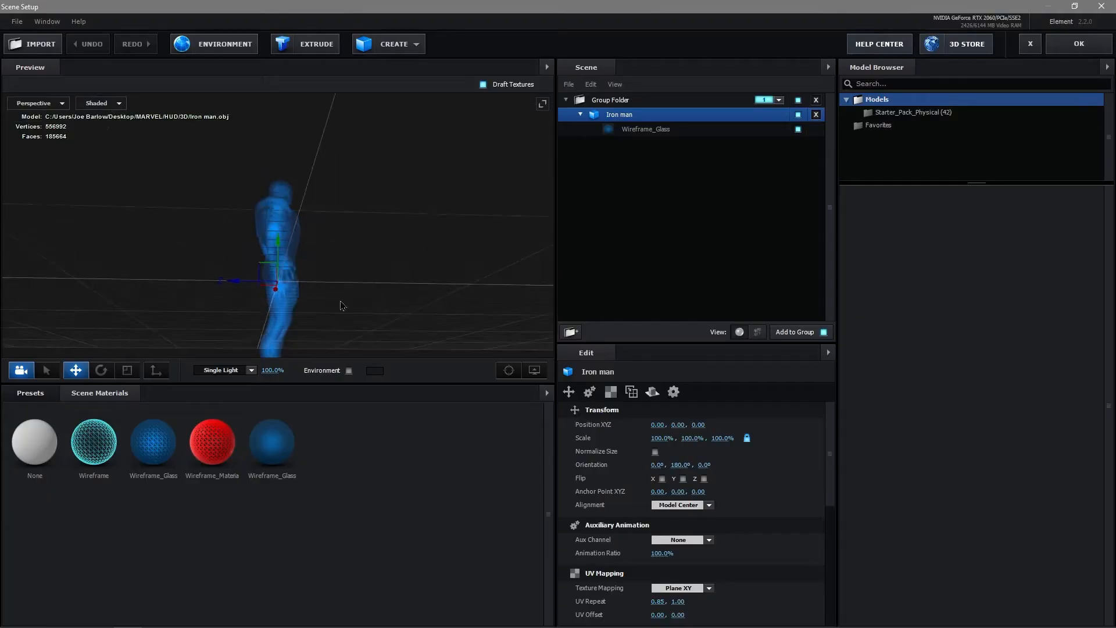
left_click_drag(342, 306, 346, 267)
scroll(314, 261, "up", 5)
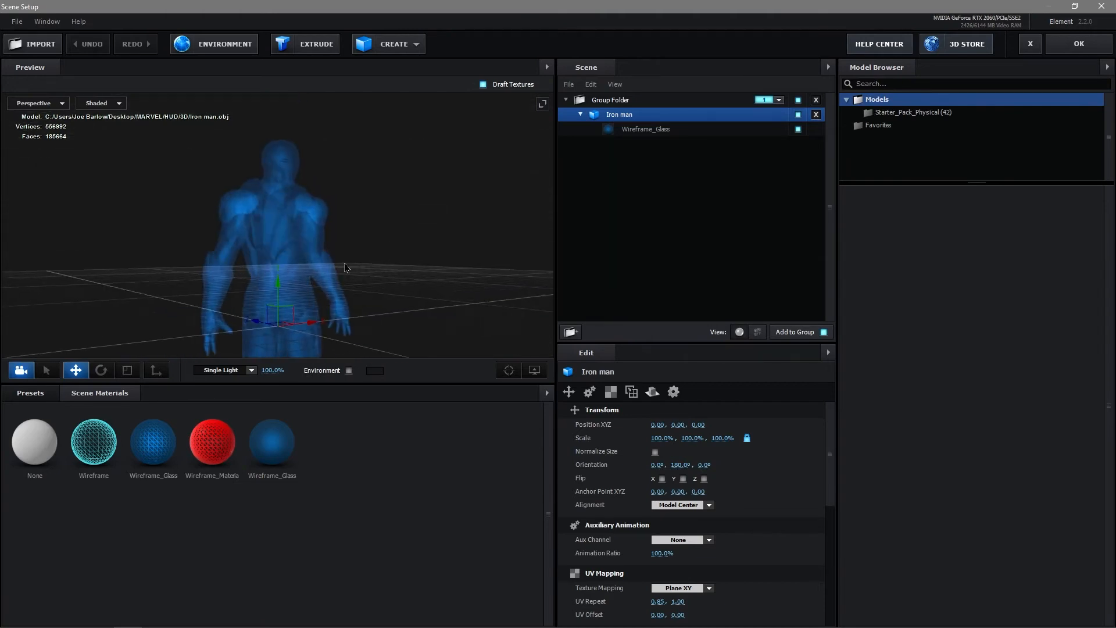
left_click(289, 444)
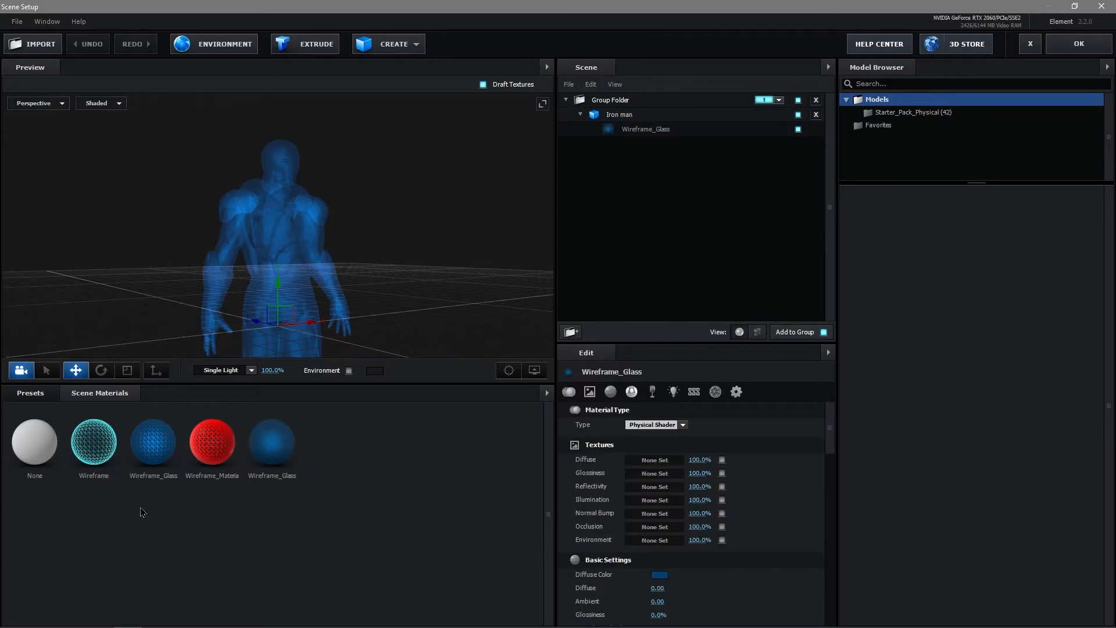
left_click_drag(308, 270, 780, 169)
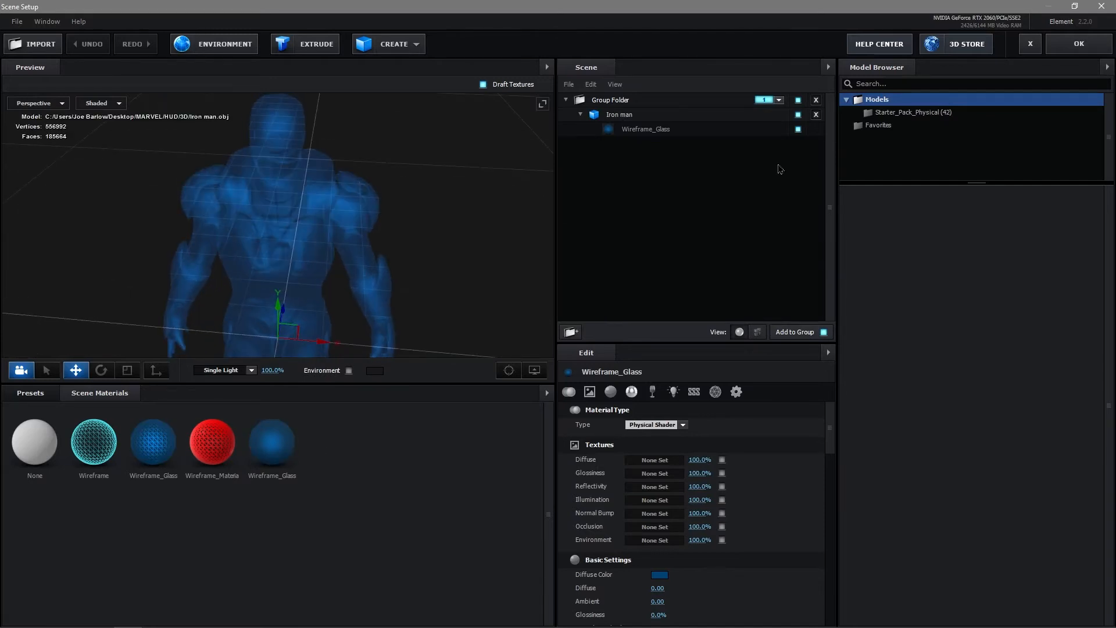
left_click(1079, 43)
Go to 0:00:01:22, select the Suit 3 layer and open its Element scene setup.
left_click_drag(528, 467, 534, 467)
left_click(129, 537)
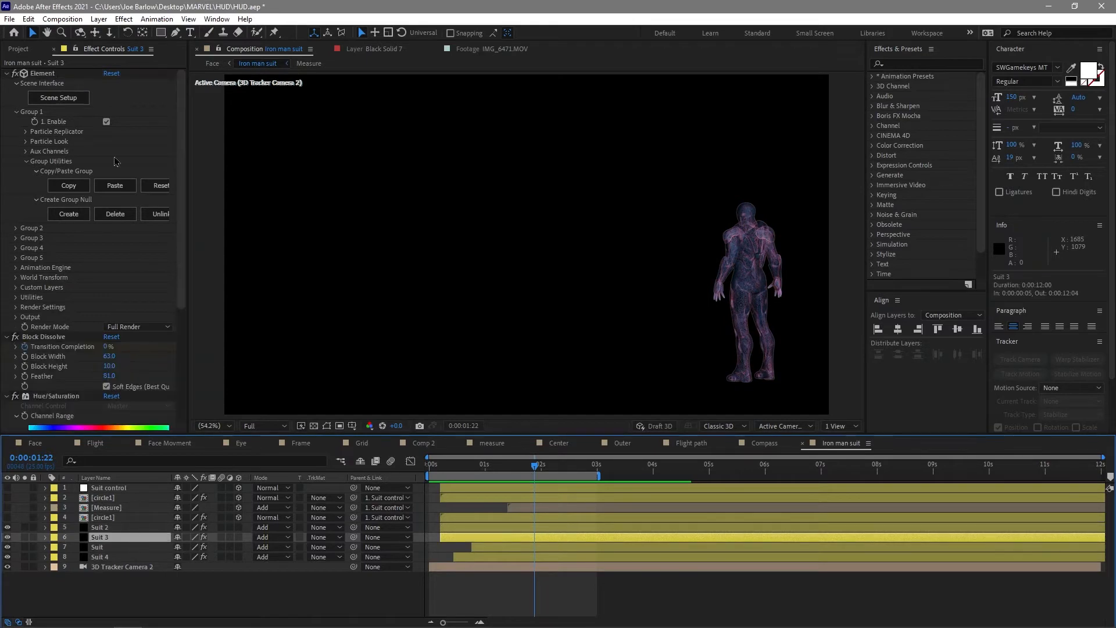
left_click(77, 98)
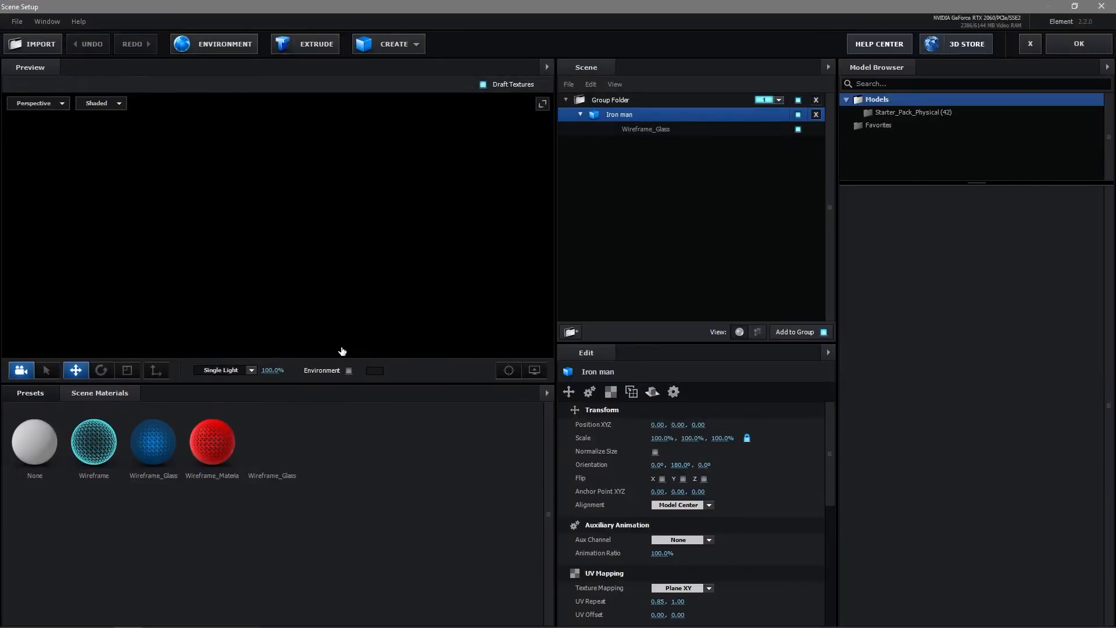
Examine the Iron man model and its Wireframe_Glass material from several angles in the Element scene setup, and close it.
left_click(1099, 43)
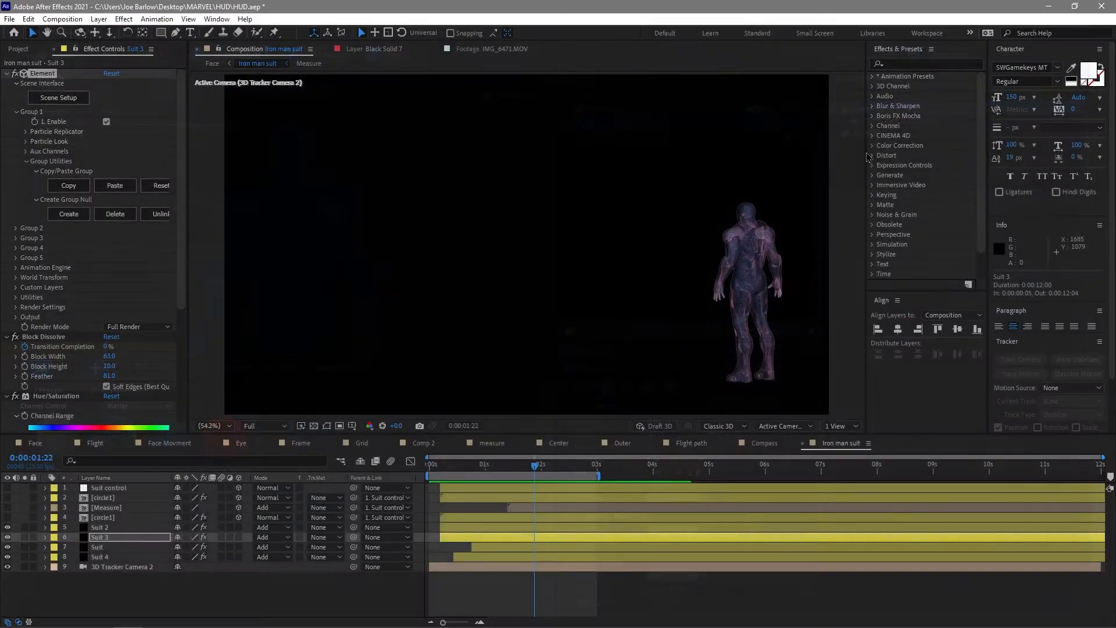
left_click(81, 102)
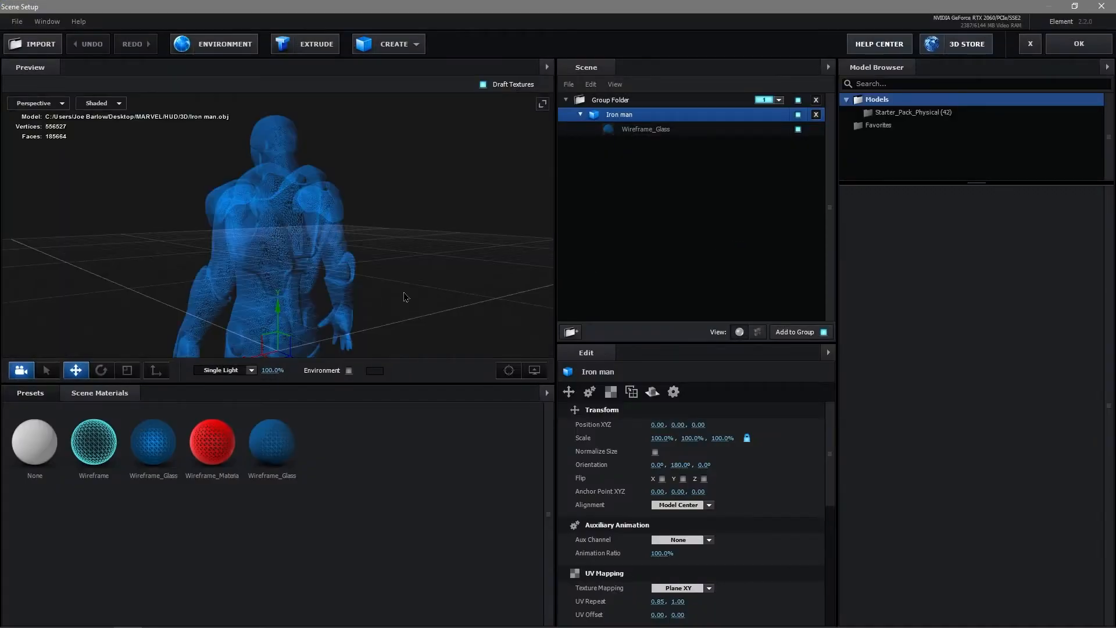
left_click_drag(405, 295, 390, 263)
scroll(276, 233, "up", 3)
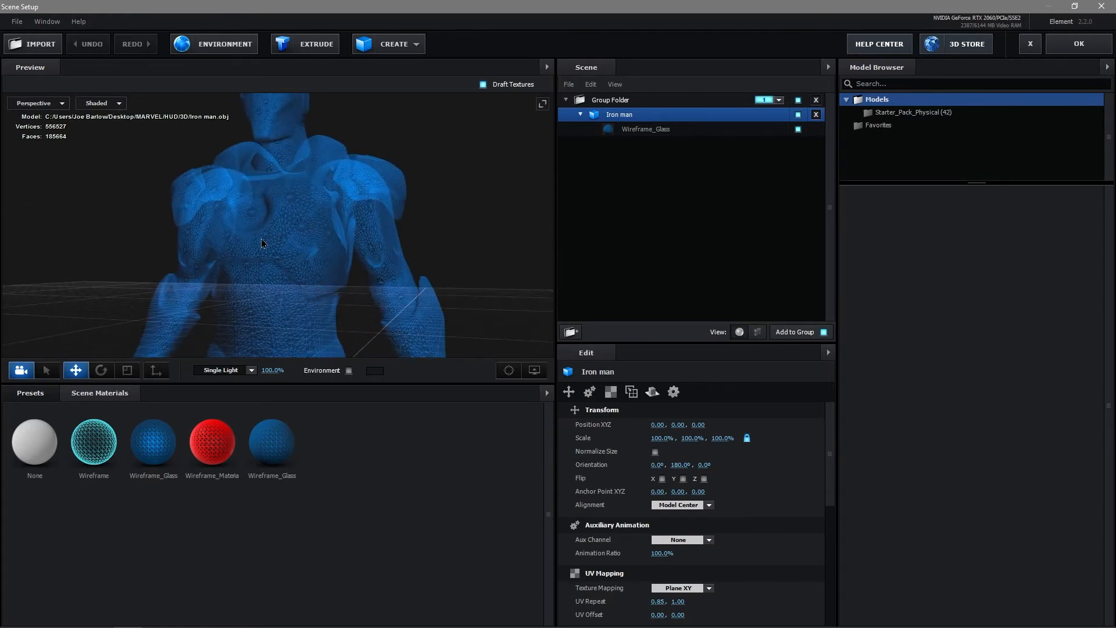
left_click_drag(262, 243, 294, 250)
left_click(1079, 43)
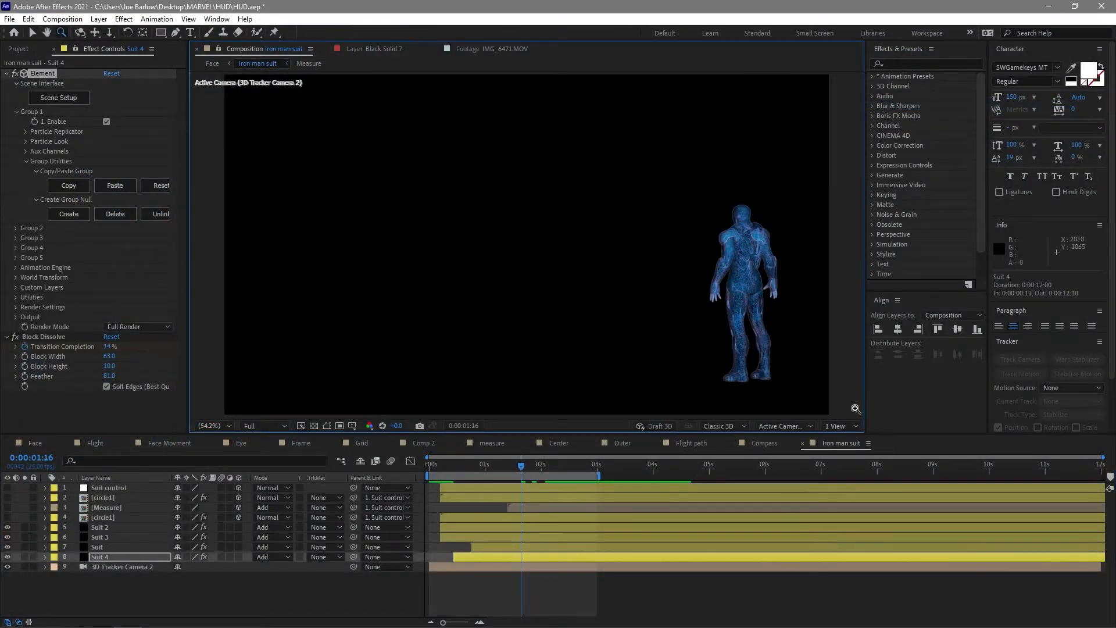
Inspect the suit's wireframe up close in the composition at 0:00:01:16.
left_click(768, 286)
left_click(600, 265)
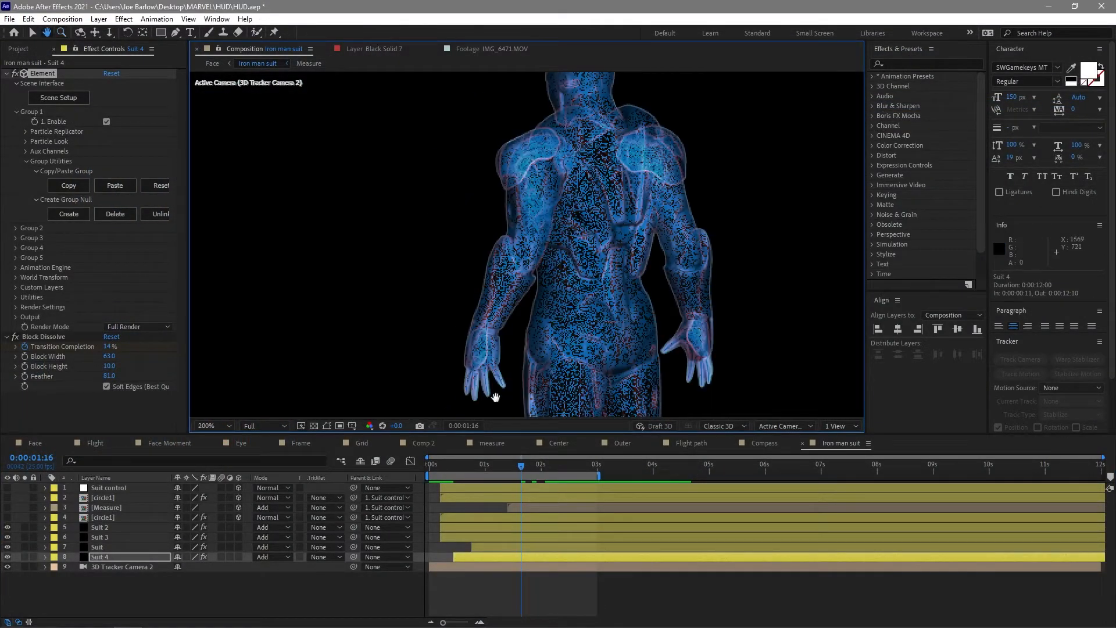
key("v")
mouse_move(521, 466)
left_mouse_down()
mouse_move(499, 478)
mouse_move(519, 480)
left_mouse_up()
Review the Block Dissolve transition completion on Suit 4 and the Find Edges effect on Suit 3.
left_click(62, 344)
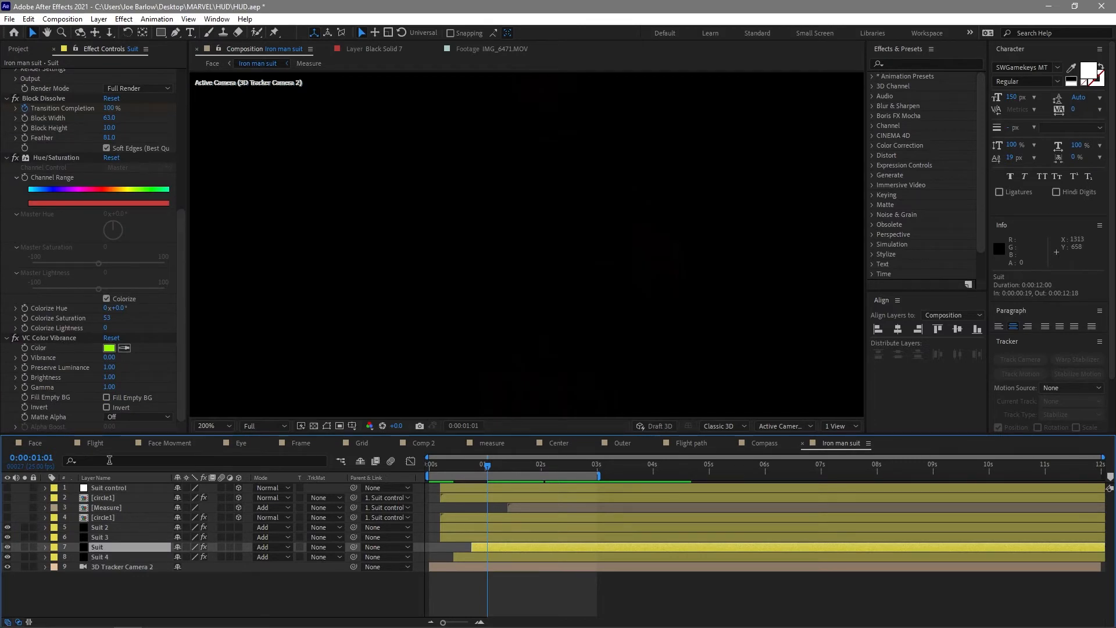
left_click(105, 537)
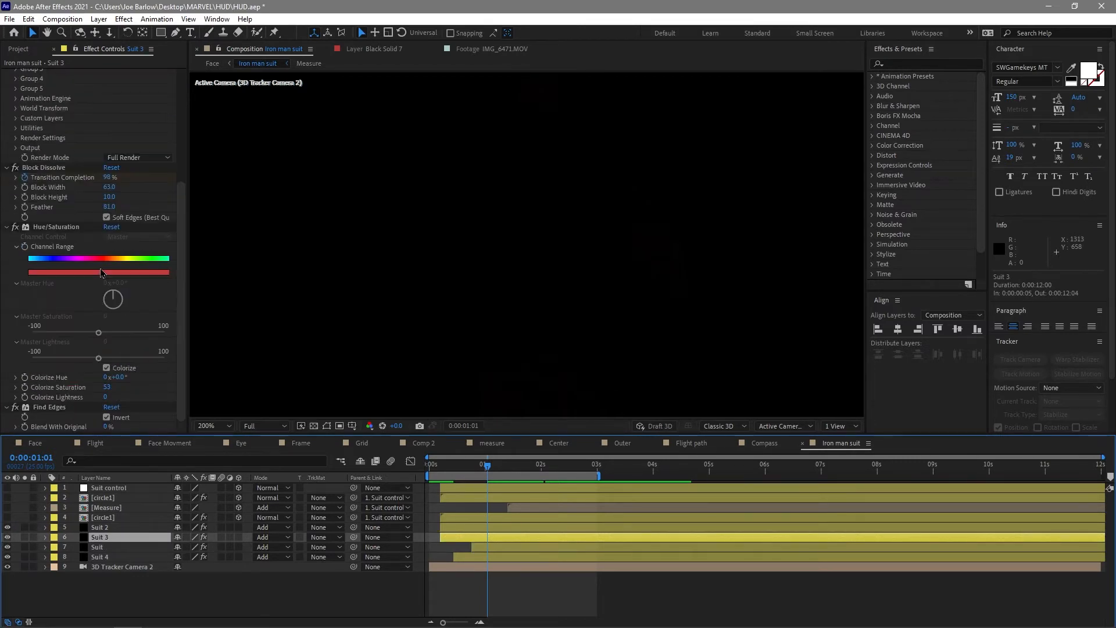
left_click(50, 408)
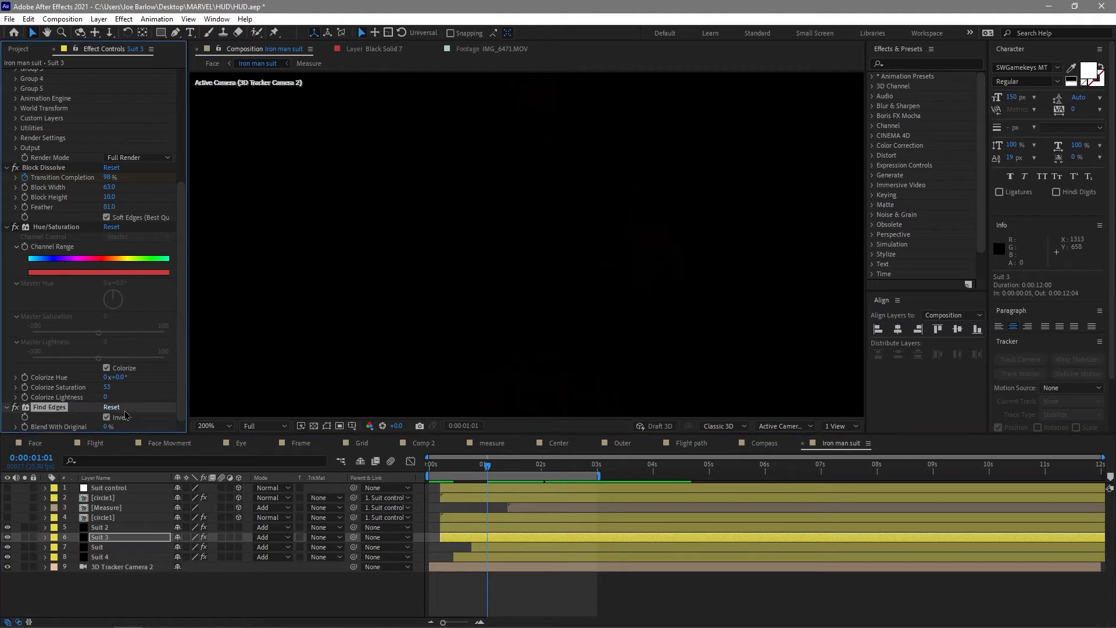
Examine the suit's dissolve up close by scrubbing from 0:00:01:09 to 0:00:02:07.
left_click_drag(487, 470, 507, 472)
key("shift+slash")
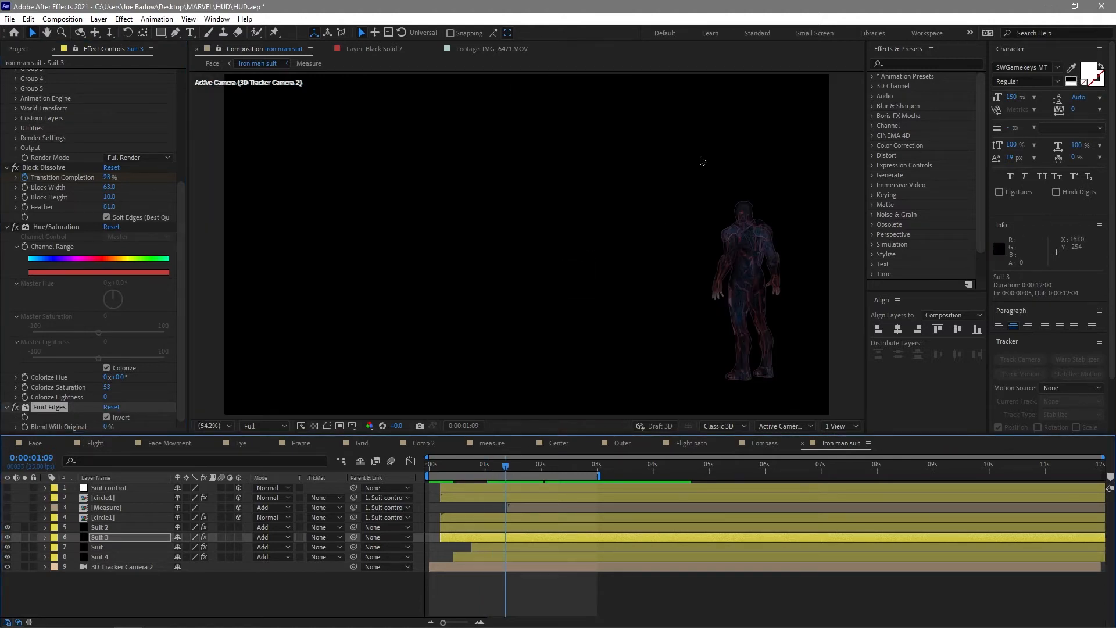
key("z")
left_click(761, 282)
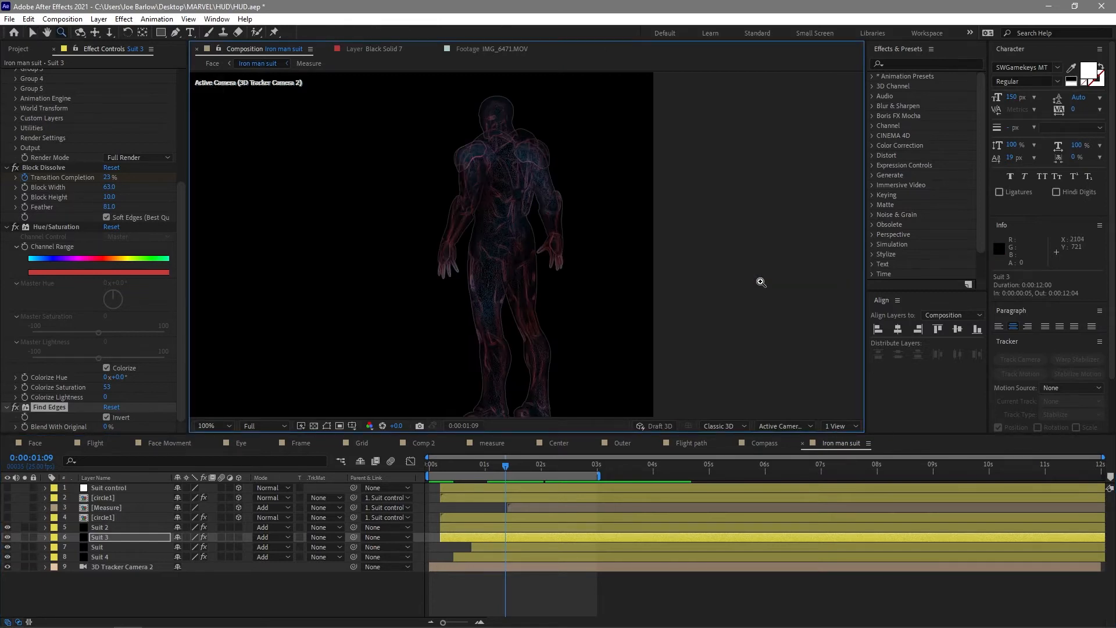
key("v")
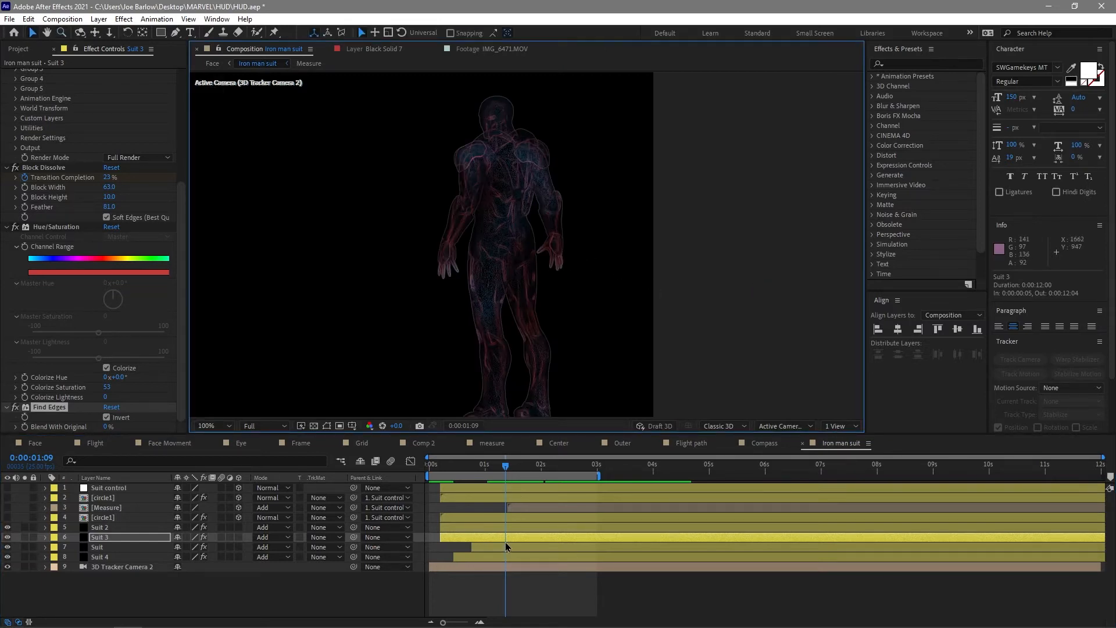
left_click_drag(510, 471, 542, 469)
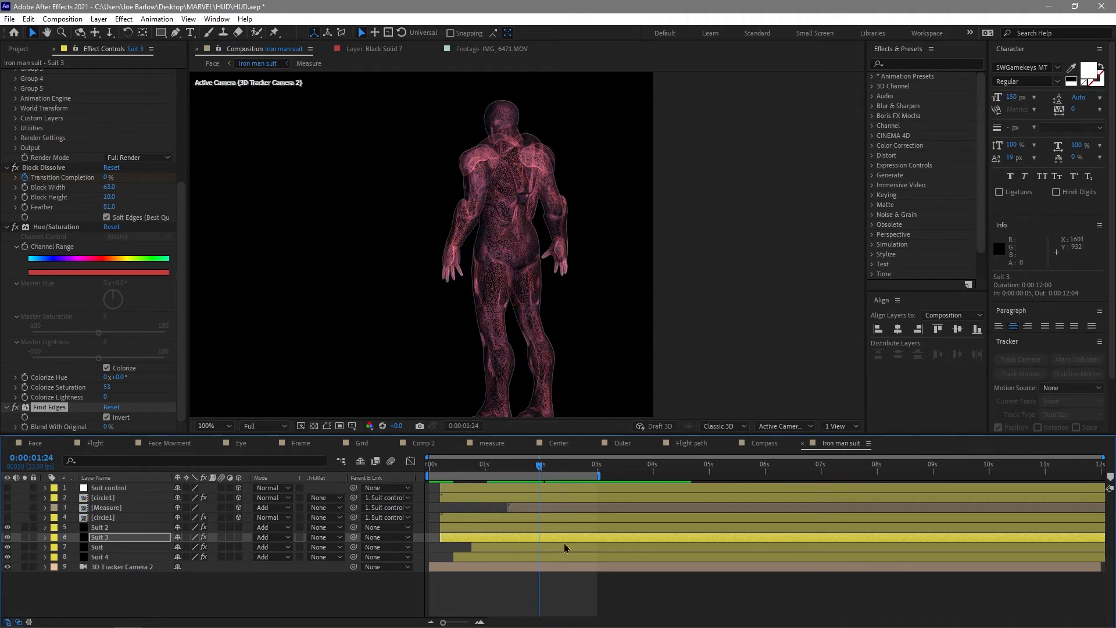
left_click_drag(543, 472, 560, 474)
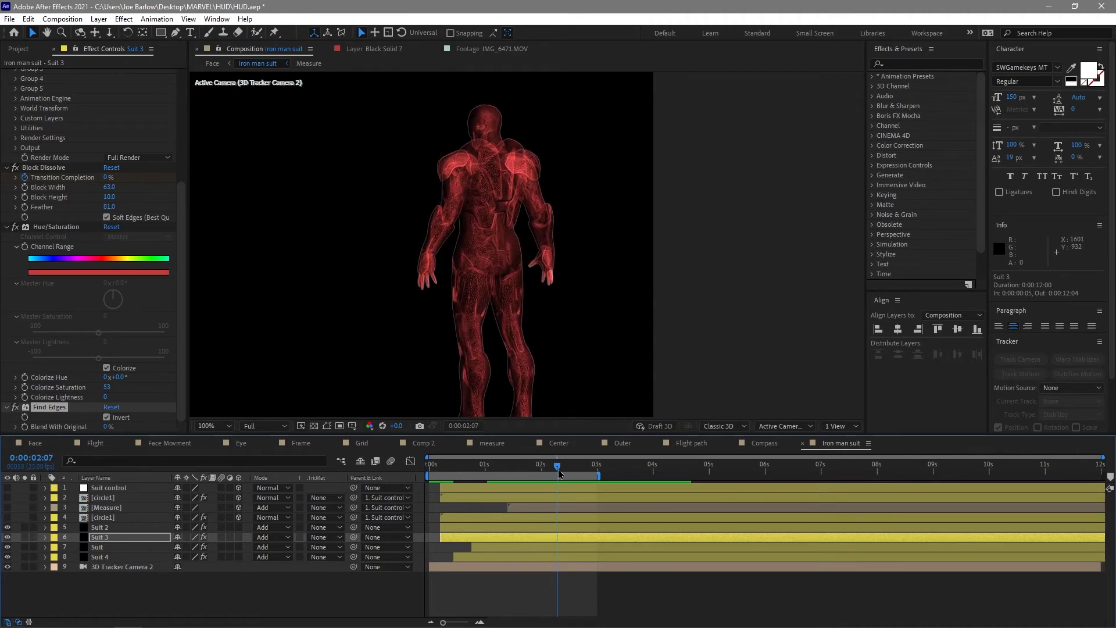
Fit the whole composition in view and play a preview from 0:00:00:18.
key("shift+slash")
left_click(470, 470)
key("space")
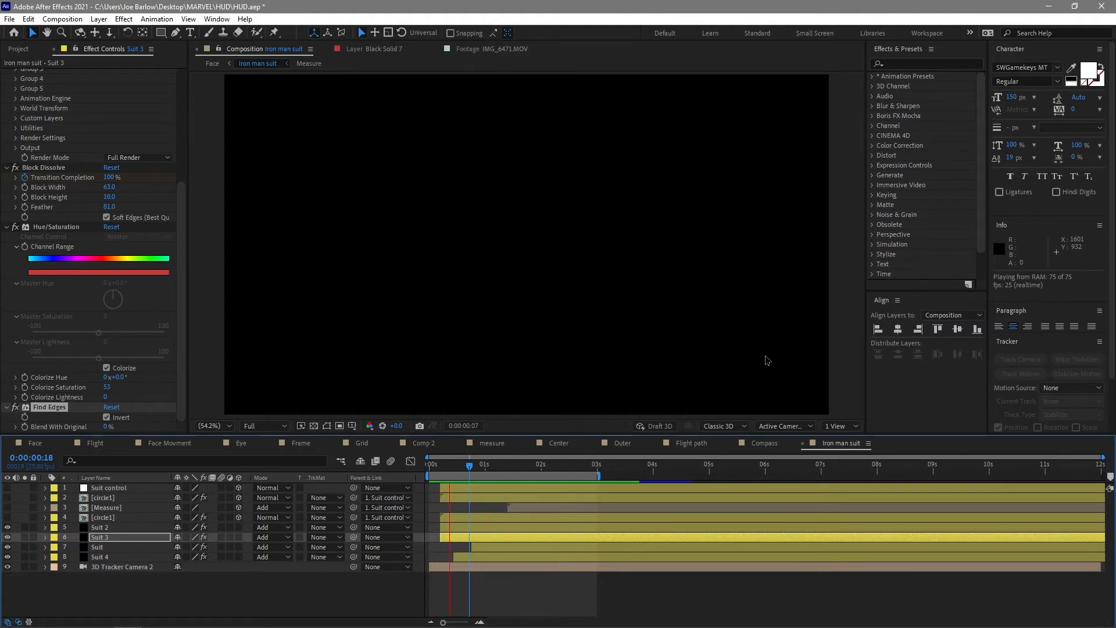
Show the circle1 layer below Measure, preview its source composition, and return to the Iron man suit composition.
left_click(104, 517)
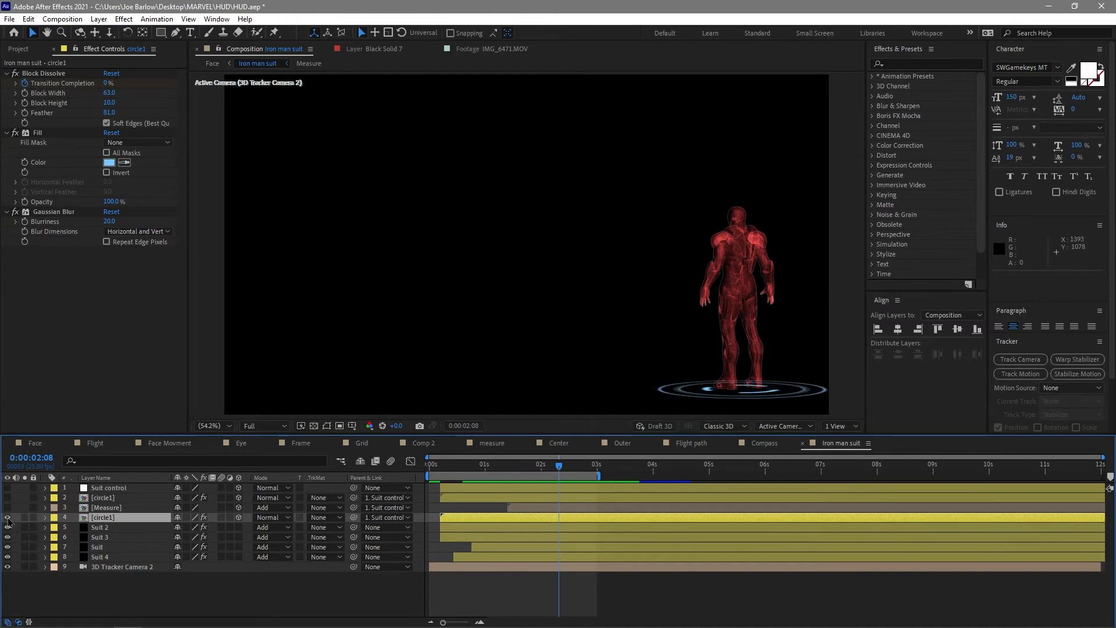
double_click(99, 518)
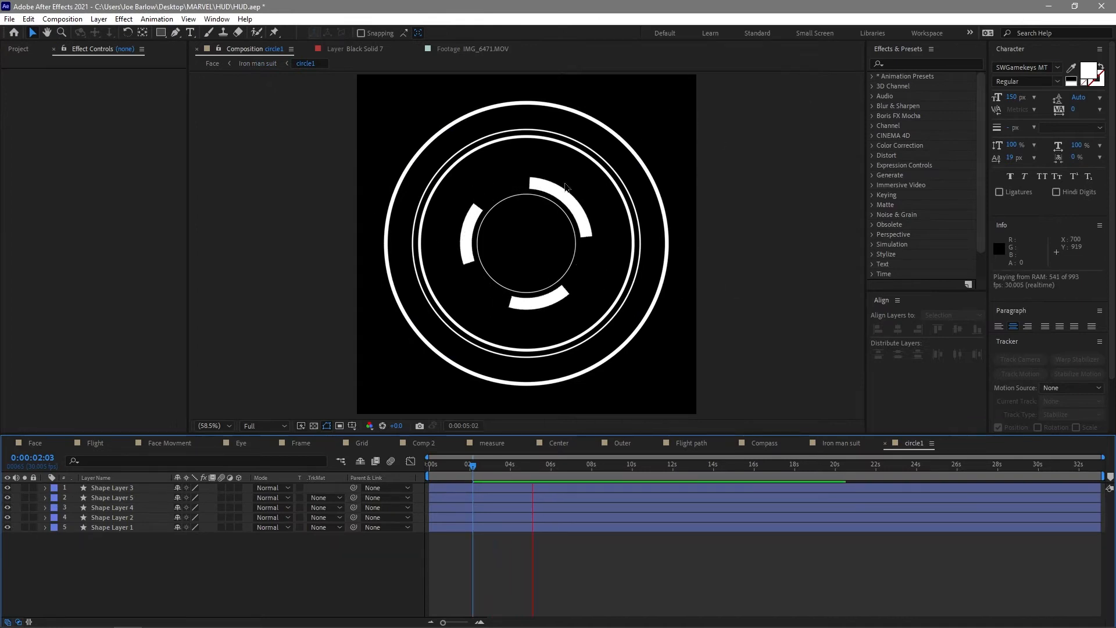
key("ctrl+w")
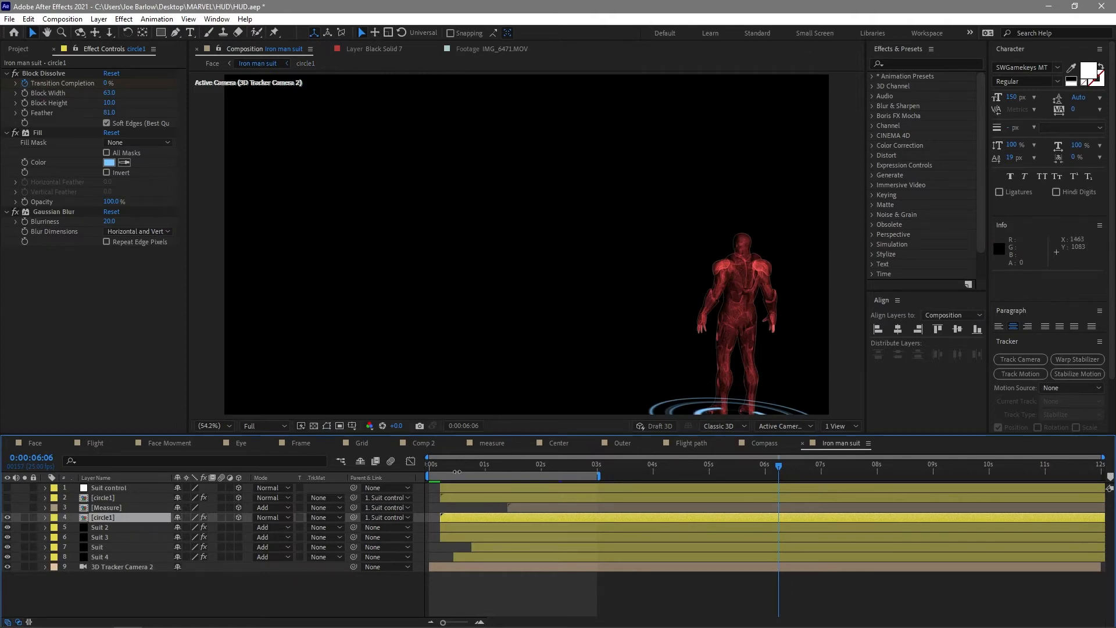
Show the circle1 layer above Measure and preview both floor circles from near the composition's start.
left_click(107, 499)
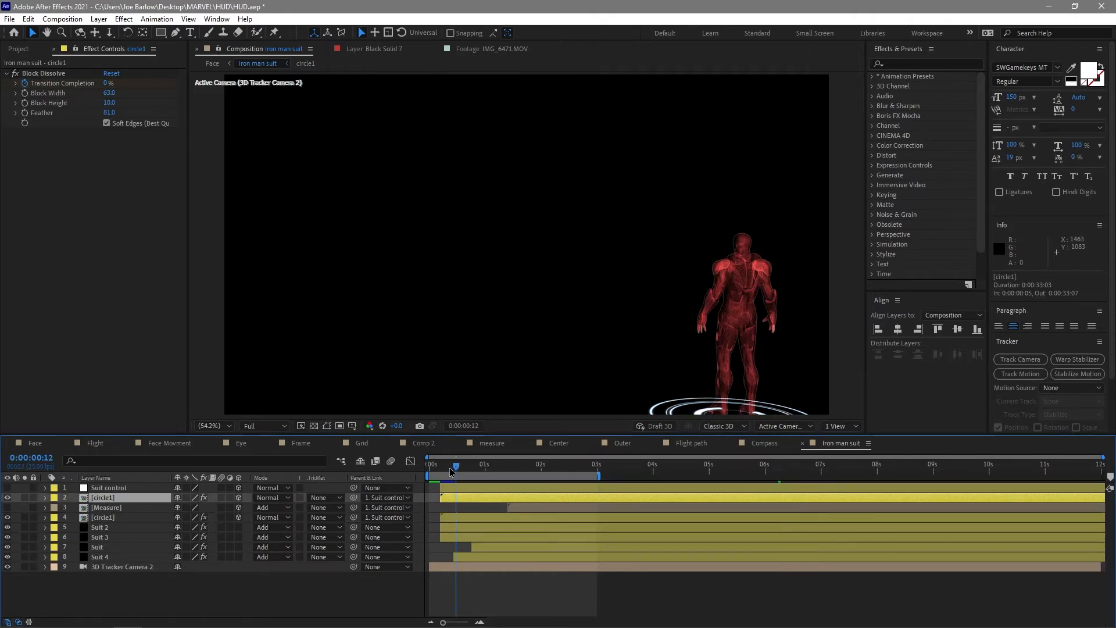
left_click_drag(452, 472, 431, 471)
key("space")
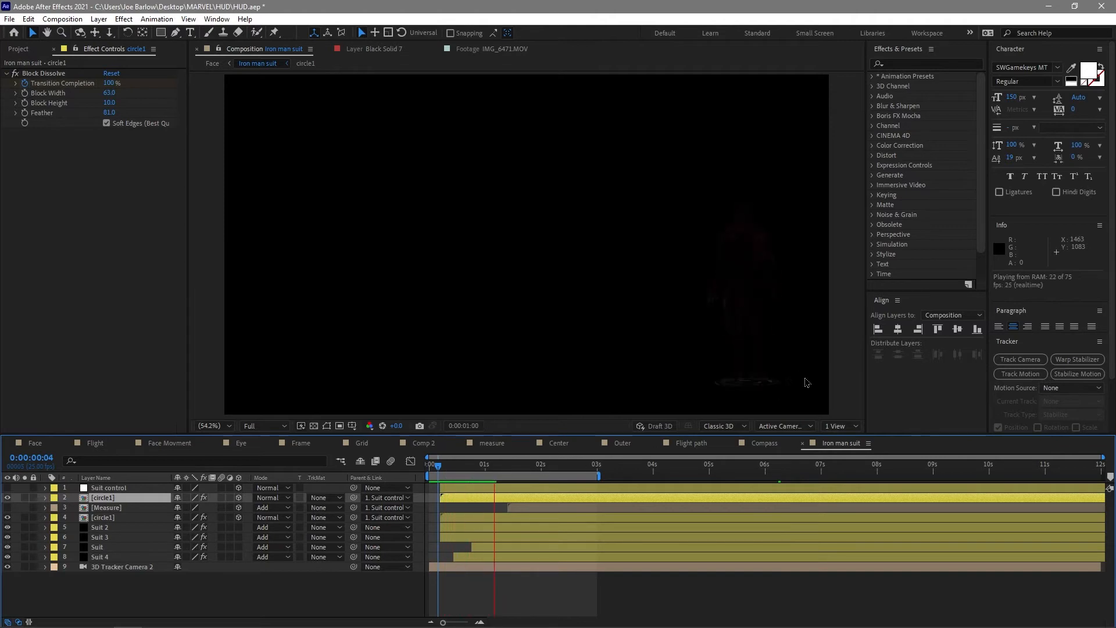
key("space")
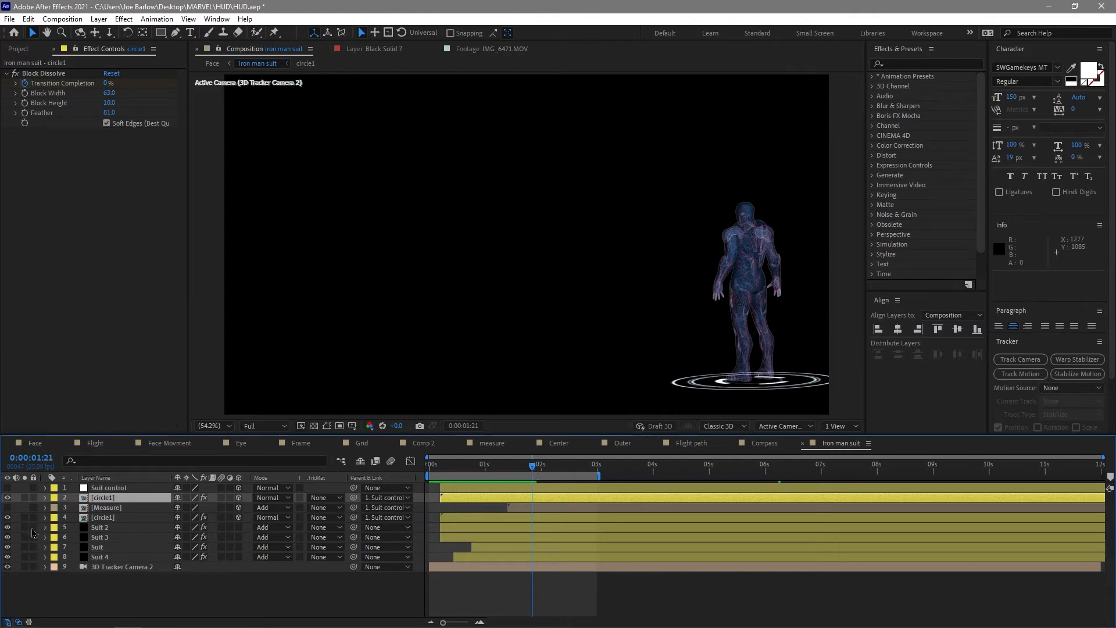
Show the Measure layer, scrub through its animation beside the suit, and open its source composition.
left_click(122, 510)
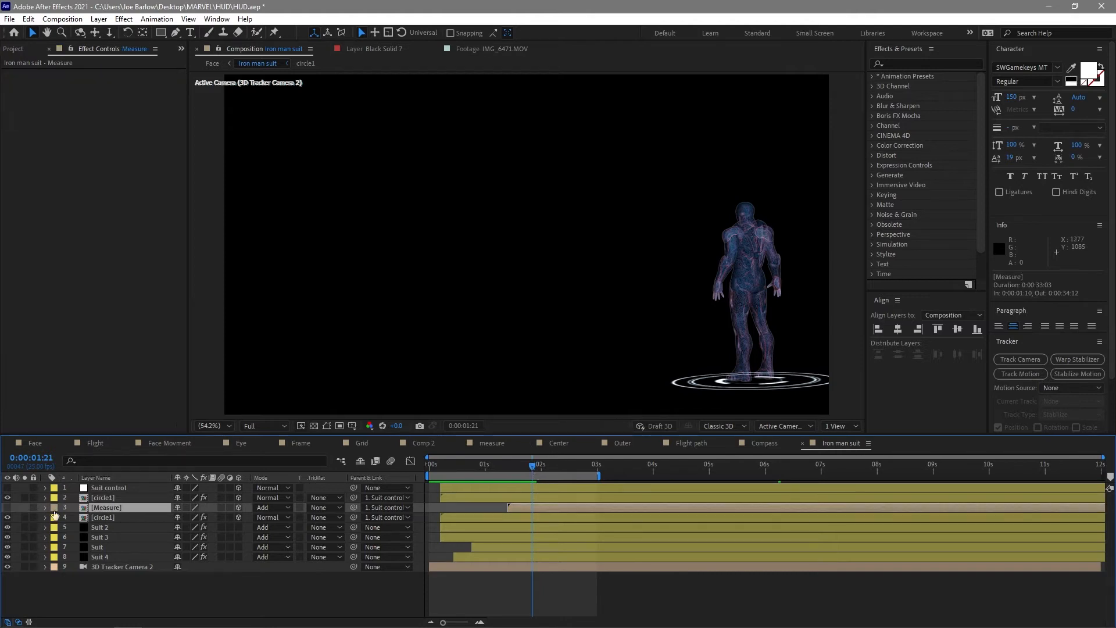
left_click(7, 507)
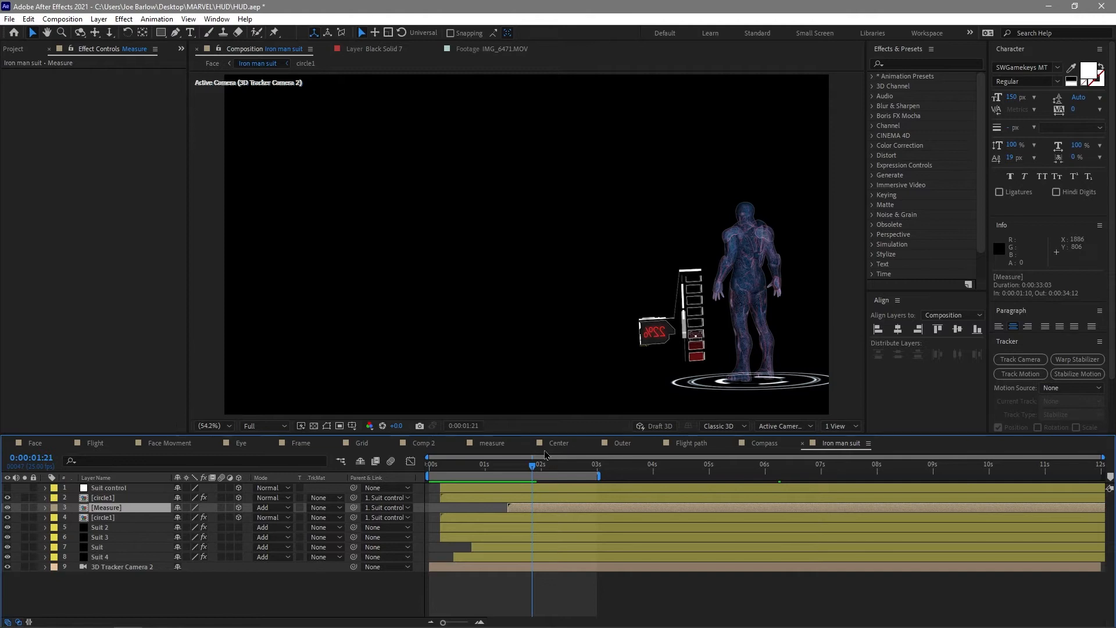
mouse_move(536, 467)
left_mouse_down()
mouse_move(507, 467)
mouse_move(553, 468)
left_mouse_up()
double_click(559, 508)
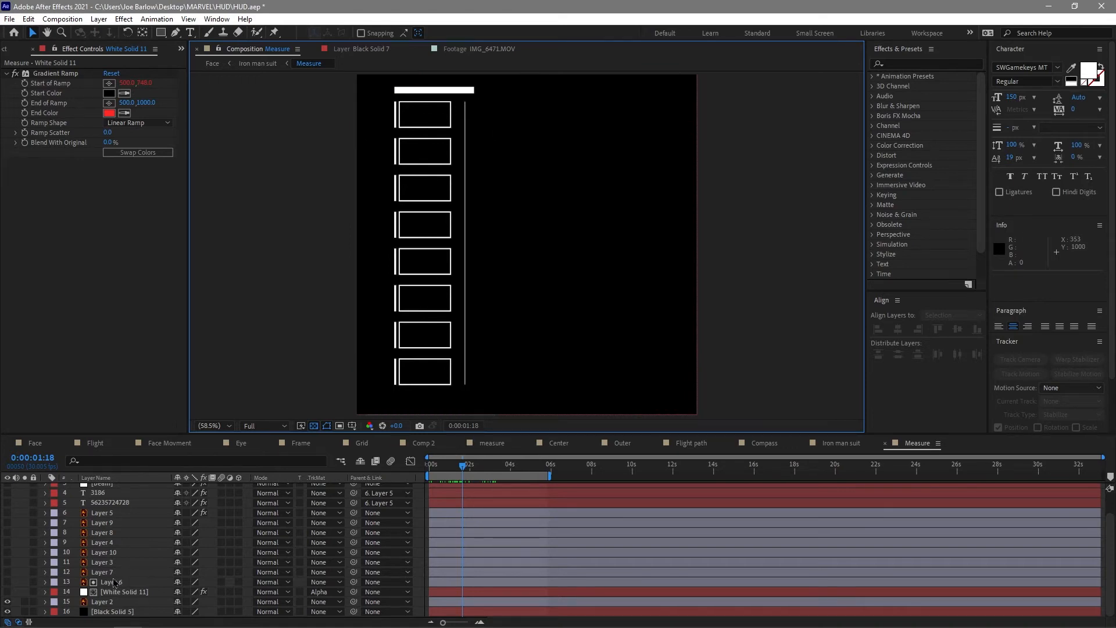
Show the White Solid 11 layer and examine the wiggle expression driving its Gradient Ramp's Start of Ramp.
left_click(101, 593)
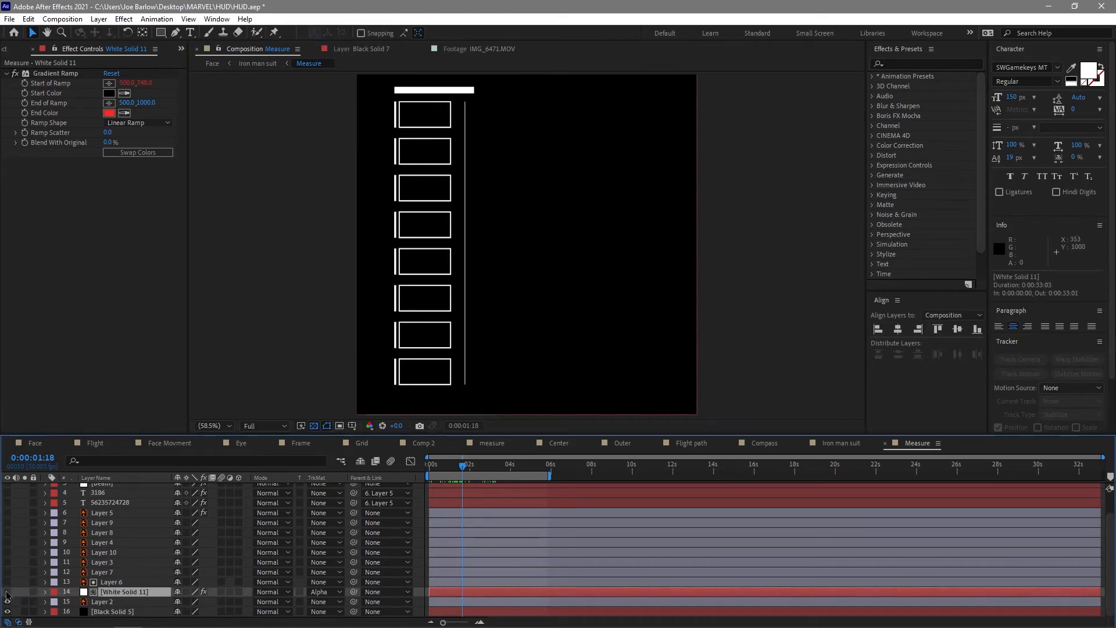
left_click(7, 592)
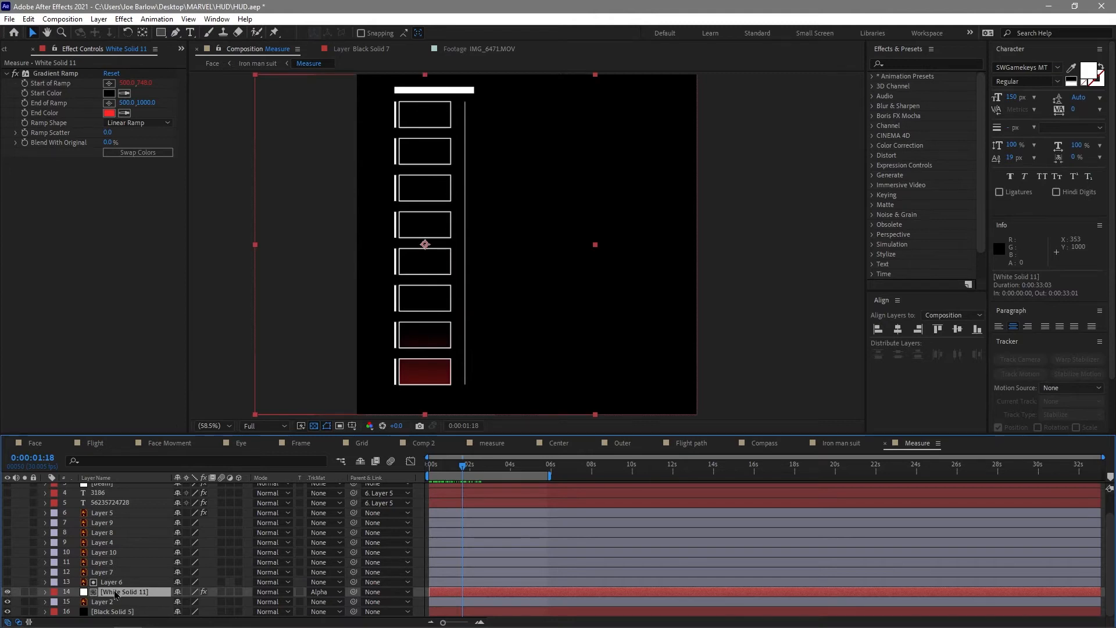
key("e")
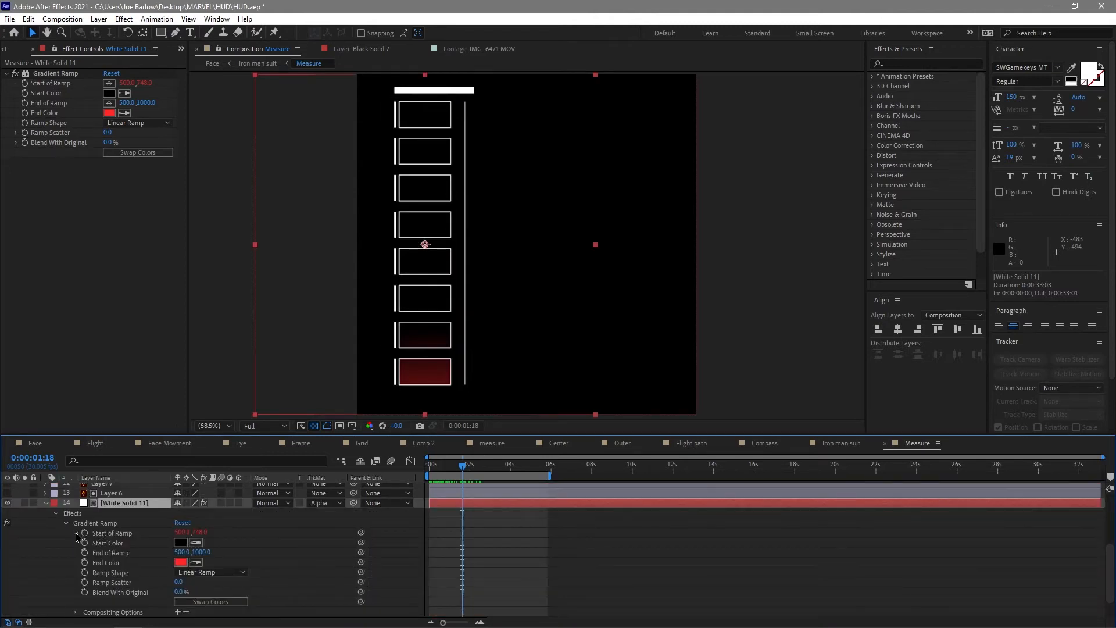
left_click(76, 534)
left_click(491, 544)
left_click(481, 521)
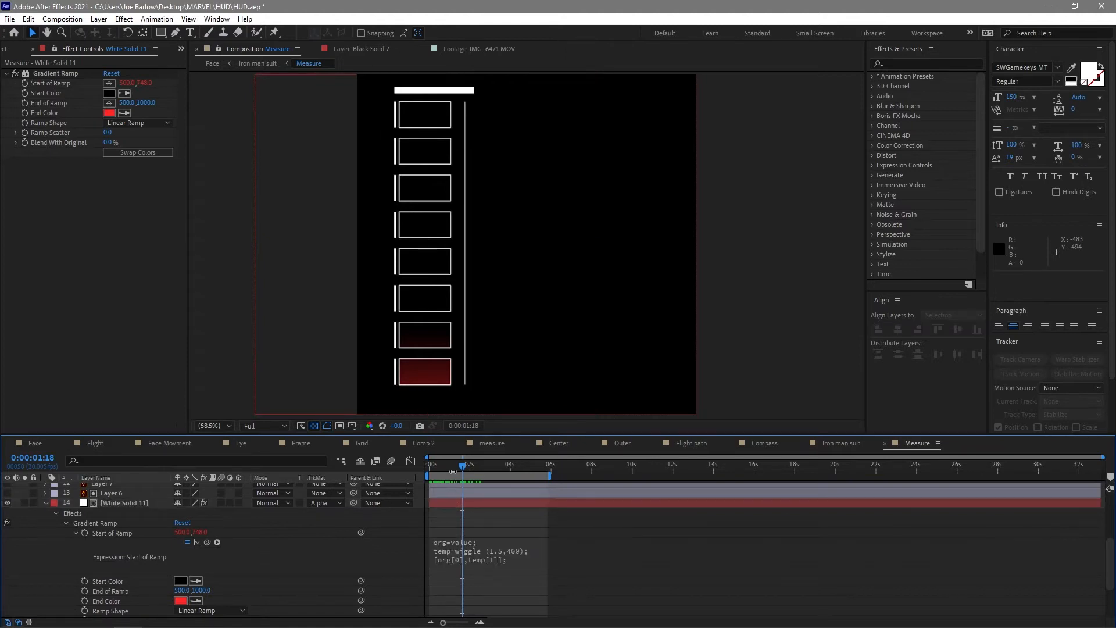
left_click_drag(451, 468, 532, 478)
Collapse White Solid 11's properties, show Layer 7 and preview the gauge from the first frame.
key("Home")
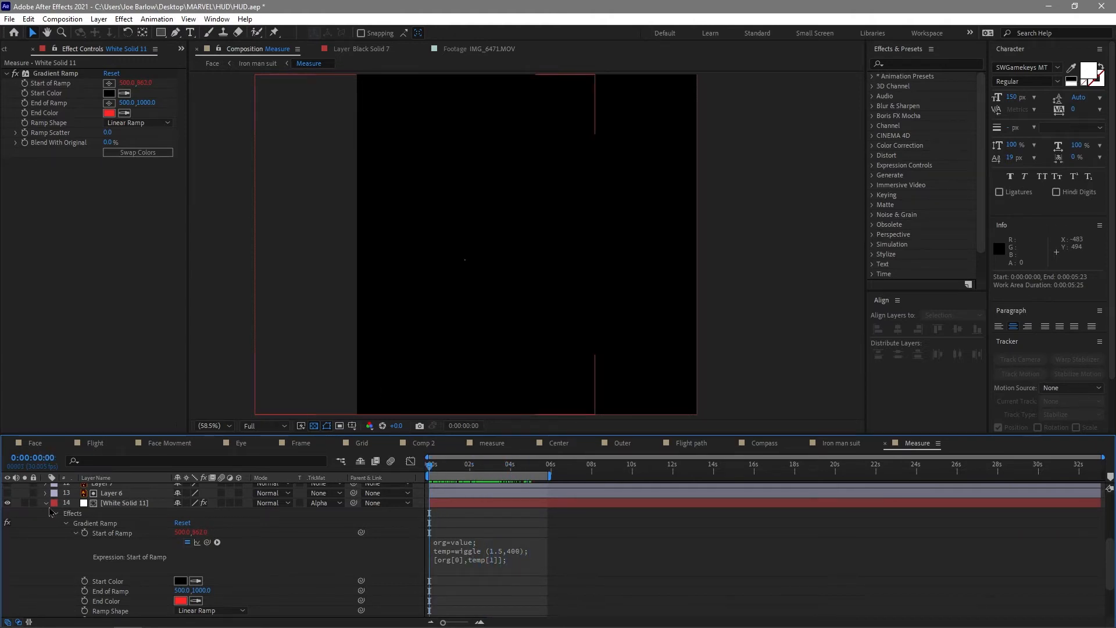
left_click(47, 505)
left_click(106, 573)
key("space")
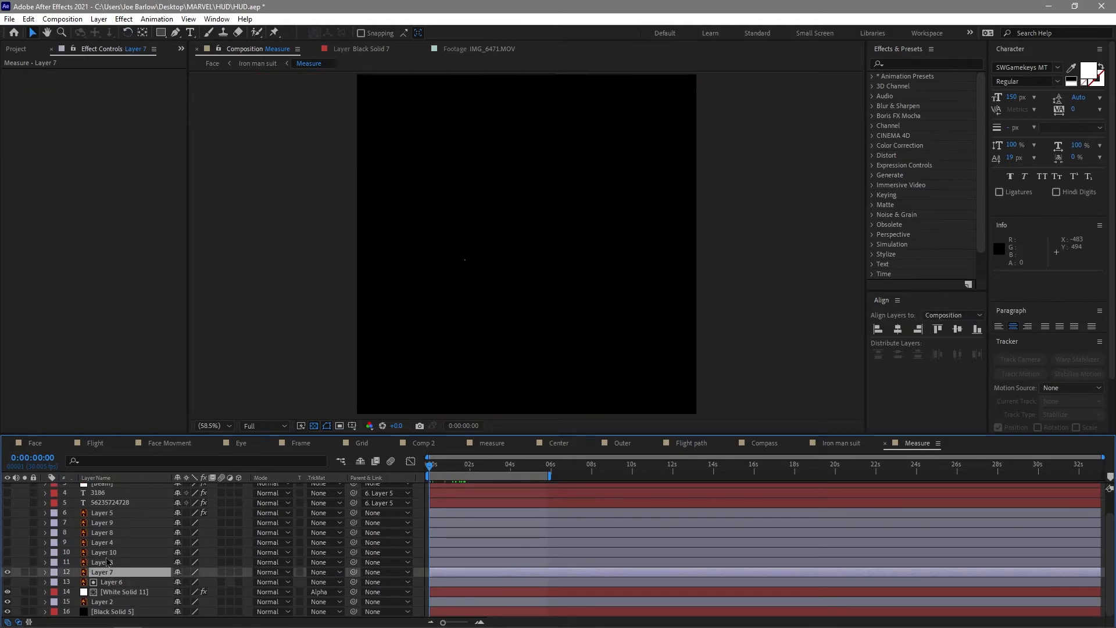
key("space")
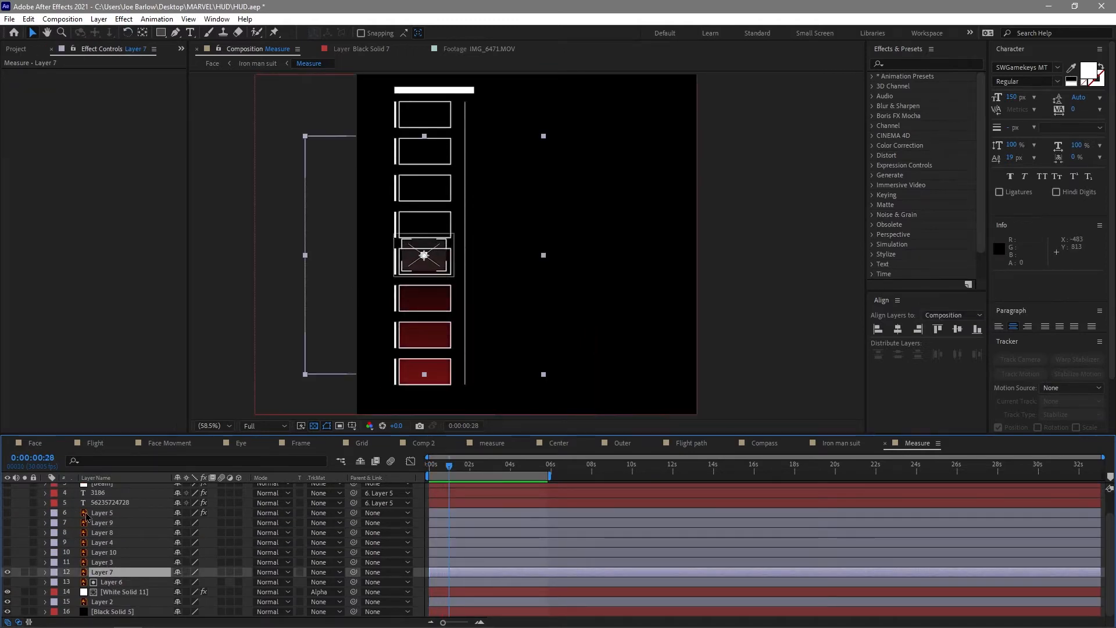
Show Layers 3, 10, 4, 8, 9 and 5, and preview them from the first frame with Layer 5 selected.
left_click(103, 563)
left_click_drag(8, 568, 7, 513)
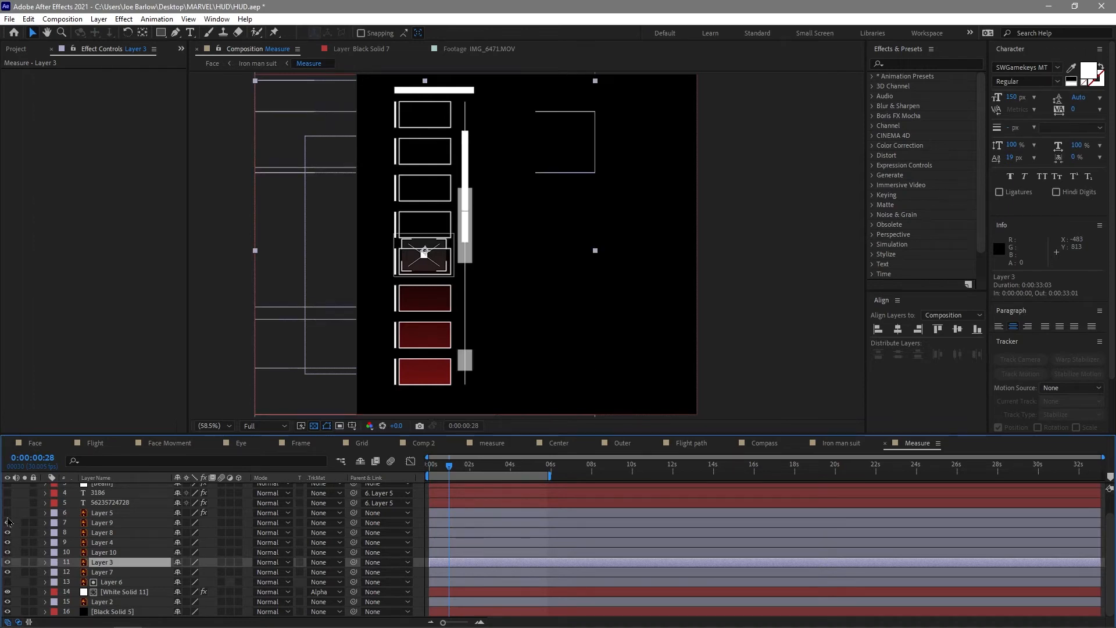
left_click(102, 512)
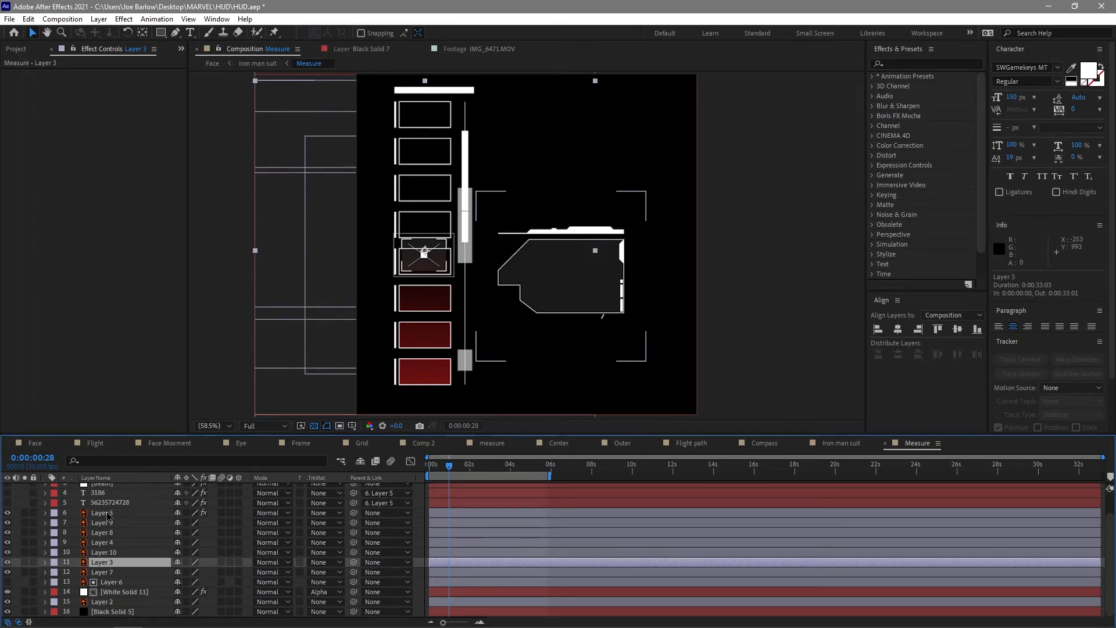
left_click(441, 473)
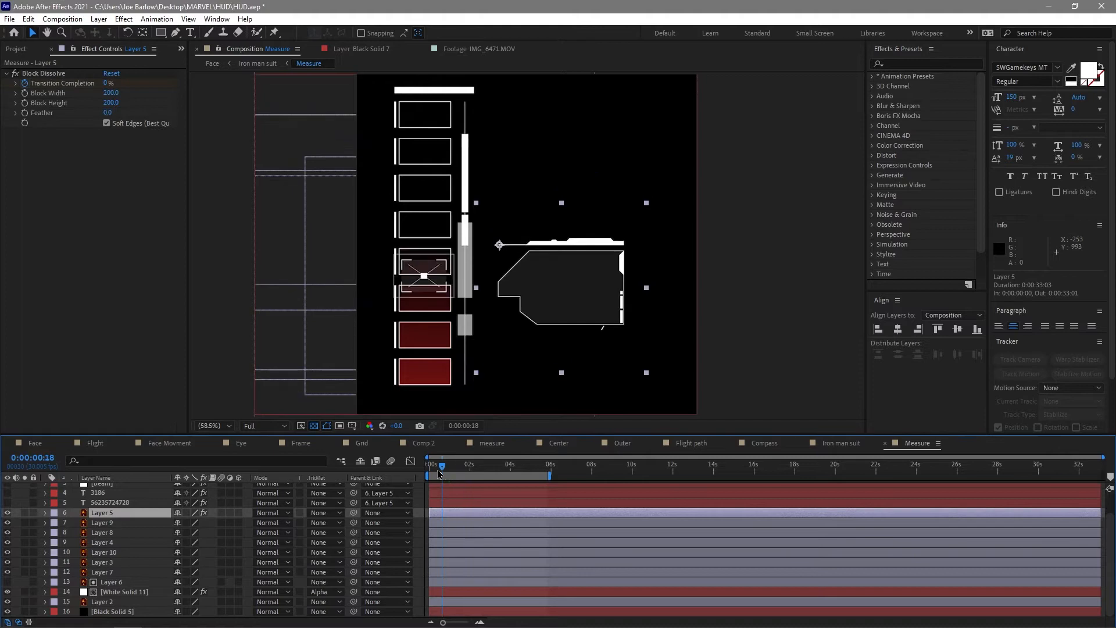
key("space")
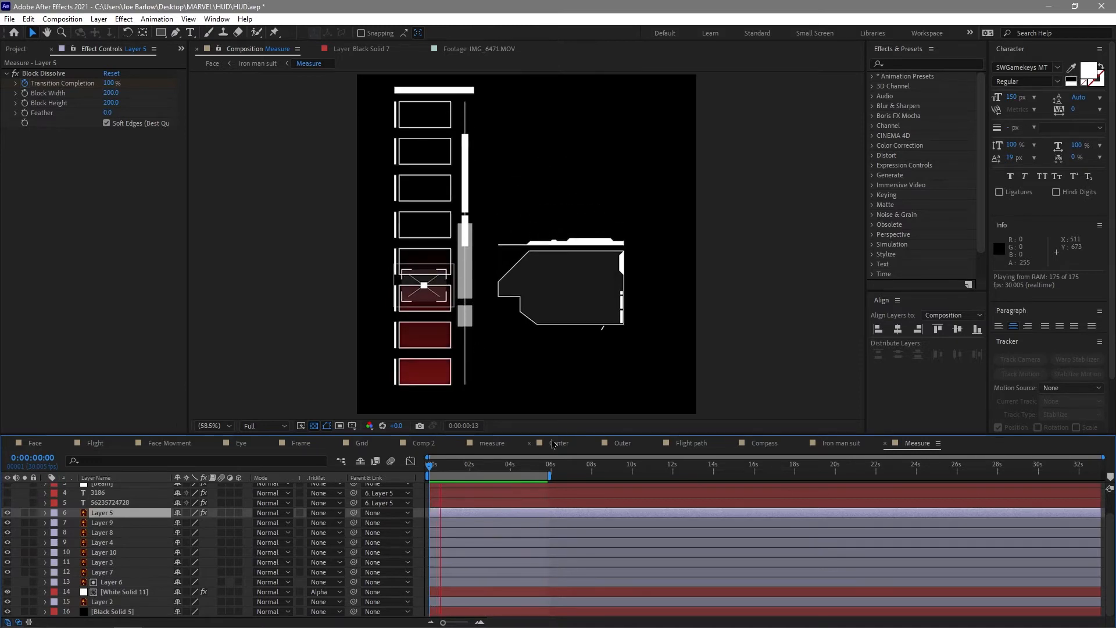
left_click(438, 481)
key("Home")
key("space")
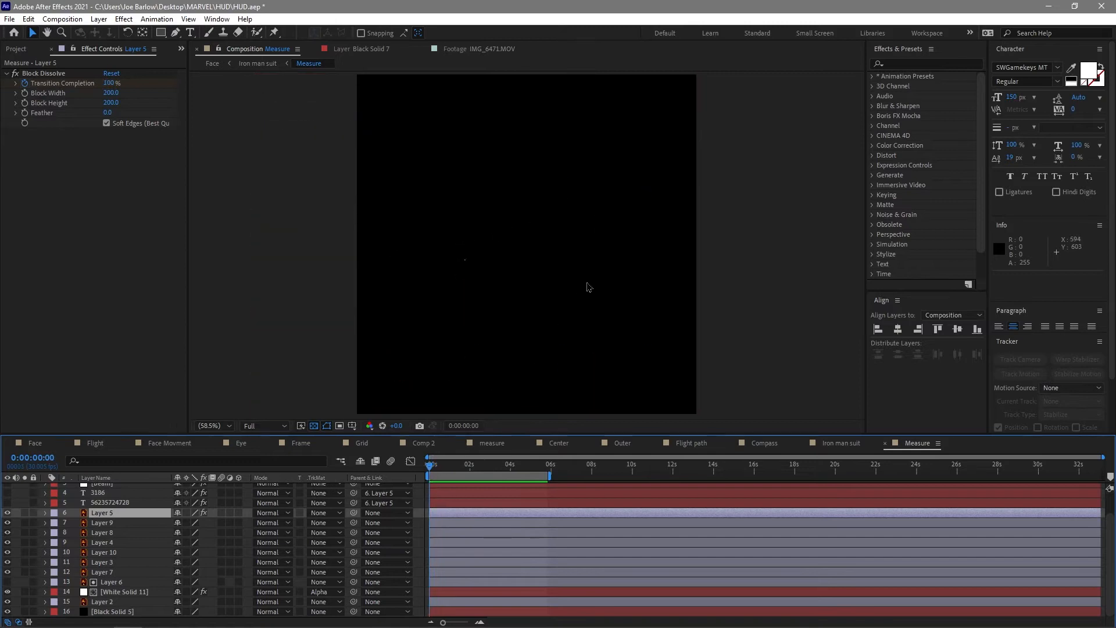
Preview the gauge animation from the first frame and again from 0:00:03:04 with Layer 5 selected.
key("space")
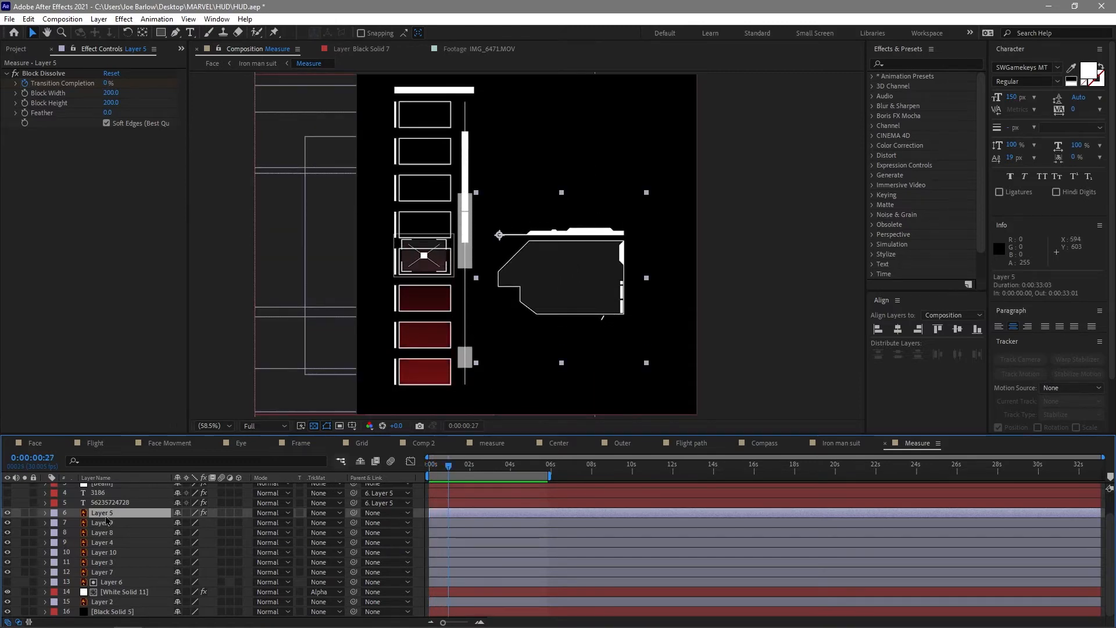
left_click(494, 466)
key("space")
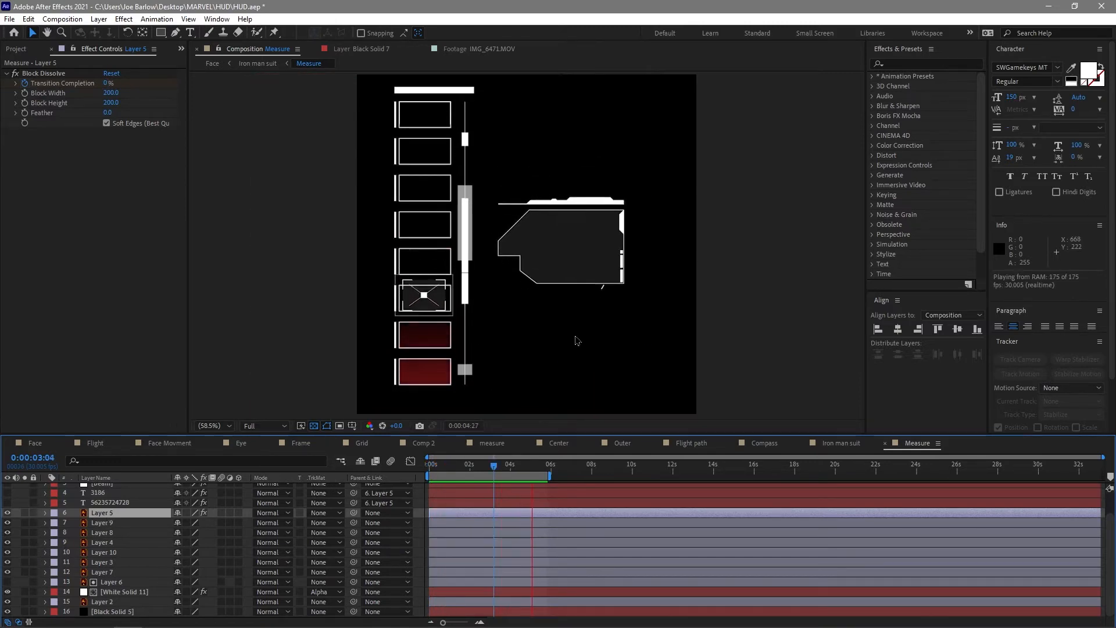
Show the two small number text layers and the 22% and 22% 2 text layers on the gauge's readout panel.
scroll(508, 514, "up", 2)
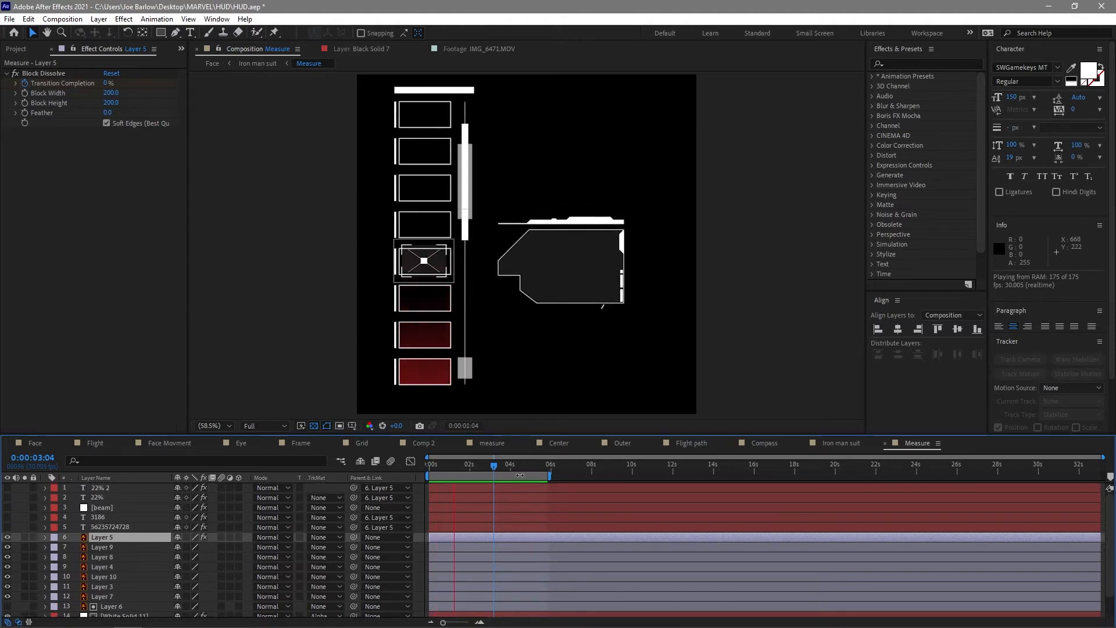
left_click(133, 529)
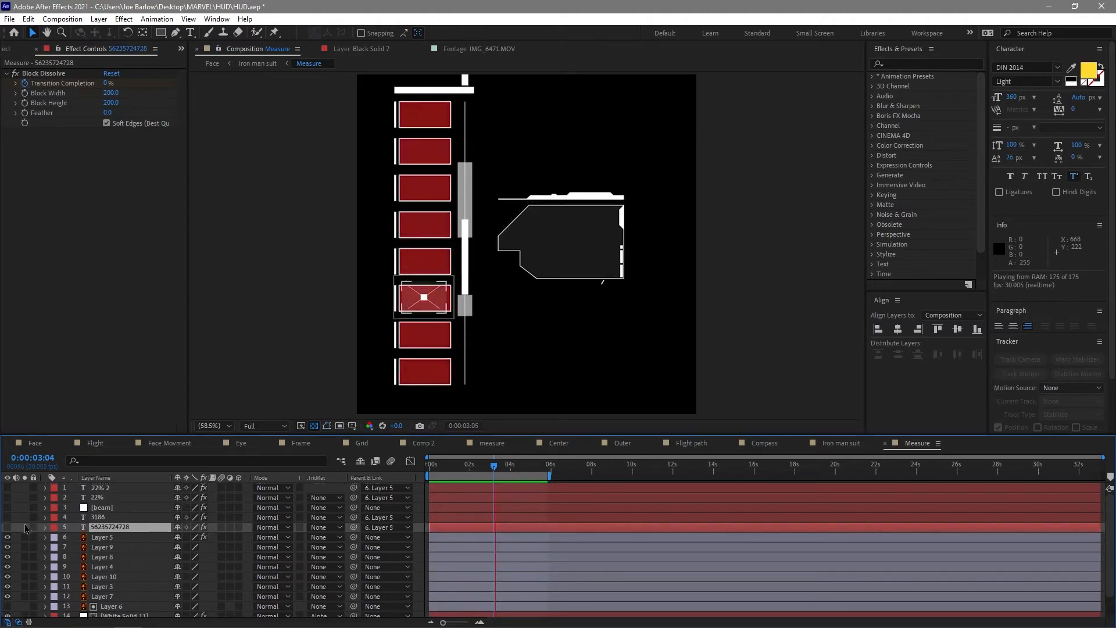
left_click_drag(8, 528, 8, 517)
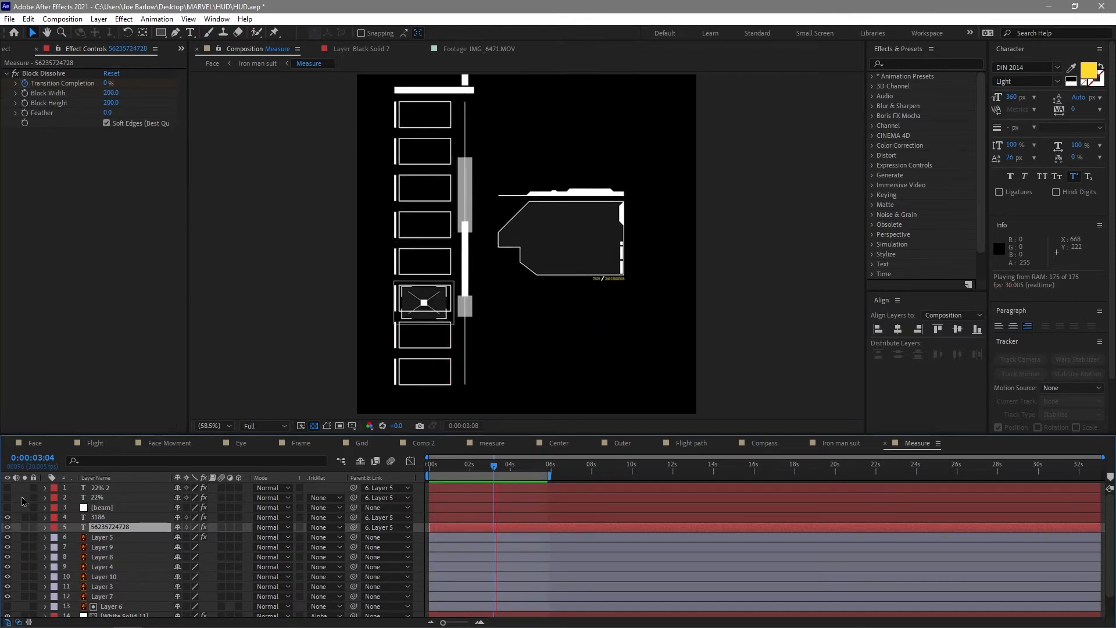
left_click_drag(7, 497, 8, 488)
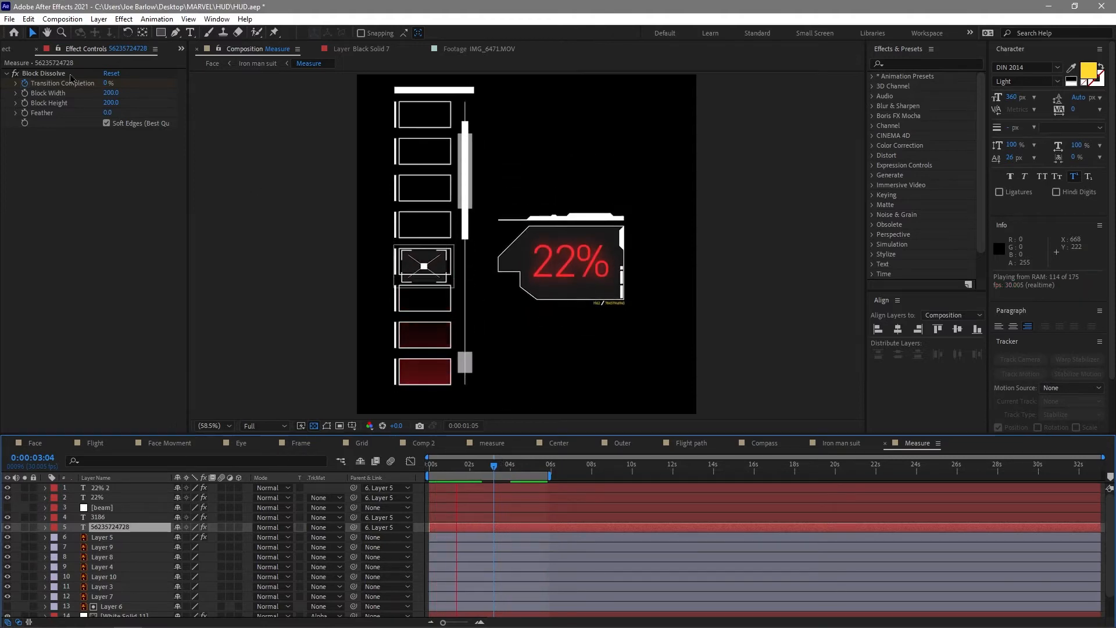
Show the beam layer and expand its effects to reveal the Block Dissolve keyframes.
left_click(102, 508)
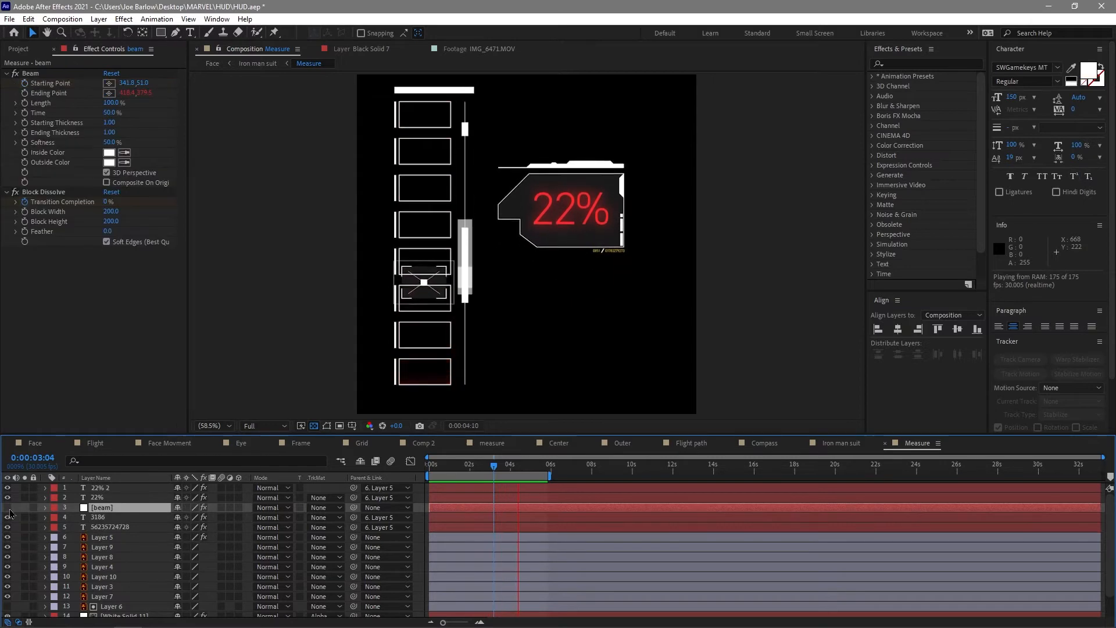
left_click(8, 508)
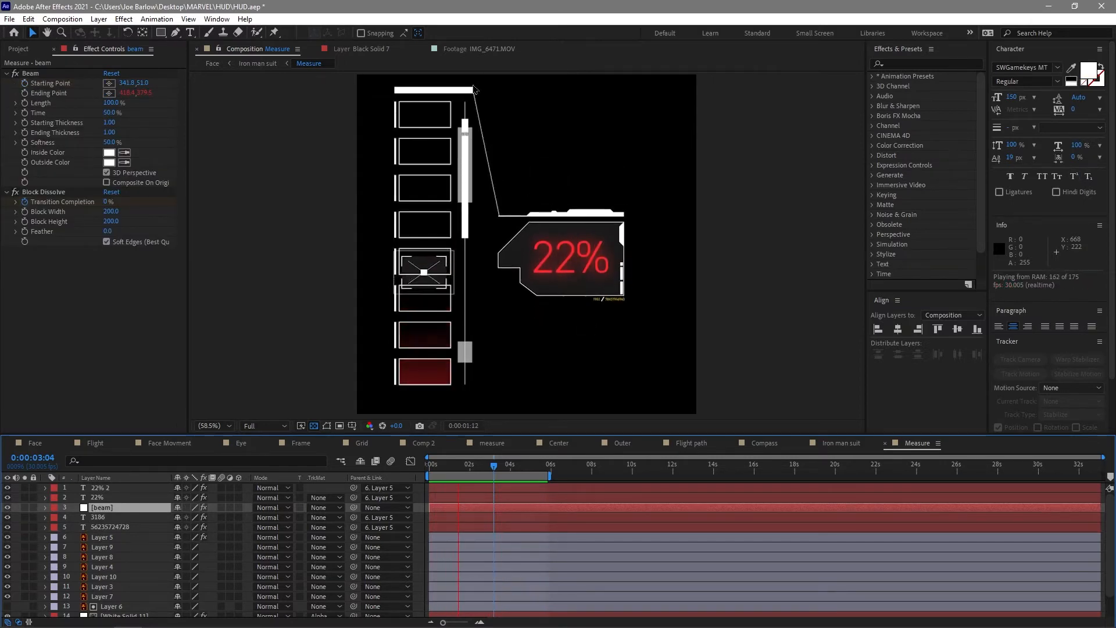
left_click(45, 508)
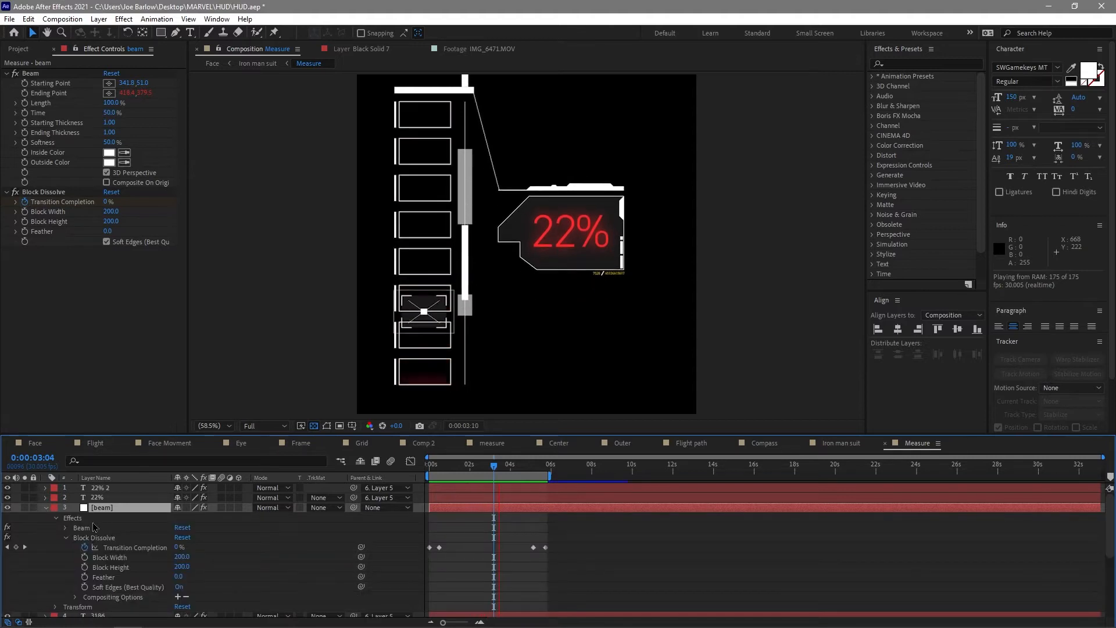
left_click(61, 554)
left_click(106, 508)
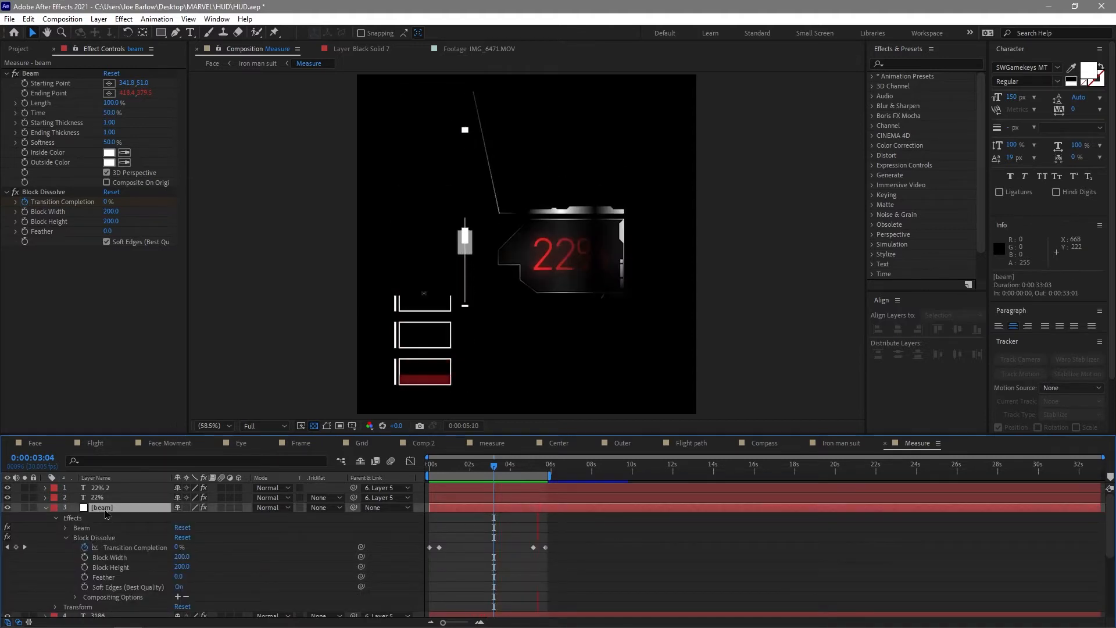
Examine the Beam effect's Starting Point and Ending Point at 0:00:02:26, and preview the connecting line from the first frame.
key("space")
left_click(487, 469)
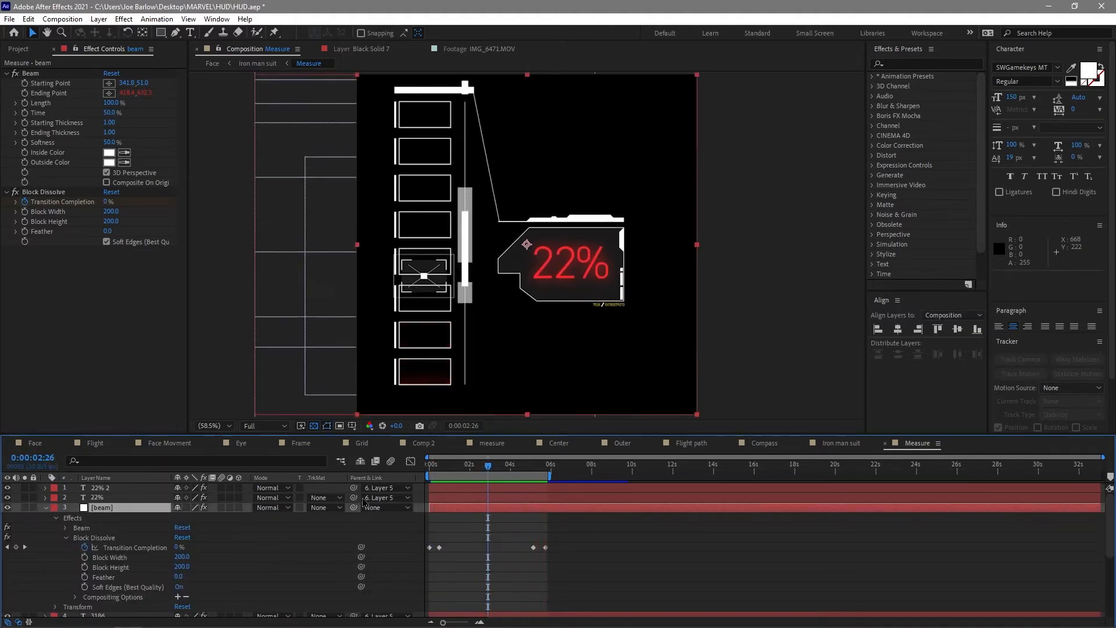
left_click(66, 528)
left_click(109, 515)
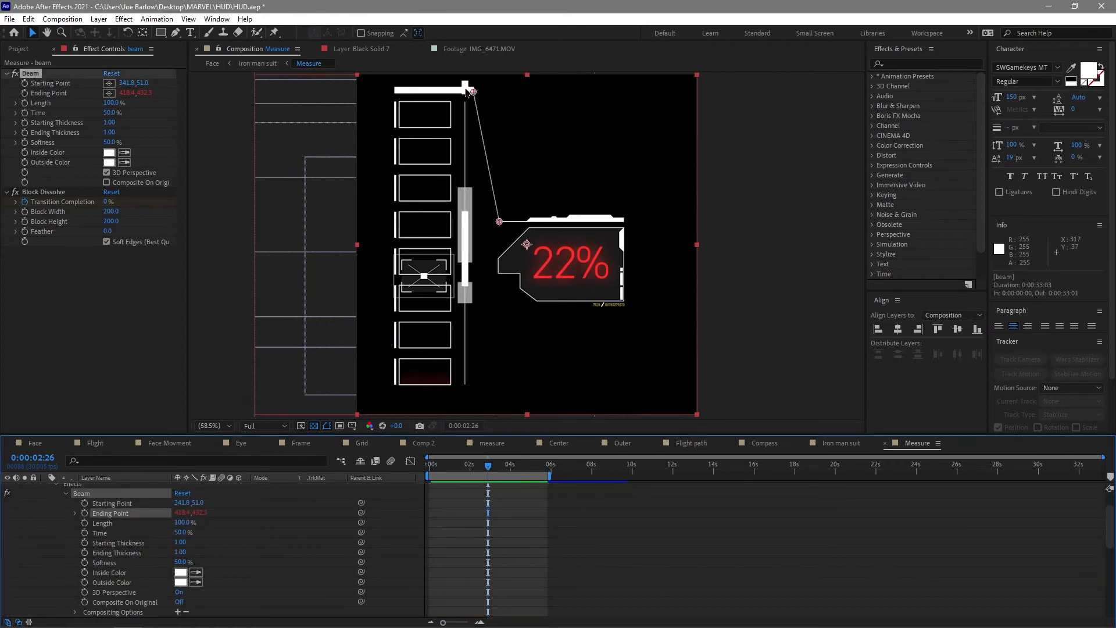
key("space")
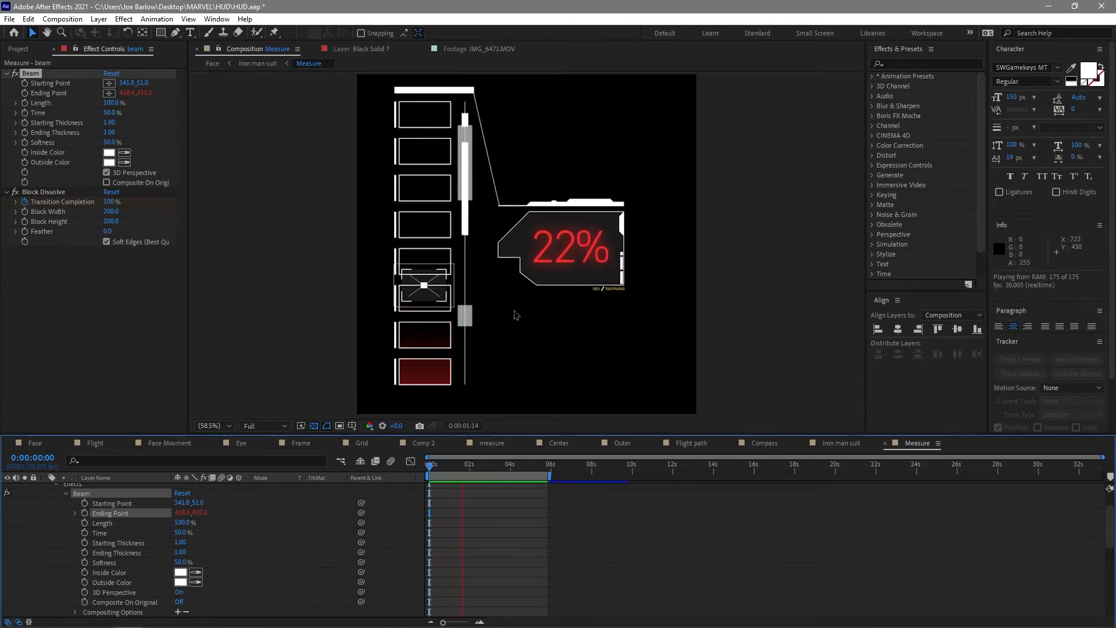
key("space")
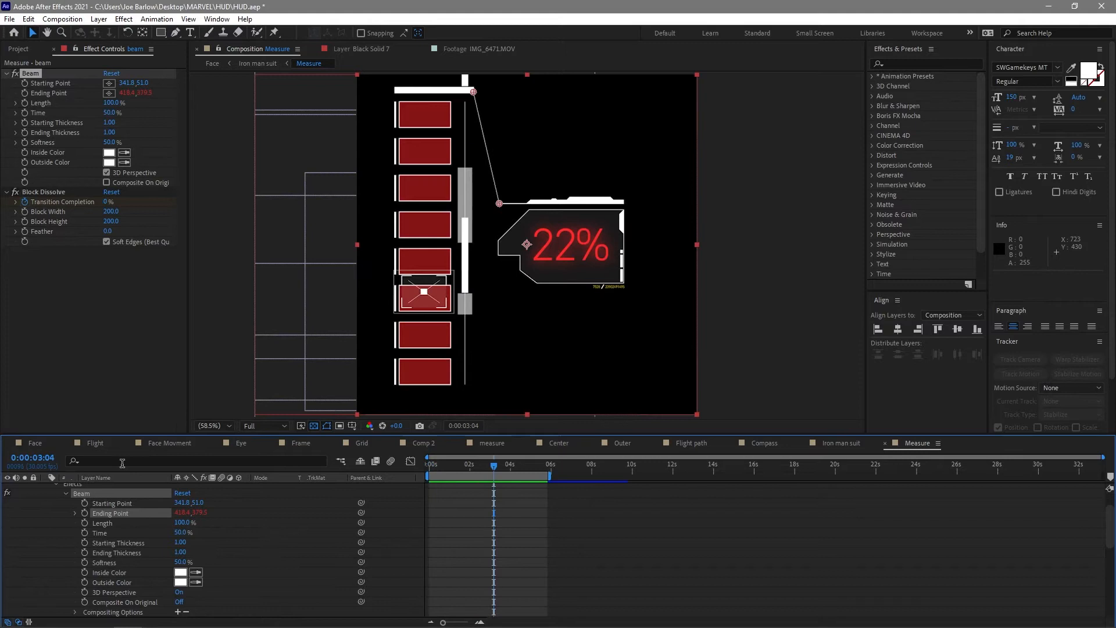
Return through the Iron man suit composition to the Face composition and scrub the finished suit and gauge.
left_click(832, 444)
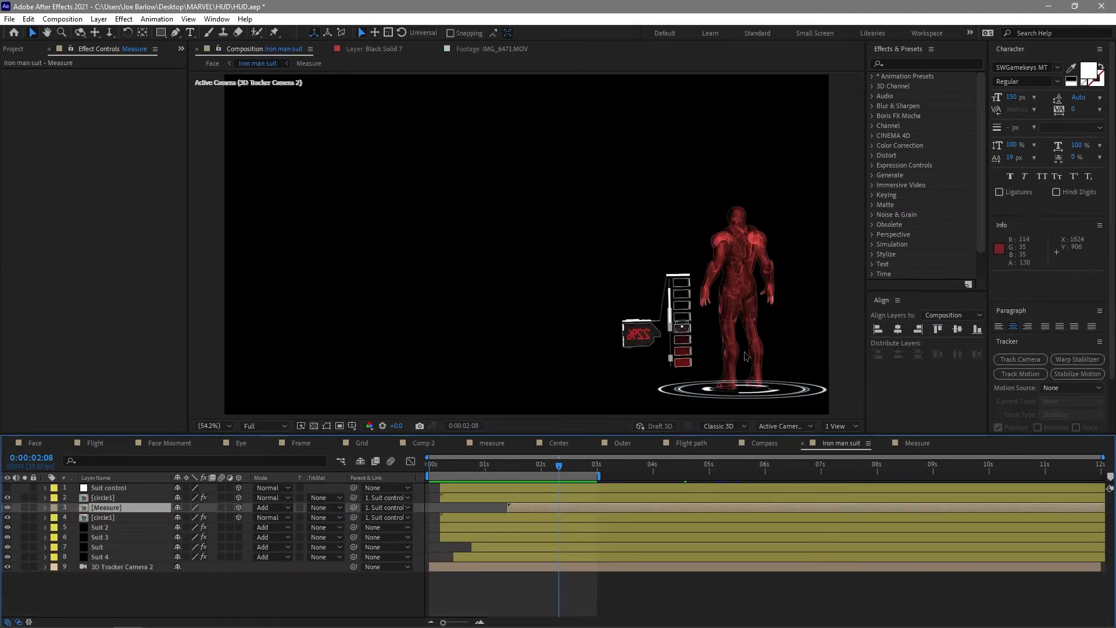
left_click(35, 445)
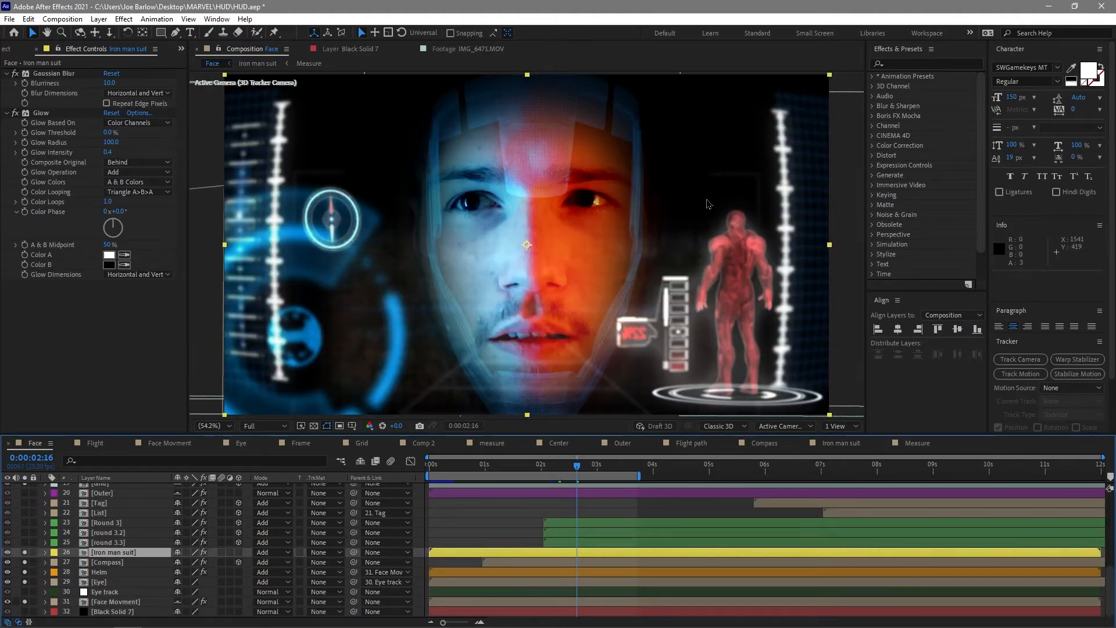
left_click_drag(576, 468, 501, 468)
left_click_drag(760, 469, 857, 470)
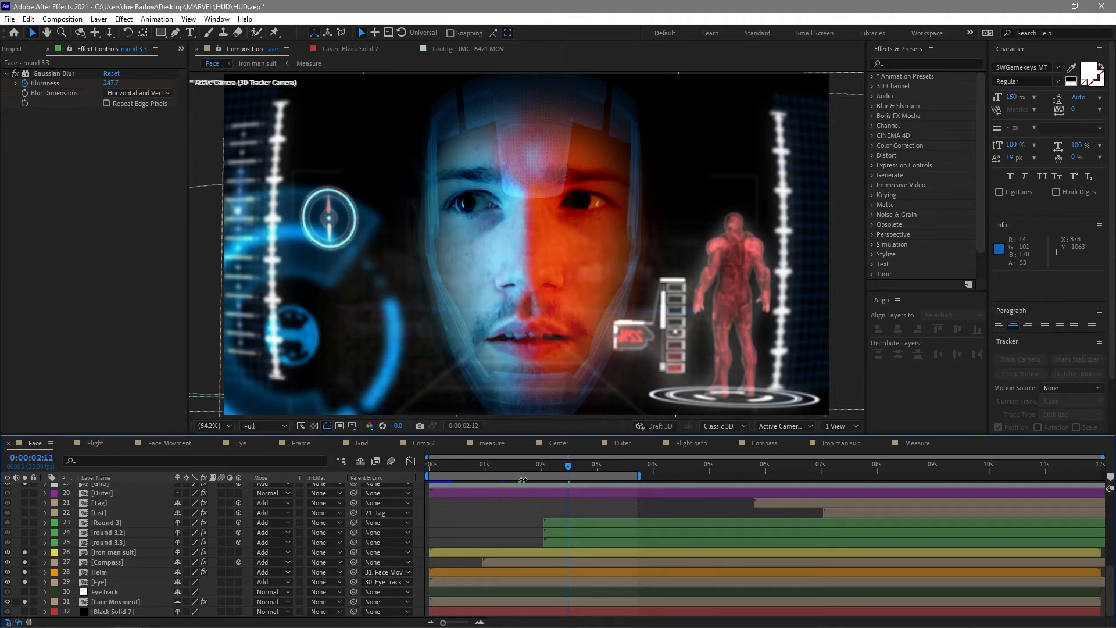
Solo the Round 3, round 3.2 and round 3.3 layers and scrub their rings over the eye to 0:00:03:10.
left_click(110, 523)
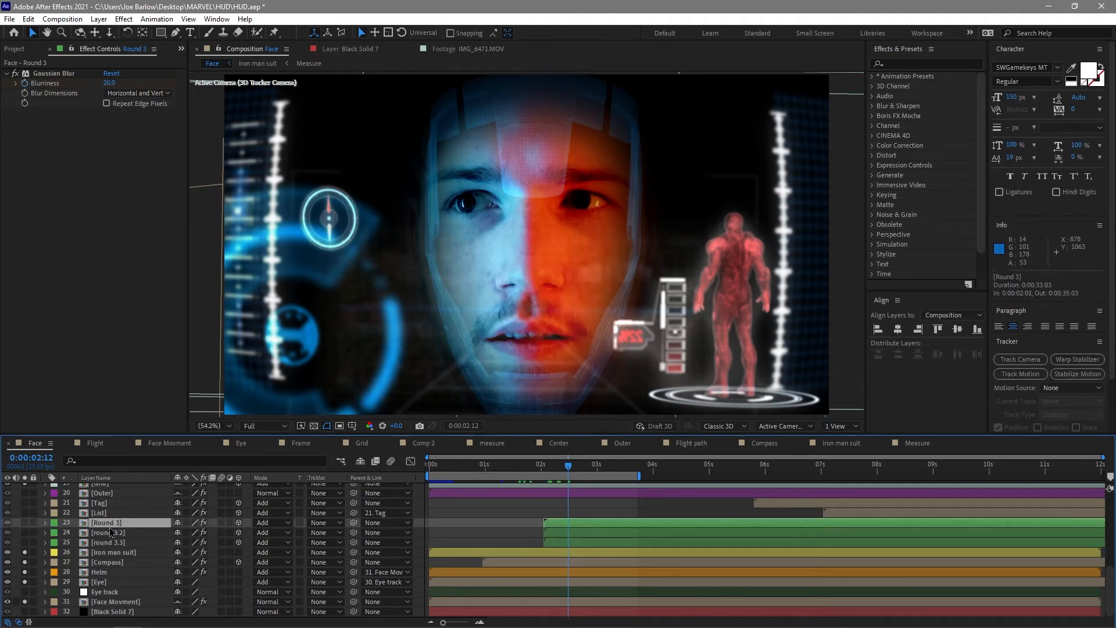
left_click(115, 538, "shift")
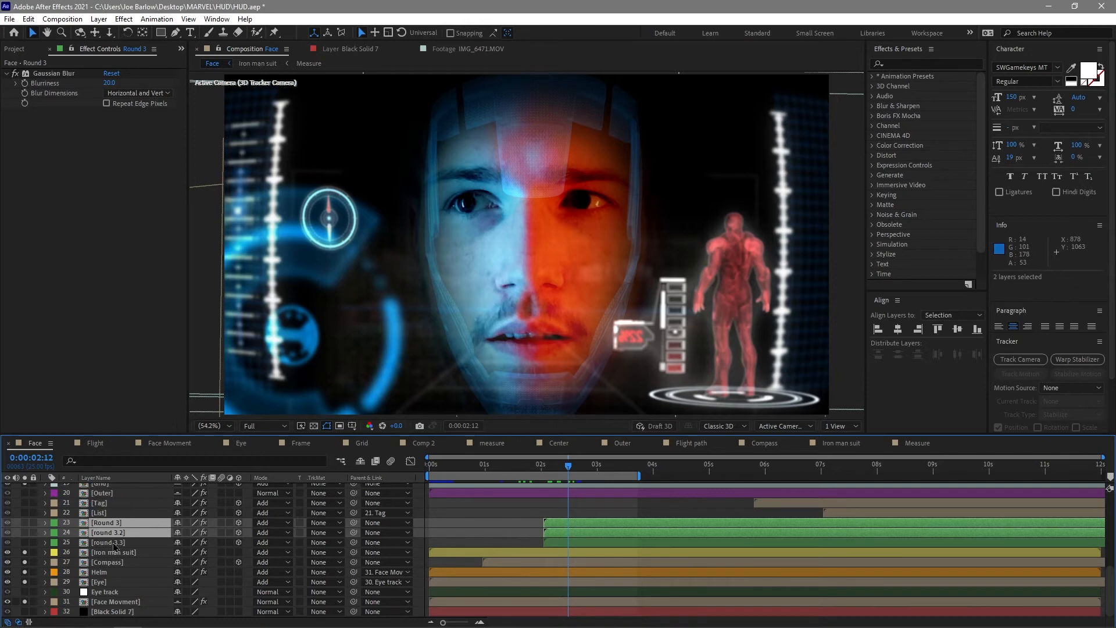
left_click(122, 542, "shift")
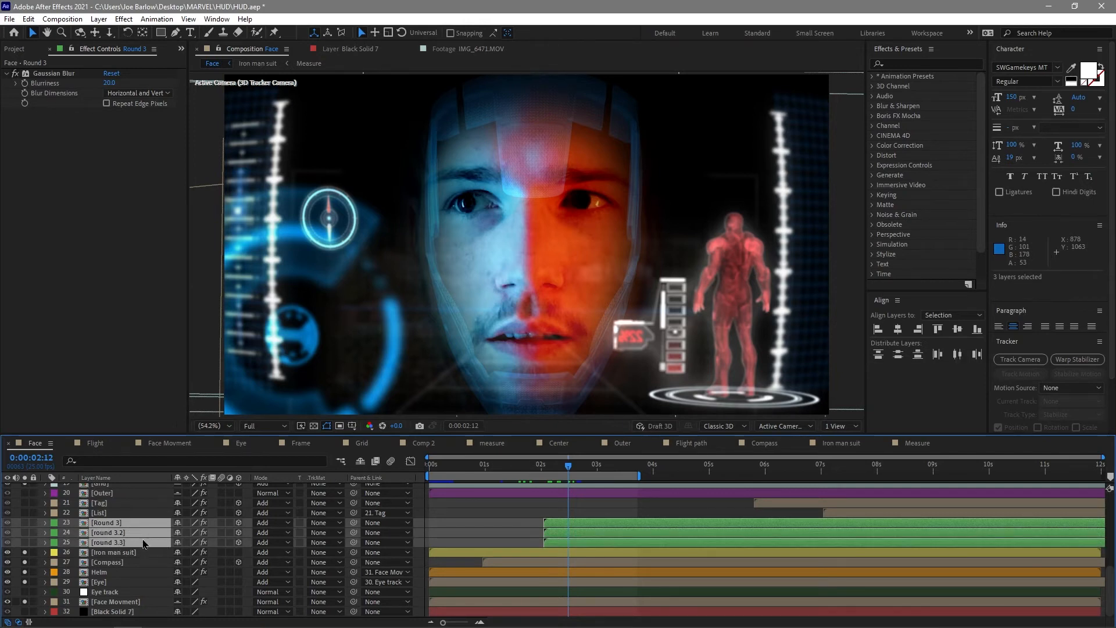
left_click(24, 542)
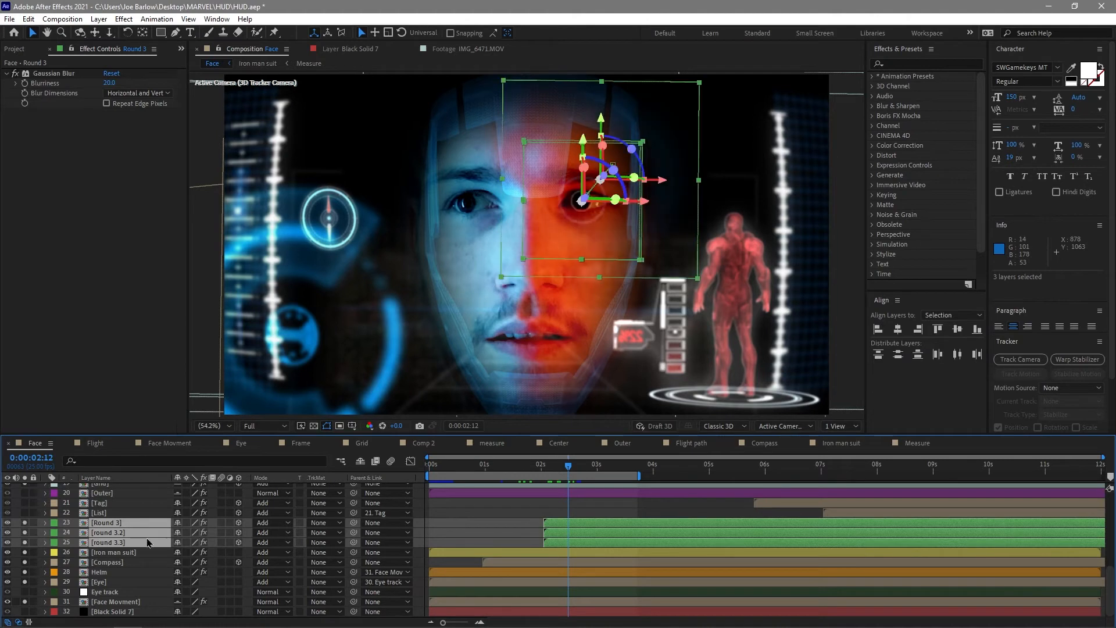
left_click(519, 530)
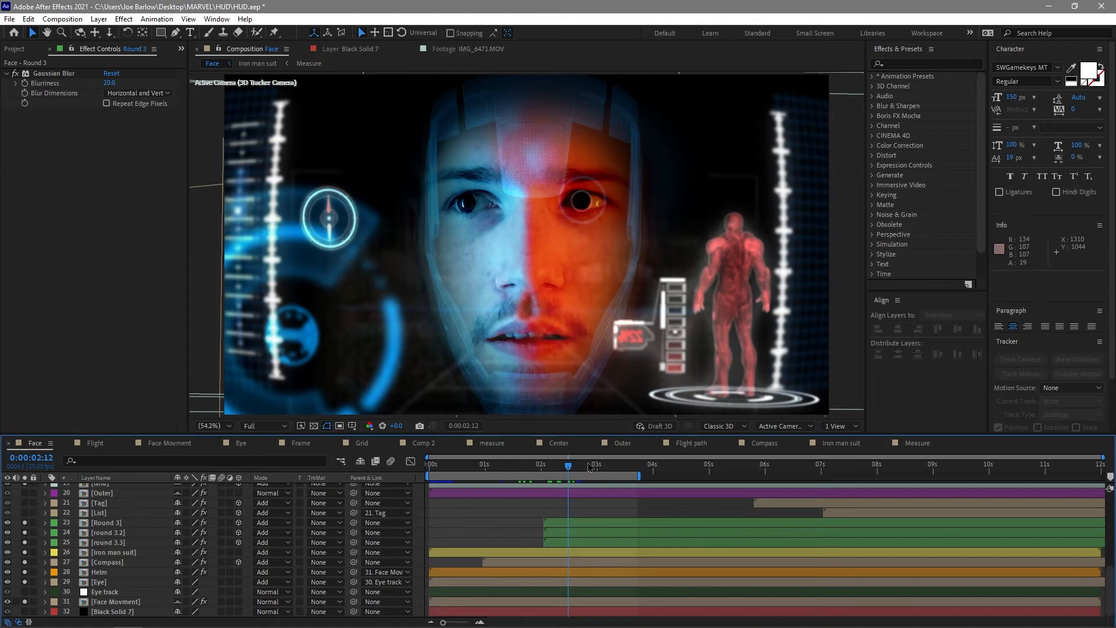
left_click_drag(597, 471, 611, 472)
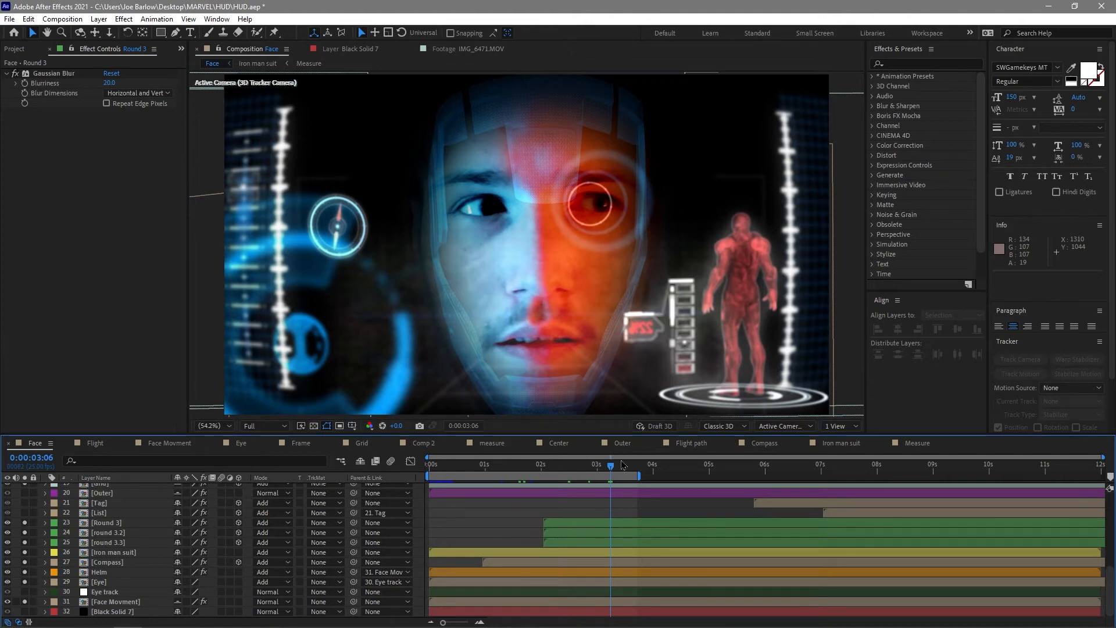
left_click_drag(613, 469, 621, 469)
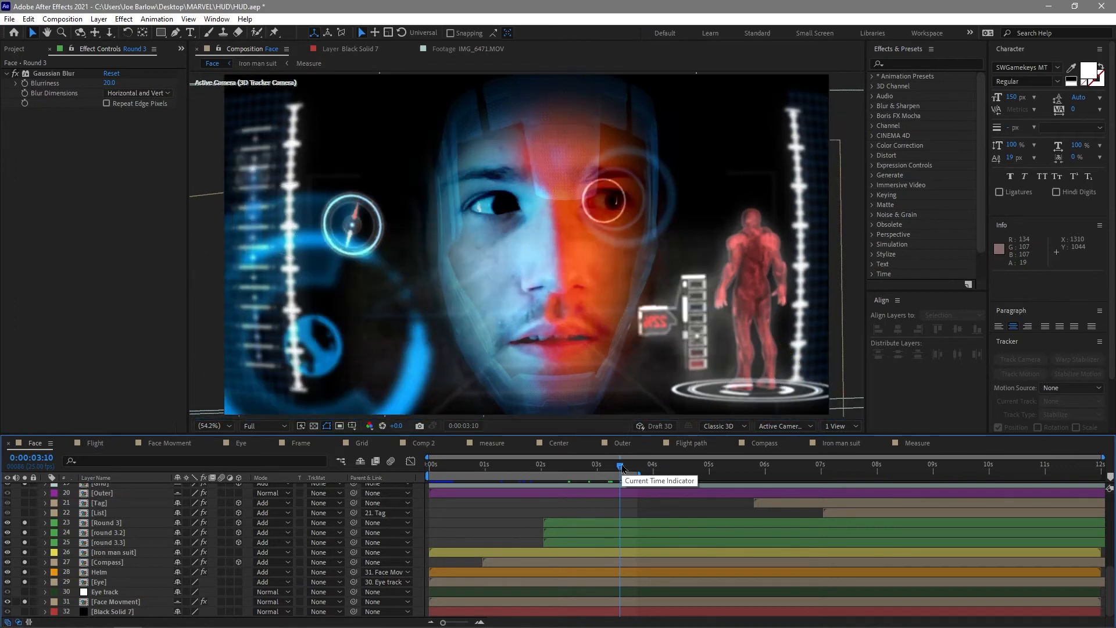
Open the Round 3 layer's source composition and scrub through its ring's scale and rotation animation.
left_click(586, 521)
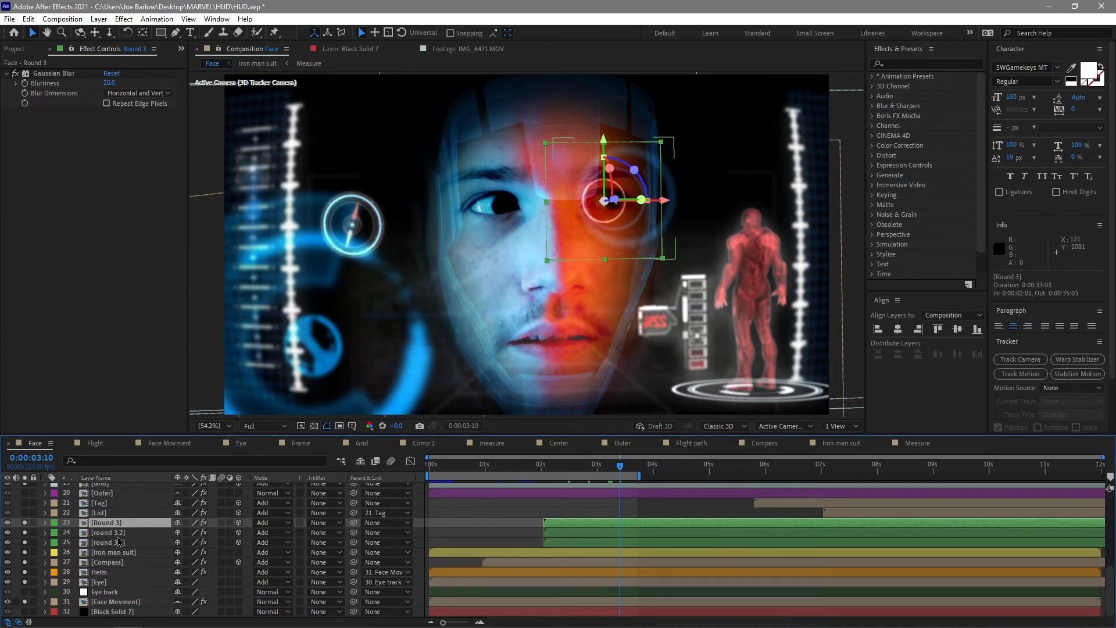
double_click(555, 523)
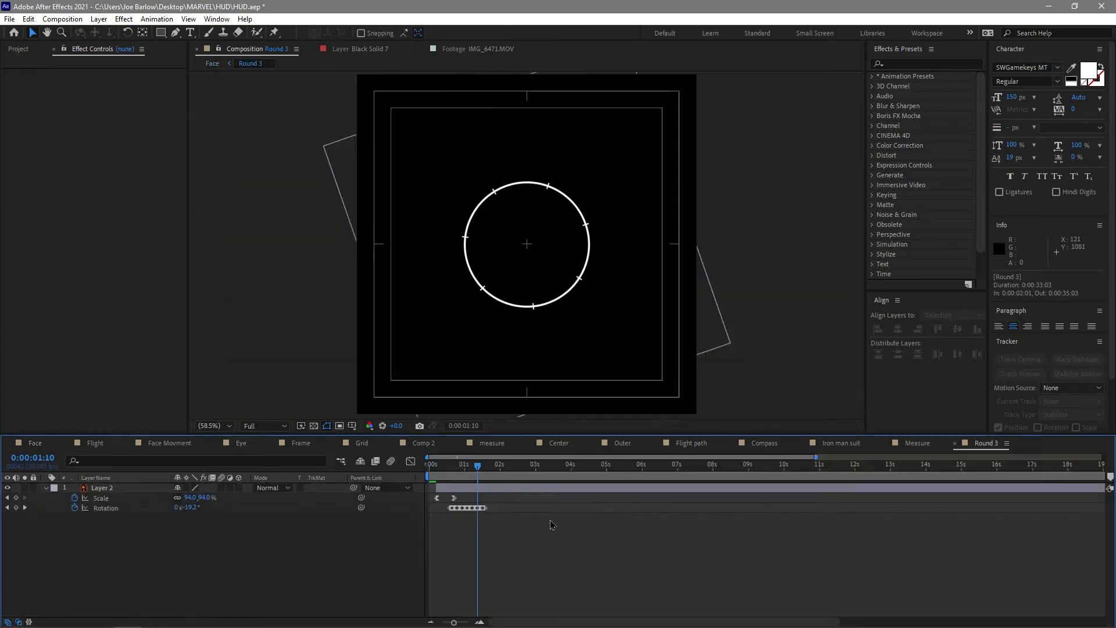
mouse_move(475, 470)
left_mouse_down()
mouse_move(445, 470)
mouse_move(463, 470)
left_mouse_up()
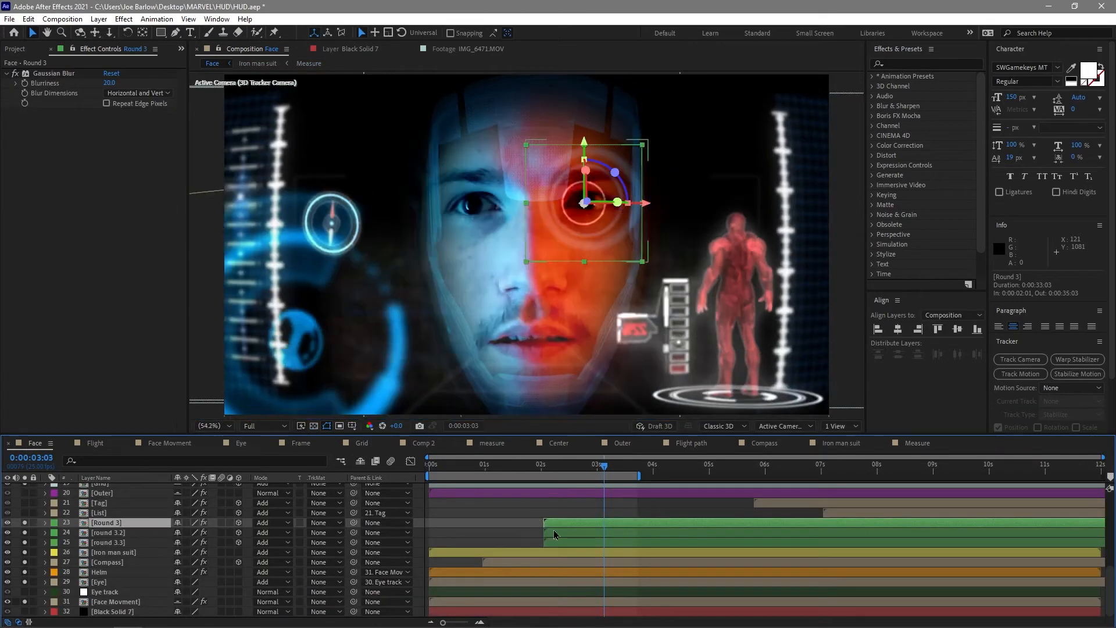
Open the source compositions of round 3.2 and round 3.3 in turn and scrub through each animation.
left_click(559, 534)
double_click(559, 534)
left_click_drag(451, 470, 601, 470)
left_click(45, 448)
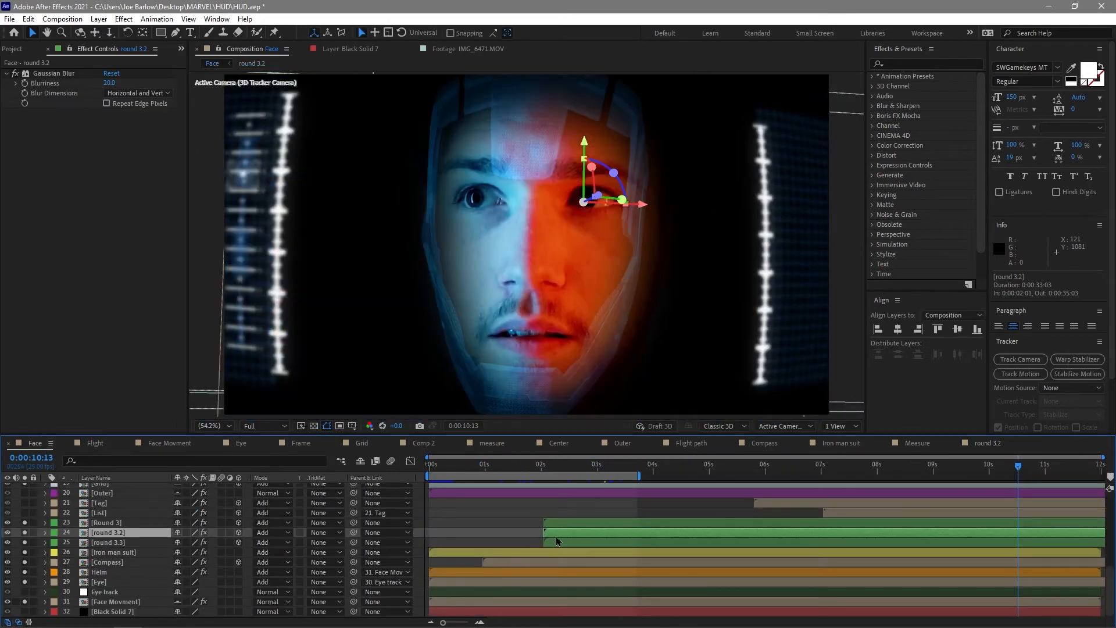
double_click(554, 542)
left_click_drag(466, 470, 523, 483)
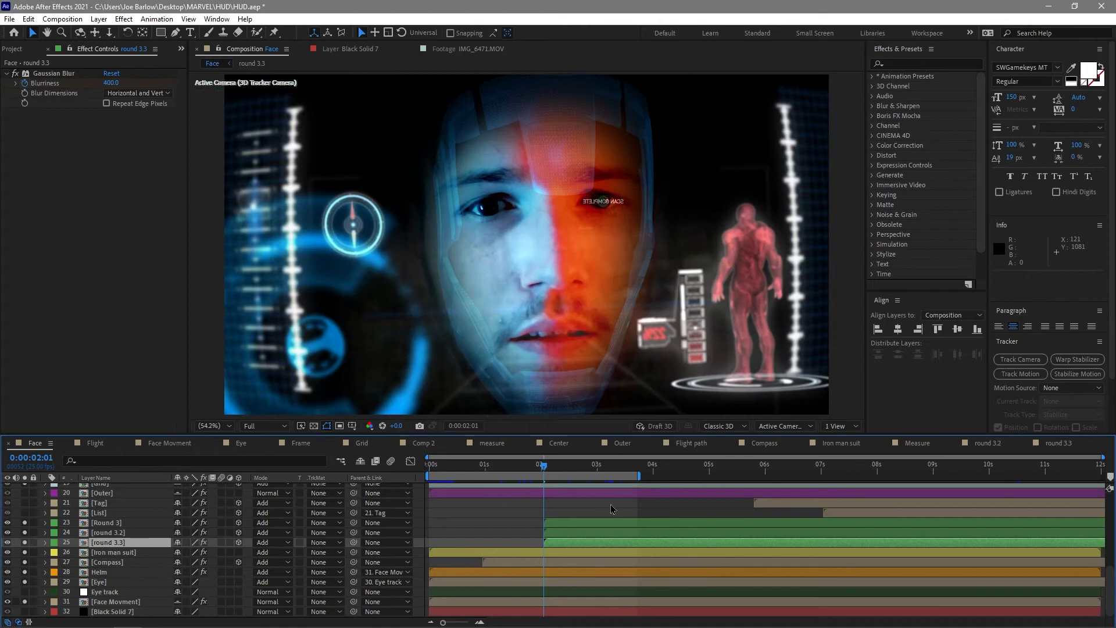
Preview the eye rings, select all three round layers and inspect their position, scale and blur keyframes.
key("space")
left_click(582, 523, "shift")
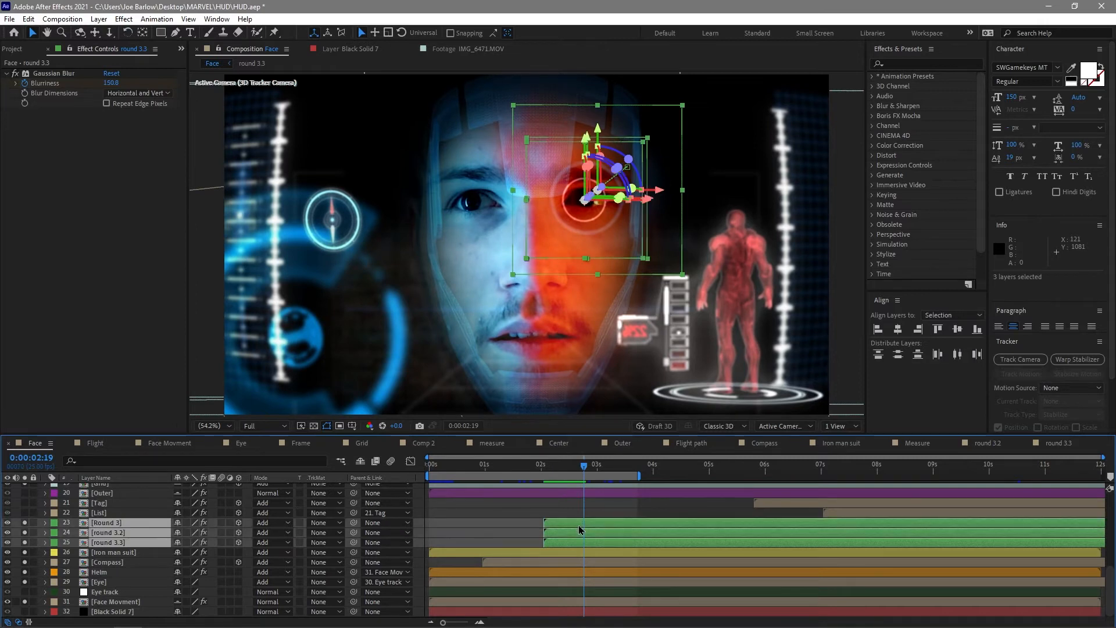
key("u")
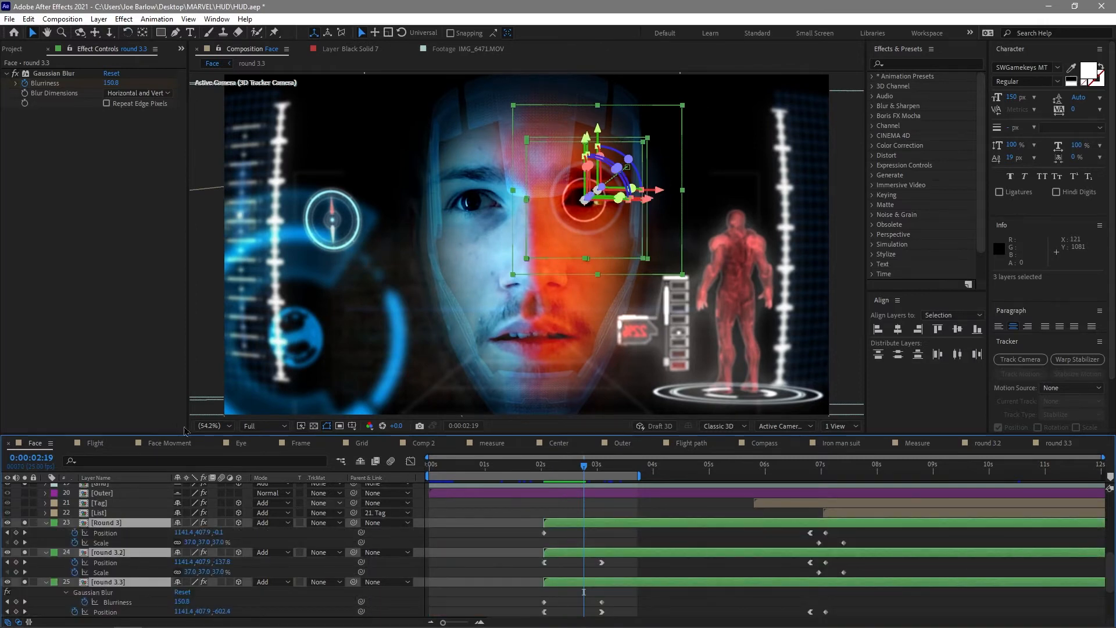
key("u")
Start the work area at the round layers' in point, 0:00:02:01, and preview the eye rings.
key("space")
key("space")
key("i")
key("b")
key("space")
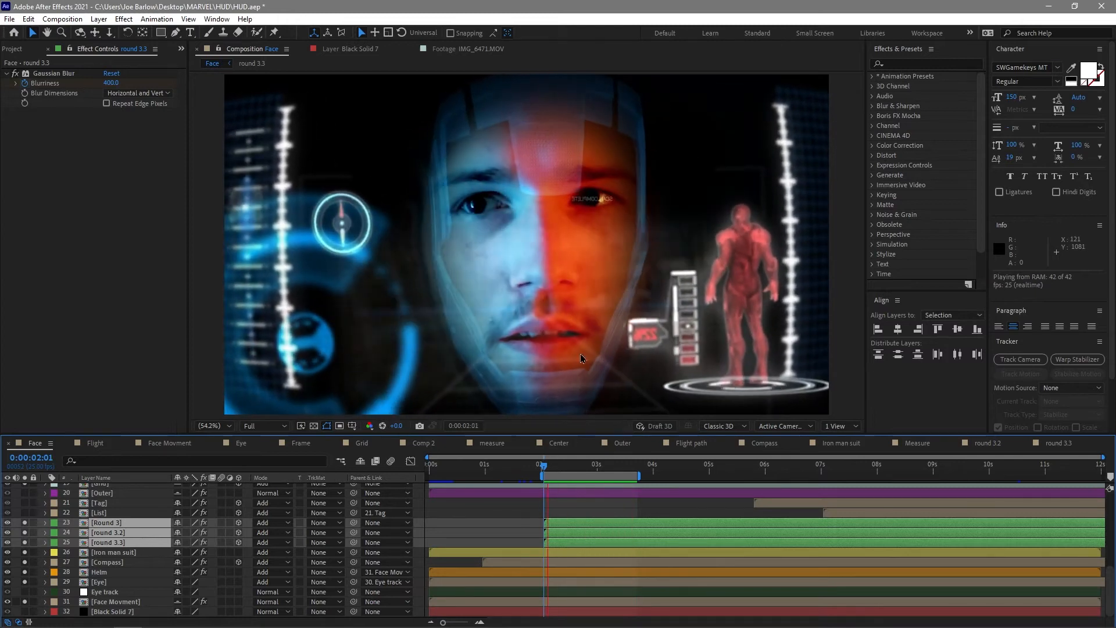
Select and solo the Outer layer in the Face composition and scrub its blue glow to 0:00:03:04.
left_click(820, 510)
left_click(832, 503)
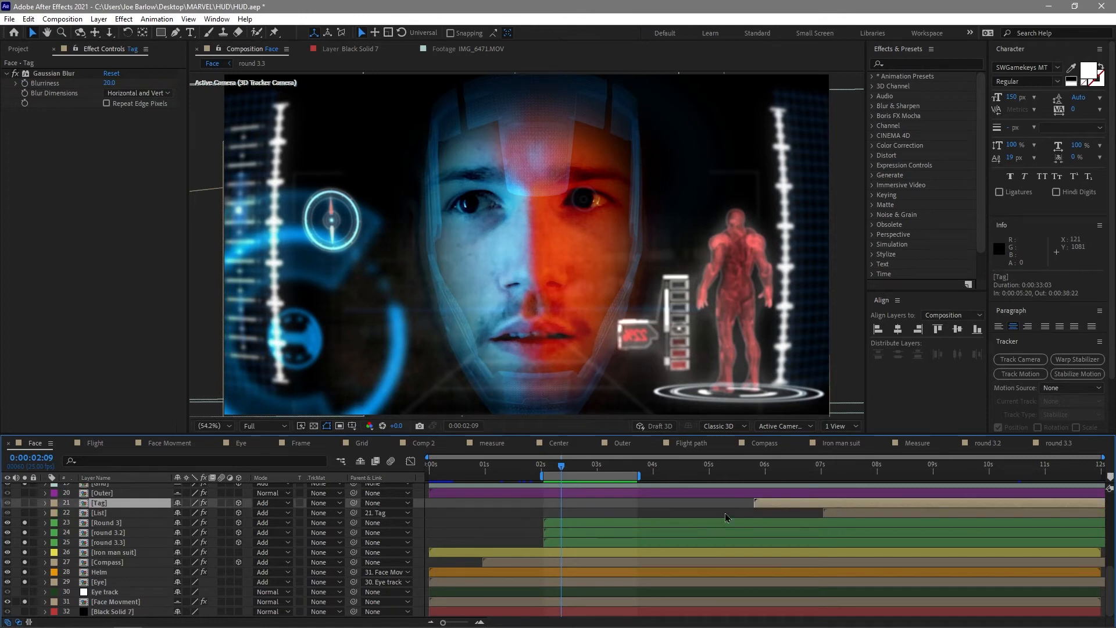
scroll(727, 518, "up", 3)
left_click(562, 574)
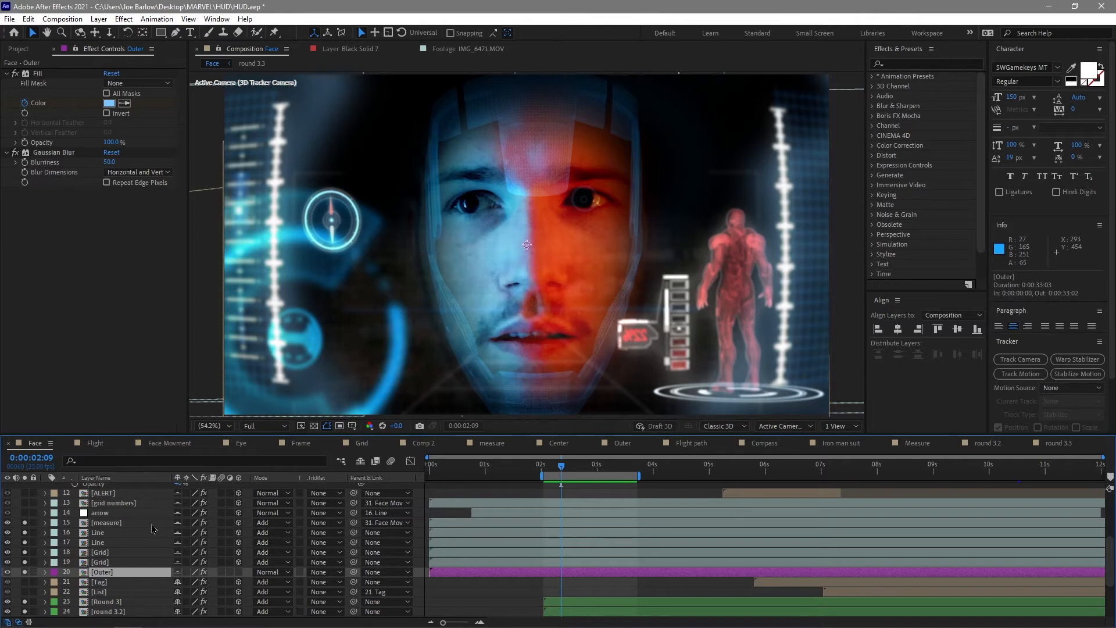
left_click_drag(573, 470, 606, 469)
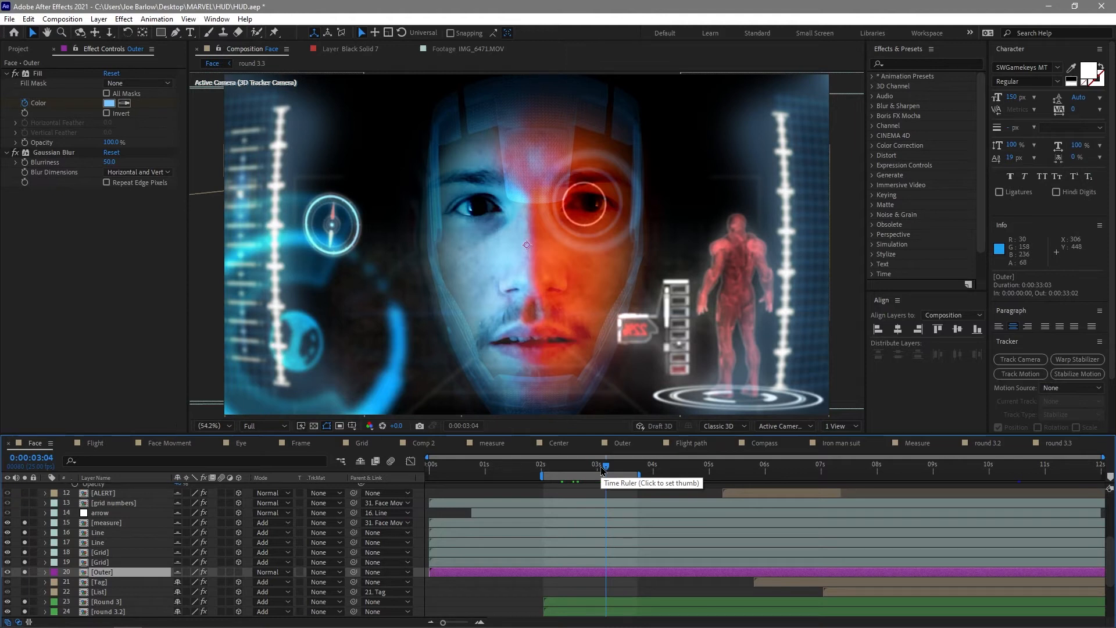
Move the playhead to 0:00:02:17 and preview the blue Outer glow twice in the Face composition.
left_click_drag(602, 470, 567, 467)
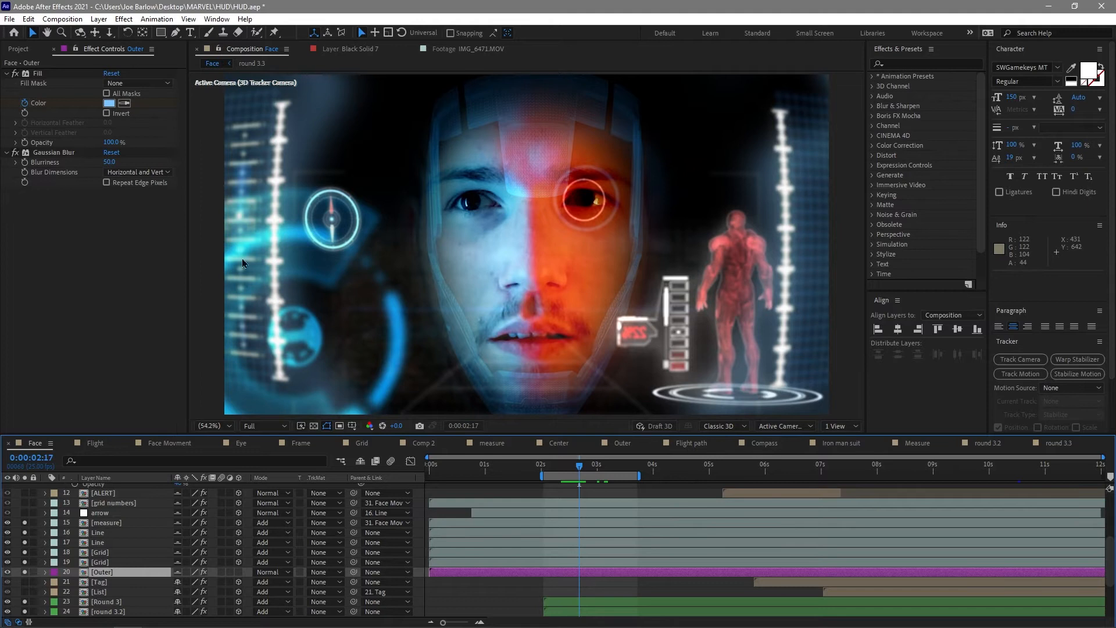
key("space")
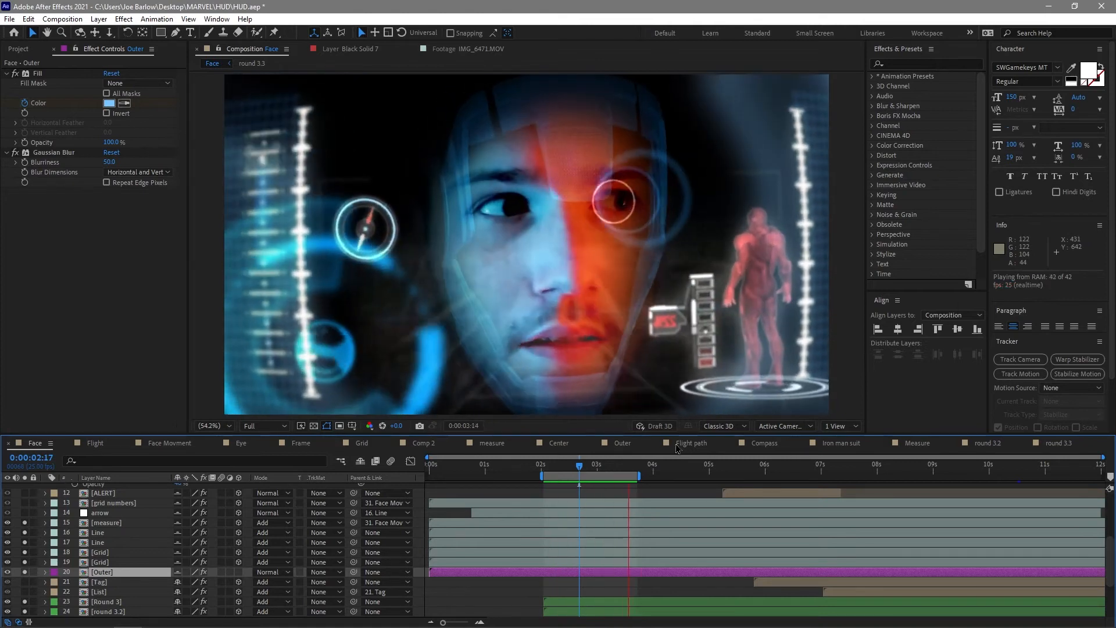
key("space")
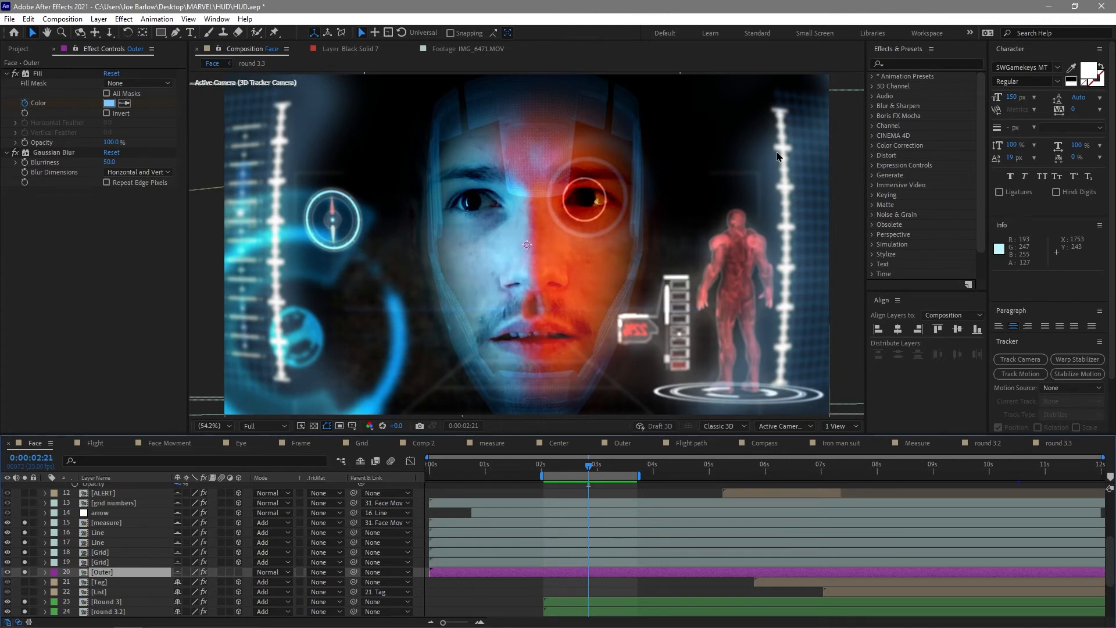
key("space")
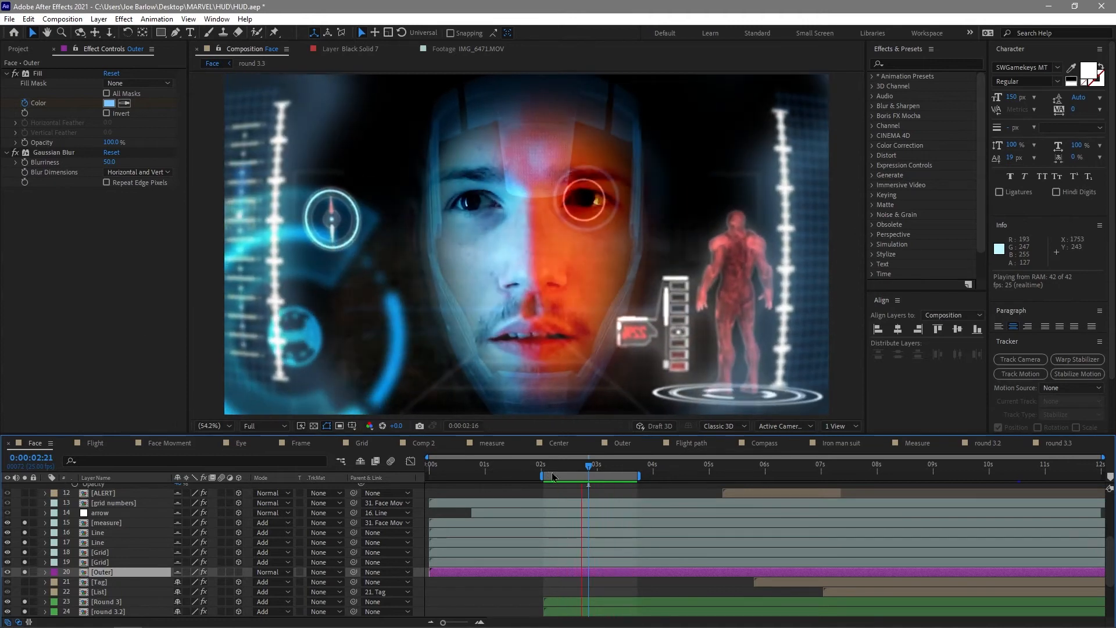
key("space")
Solo the wave up layer, preview the bar animation in its source composition and return to the Face composition.
scroll(150, 542, "up", 4)
left_click(150, 542)
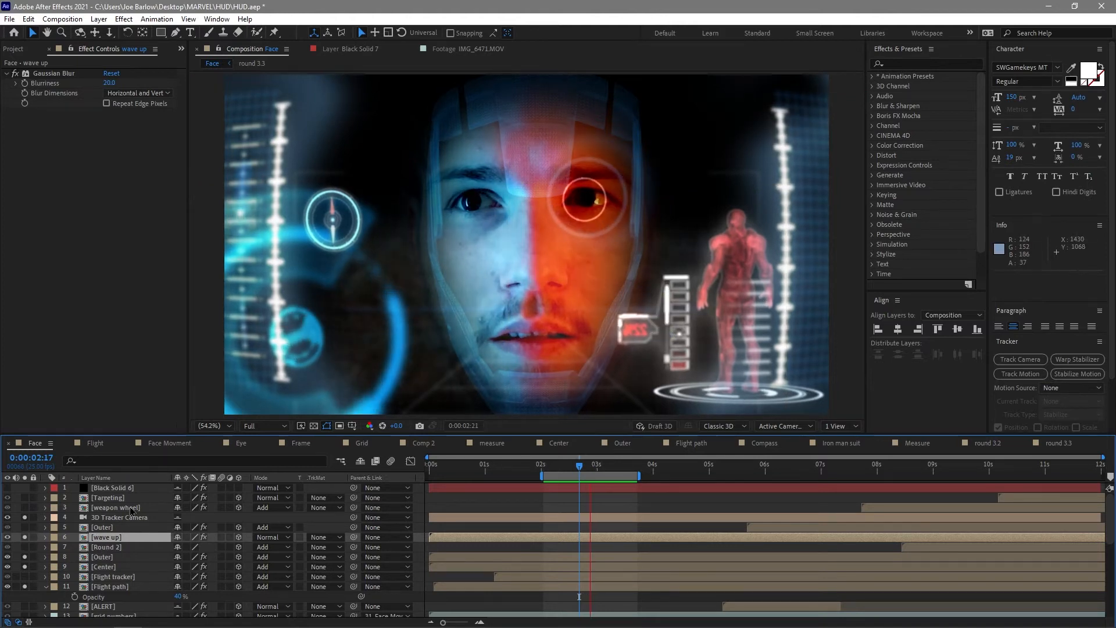
double_click(110, 538)
key("space")
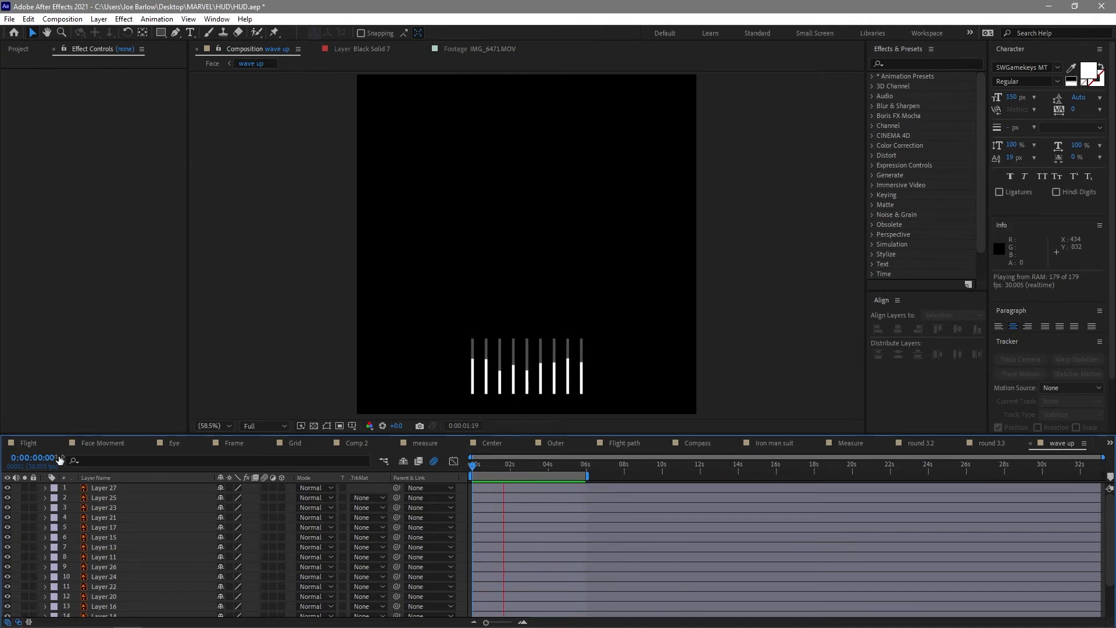
left_click(28, 443)
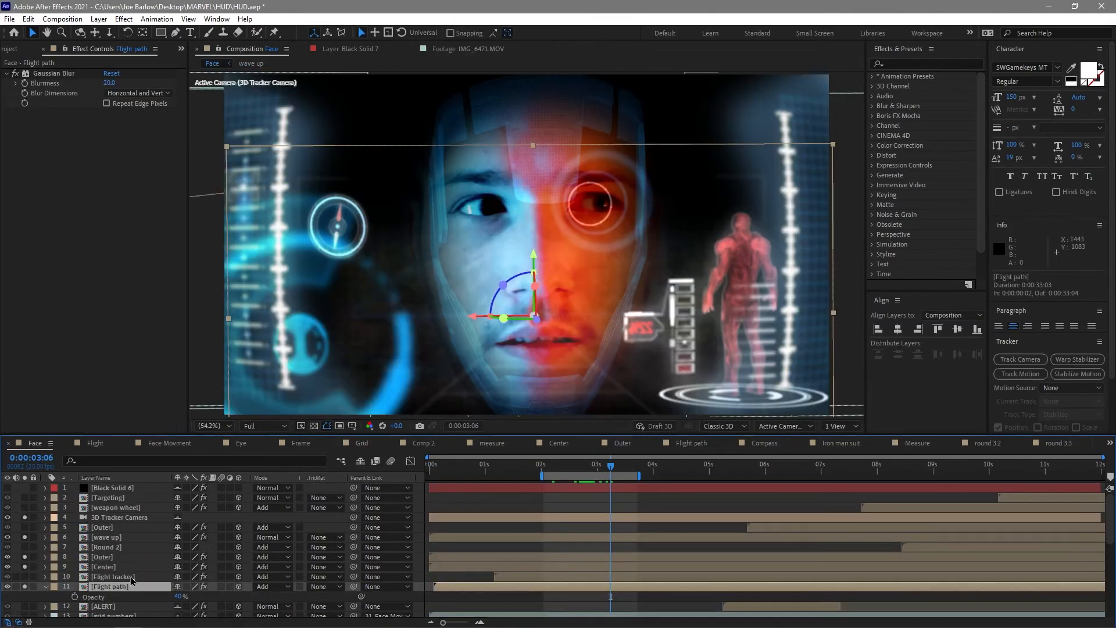
Solo the Flight tracker layer, open its source composition and preview the dial animation.
left_click(131, 578)
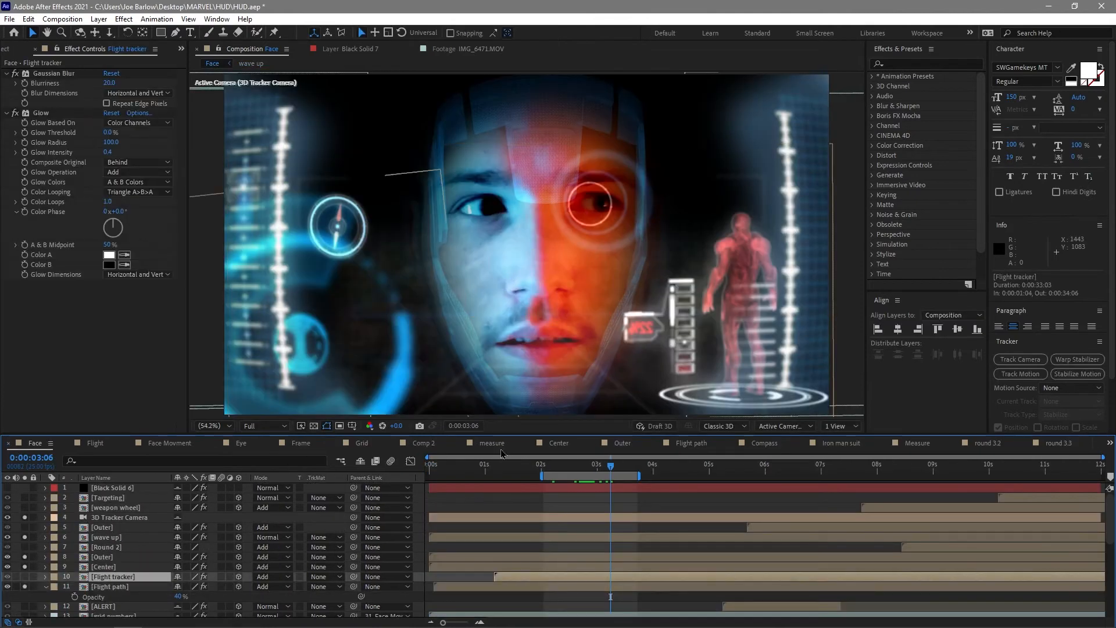
left_click(25, 578)
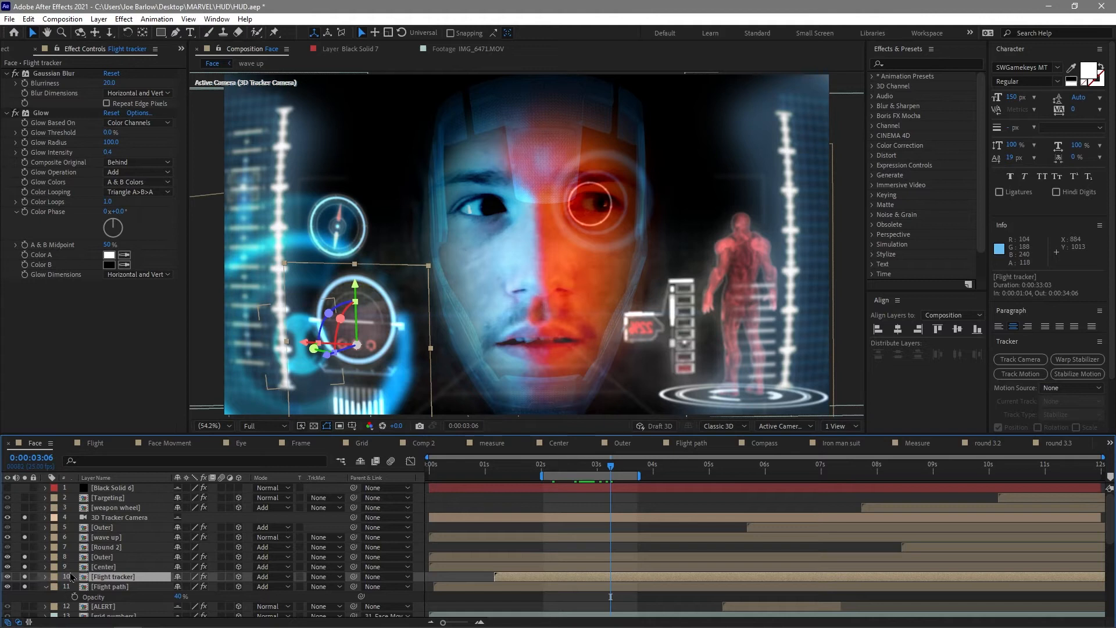
double_click(129, 577)
key("space")
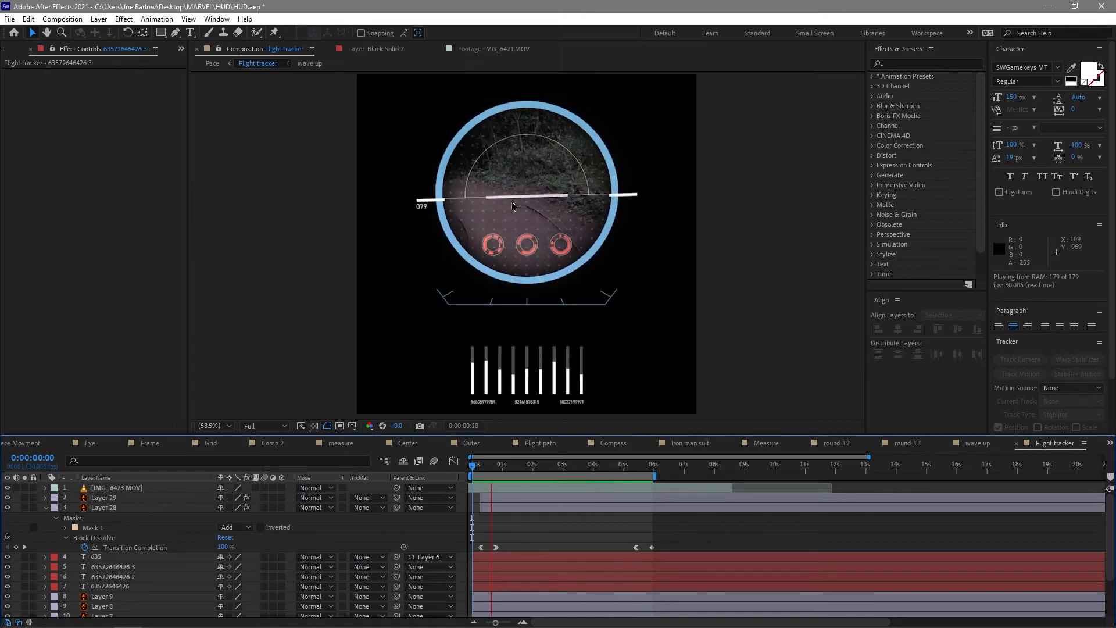
Inspect the Block Dissolve effect on Layers 28 and 29 and Layer 6's rotation keyframes while previewing the Flight tracker composition.
left_click(145, 570)
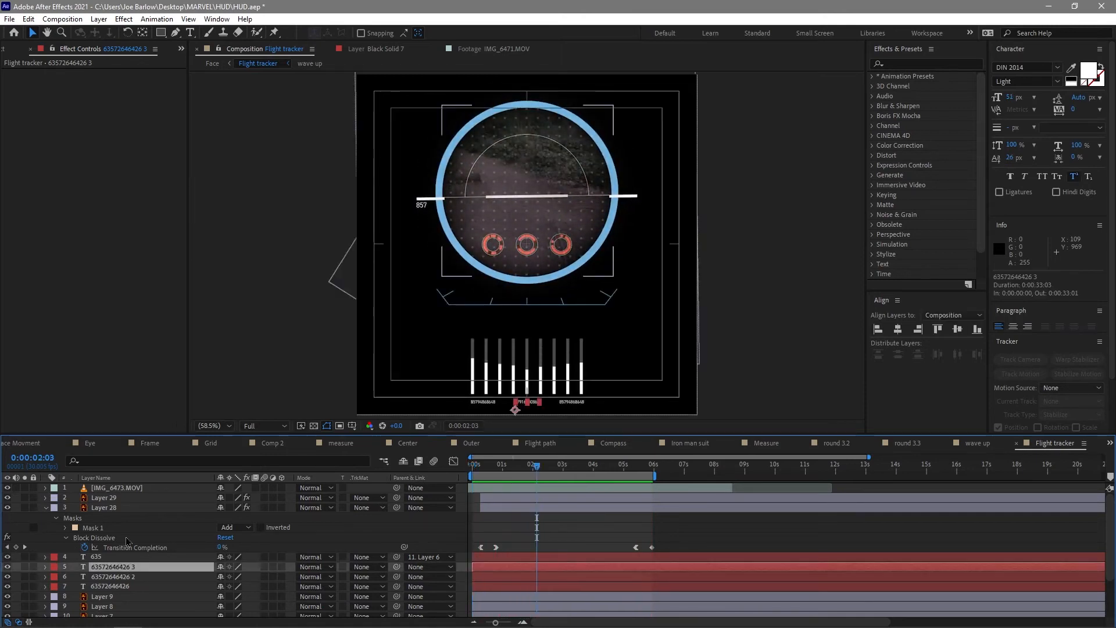
left_click(116, 509)
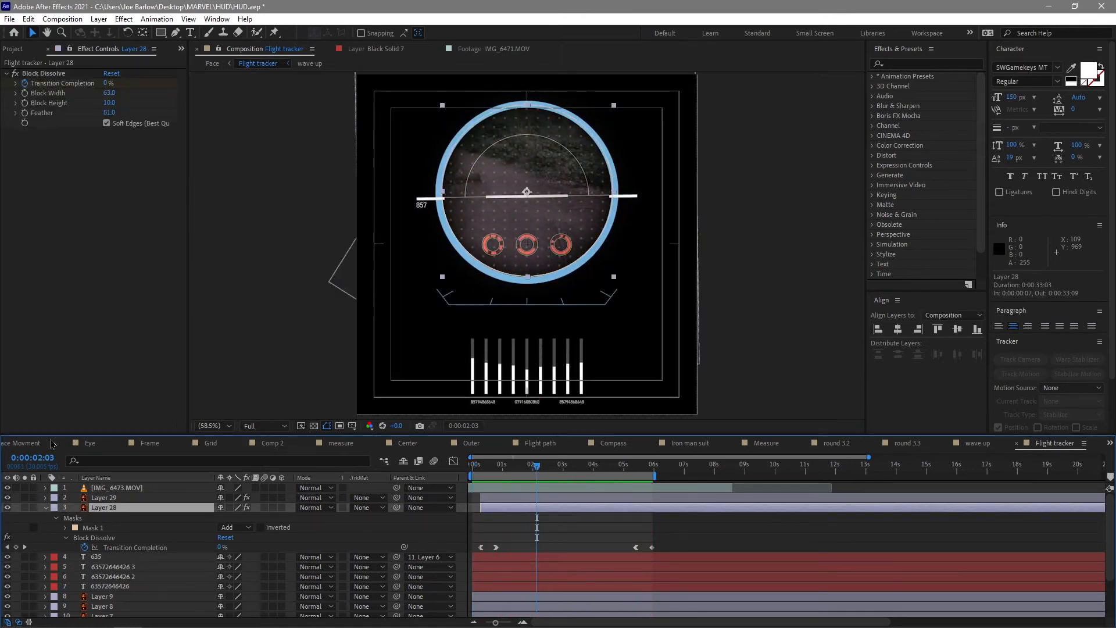
left_click(85, 500)
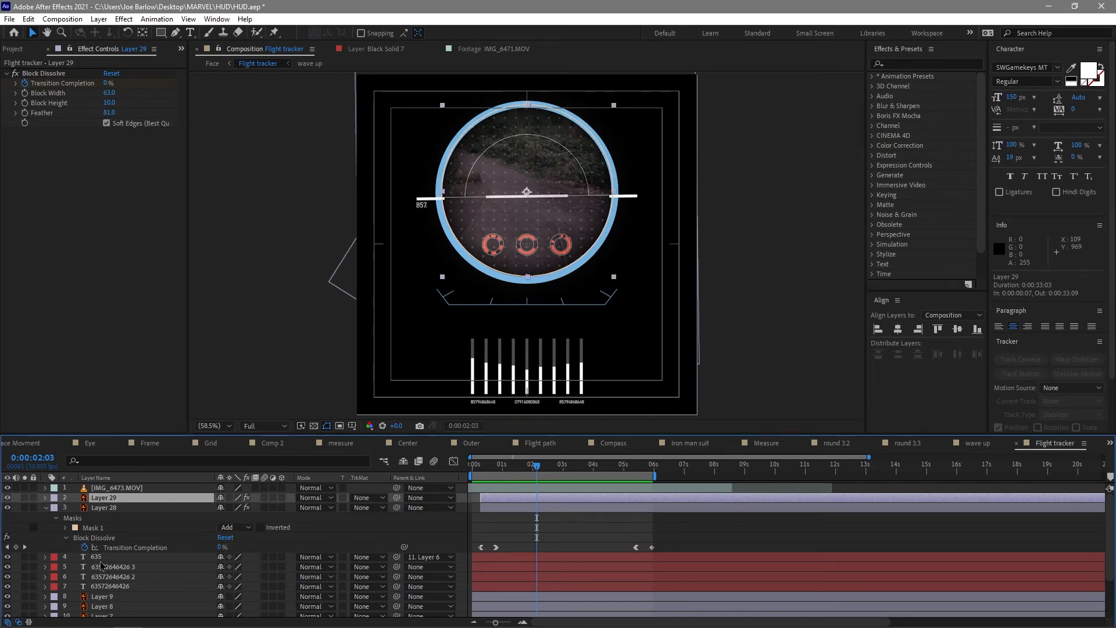
left_click(605, 208)
key("space")
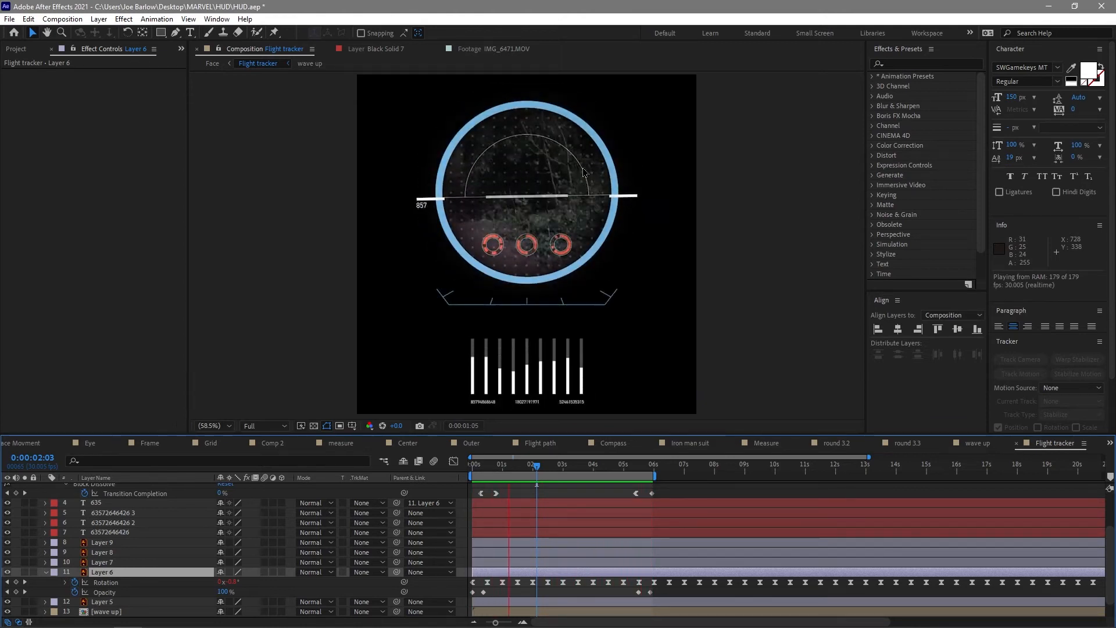
key("space")
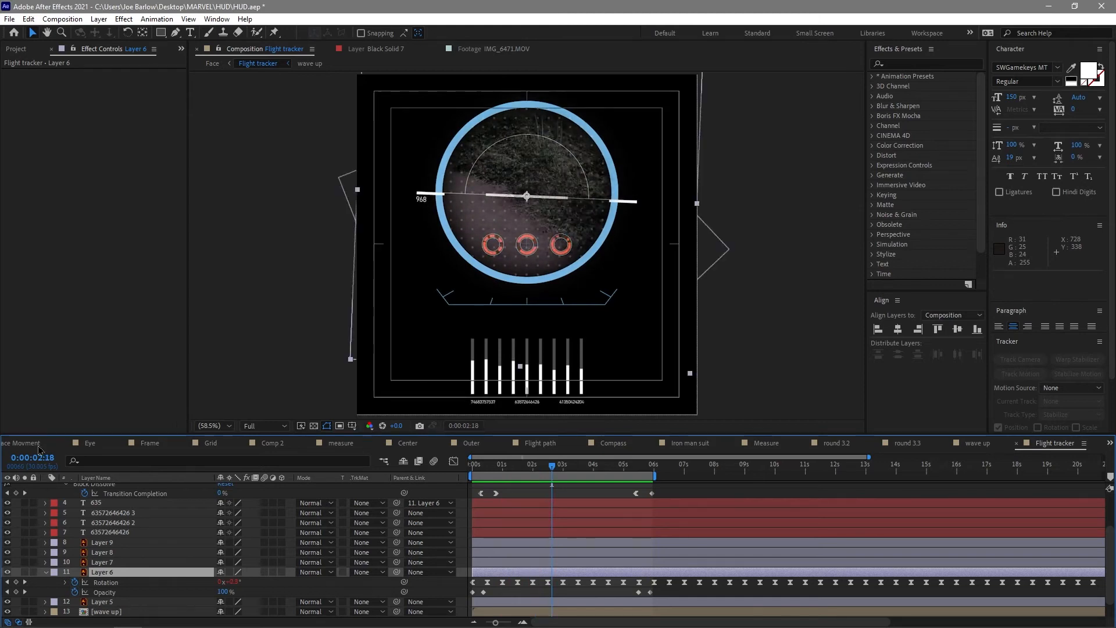
Return to the Face composition, preview the flight tracker's appearance from 0:00:01:02 and move the playhead to 0:00:02:17.
left_click(25, 445)
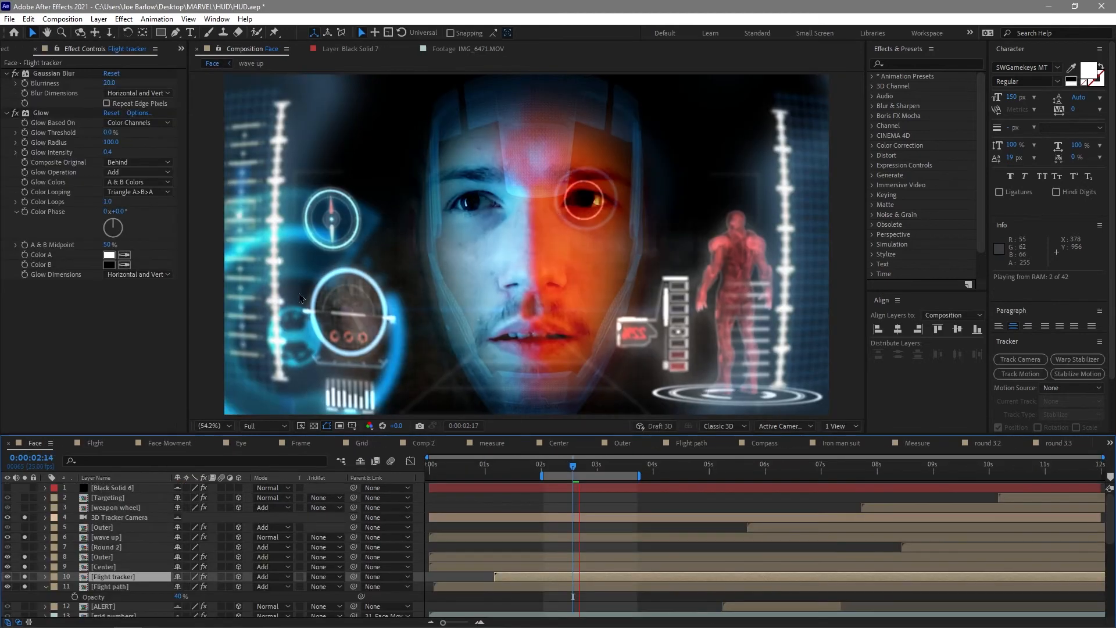
left_click(491, 459)
key("space")
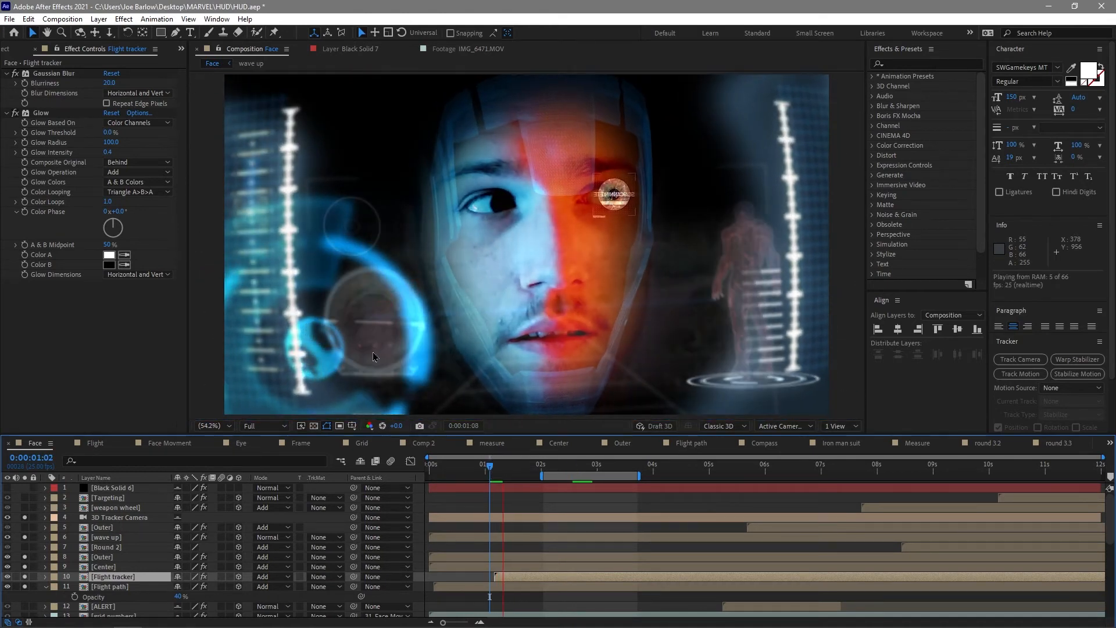
key("space")
left_click(578, 469)
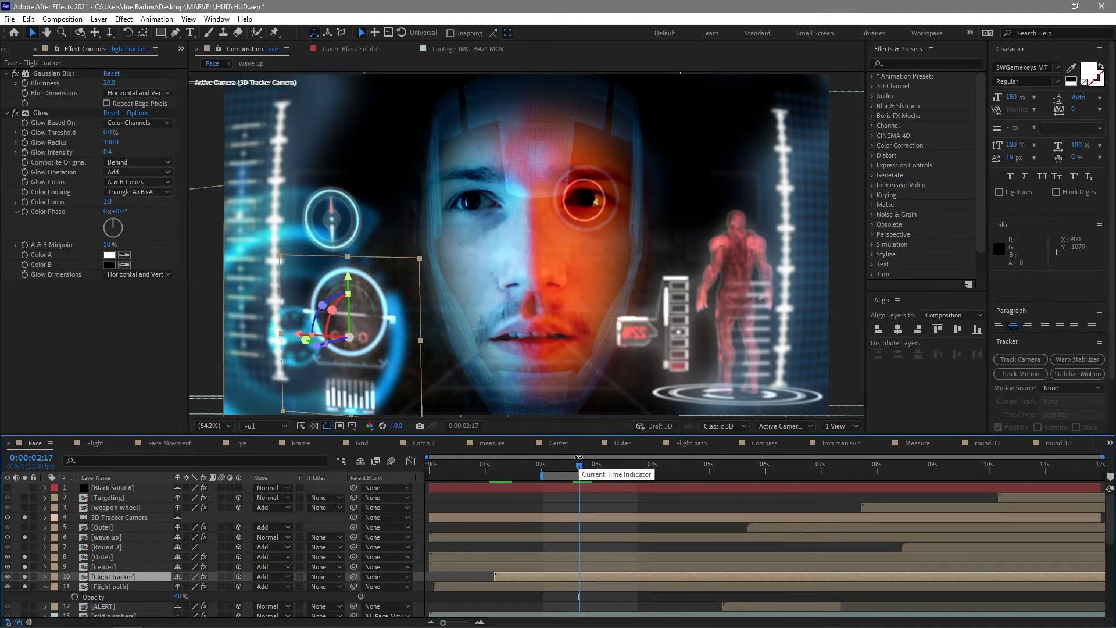
Shift the work area to start just after the 5-second mark and preview that section of the Face composition.
left_click_drag(578, 465, 595, 465)
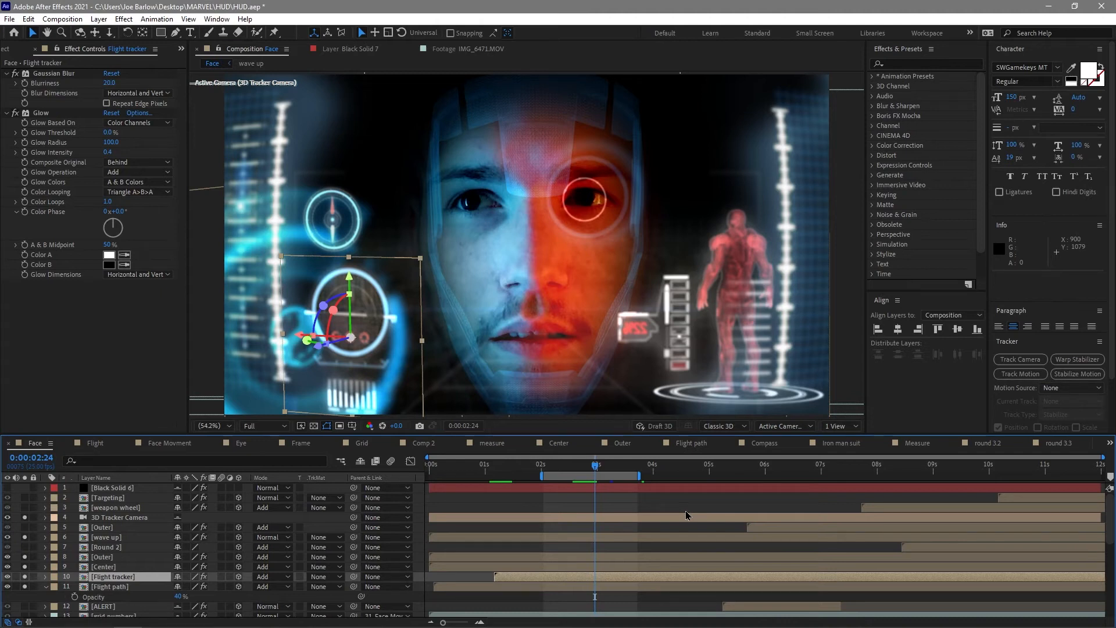
left_click_drag(579, 476, 750, 475)
key("space")
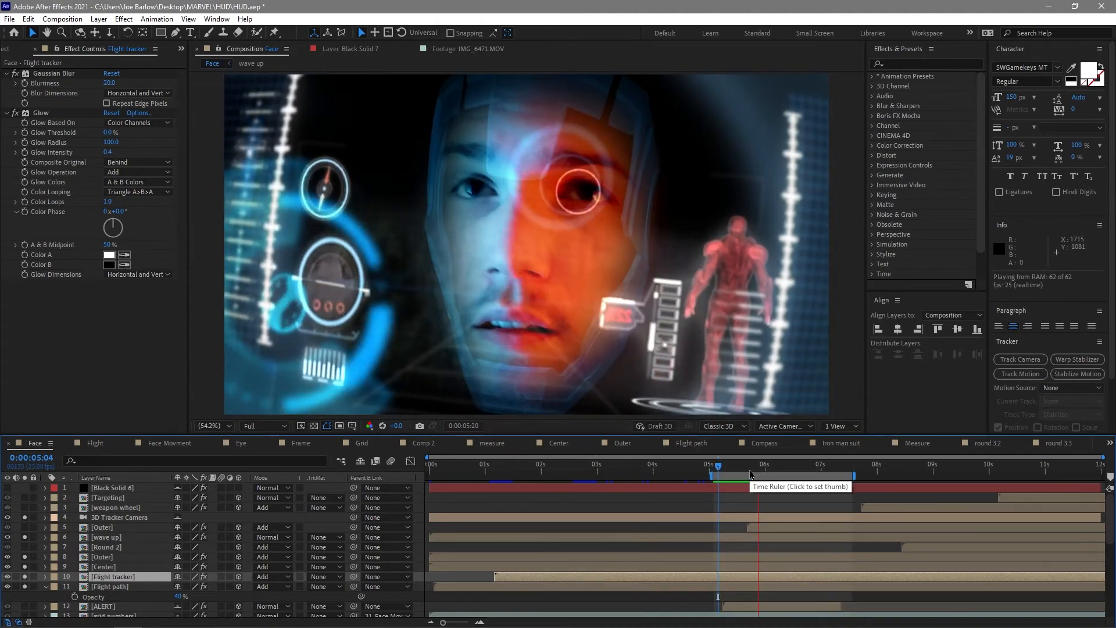
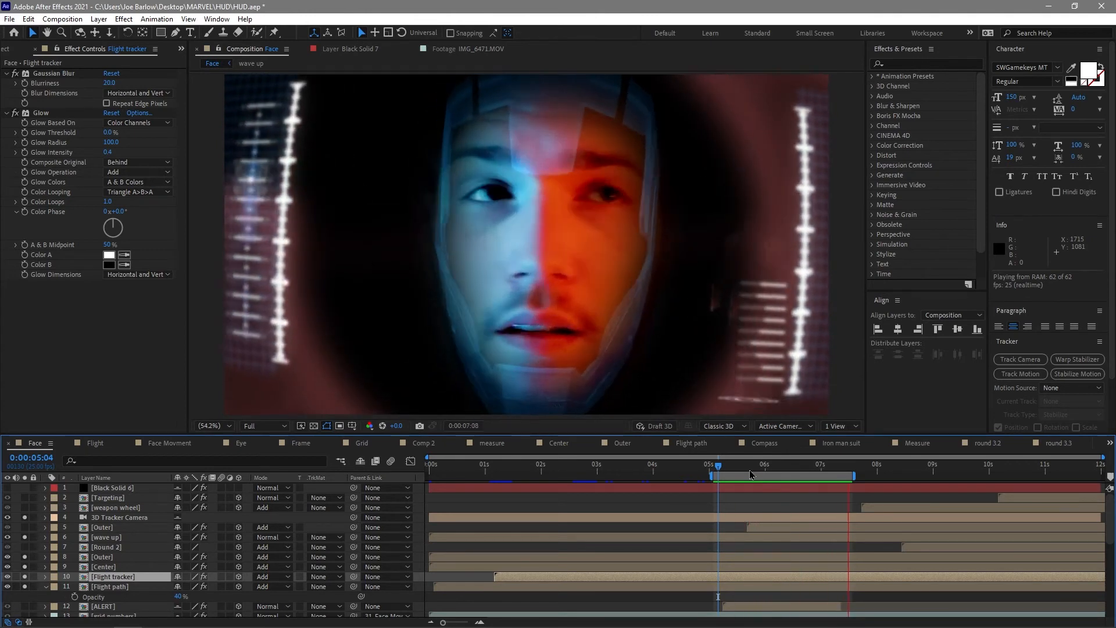
key("space")
left_click_drag(741, 470, 828, 473)
Solo the ALERT layer at 0:00:05:12, open its source composition and preview the warning sign animation.
left_click(737, 470)
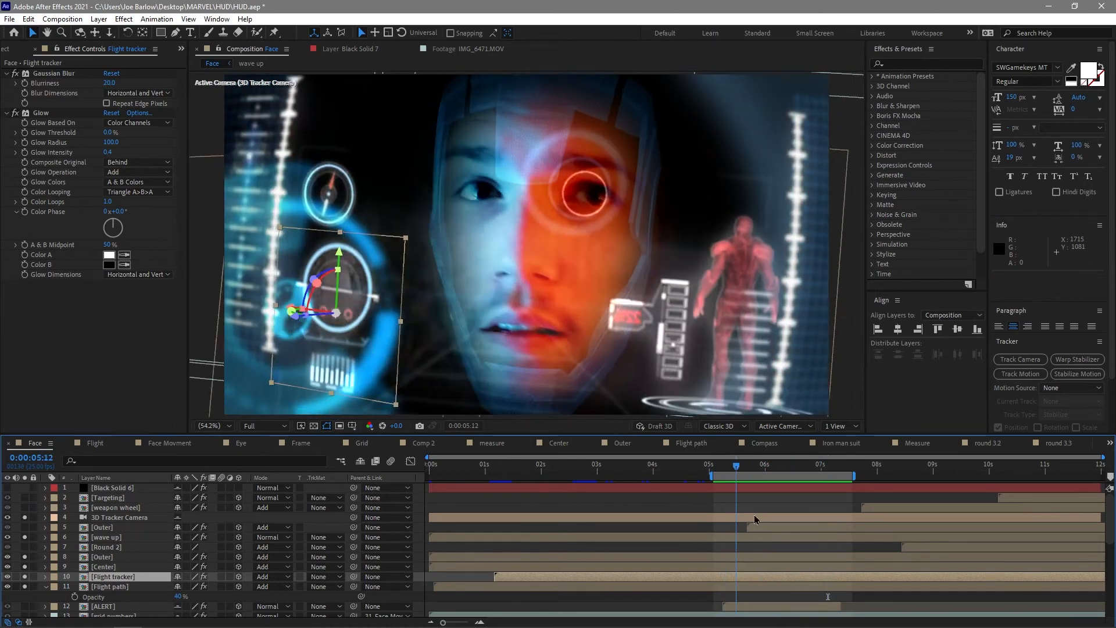
left_click(728, 602)
left_click(739, 607)
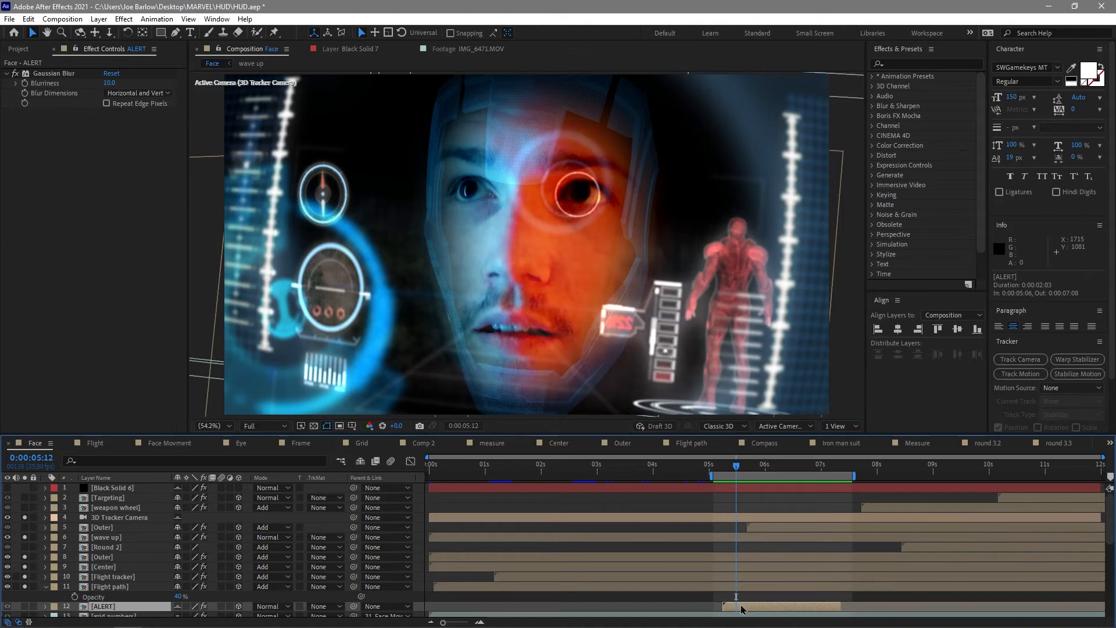
left_click(25, 607)
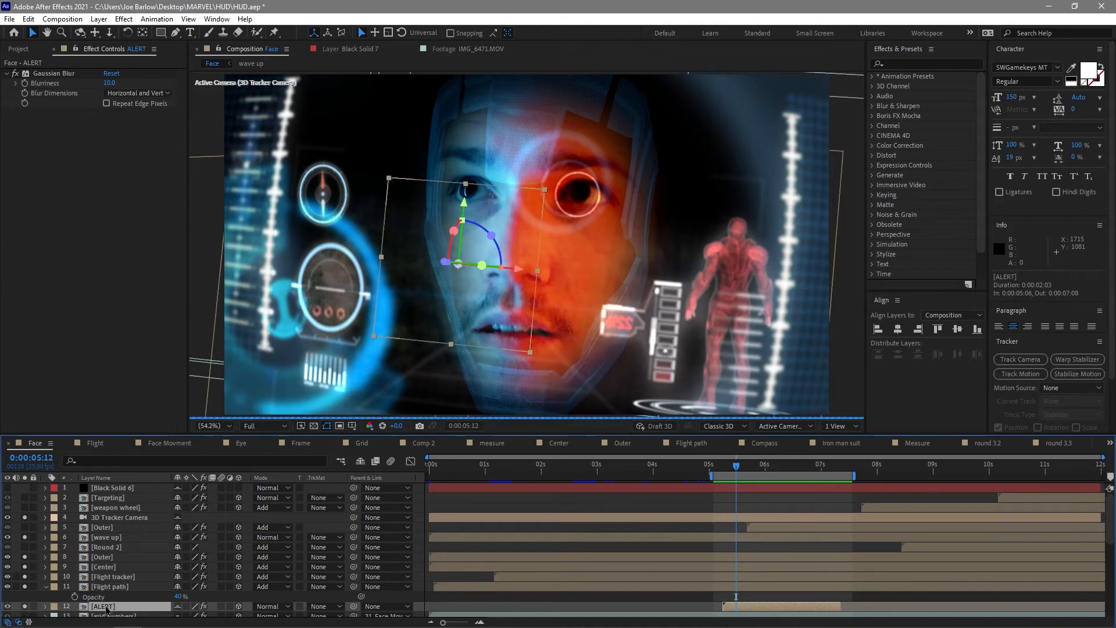
double_click(105, 609)
key("space")
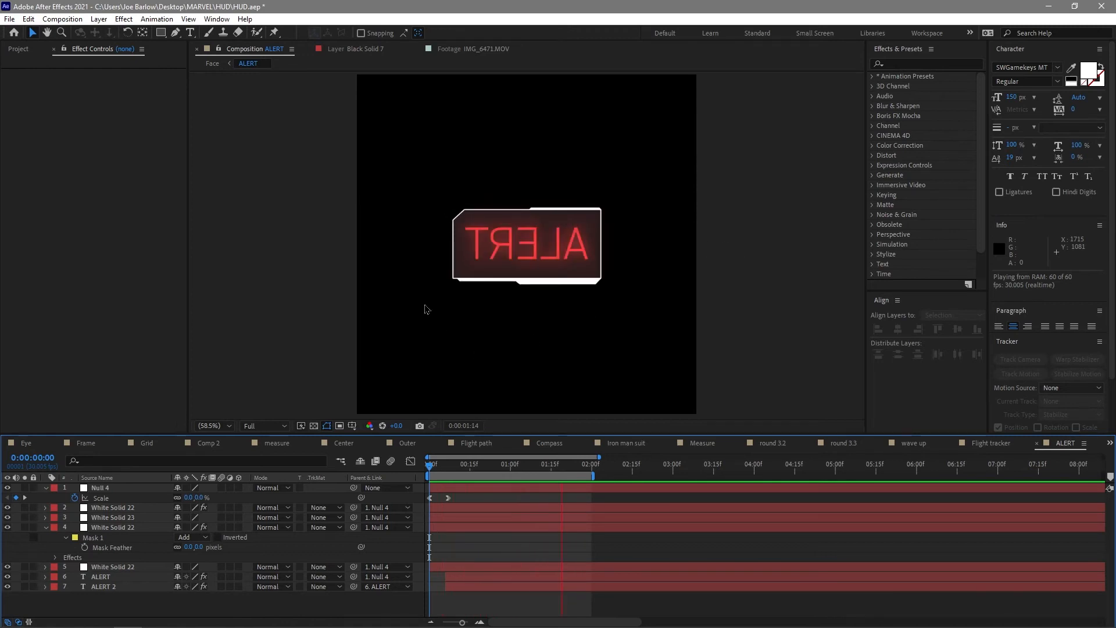
Go through the white solids in the ALERT composition, select all layers and collapse their properties.
left_click(111, 509)
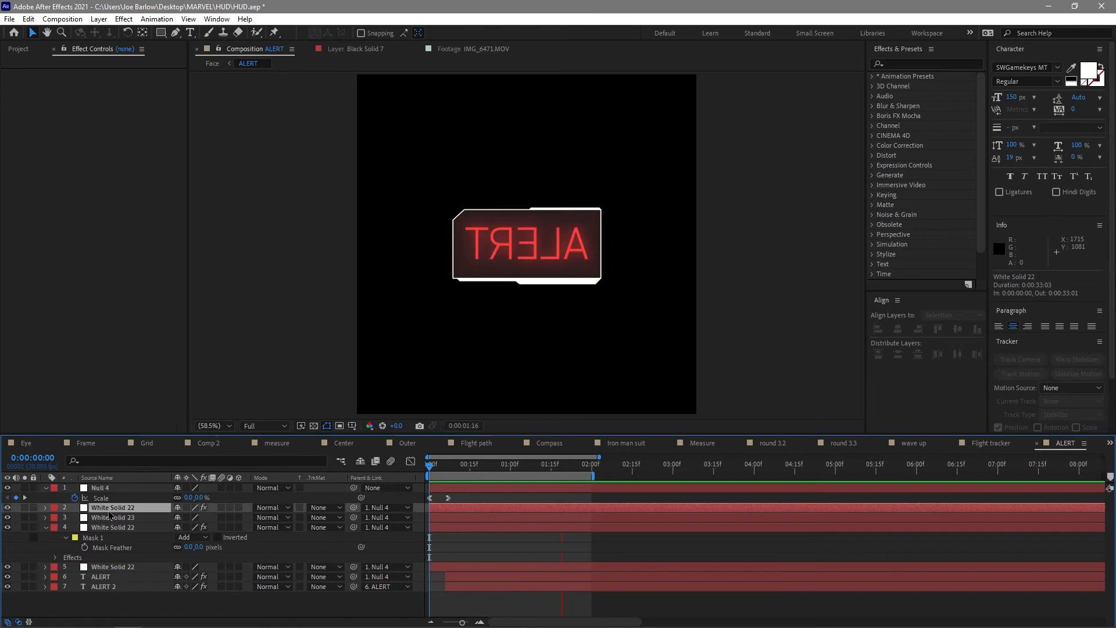
left_click(114, 529)
left_click(113, 569)
left_click(113, 529)
key("ctrl+a")
left_click(45, 488)
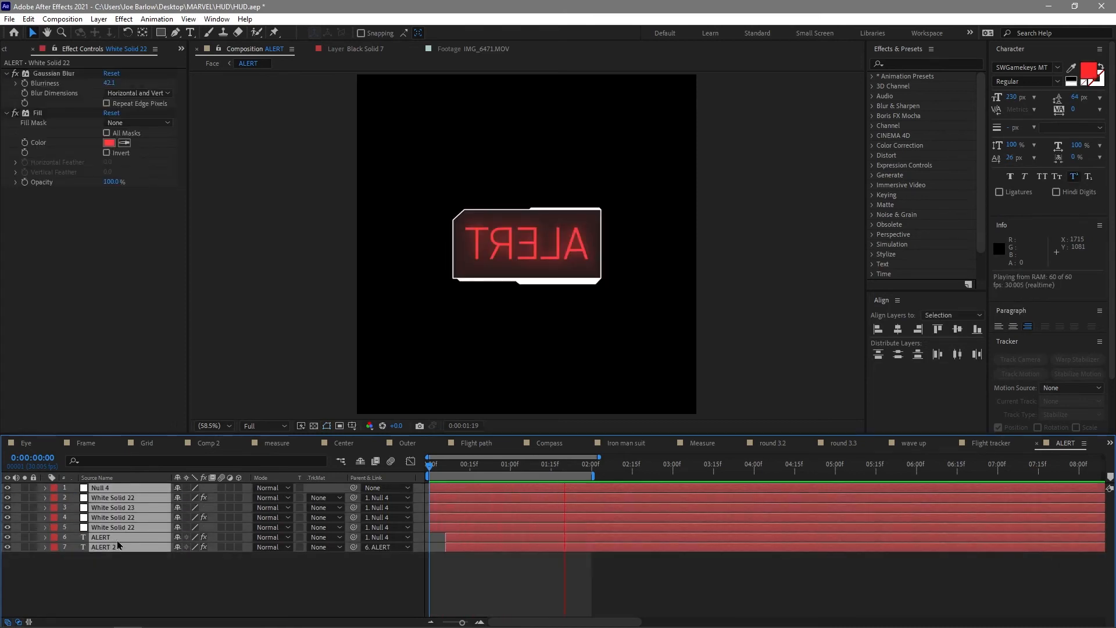
left_click(179, 593)
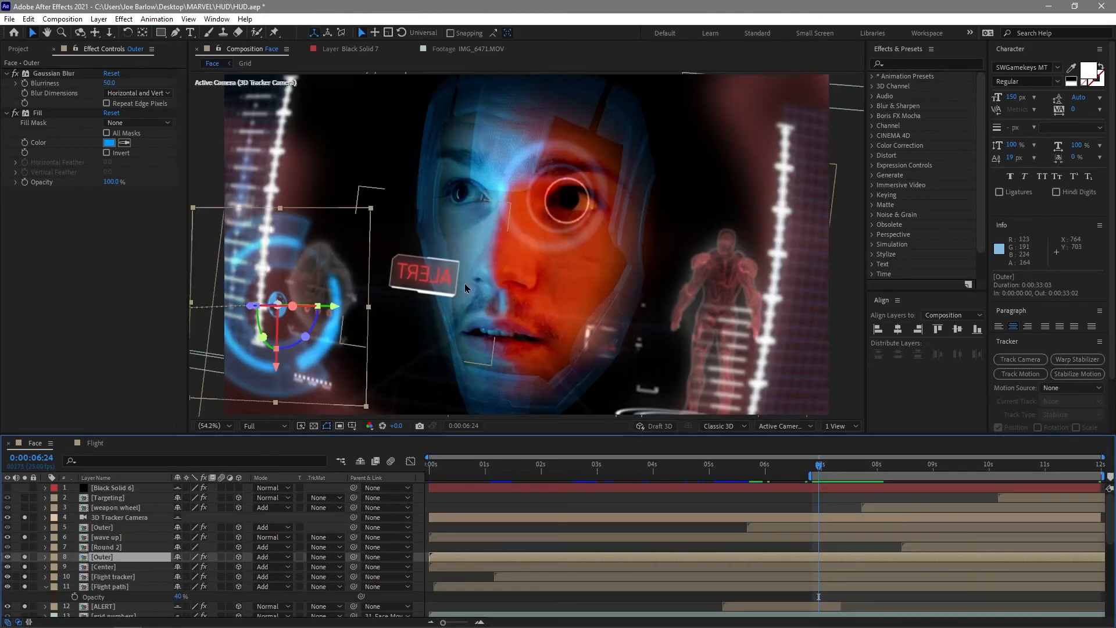
Preview the alert in the Face composition up to 0:00:07:19 and solo the red Outer layer starting at 0:00:05:17.
key("space")
key("space")
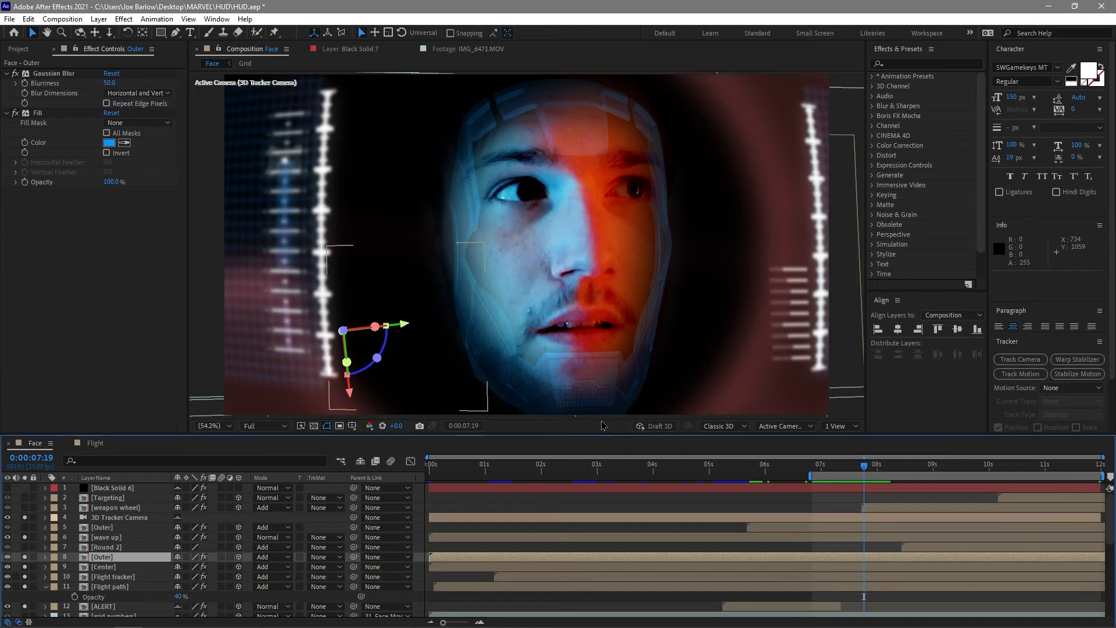
left_click(111, 547)
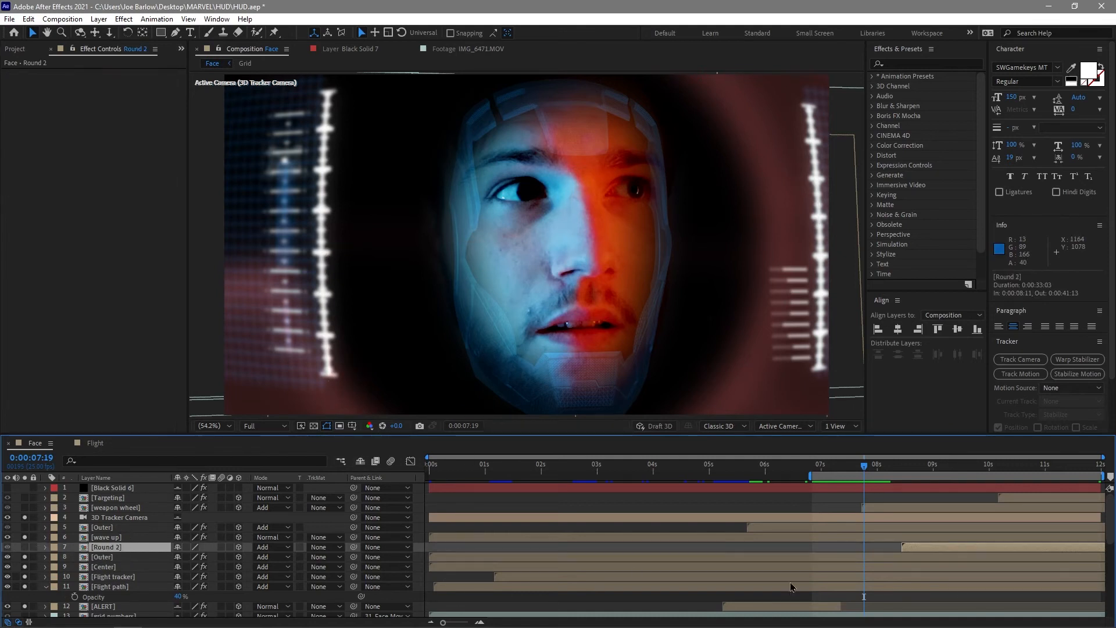
left_click(879, 550)
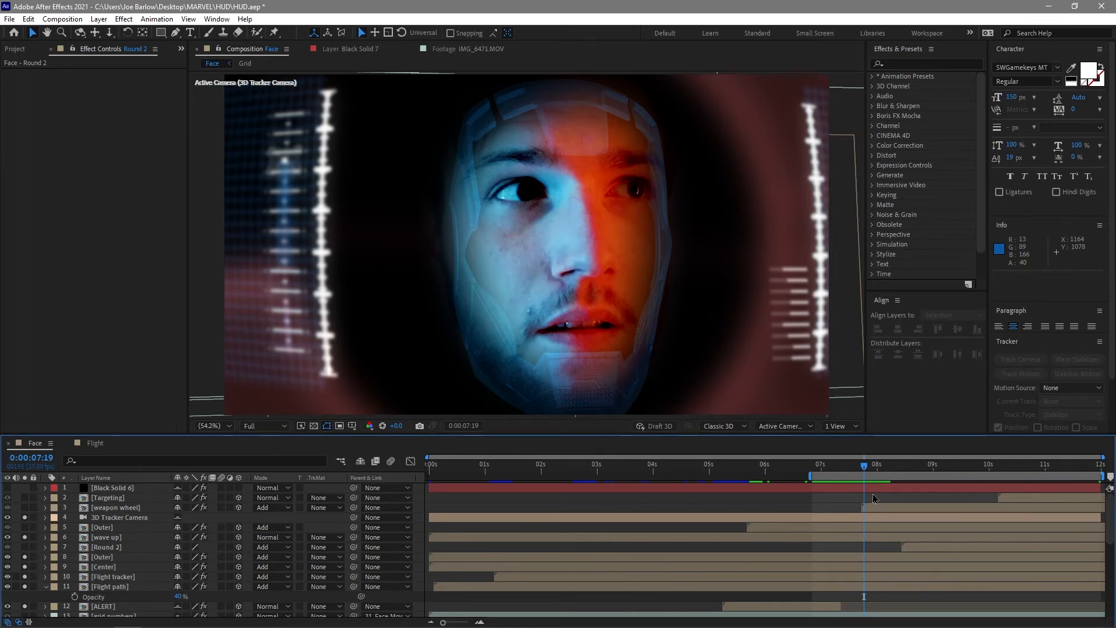
left_click(830, 533)
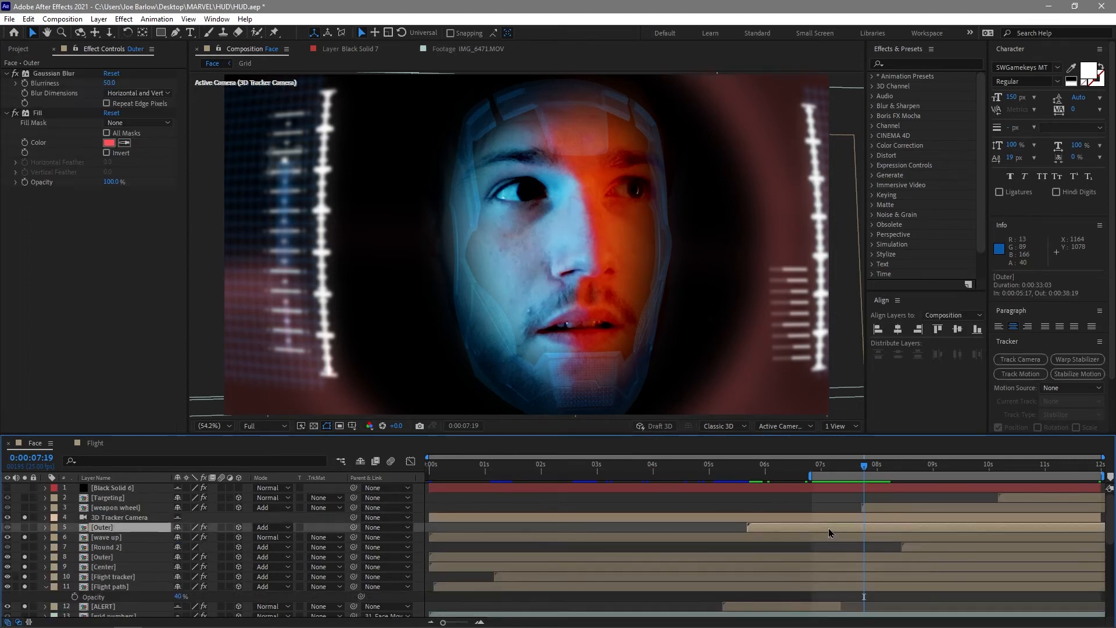
left_click(25, 527)
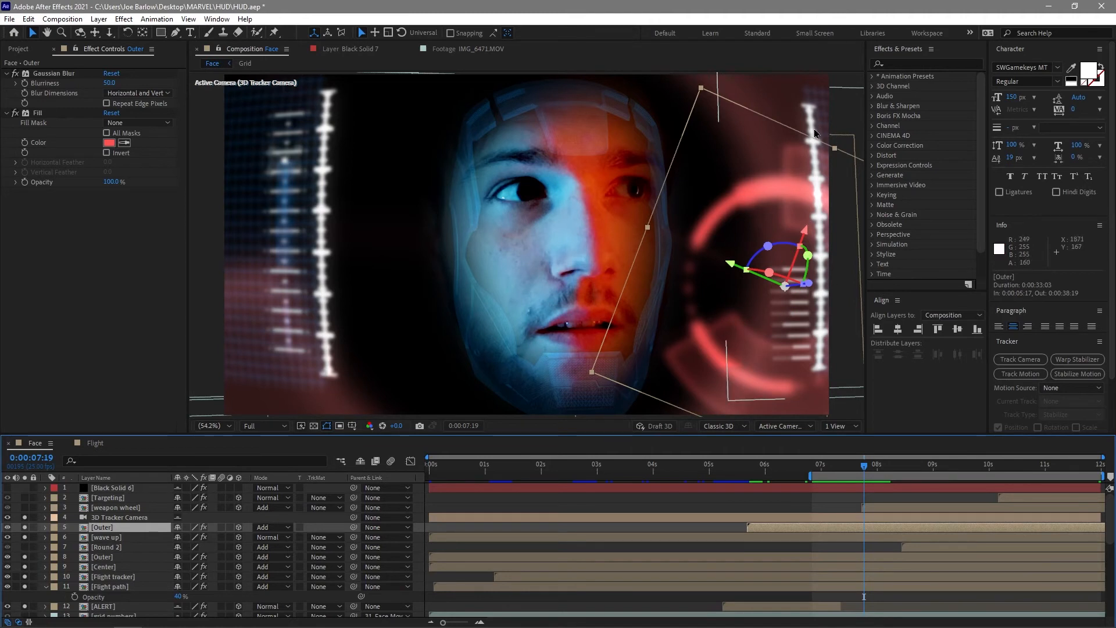
Select and solo the weapon wheel layer and preview its animation from 0:00:07:16.
left_click(873, 512)
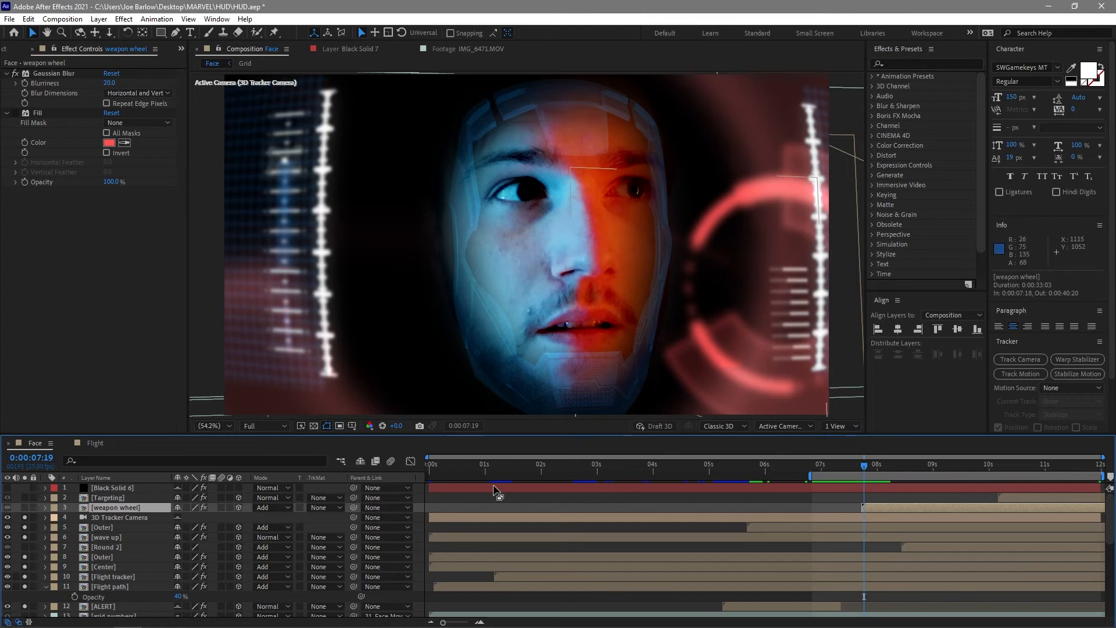
key("space")
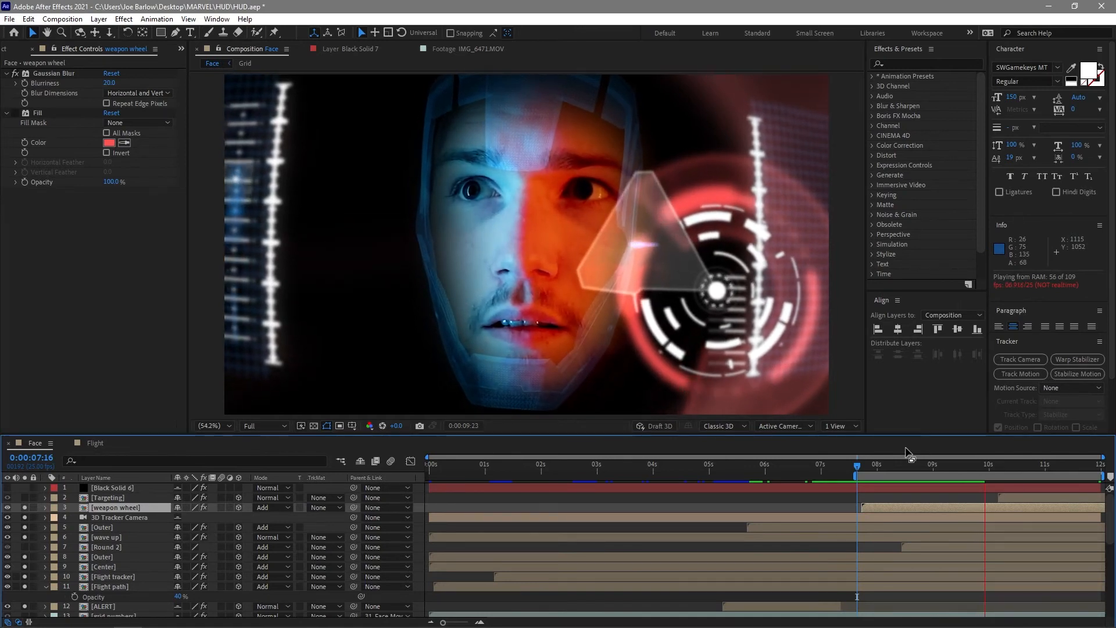
Open the weapon wheel layer's source composition, preview it briefly, then select all layers and collapse their properties.
left_click(886, 509)
double_click(886, 509)
key("space")
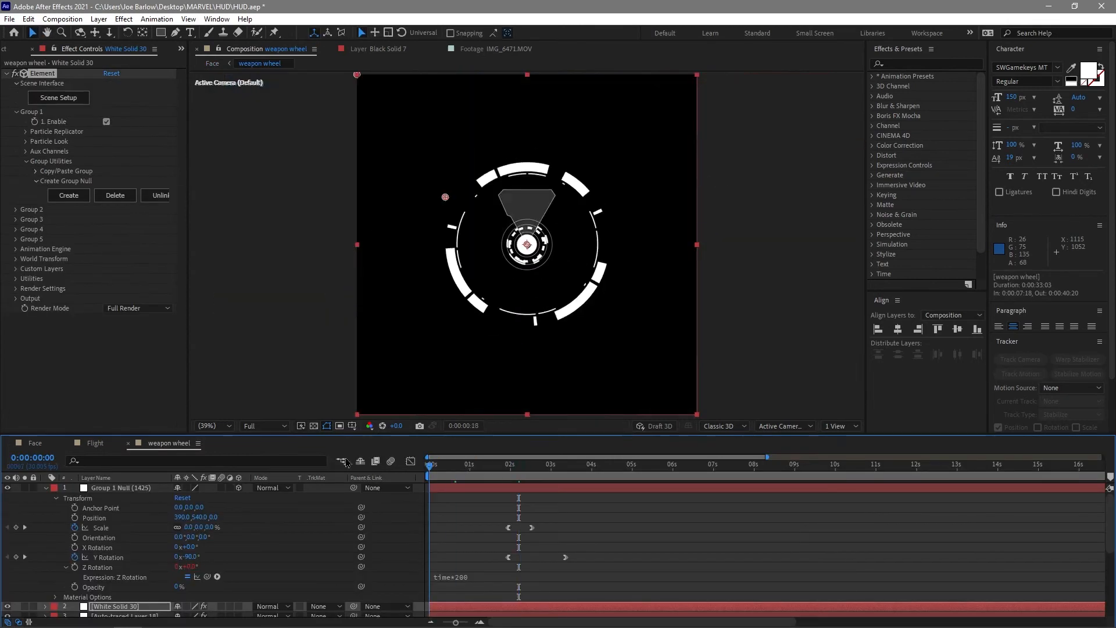
key("ctrl+a")
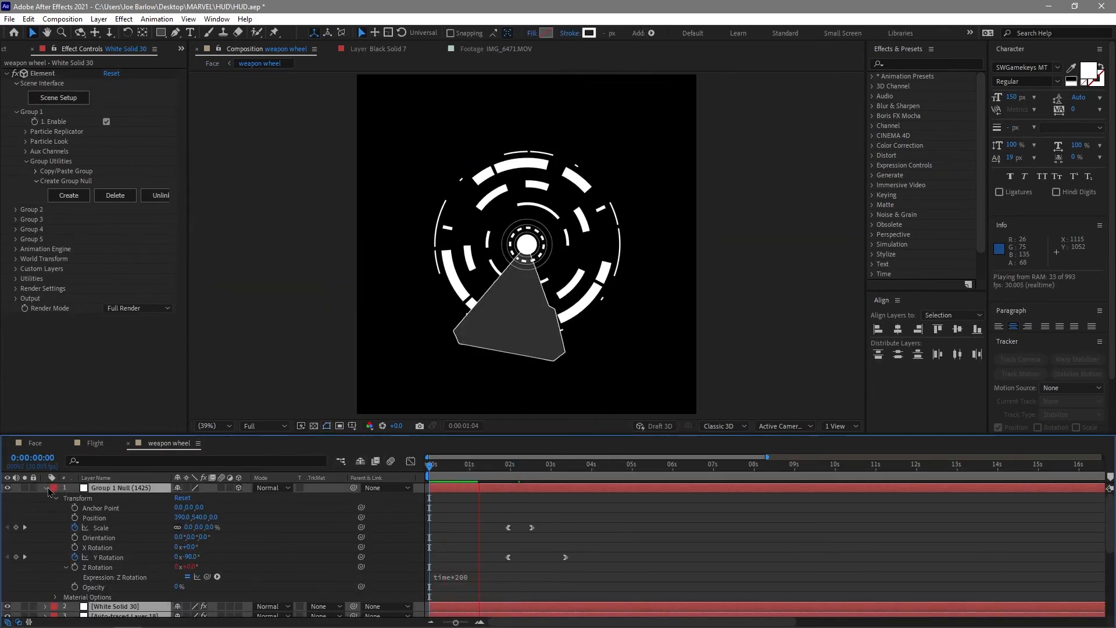
left_click(46, 488)
key("space")
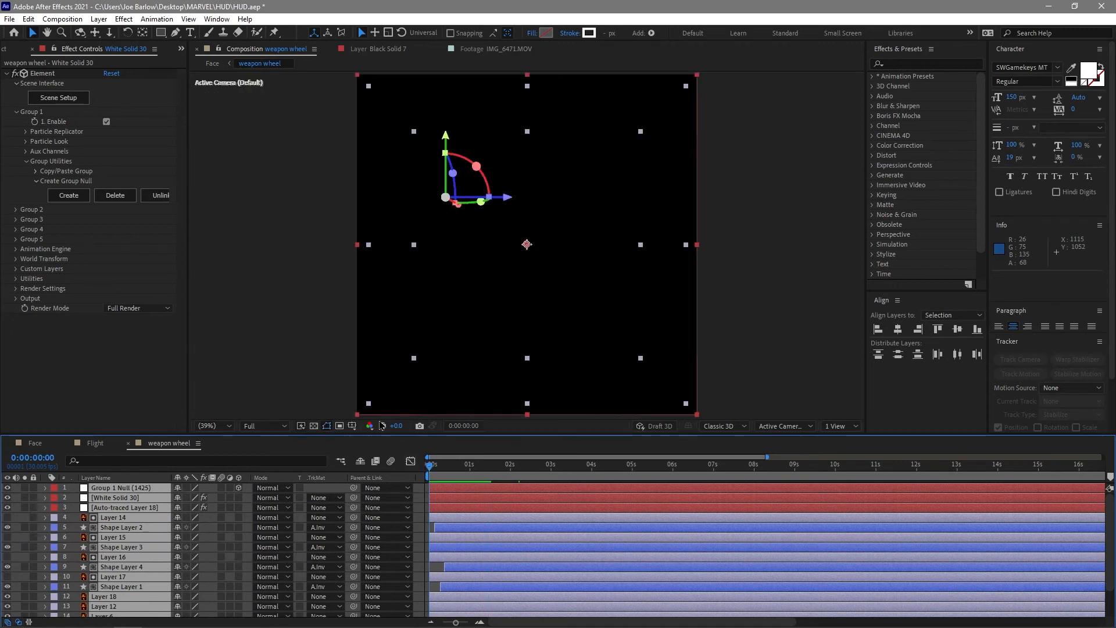
Preview the weapon wheel's ring and panel animation and stop on the missile at 0:00:02:05.
left_click(326, 343)
key("space")
left_click_drag(455, 466, 429, 474)
key("space")
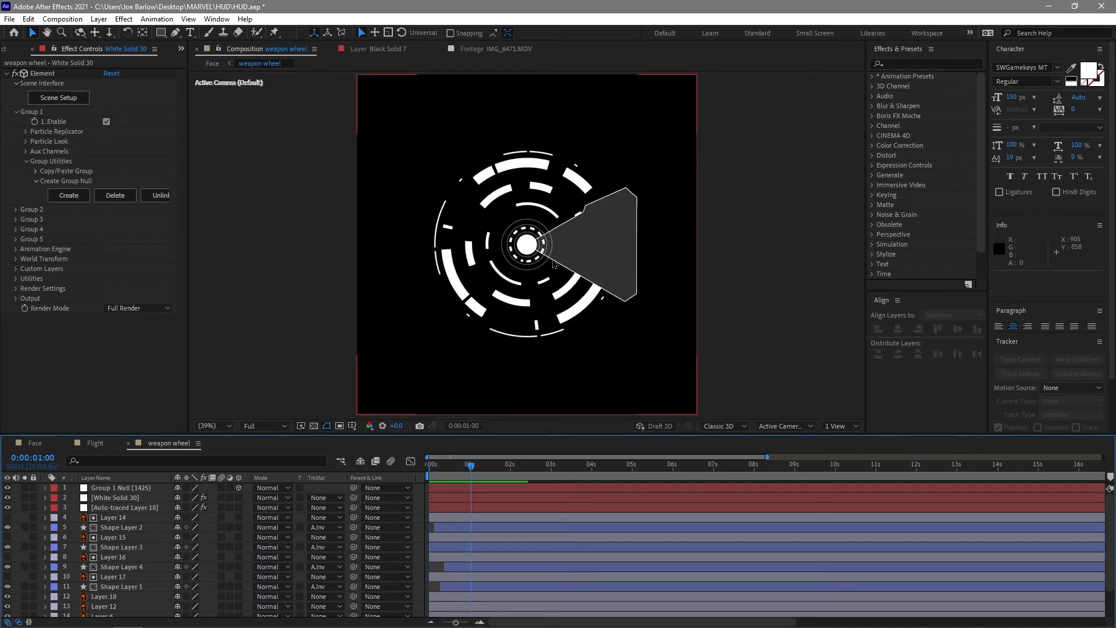
left_click_drag(473, 468, 446, 474)
key("space")
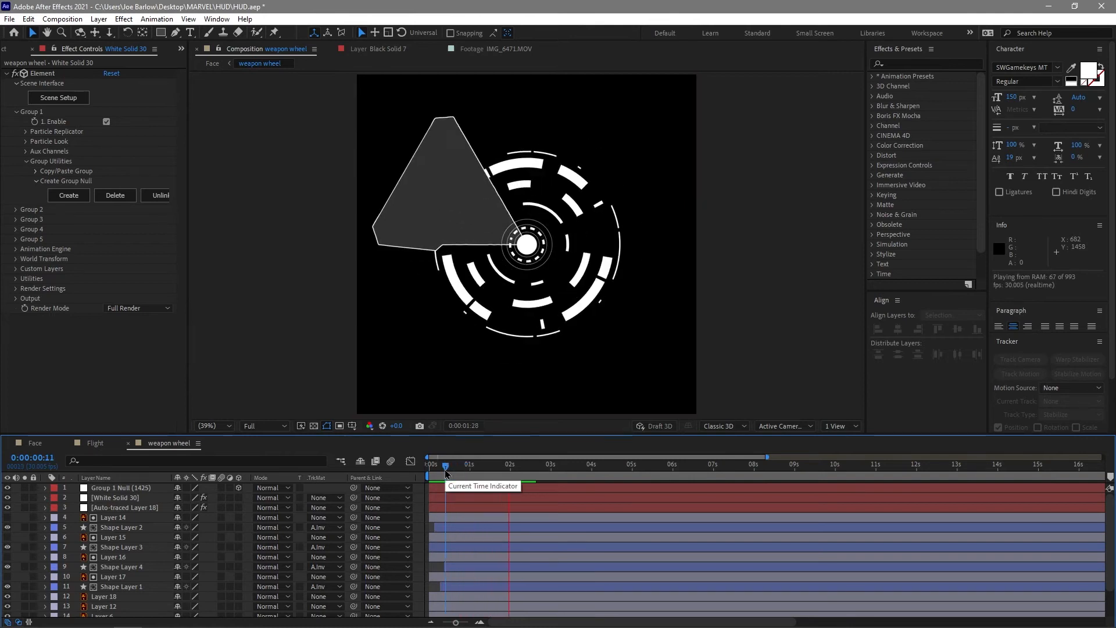
key("space")
mouse_move(508, 471)
left_mouse_down()
mouse_move(496, 470)
mouse_move(519, 470)
left_mouse_up()
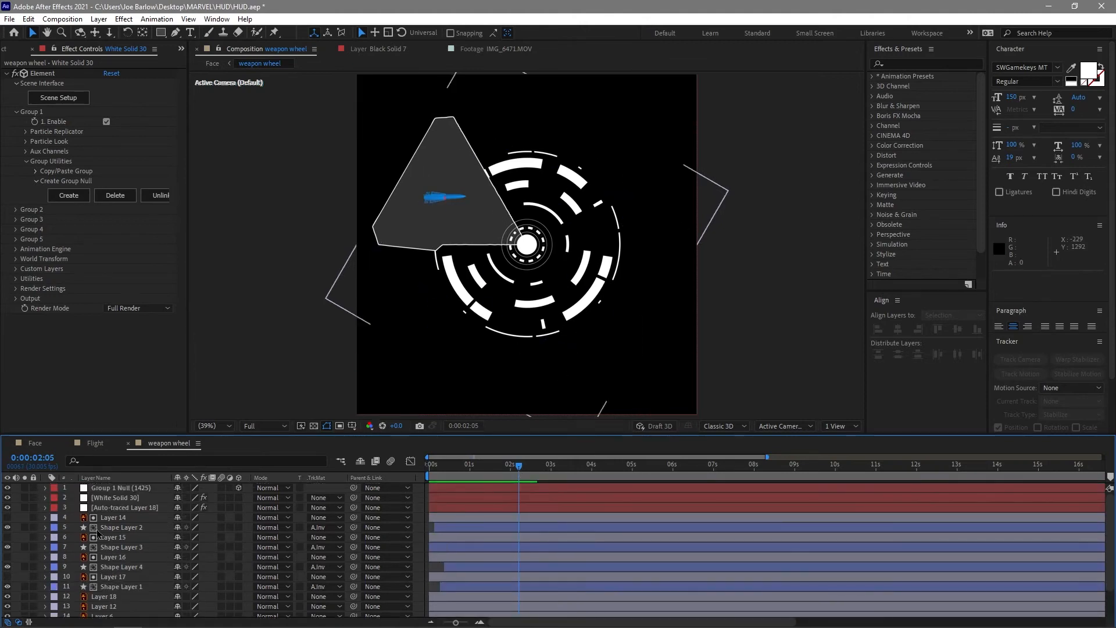
Inspect the Aim-54_Phoenix model in White Solid 30's Element scene setup, then replay the weapon wheel composition.
left_click(120, 508)
left_click(119, 498)
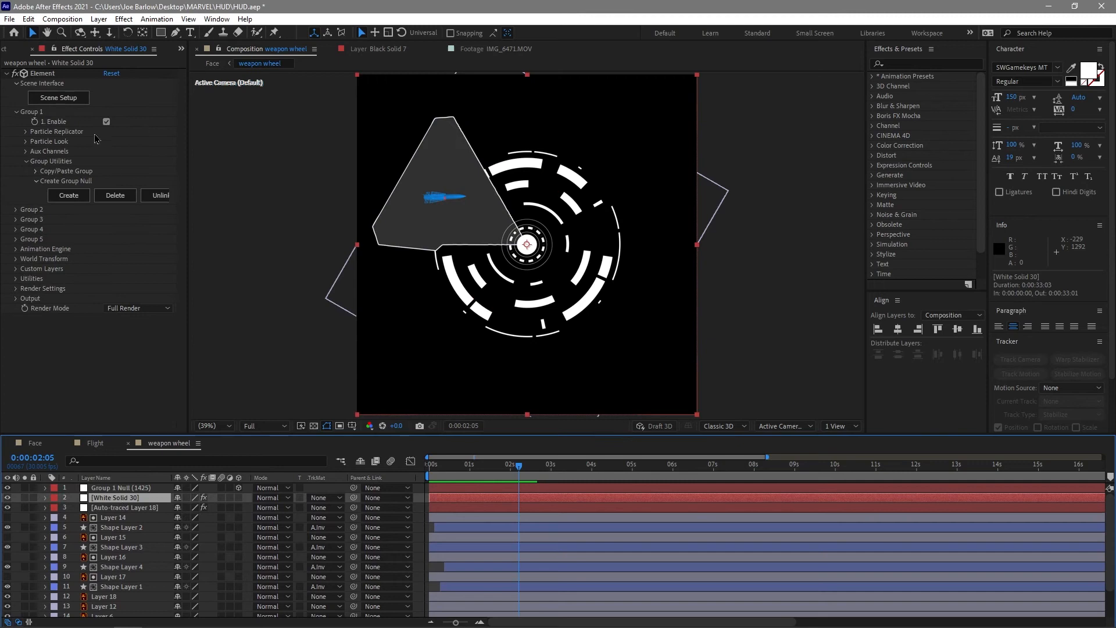
left_click(75, 100)
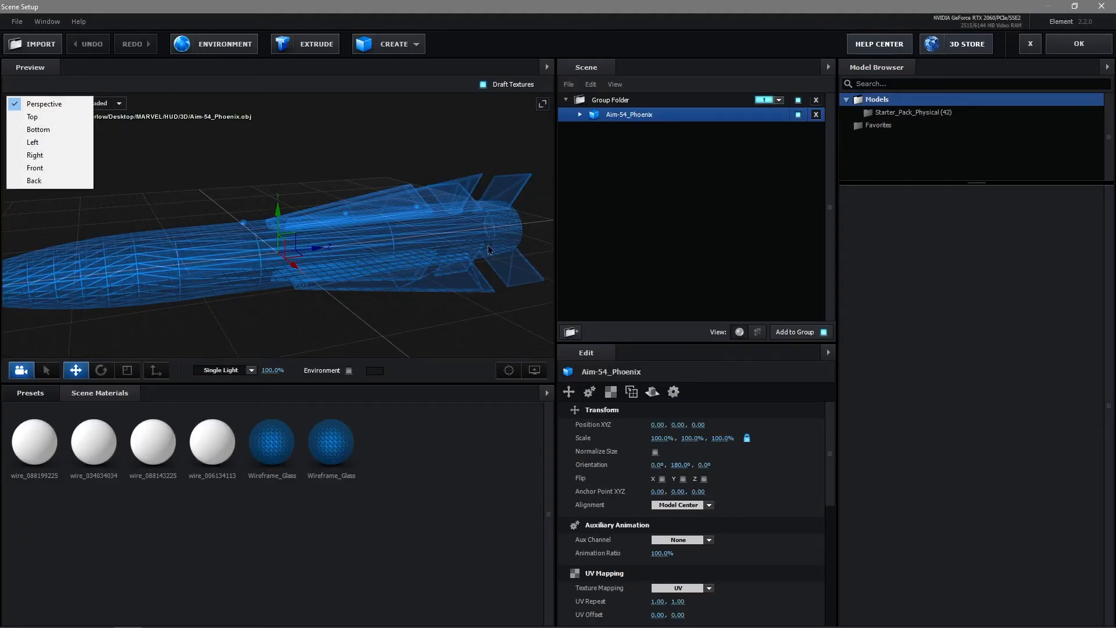
left_click_drag(488, 250, 233, 258)
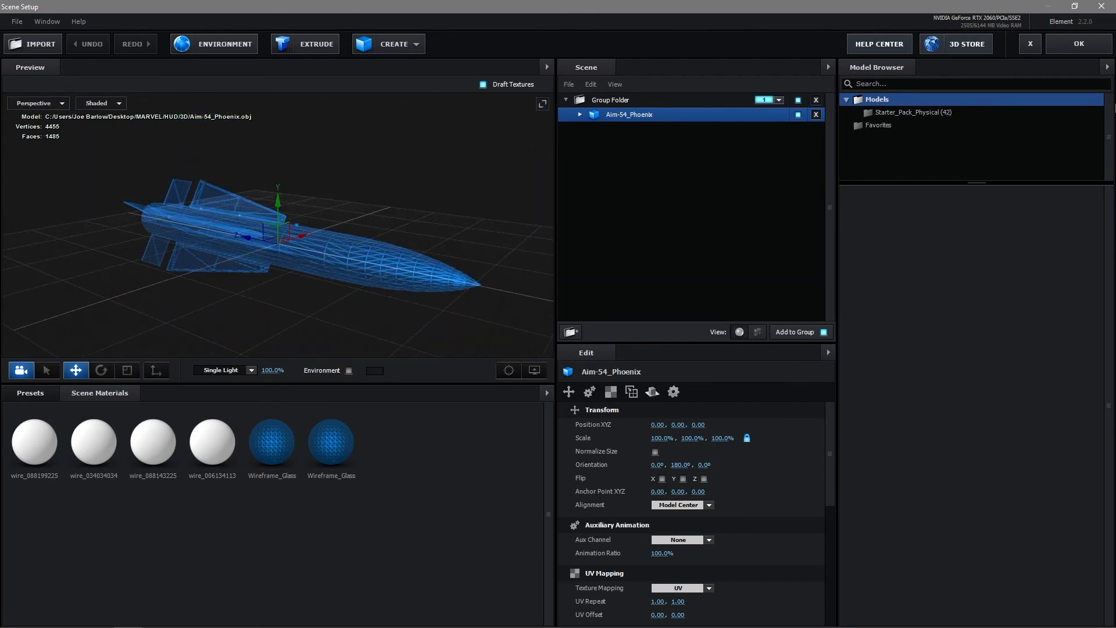
left_click_drag(446, 236, 386, 245)
left_click(1043, 43)
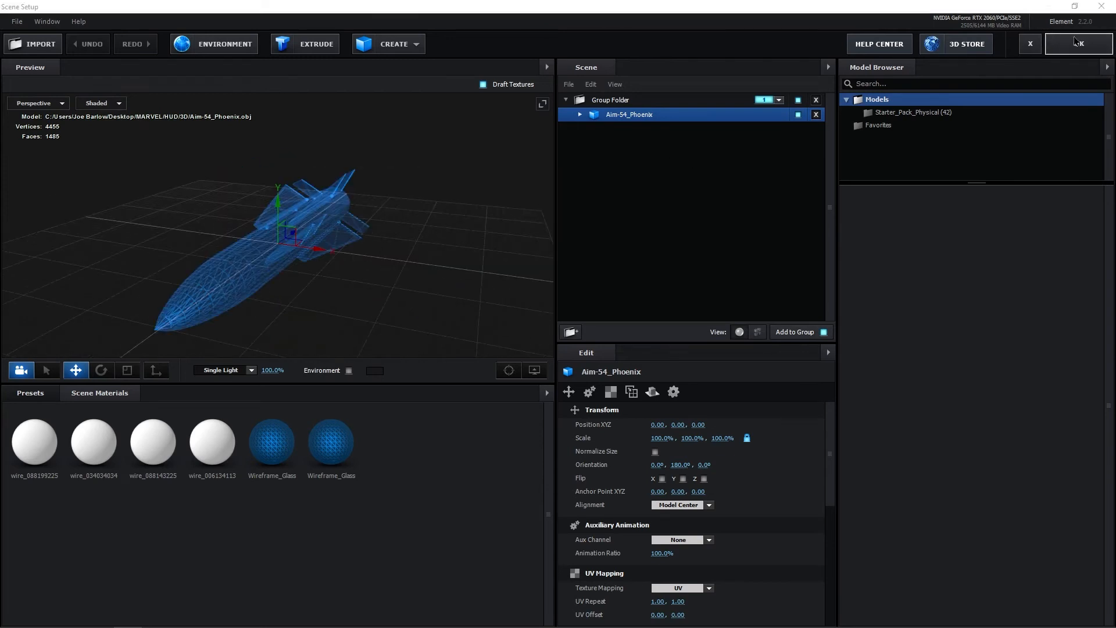
left_click_drag(507, 468, 426, 468)
key("space")
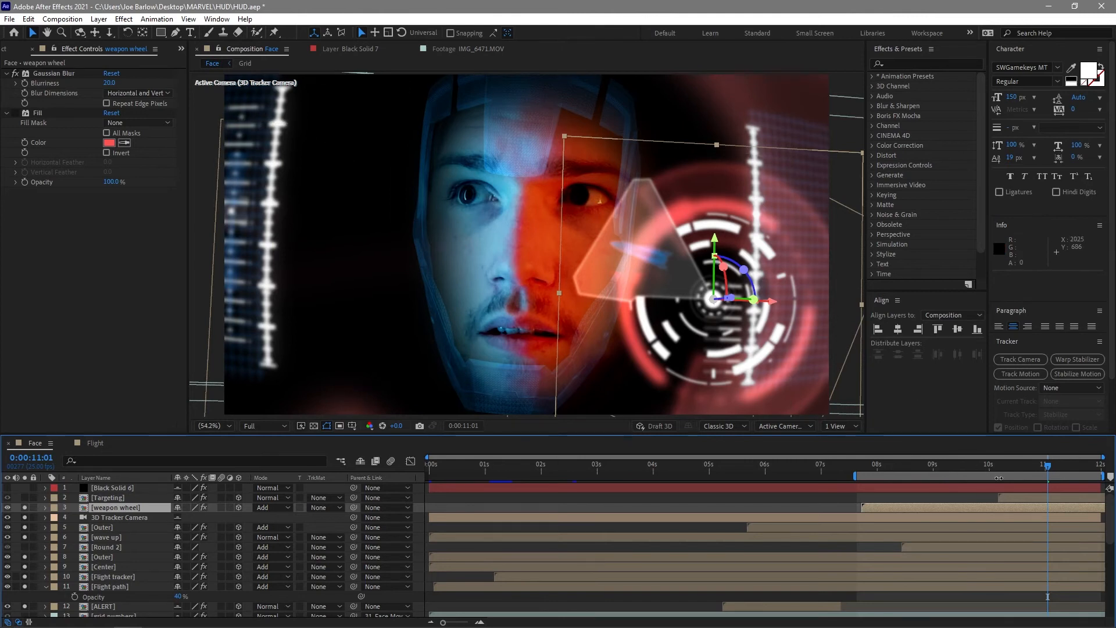
Solo the Targeting layer in the Face composition at 0:00:11:01, open its source composition and preview the radar animation.
left_click(1019, 499)
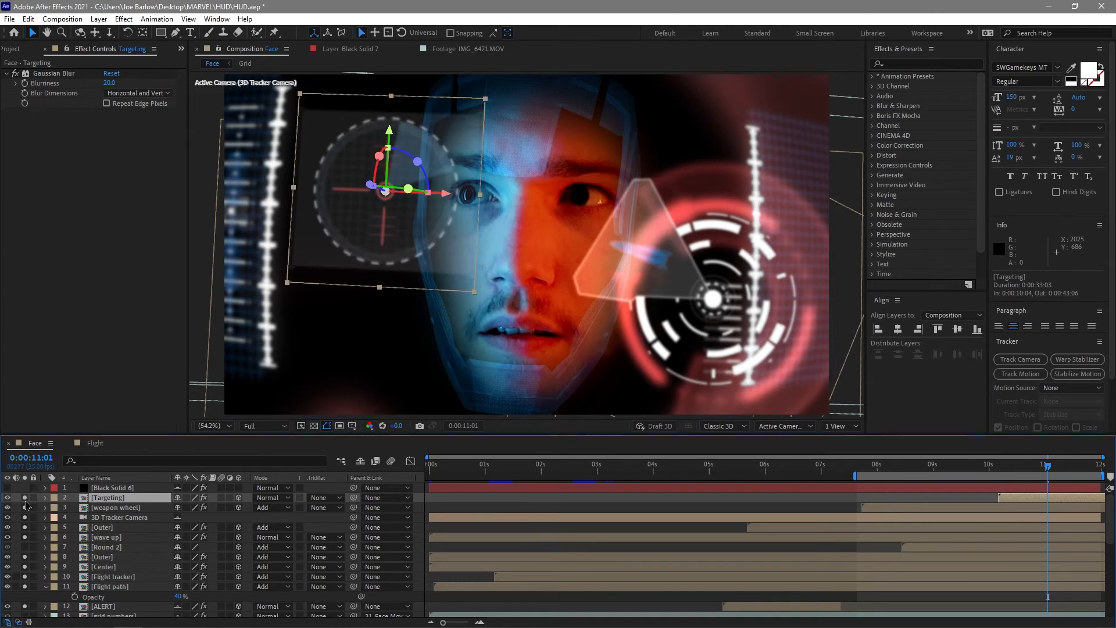
double_click(107, 499)
key("space")
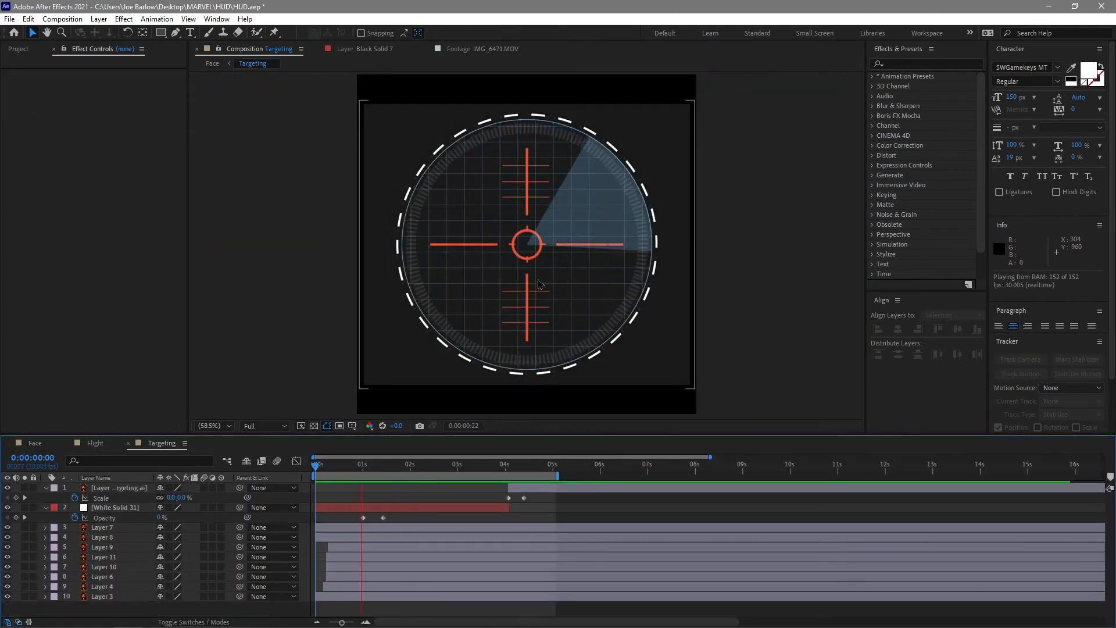
left_click_drag(447, 467, 462, 488)
key("space")
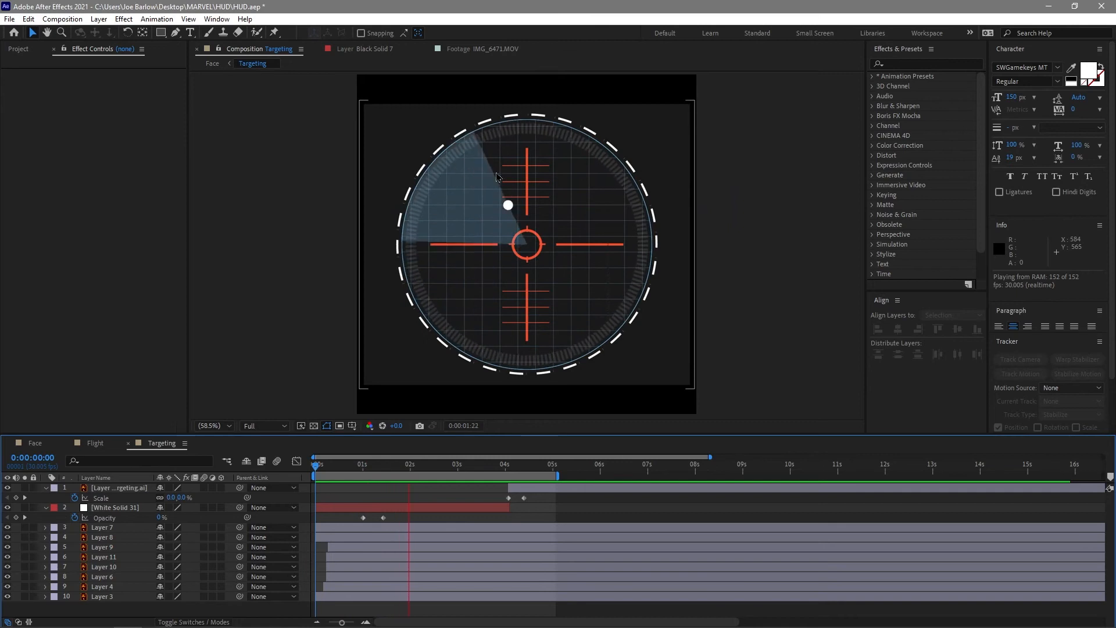
Select White Solid 31 and scrub the Targeting composition to the impact zone sign at 0:00:04:17.
key("space")
left_click(401, 508)
left_click_drag(435, 468, 534, 481)
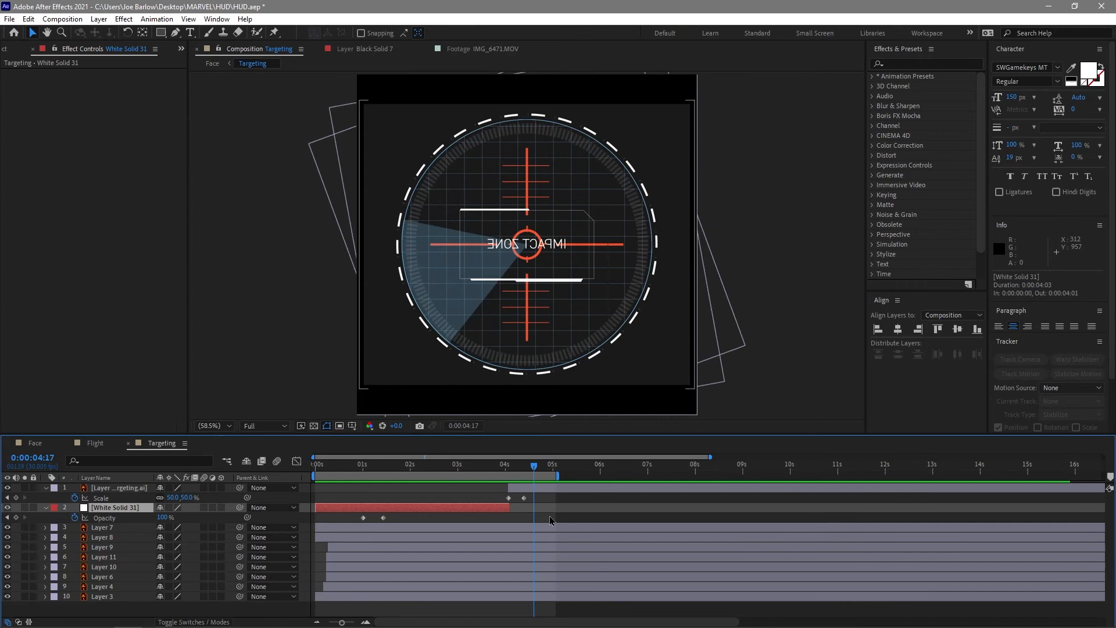
left_click(551, 505)
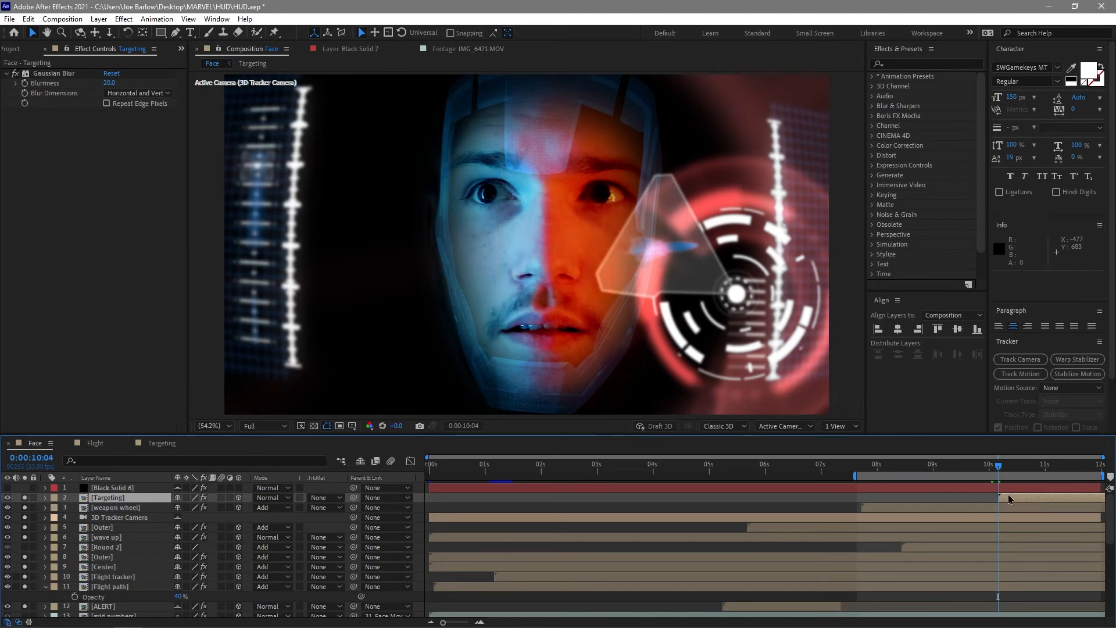
Preview the targeting display in the Face composition from 0:00:10:04.
key("space")
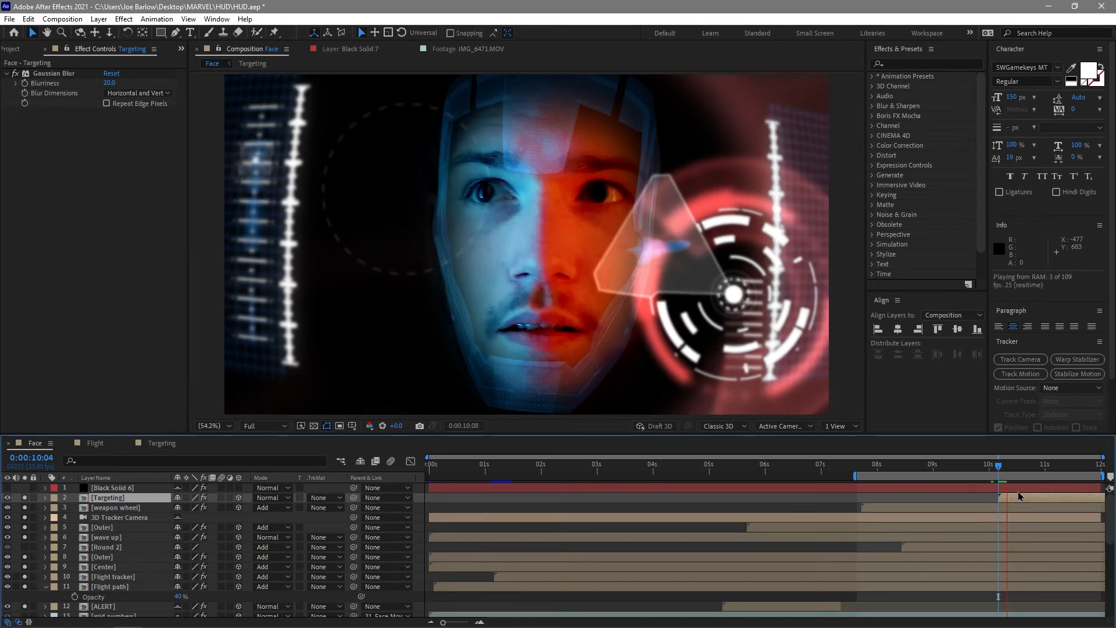
key("space")
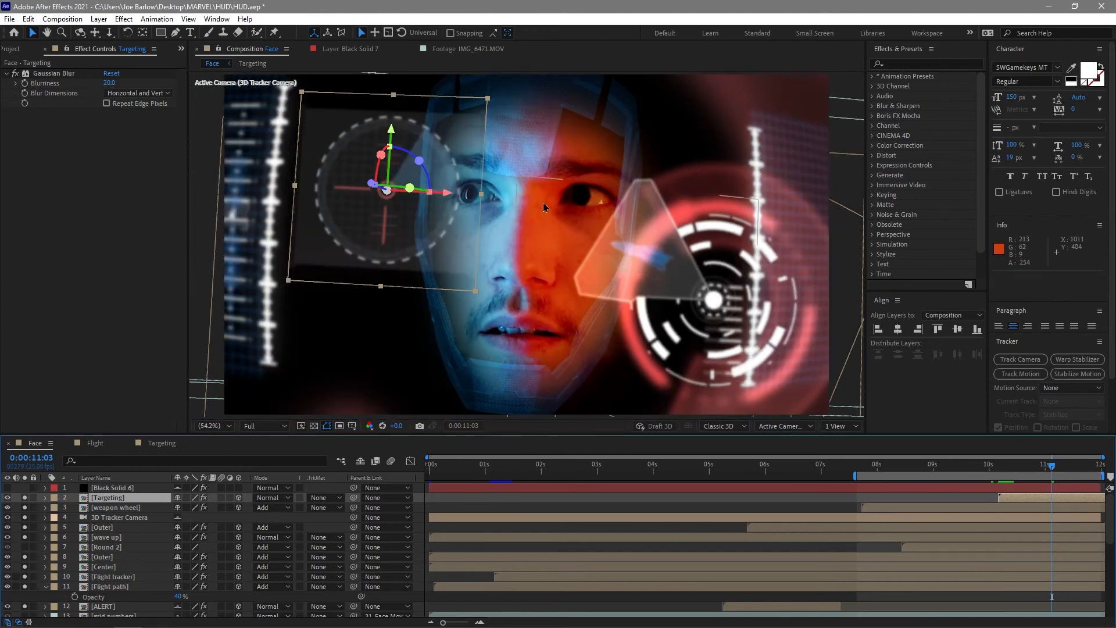
left_click(367, 345)
Solo the Round 2 layer, open its source composition and preview the eye crosshair animation.
left_click(536, 548)
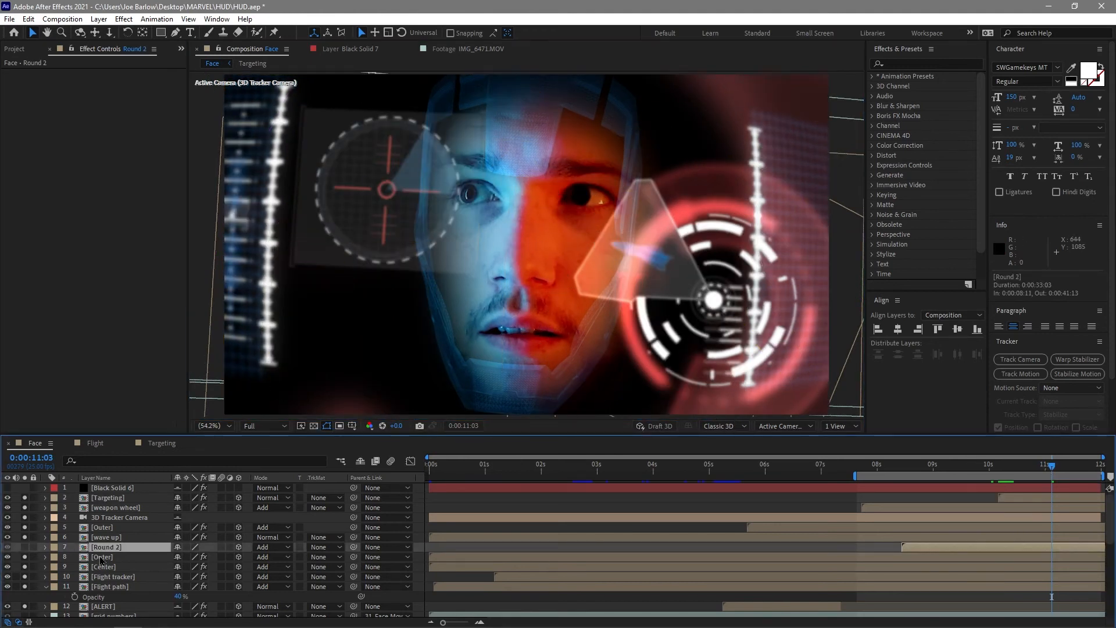
left_click(25, 547)
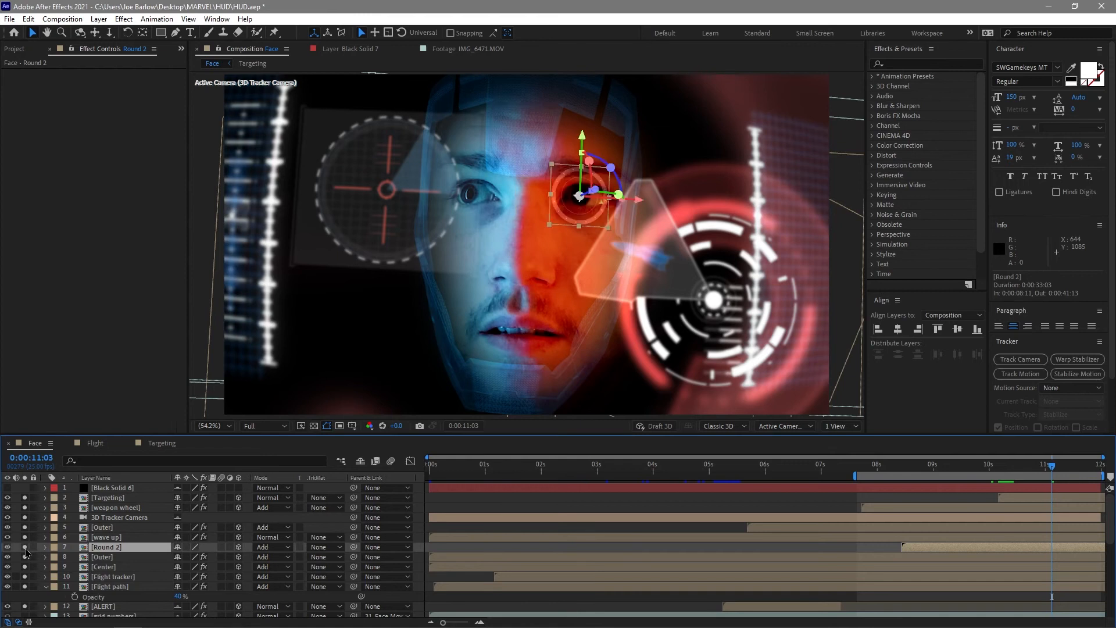
double_click(103, 547)
key("space")
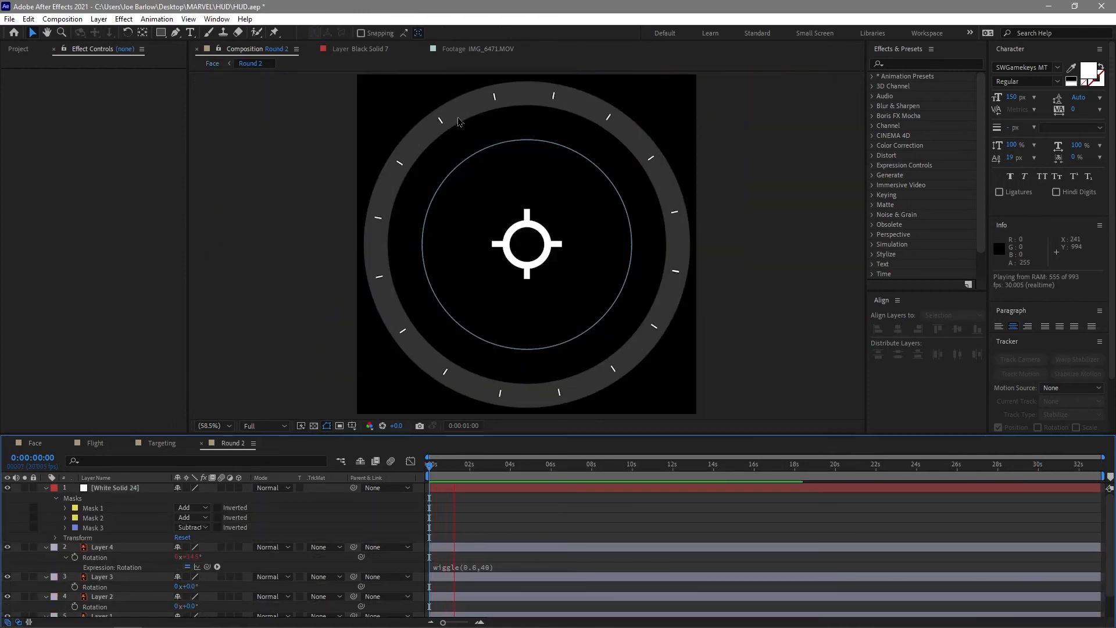
key("space")
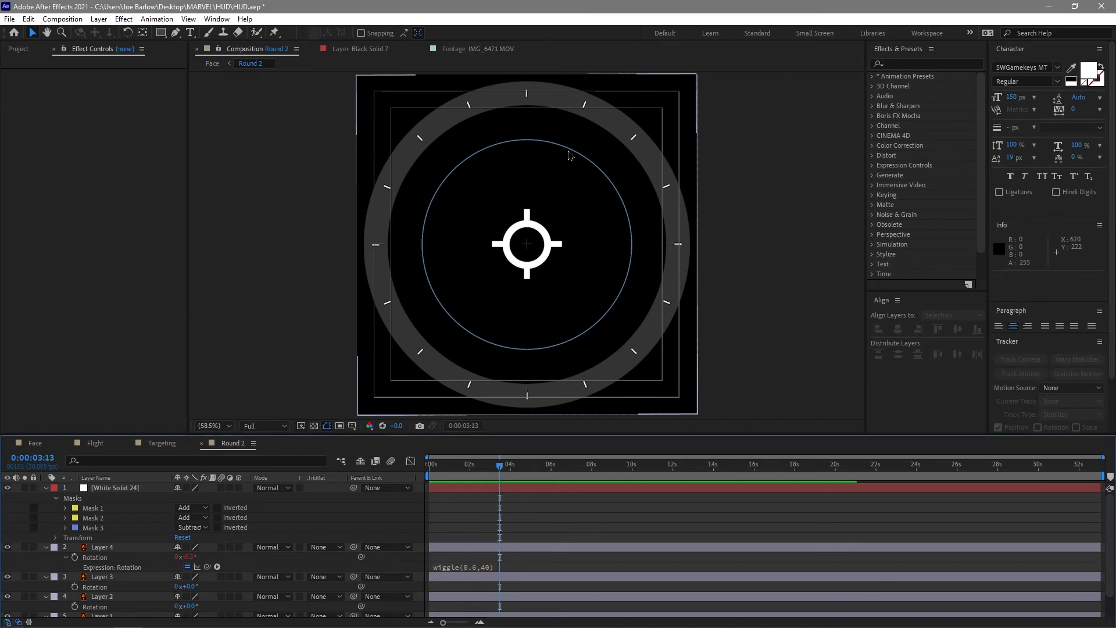
Return to the Face composition and check the Round 2 crosshair over the eye at 0:00:09:18.
left_click(25, 442)
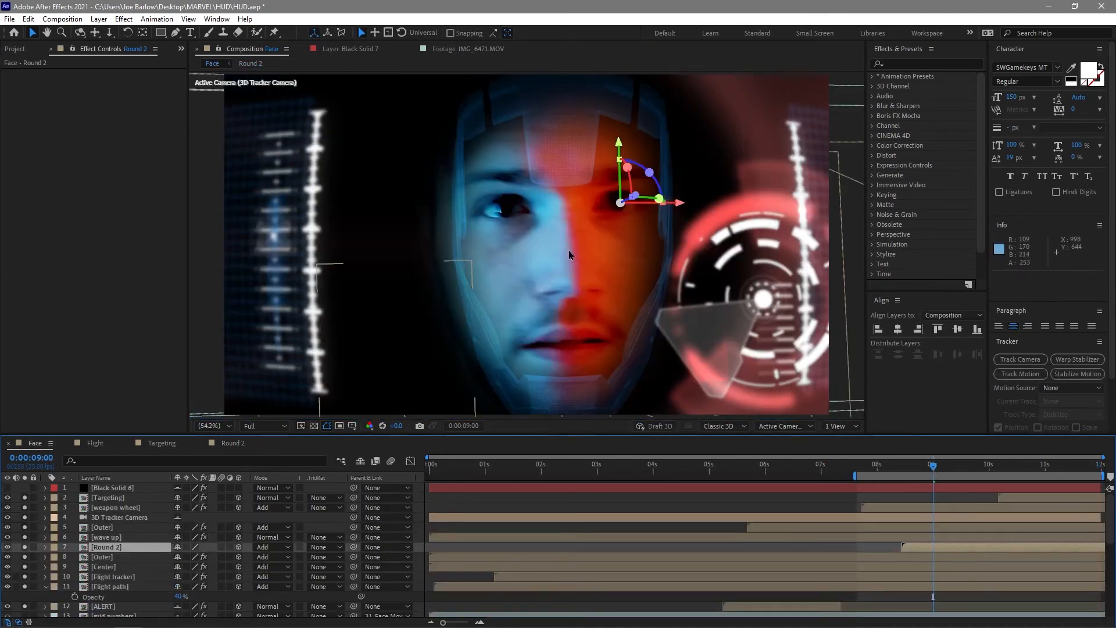
left_click(960, 468)
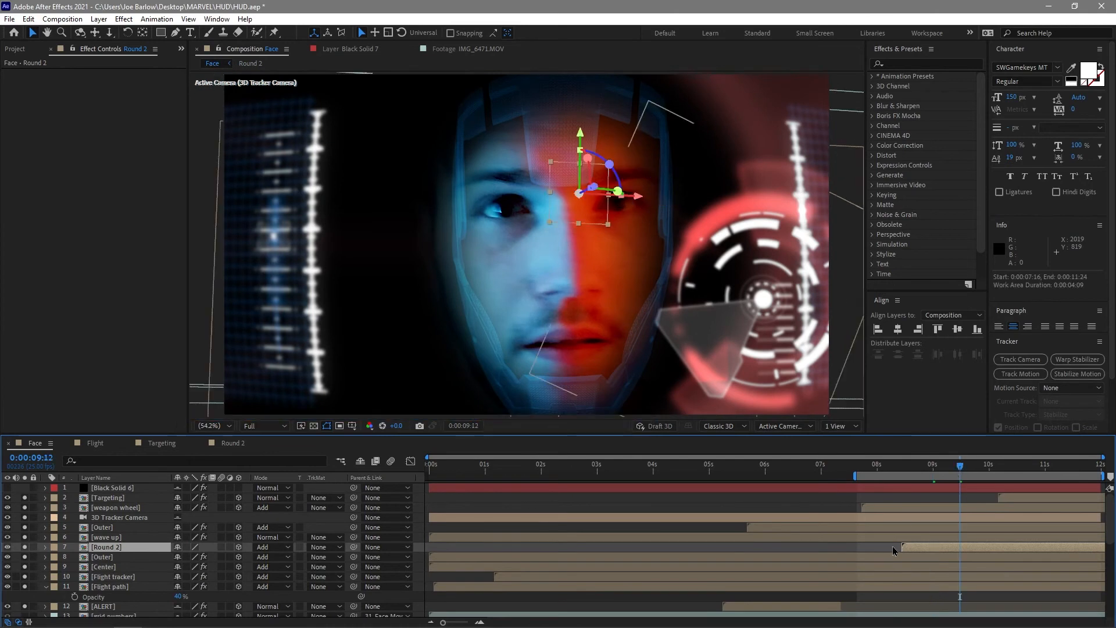
left_click(895, 549)
left_click(928, 549)
left_click(973, 468)
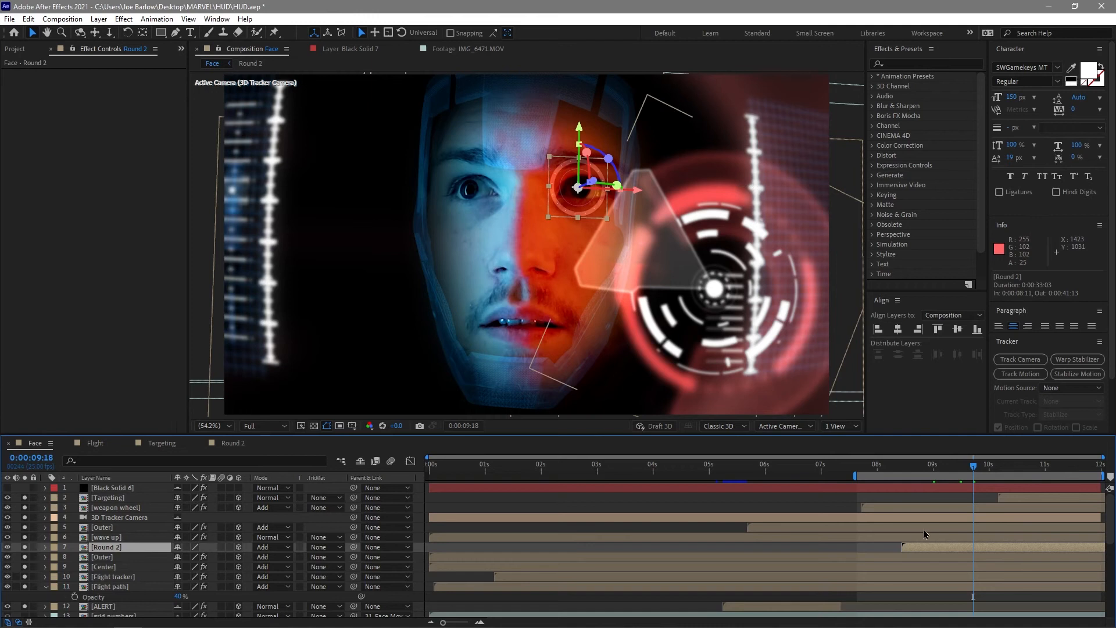
left_click(890, 547)
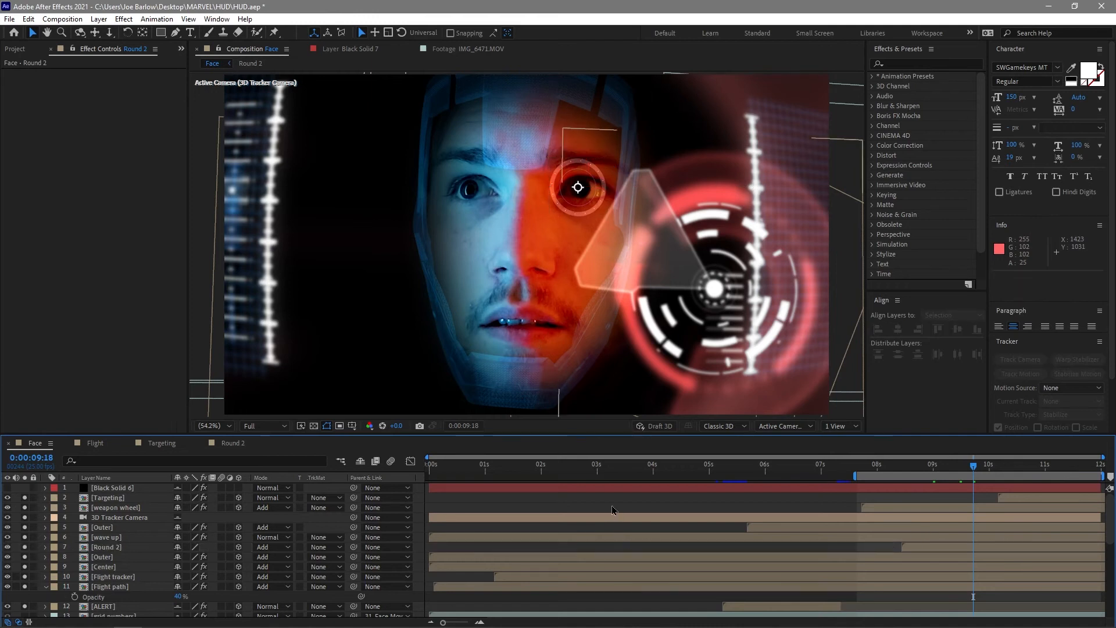
Solo the Tag layer and the layer directly below it, start the work area at 0:00:05:17 and preview.
scroll(613, 503, "down", 3)
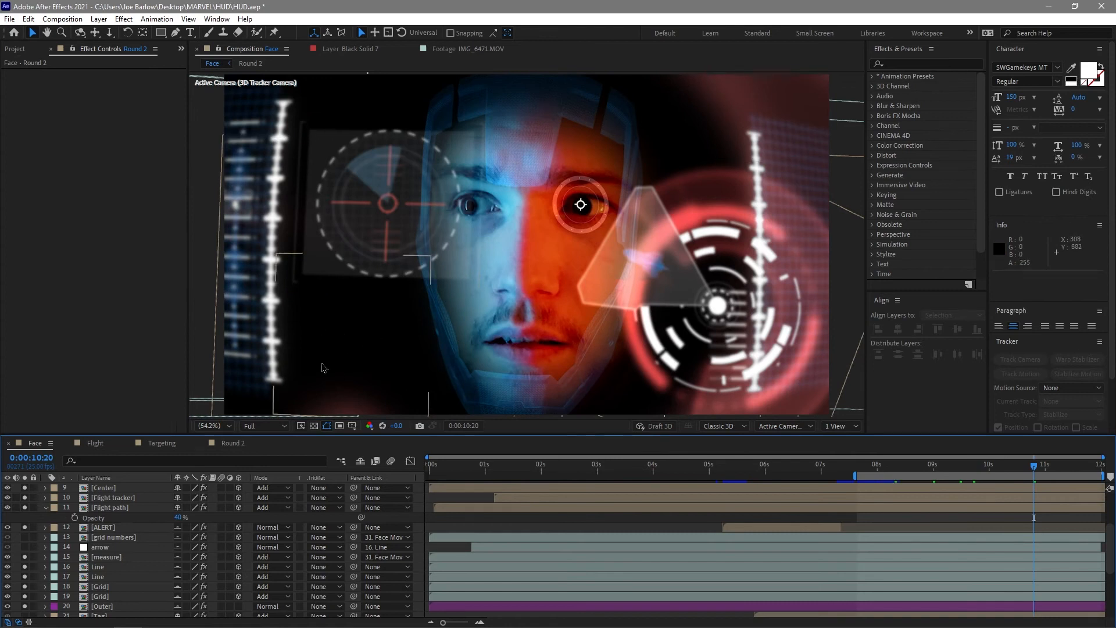
left_click(354, 375)
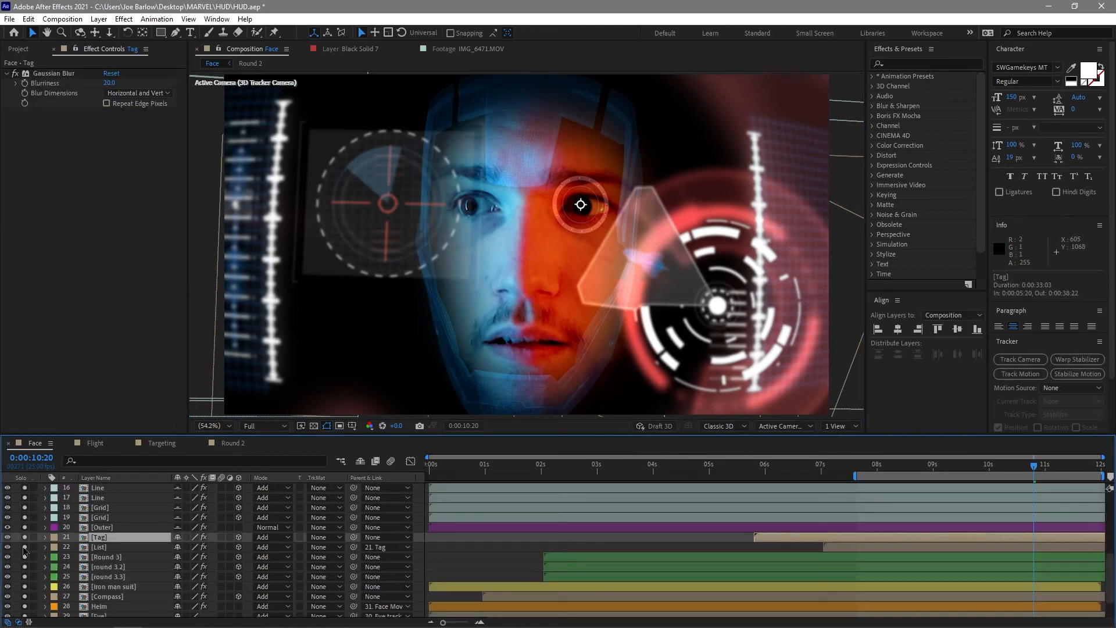
left_click_drag(854, 475, 748, 475)
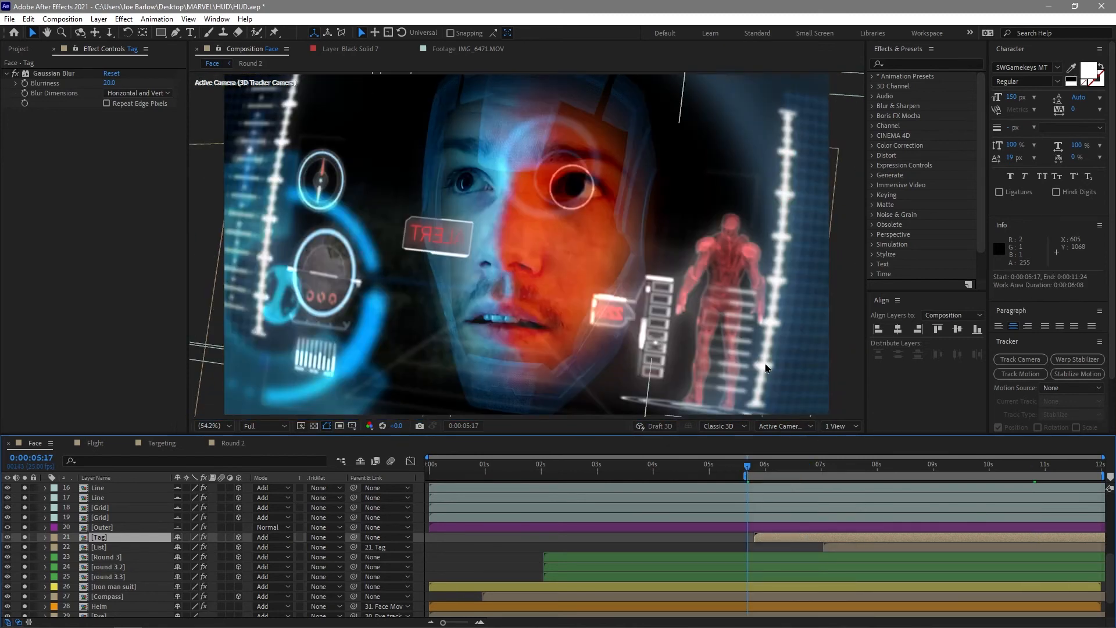
key("space")
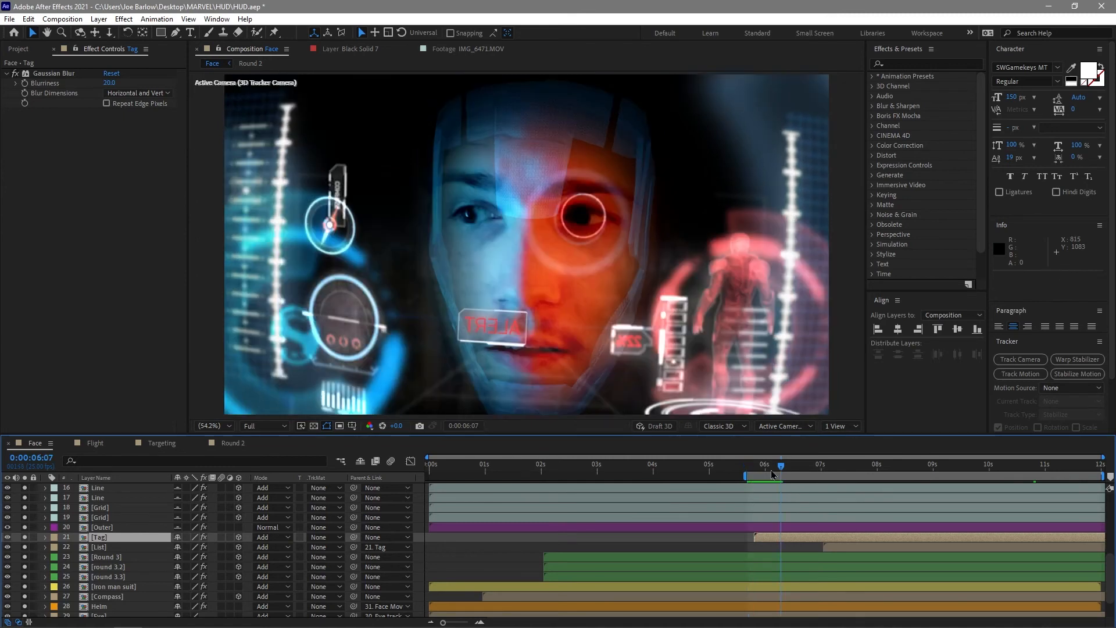
key("space")
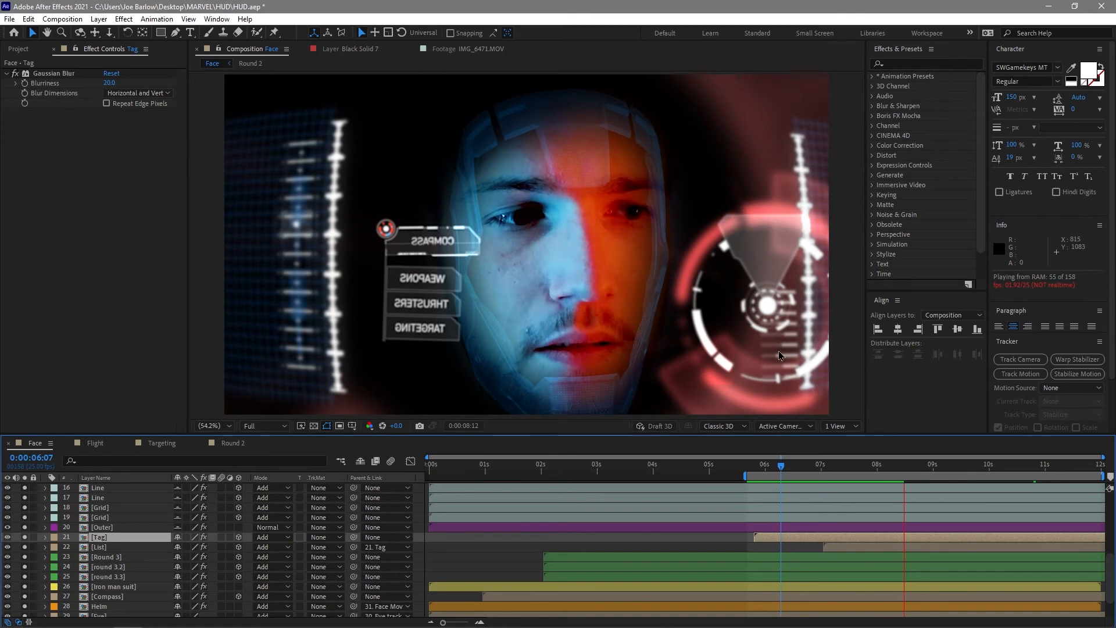
End the work area between 8 and 9 seconds and preview the compass tag animation.
left_click(912, 466)
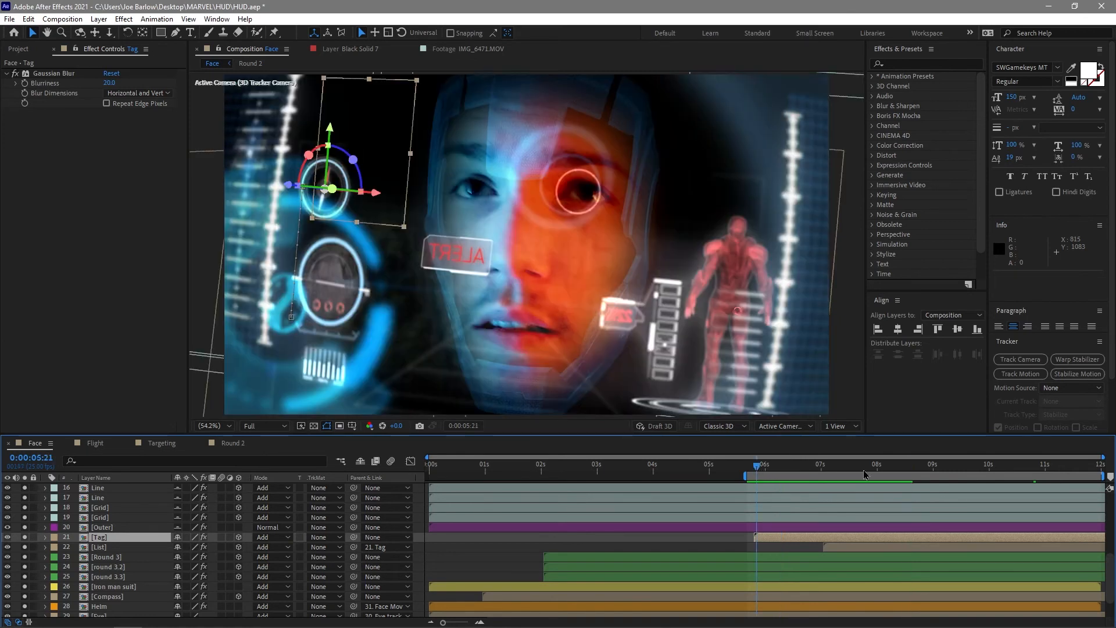
key("n")
key("space")
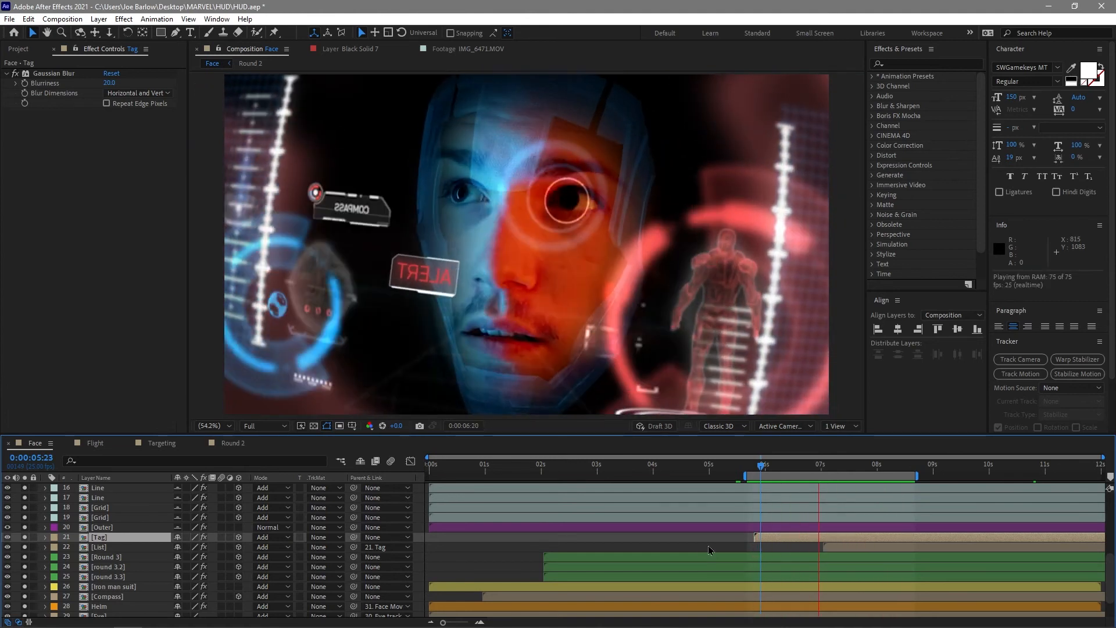
Open the Tag layer's source composition and preview the compass tag animation from its start.
left_click(784, 539)
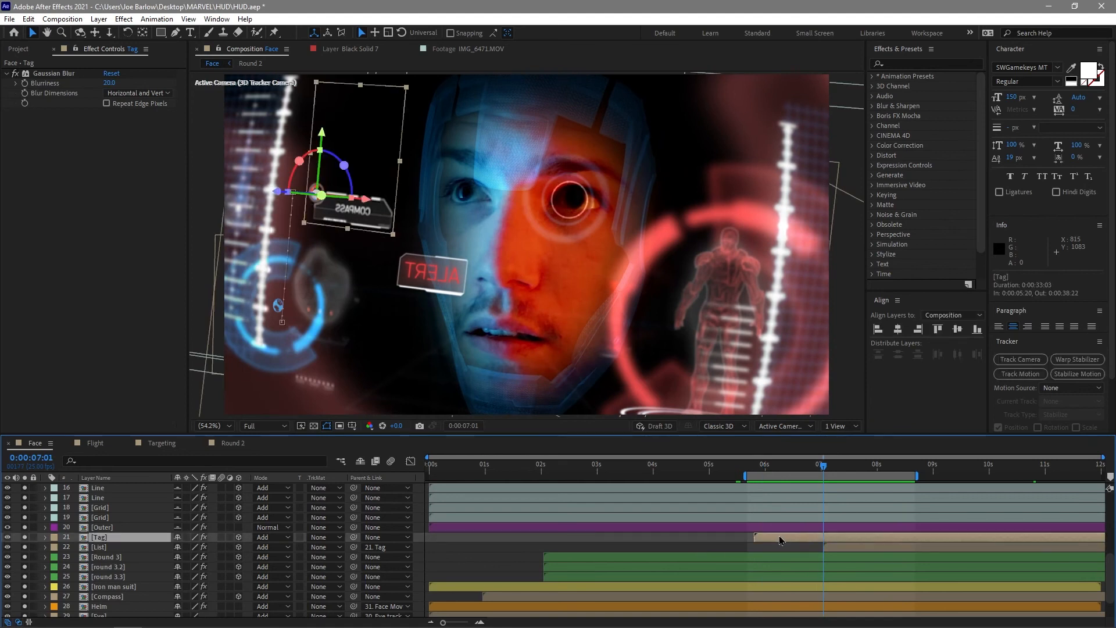
double_click(781, 540)
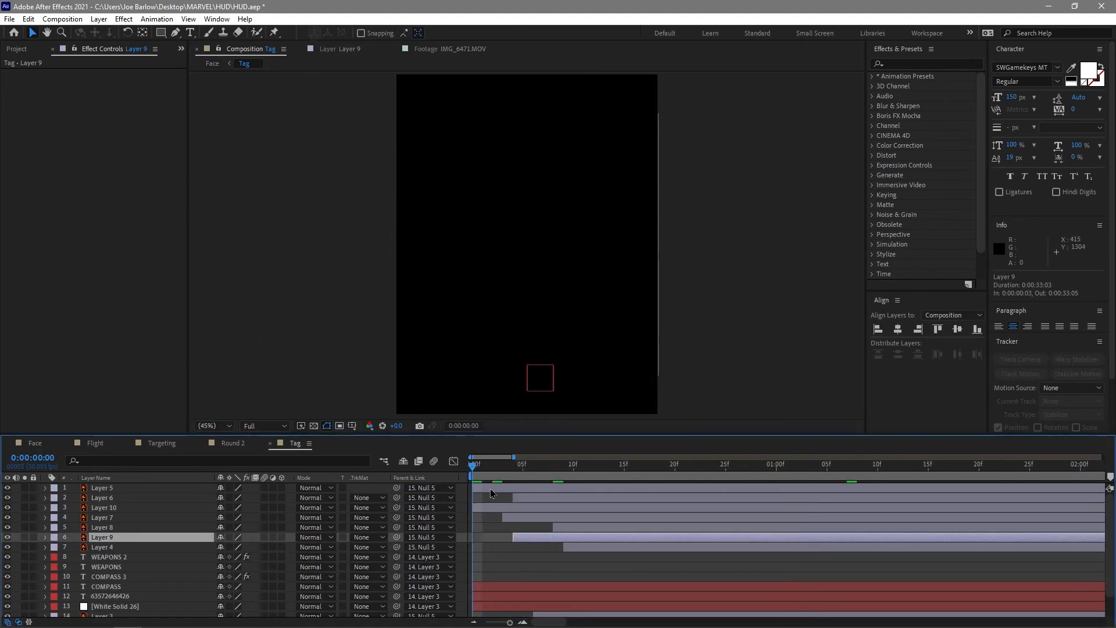
scroll(608, 509, "down", 5)
left_click(484, 545)
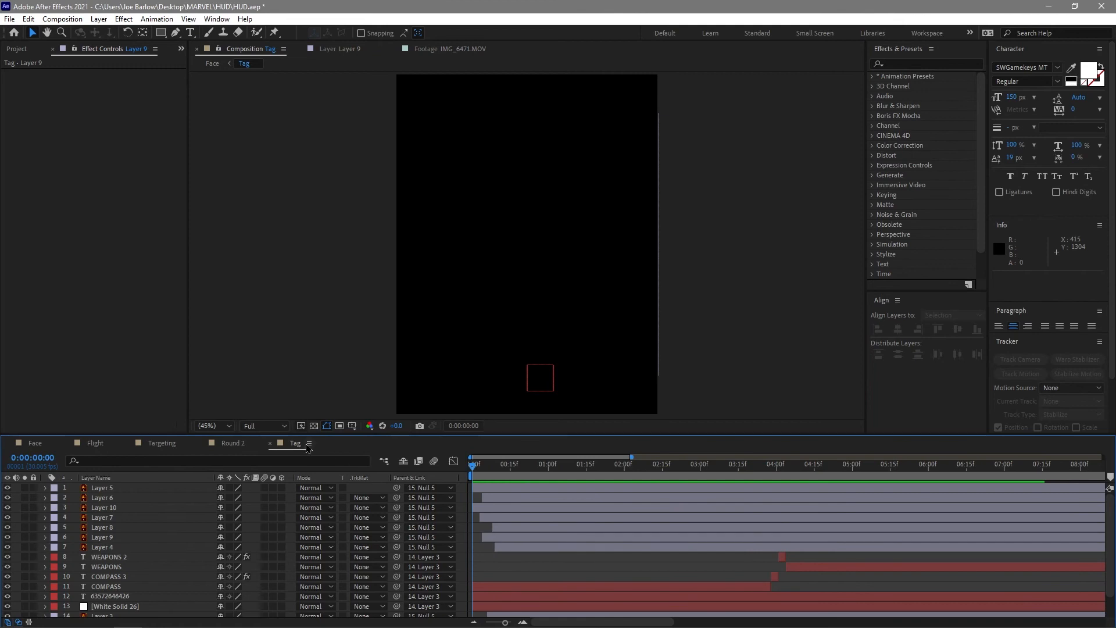
key("space")
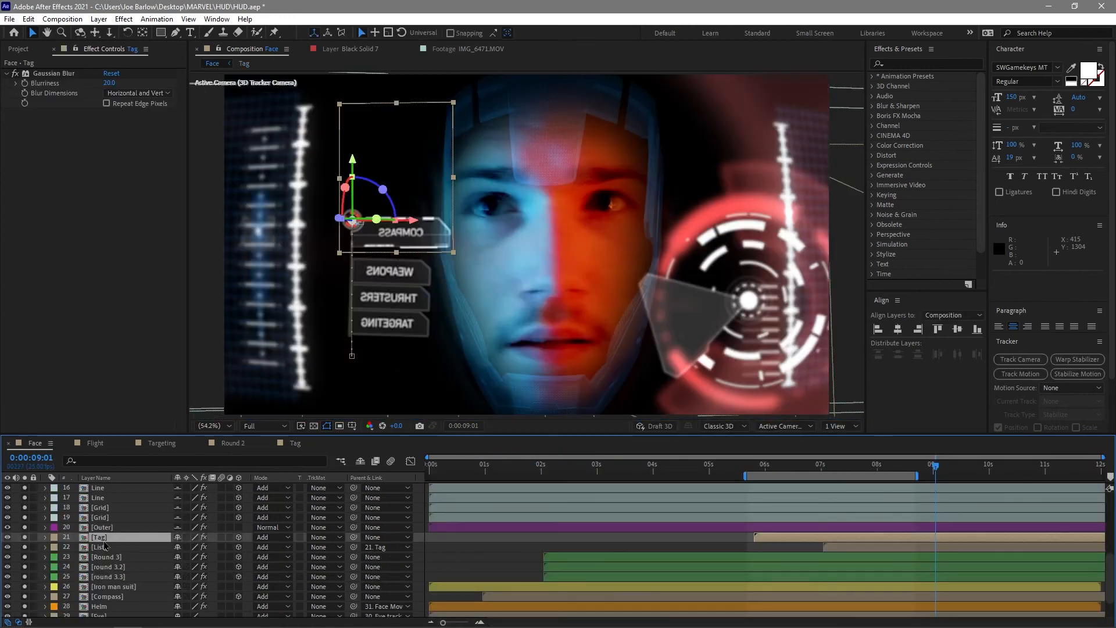
Open the List composition and preview the weapons, thrusters and targeting menu animation from the first frame.
left_click(519, 493)
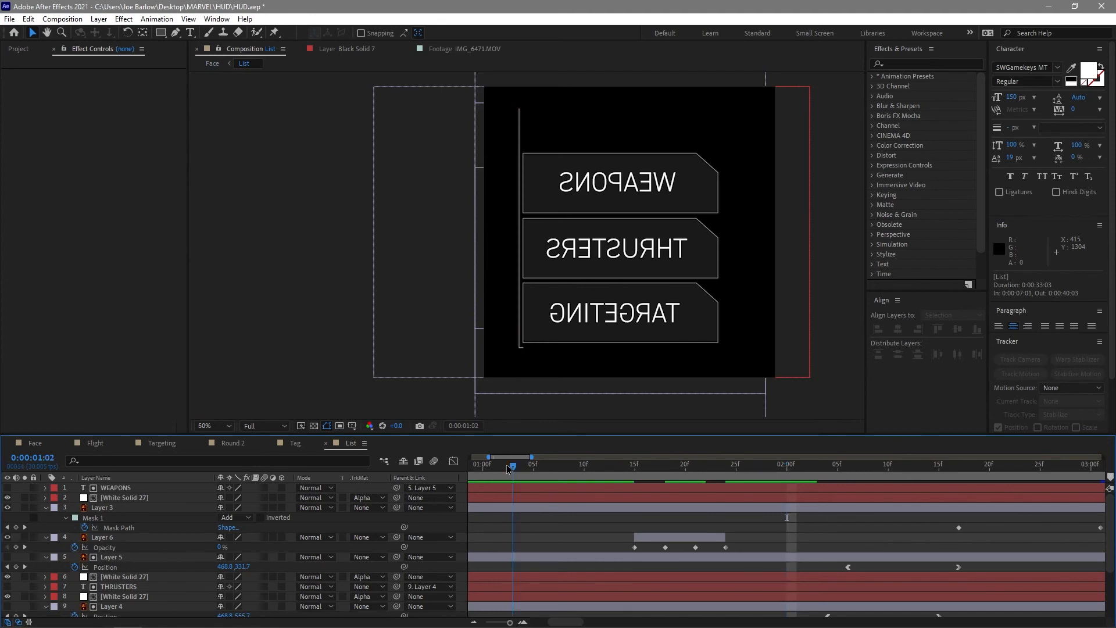
left_click_drag(507, 467, 408, 465)
key("shift+slash")
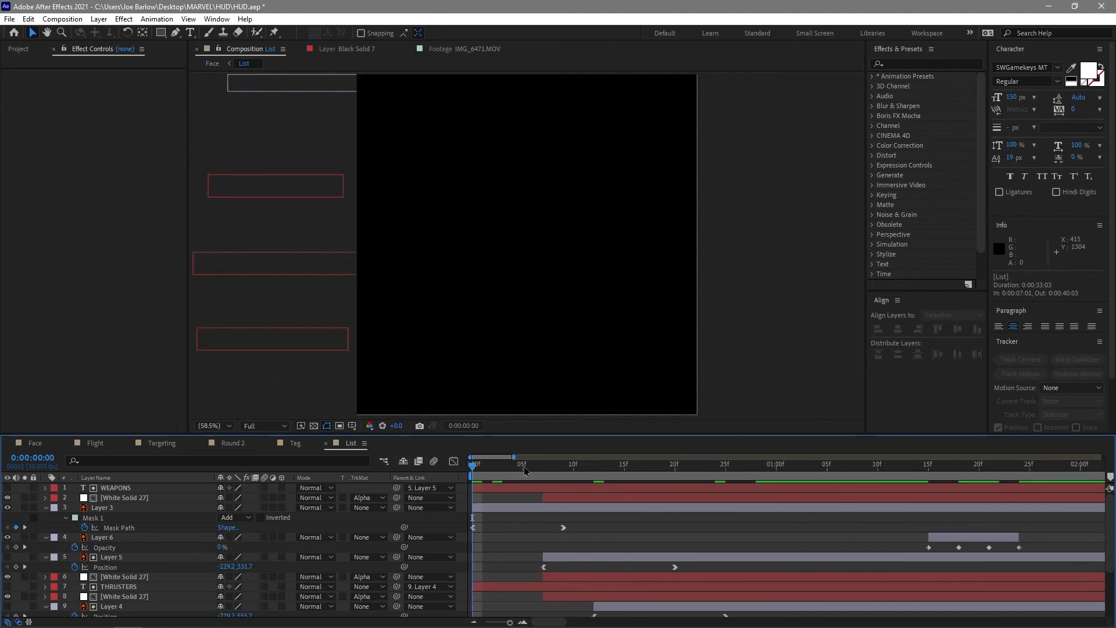
key("space")
key("space")
key("space")
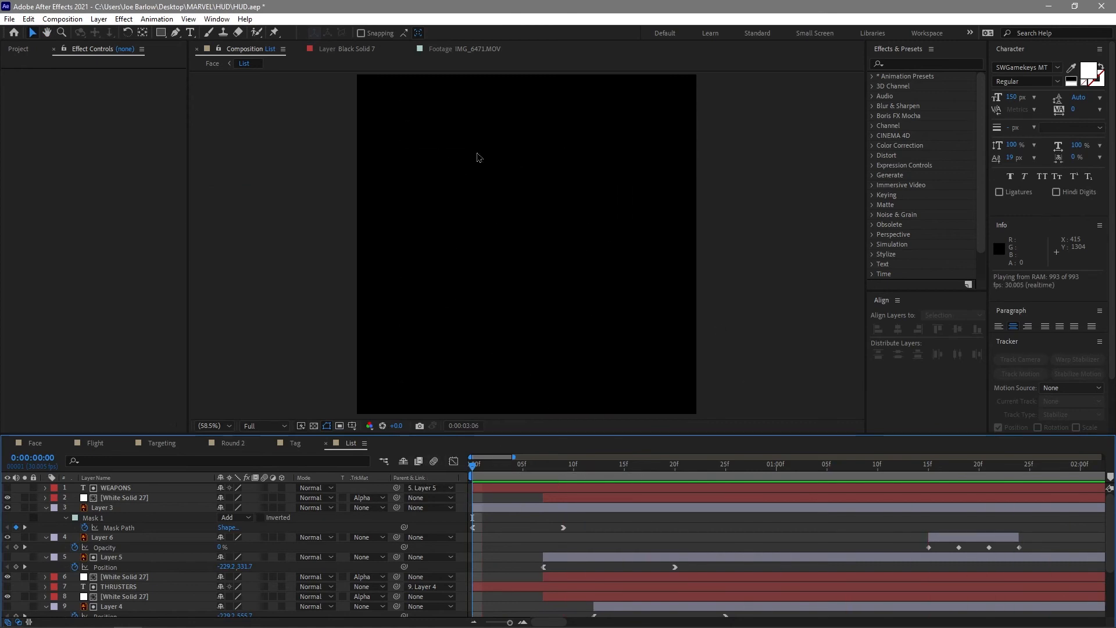
key("space")
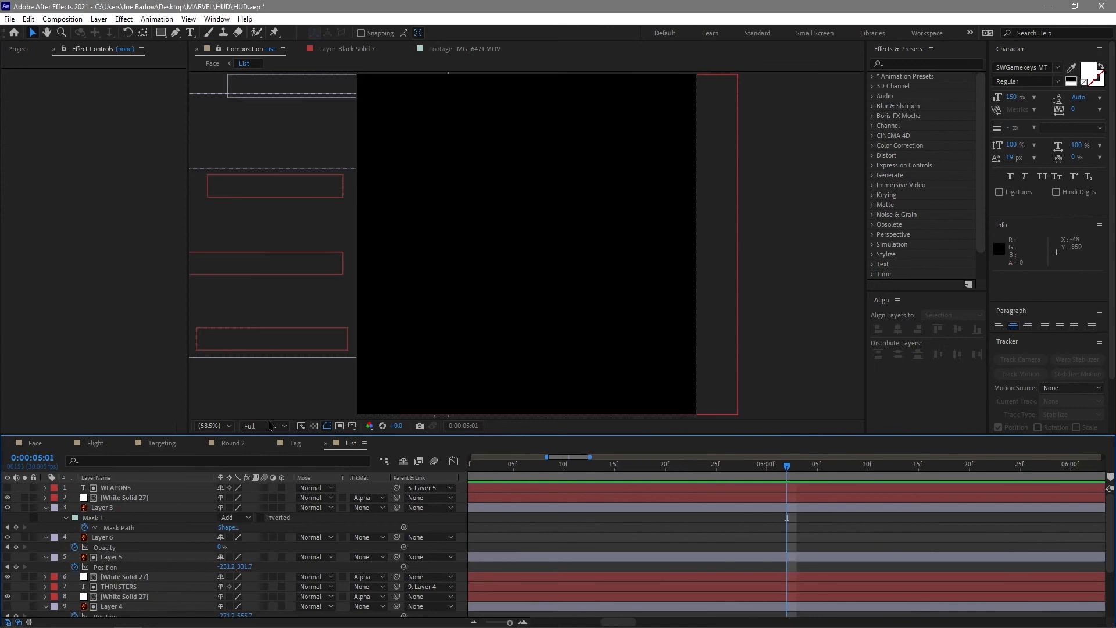
Return to the Face composition and extend the work area in both directions to cover the whole shot.
left_click(35, 443)
left_click(773, 465)
left_click_drag(763, 475, 1114, 479)
left_click(758, 467)
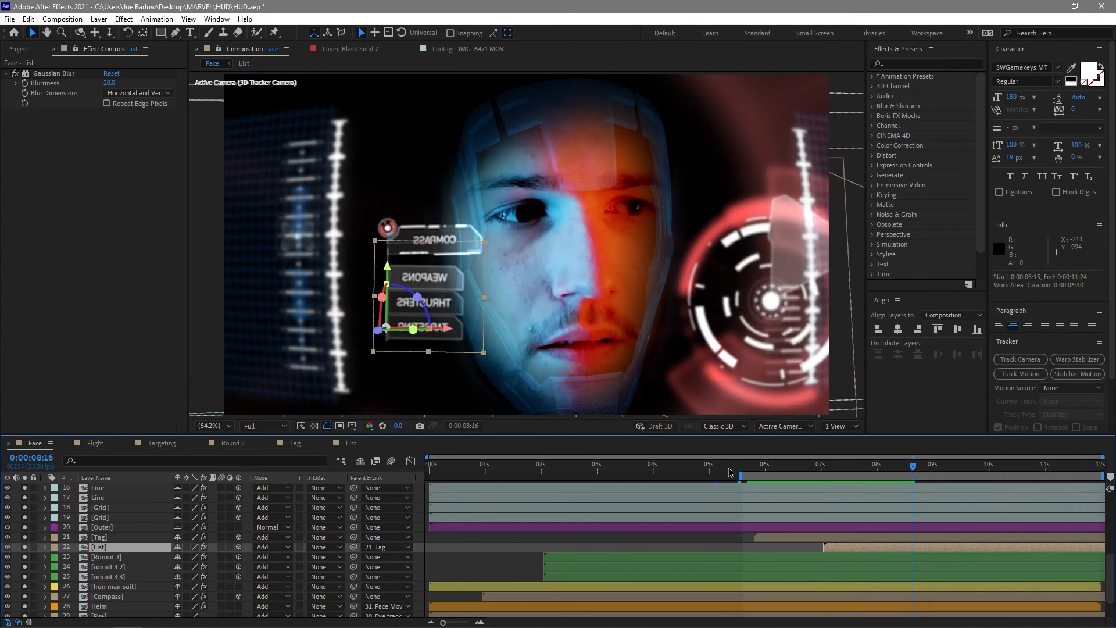
left_click_drag(739, 474, 307, 475)
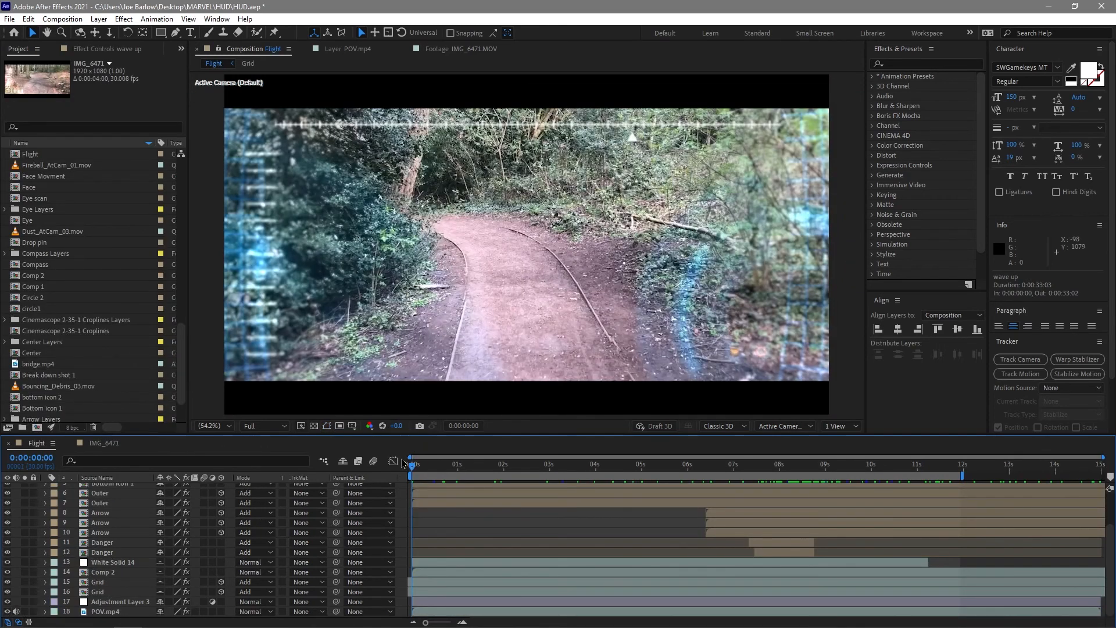
Scrub through the first seconds of the Flight composition to examine the HUD elements over the POV footage.
left_click(592, 529)
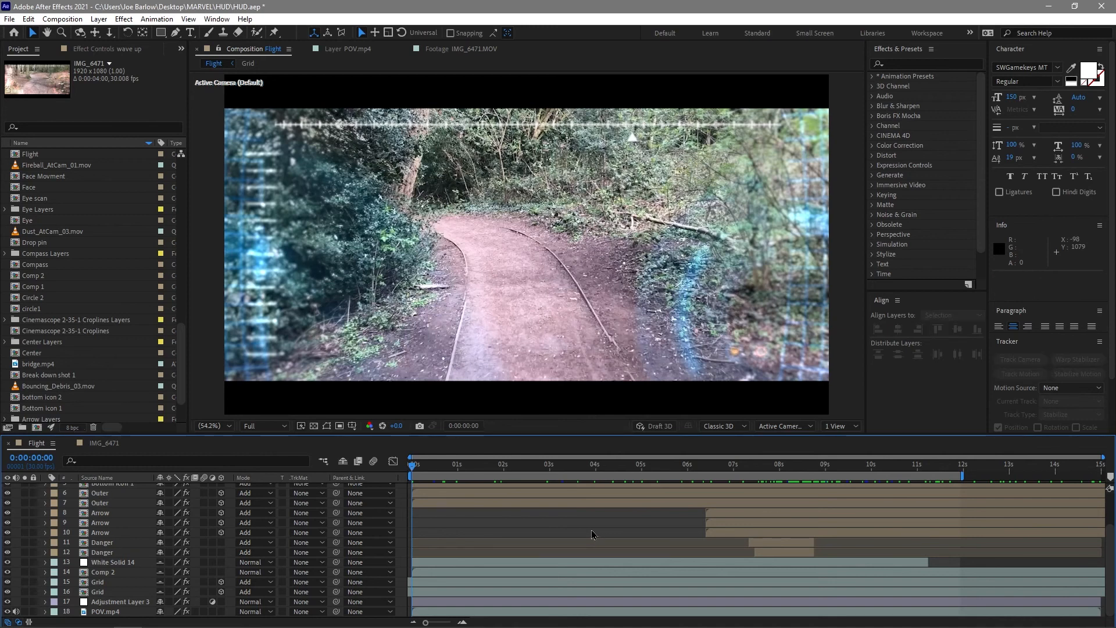
left_click_drag(427, 467, 458, 469)
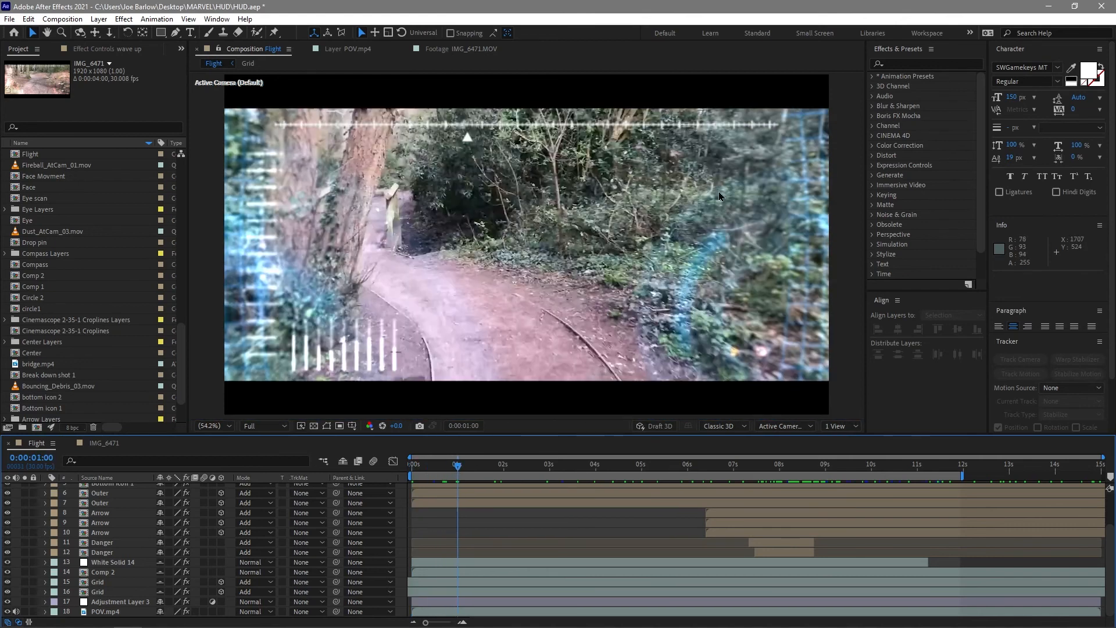
left_click_drag(468, 472, 516, 471)
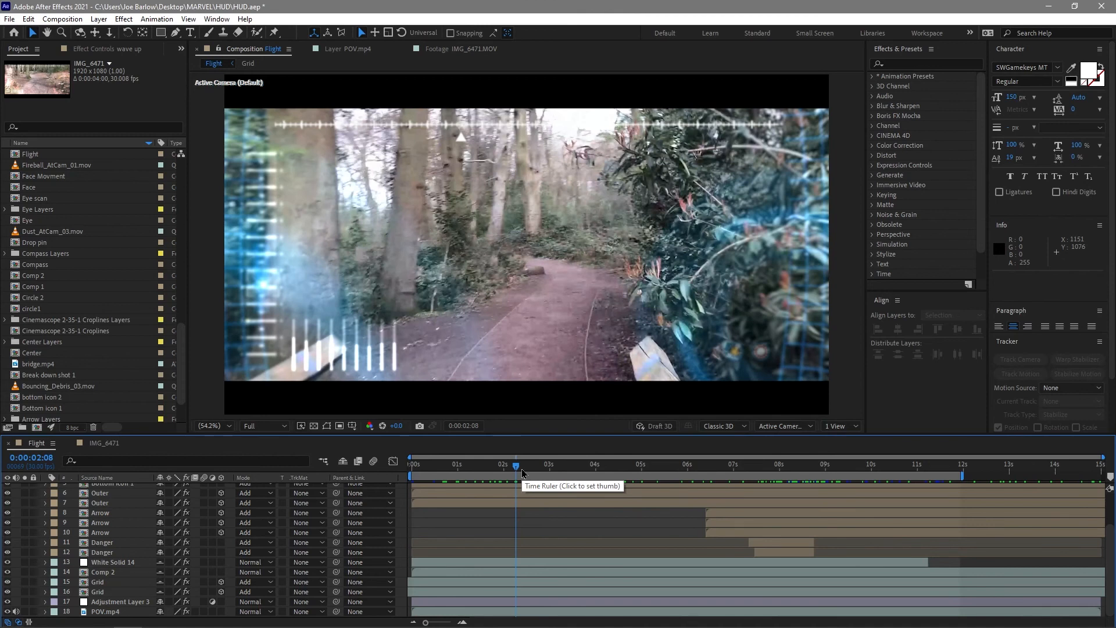
left_click_drag(522, 469, 456, 468)
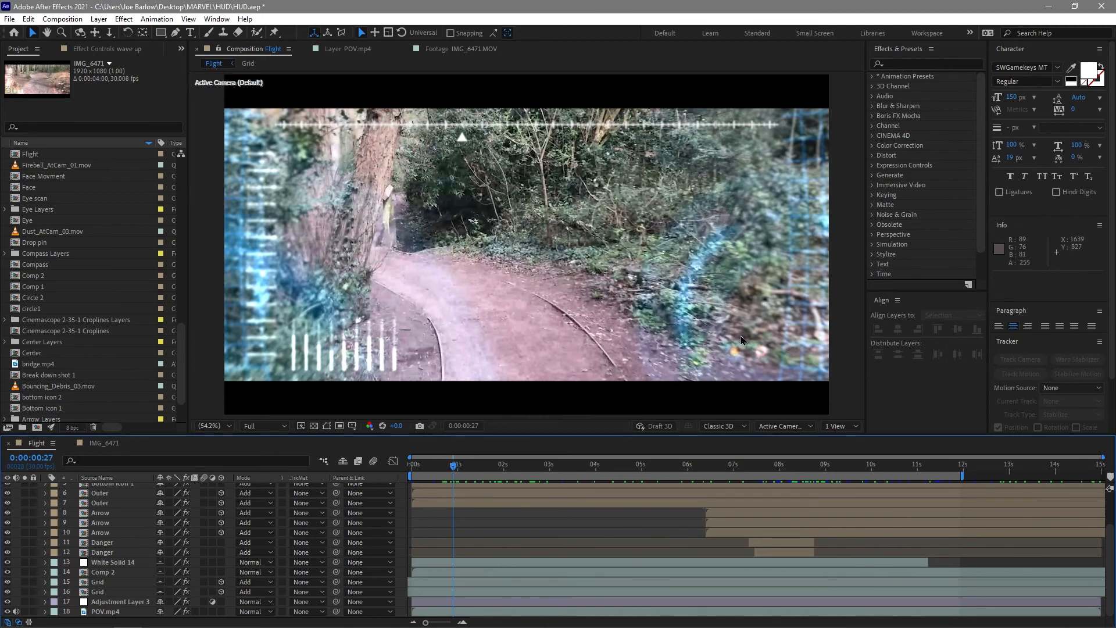
left_click_drag(469, 468, 706, 483)
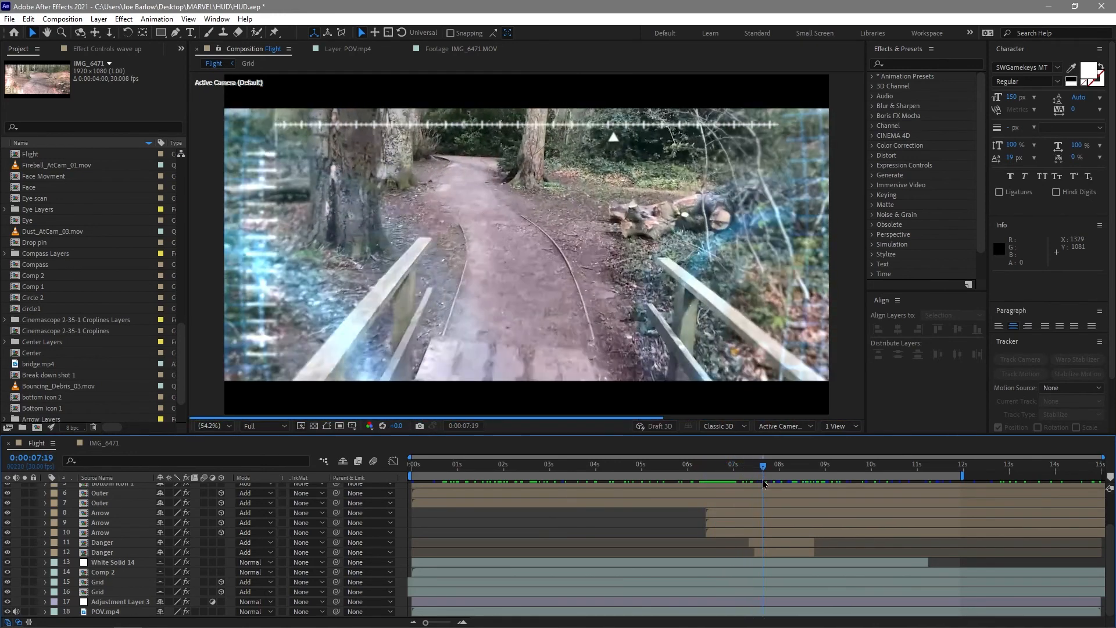
Preview the danger warnings on the trees from 0:00:07:17, select the lower Danger layer and scrub past its end.
left_click_drag(768, 485, 761, 490)
key("space")
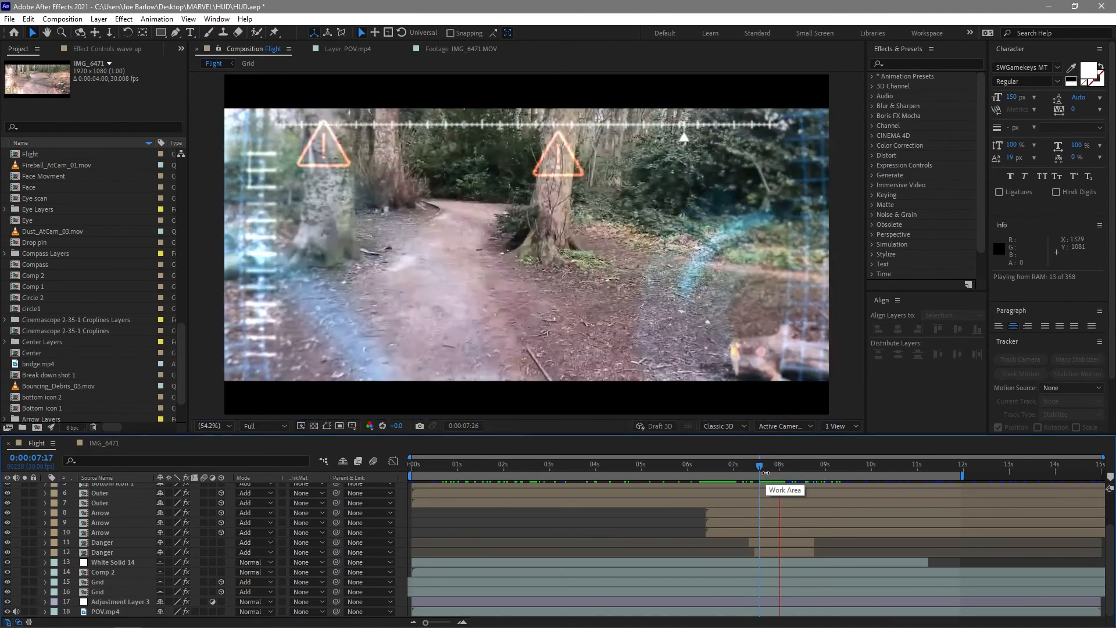
key("space")
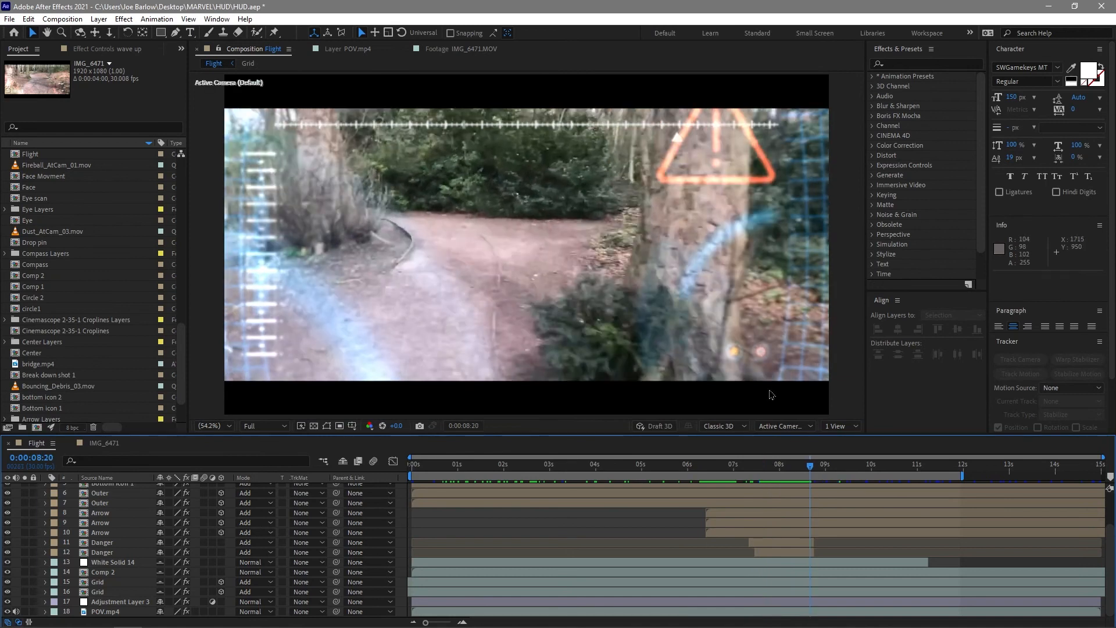
left_click_drag(795, 473, 770, 471)
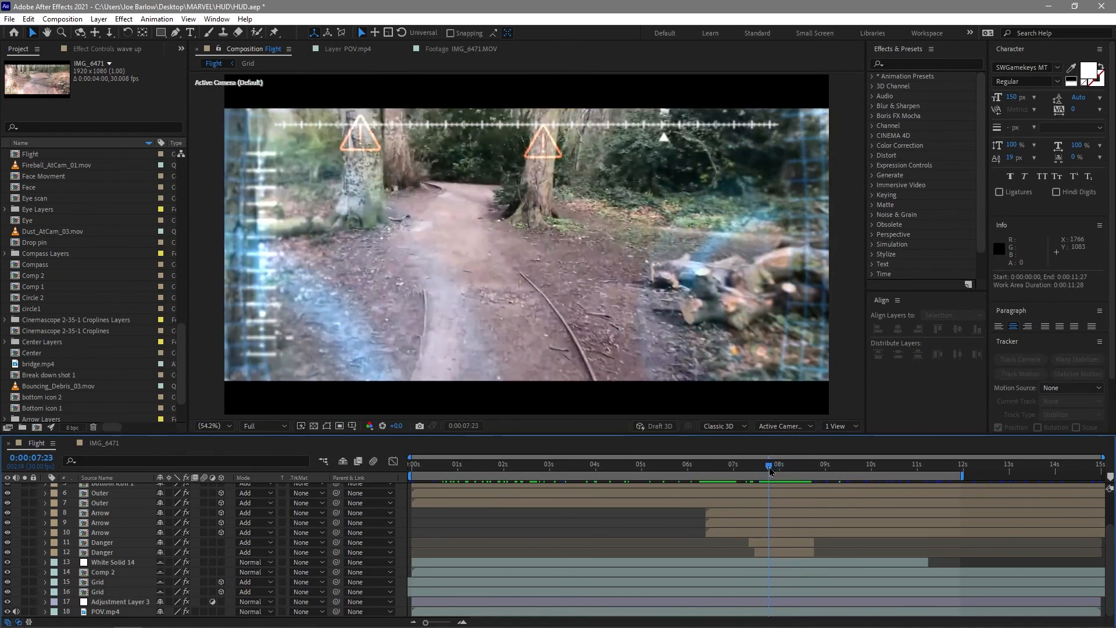
left_click(773, 553)
left_click_drag(770, 471, 830, 476)
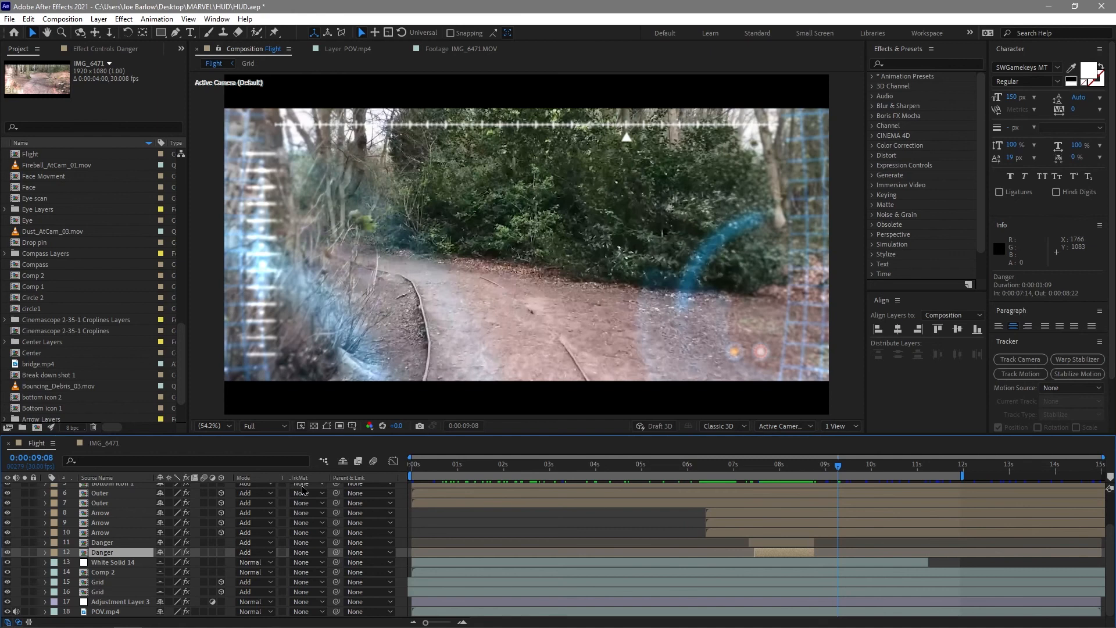
Switch to the IMG_6471 composition and scrub to 0:00:00:24 to examine the drop pin rising from the ground.
left_click(121, 445)
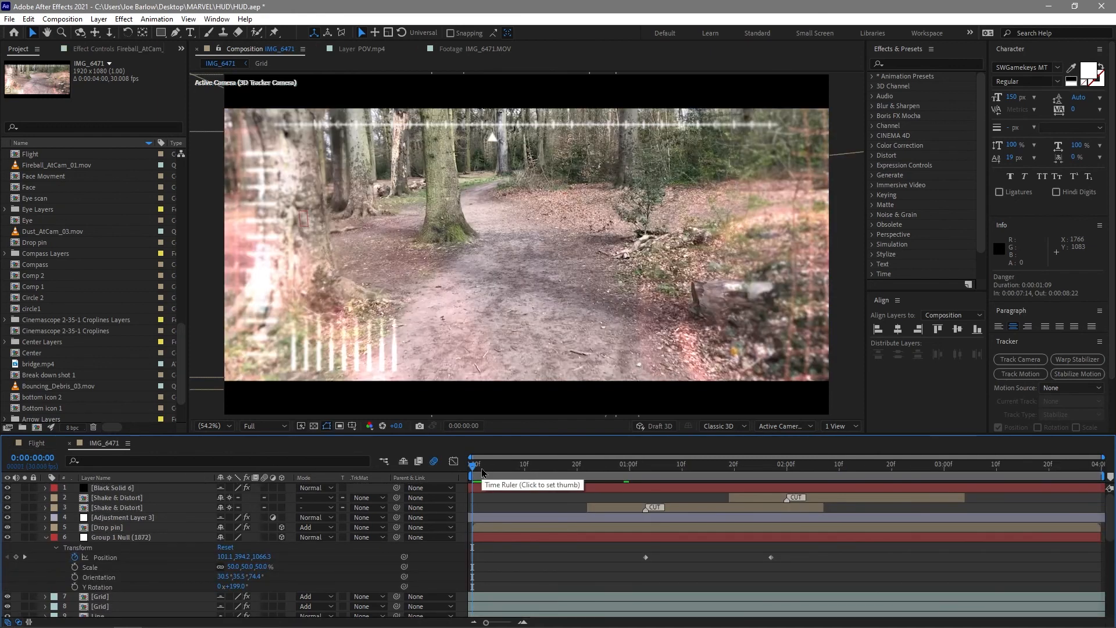
key("space")
left_click_drag(505, 471, 540, 469)
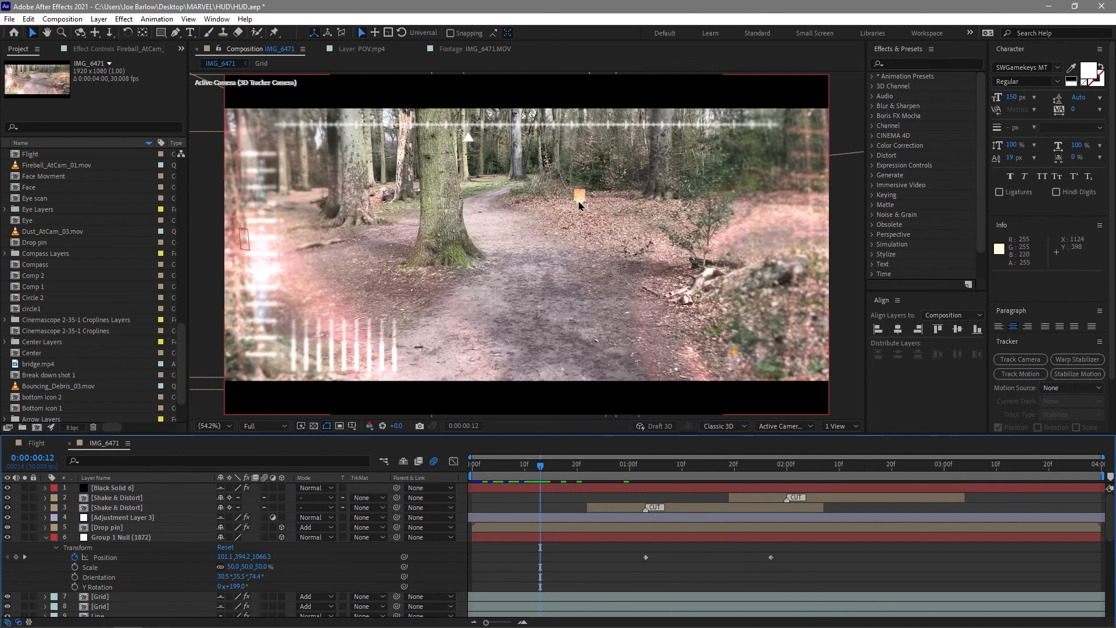
left_click_drag(542, 470, 602, 470)
key("space")
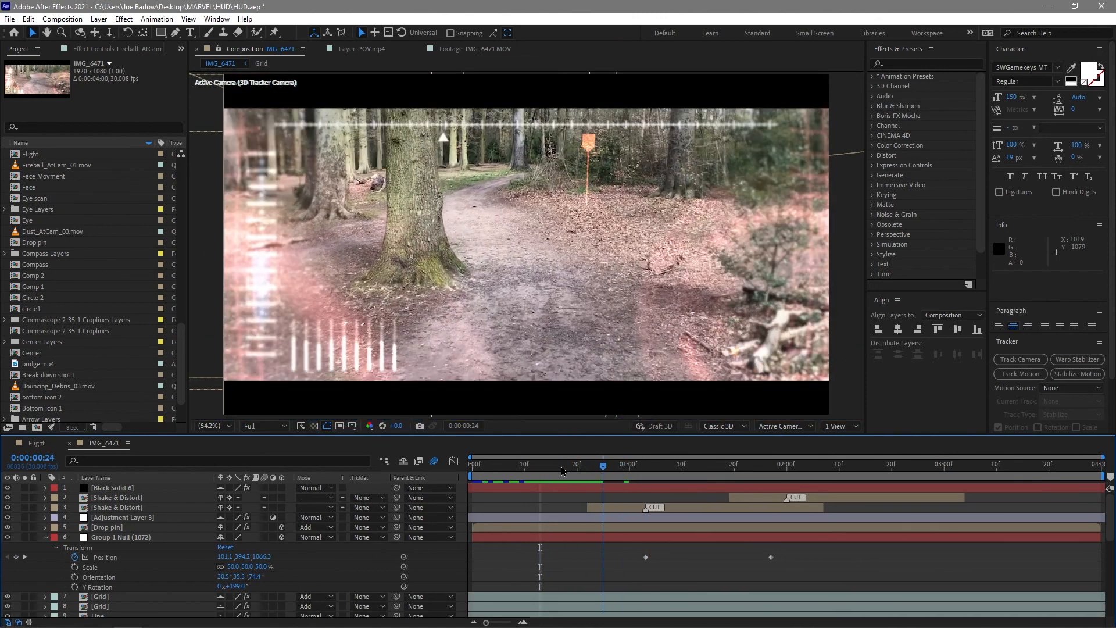
Open the Drop pin composition, preview the impact zone marker animation and return to IMG_6471.
double_click(99, 531)
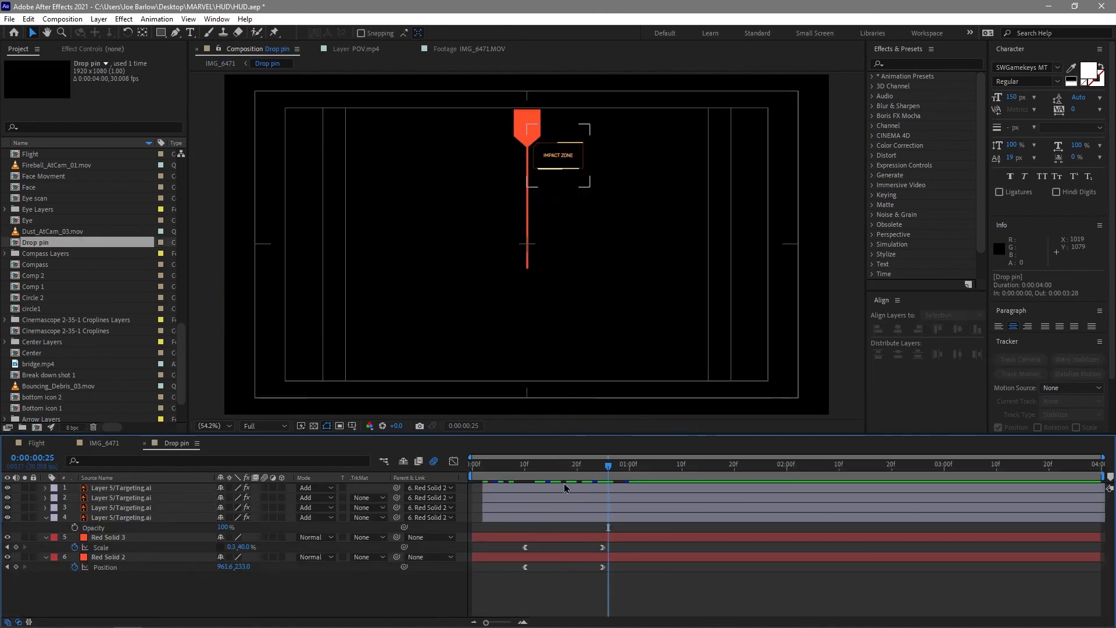
key("space")
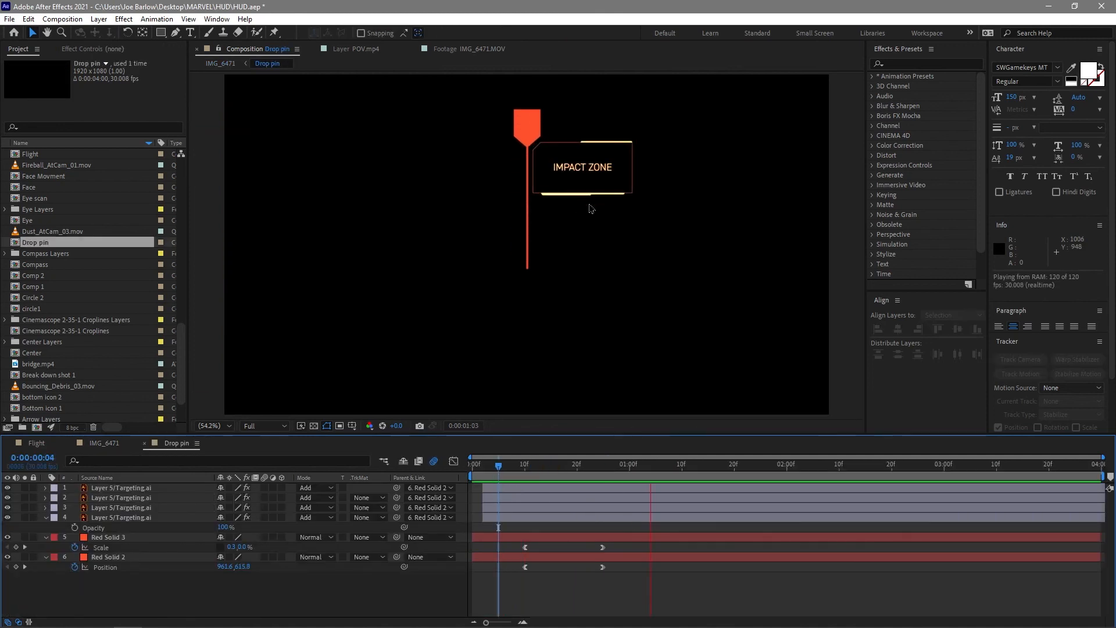
key("space")
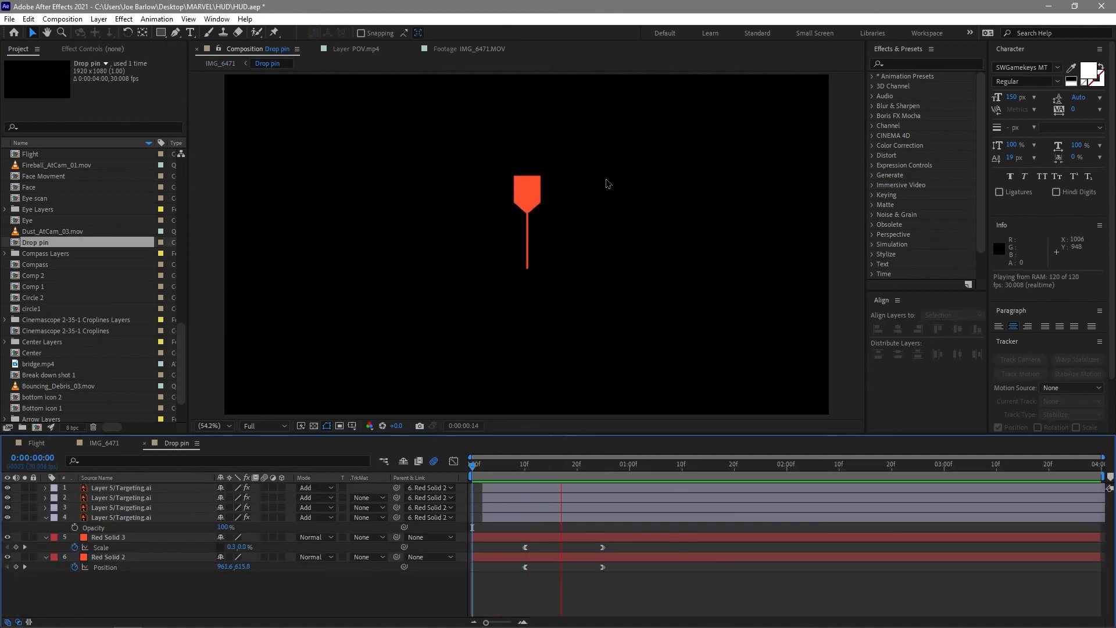
key("space")
left_click(144, 444)
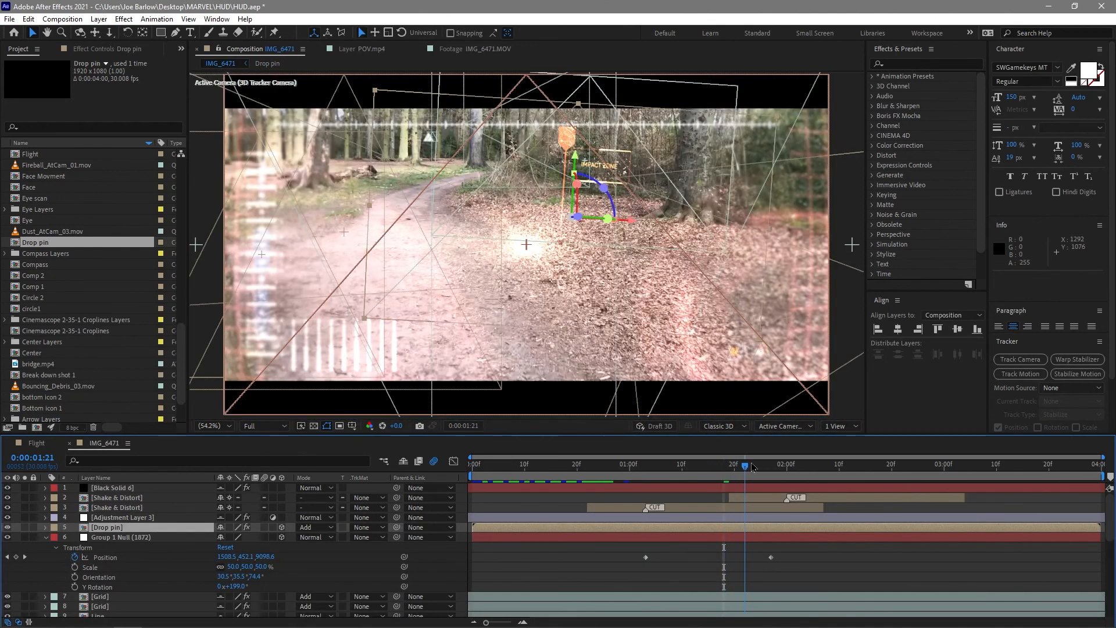
Preview the missile strike in IMG_6471 and step through the explosion frame by frame up to 0:00:02:12.
key("space")
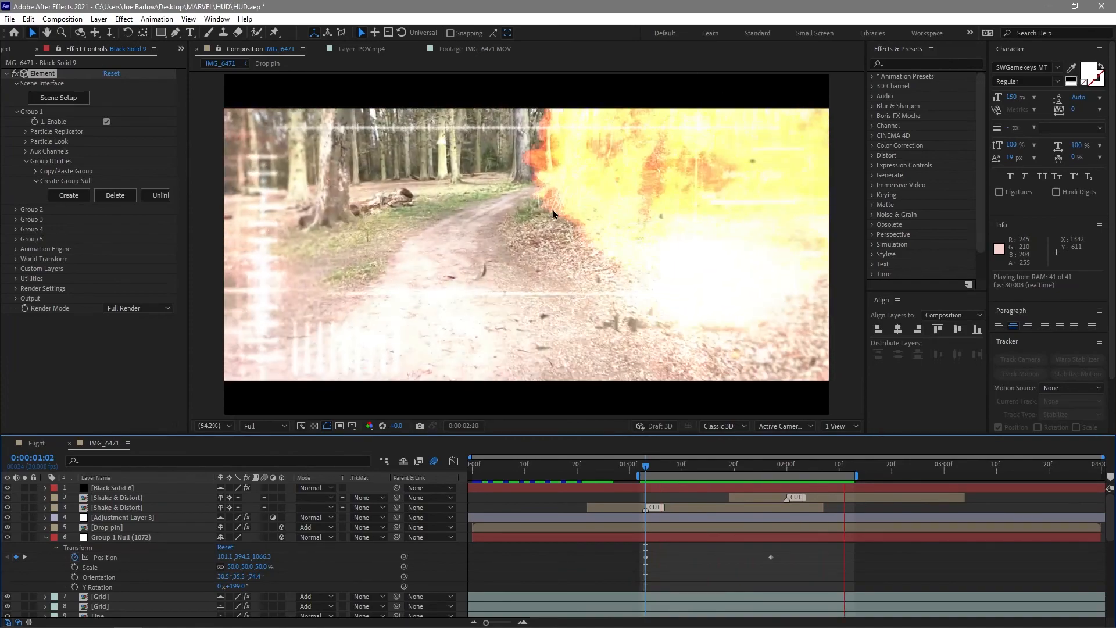
left_click_drag(728, 470, 817, 467)
key("Page_Down")
key("Page_Down")
key("Page_Down")
key("Page_Down")
key("Page_Down")
key("Page_Down")
key("Page_Down")
key("Page_Down")
key("Page_Down")
key("Page_Down")
key("Page_Down")
key("Page_Down")
key("Page_Down")
key("Page_Down")
key("Page_Down")
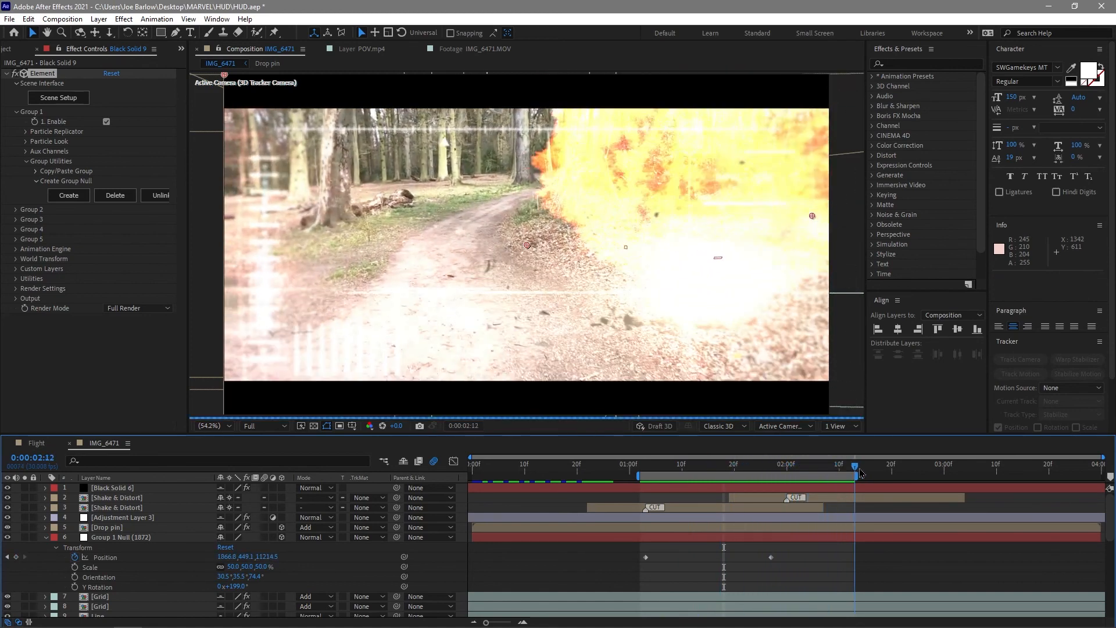
Scrub back to the missile's entry at 0:00:01:04 and replay the shot through the explosion.
key("space")
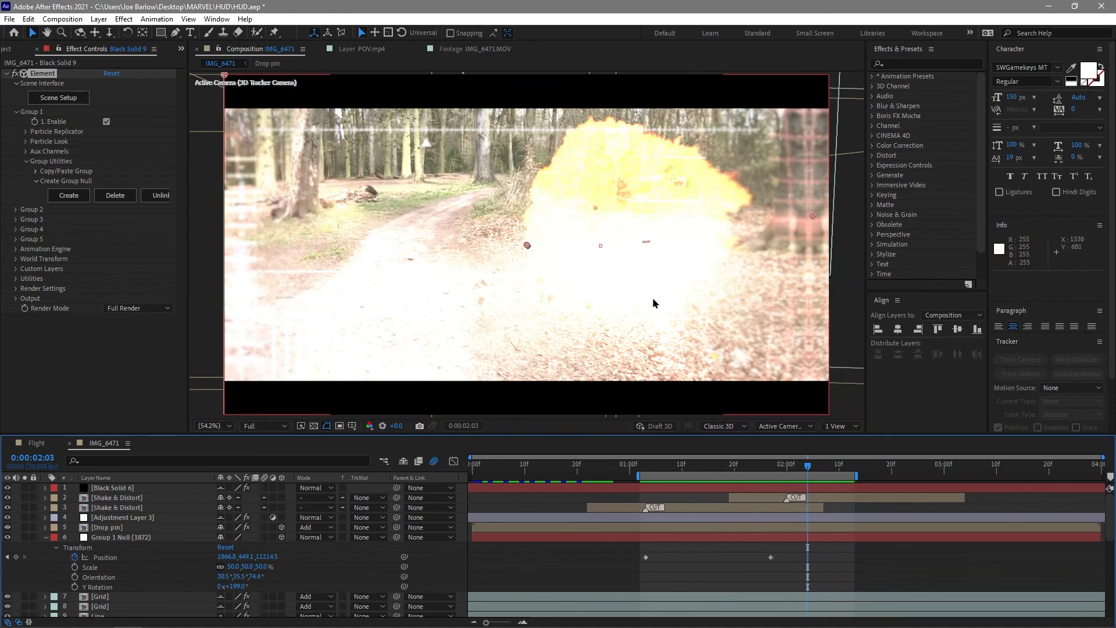
left_click_drag(697, 471, 660, 474)
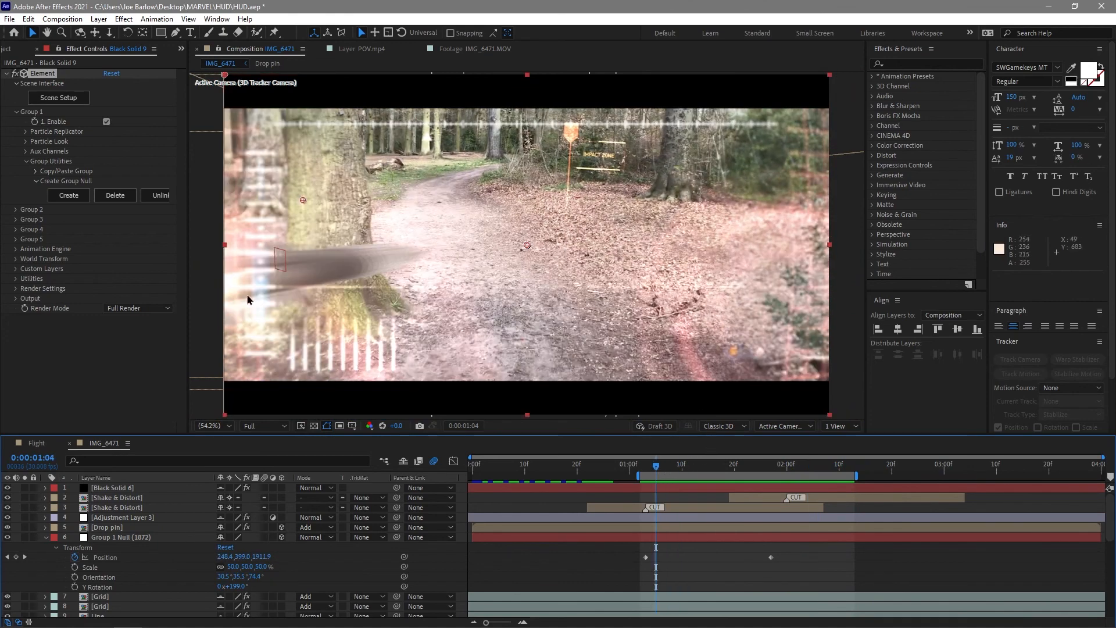
key("space")
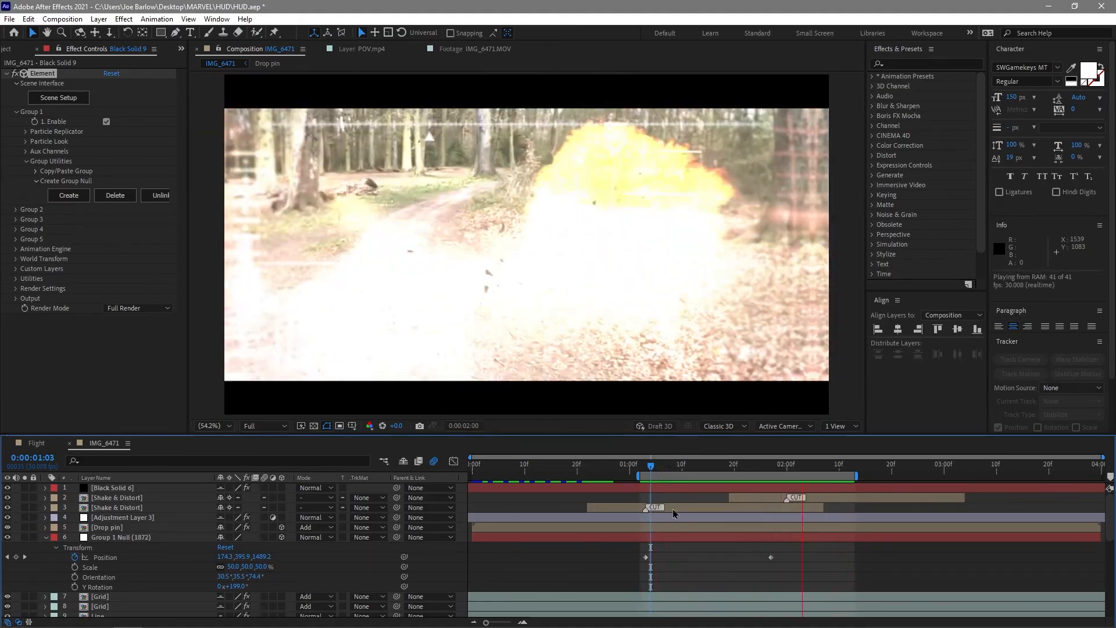
key("space")
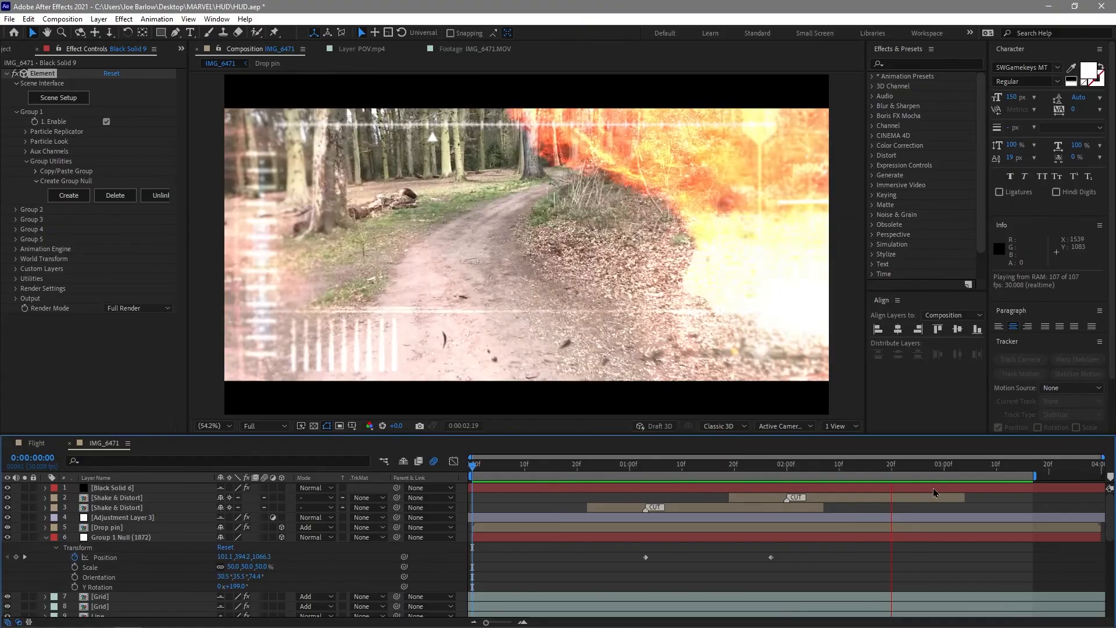